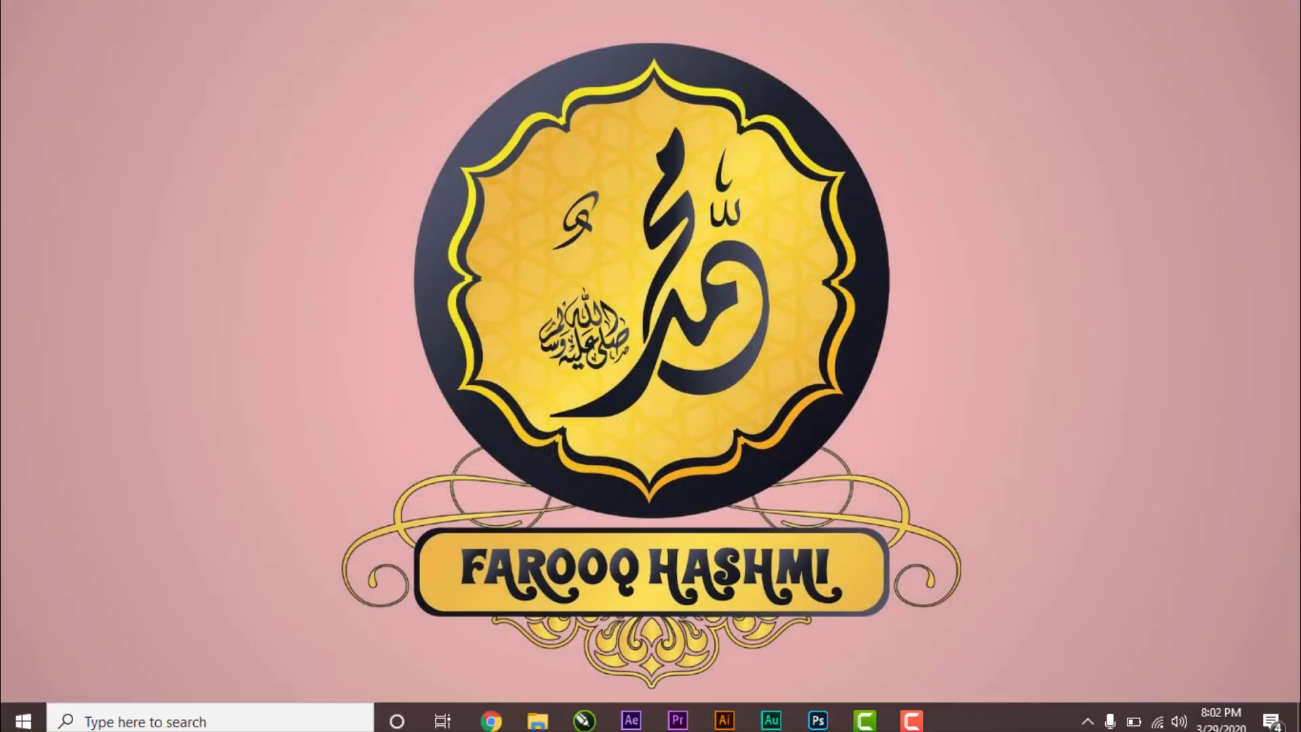
# Step: Bring the Illustrator window showing 'DP 2 with kaaba.ai' to the front from the taskbar
pyautogui.moveTo(725, 720)
pyautogui.click(724, 711)
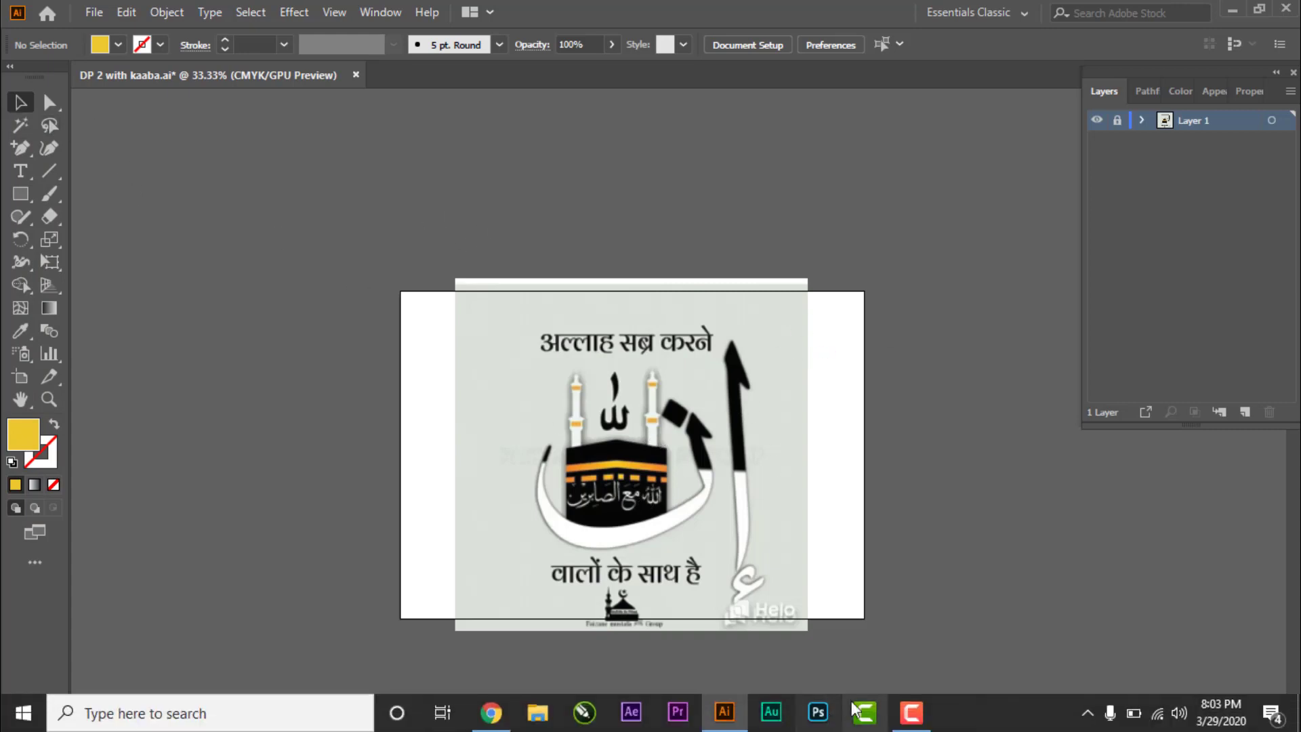
# Step: Open the DP.ai file through File > Open
pyautogui.click(95, 20)
pyautogui.click(152, 80)
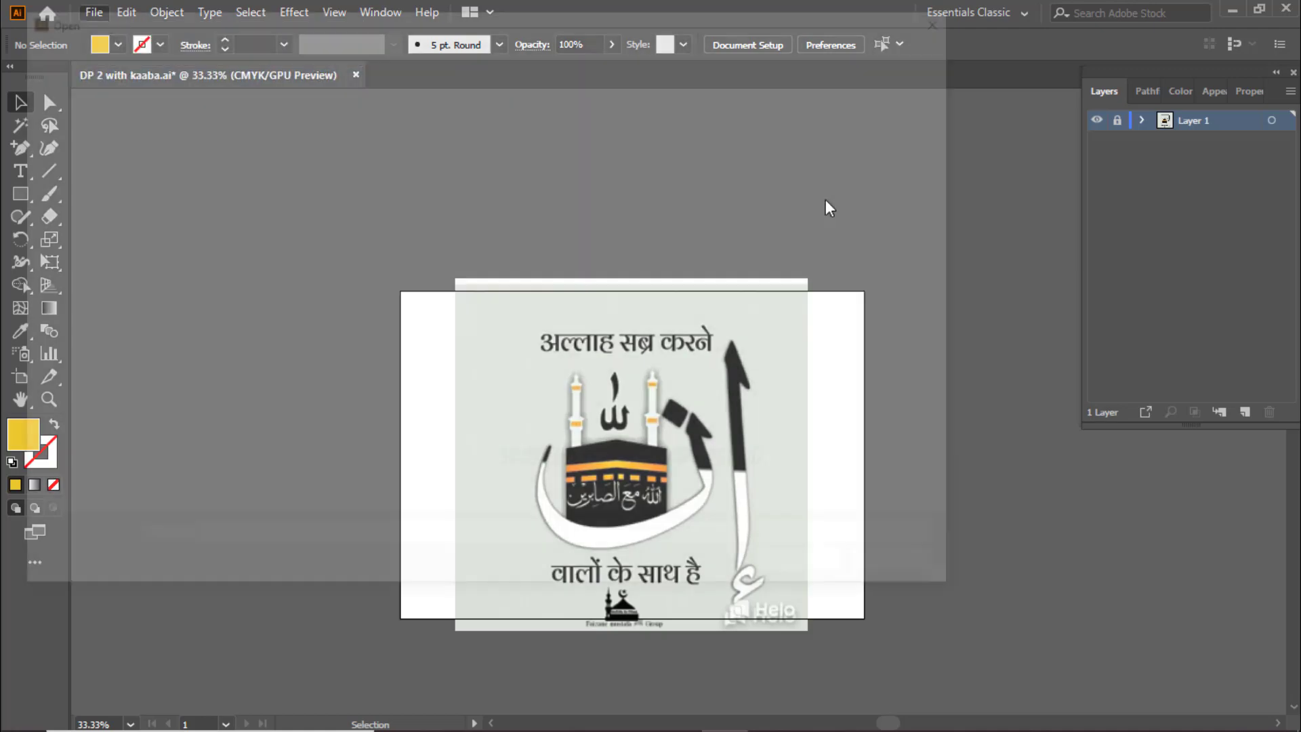
pyautogui.scroll(-3, 677, 264)
pyautogui.scroll(3, 721, 276)
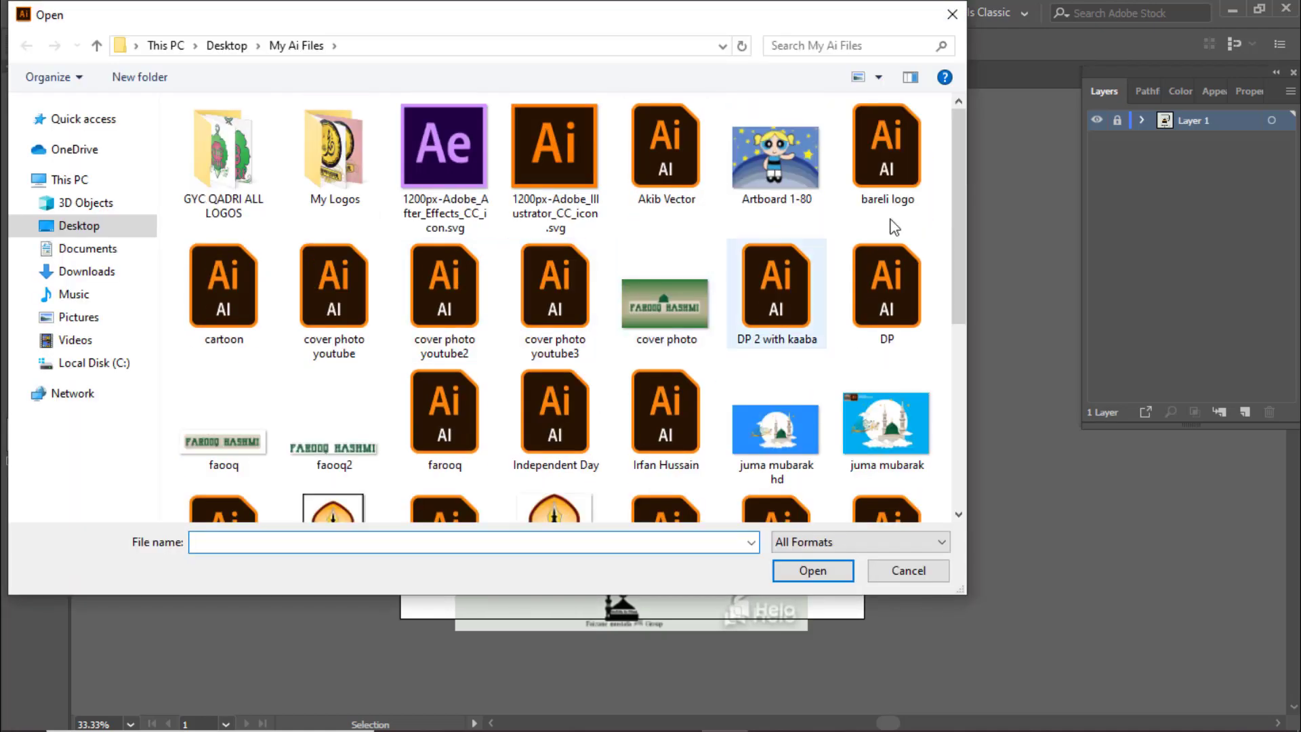
pyautogui.scroll(-1, 963, 221)
pyautogui.click(874, 253)
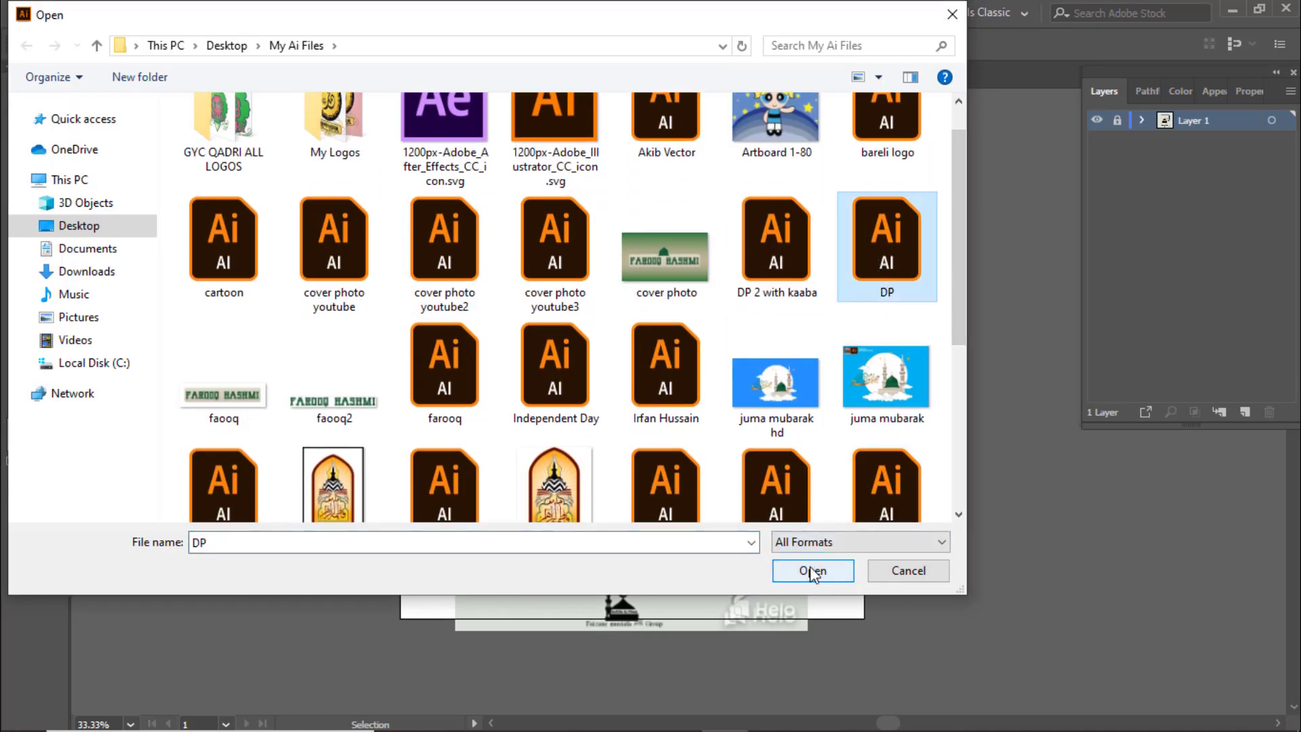
pyautogui.click(814, 572)
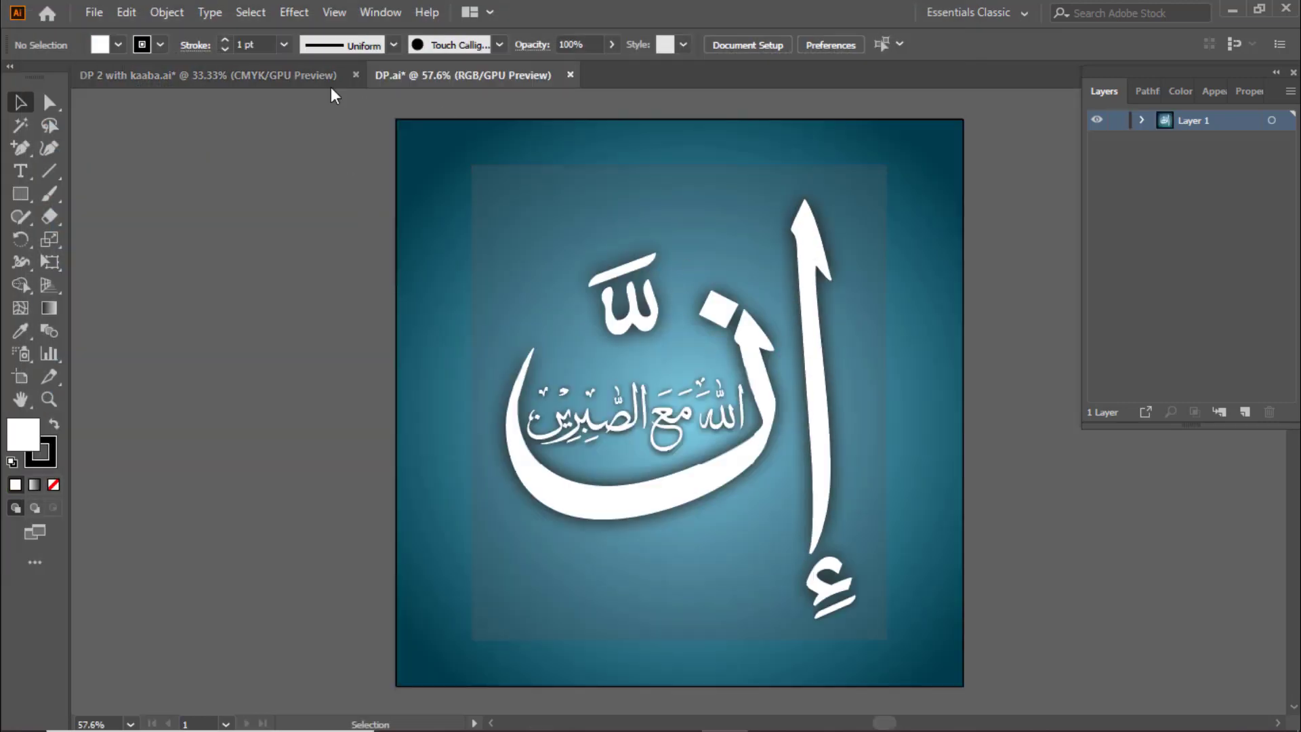
# Step: Select DP.ai's white letter group in the Layers panel and drop it into the Kaaba document
pyautogui.click(312, 76)
pyautogui.click(434, 75)
pyautogui.rightClick(803, 315)
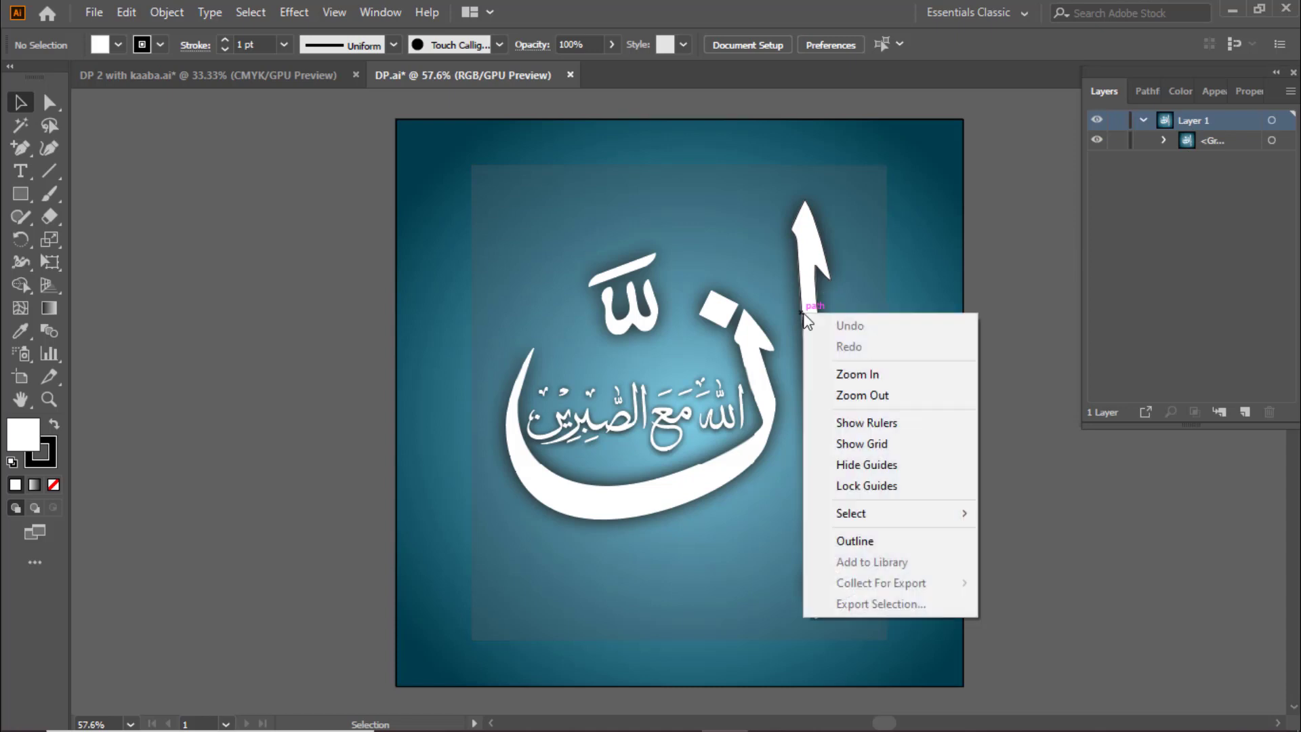
pyautogui.click(1161, 148)
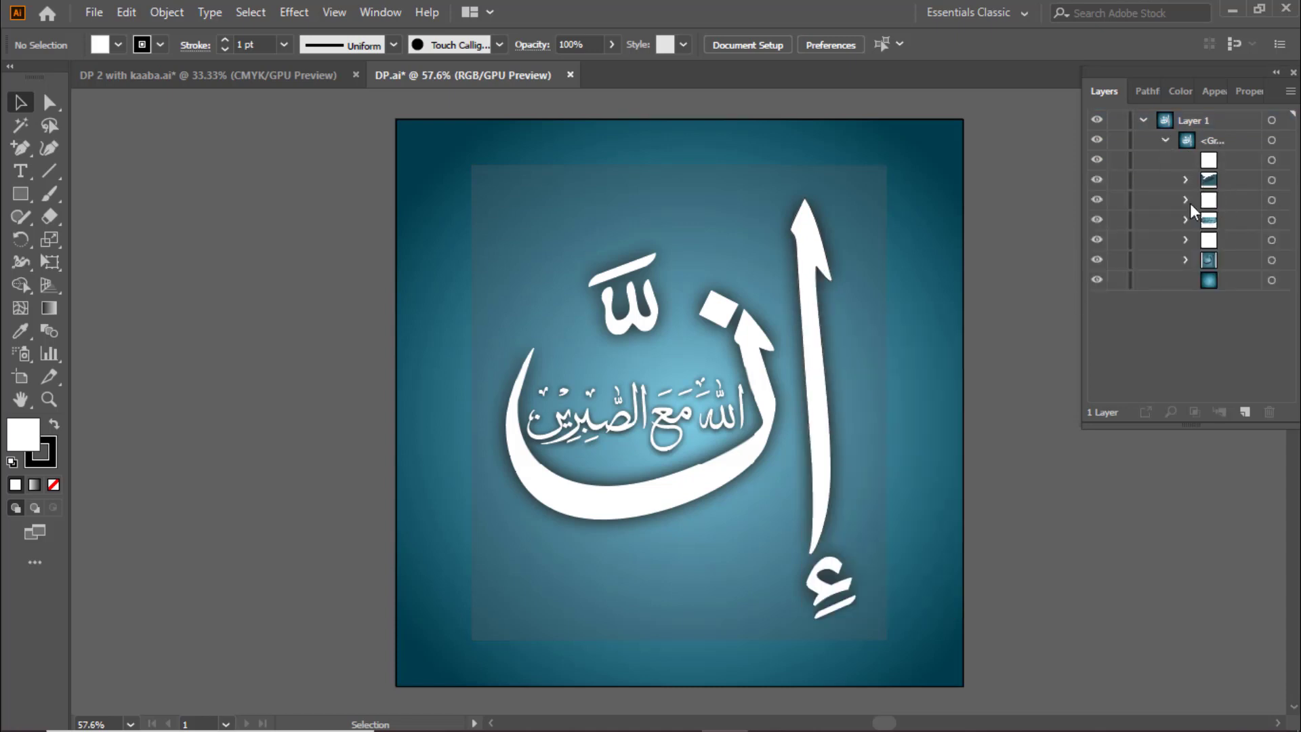
pyautogui.click(1186, 200)
pyautogui.click(1259, 201)
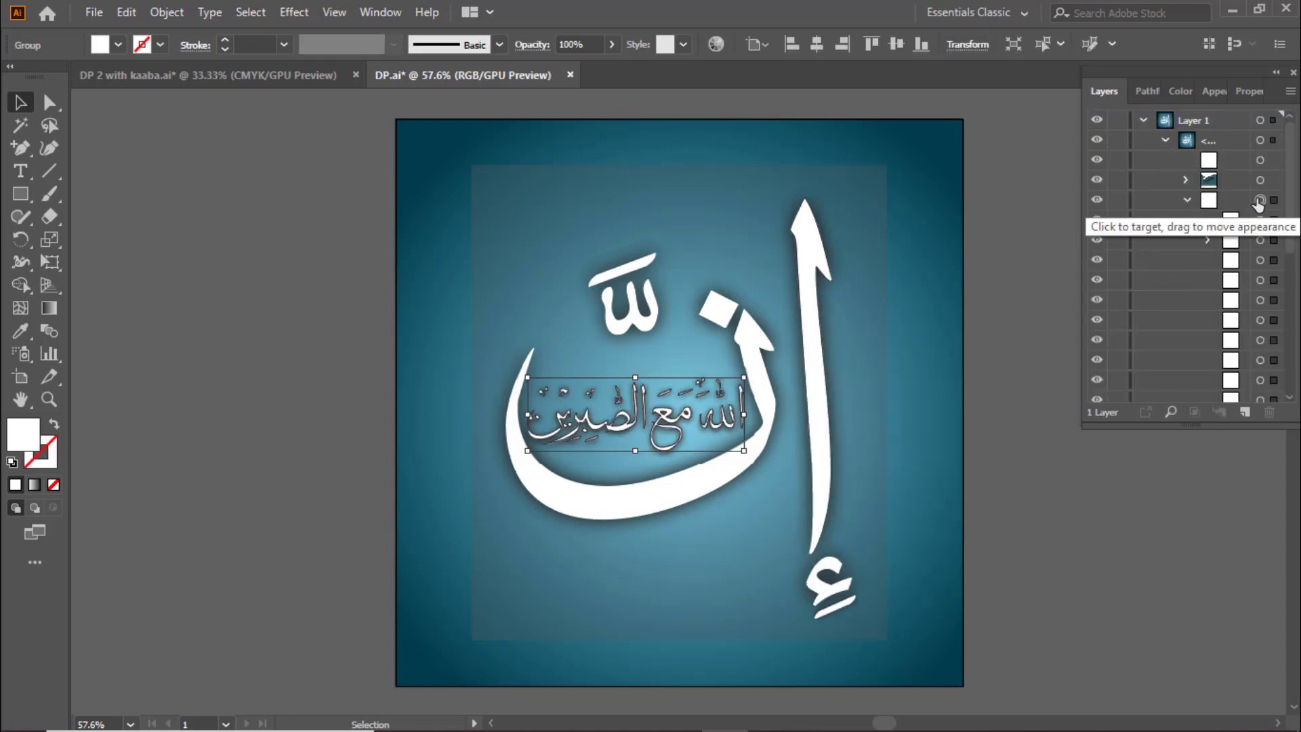
pyautogui.click(1187, 200)
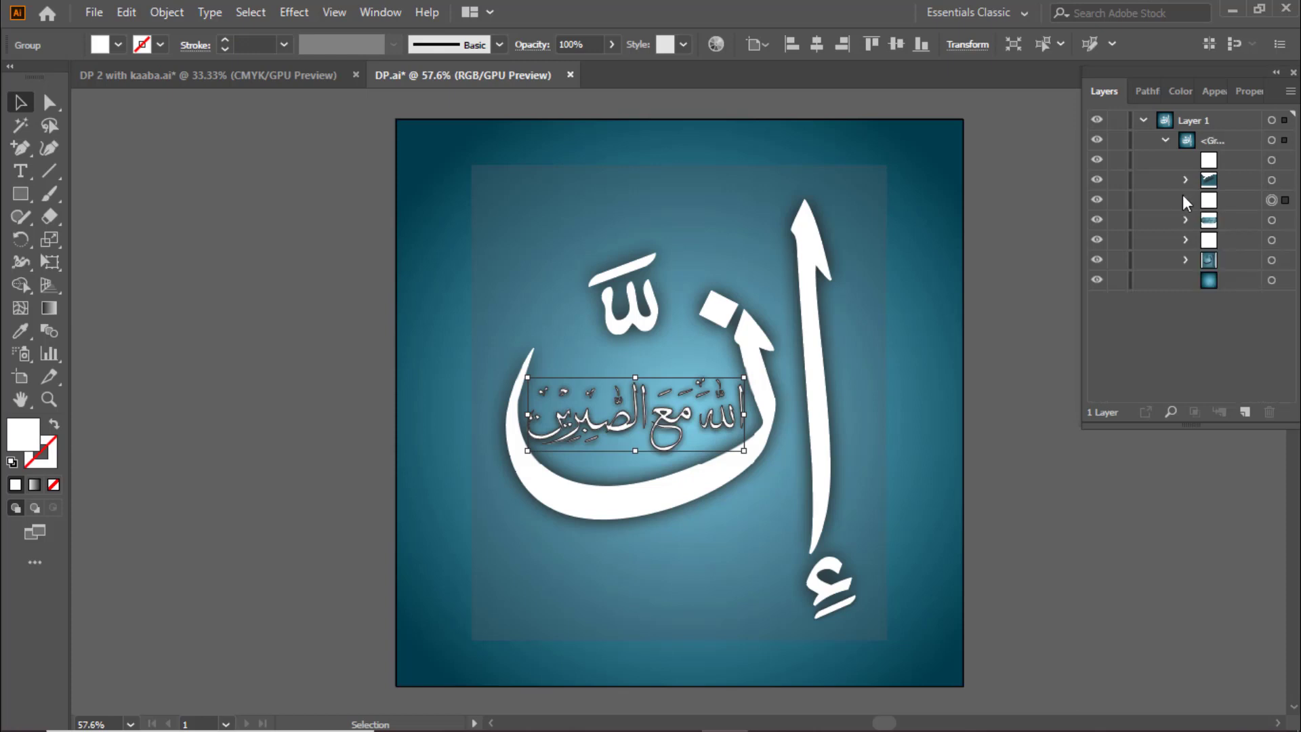
pyautogui.click(1186, 239)
pyautogui.click(1271, 240)
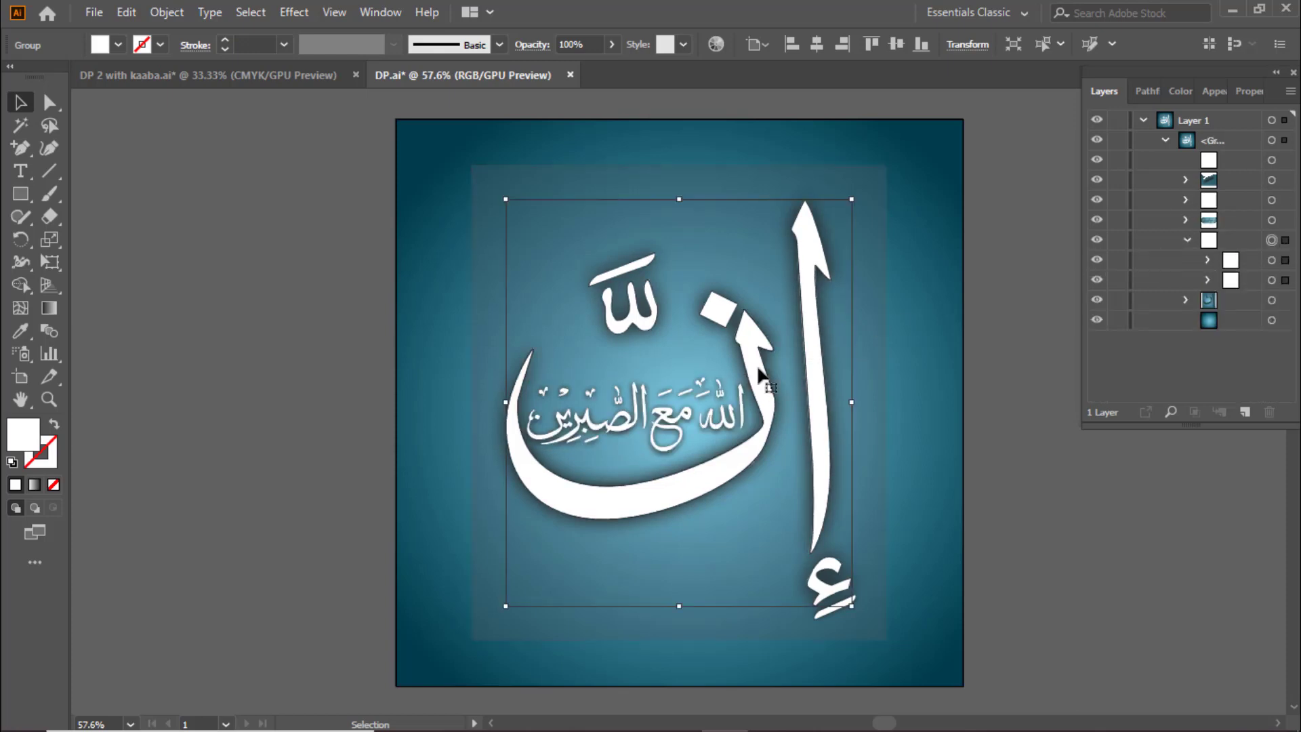
pyautogui.moveTo(698, 348); pyautogui.dragTo(291, 75)
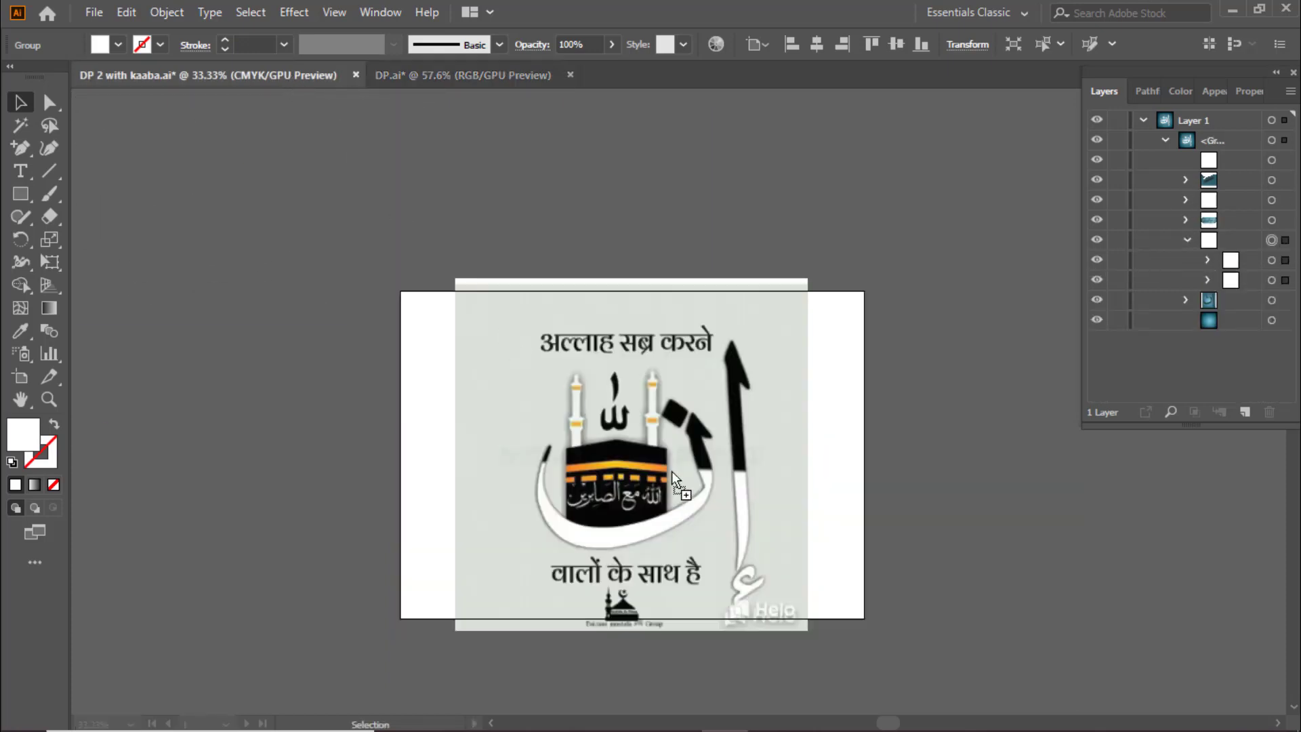
pyautogui.moveTo(672, 471); pyautogui.dragTo(674, 468)
# Step: Move and enlarge the white letter to match the template's letter
pyautogui.moveTo(724, 398)
pyautogui.mouseDown()
pyautogui.moveTo(673, 468)
pyautogui.moveTo(764, 332)
pyautogui.moveTo(739, 352)
pyautogui.mouseUp()
pyautogui.scroll(2, 672, 468)
pyautogui.moveTo(834, 217); pyautogui.dragTo(887, 197)
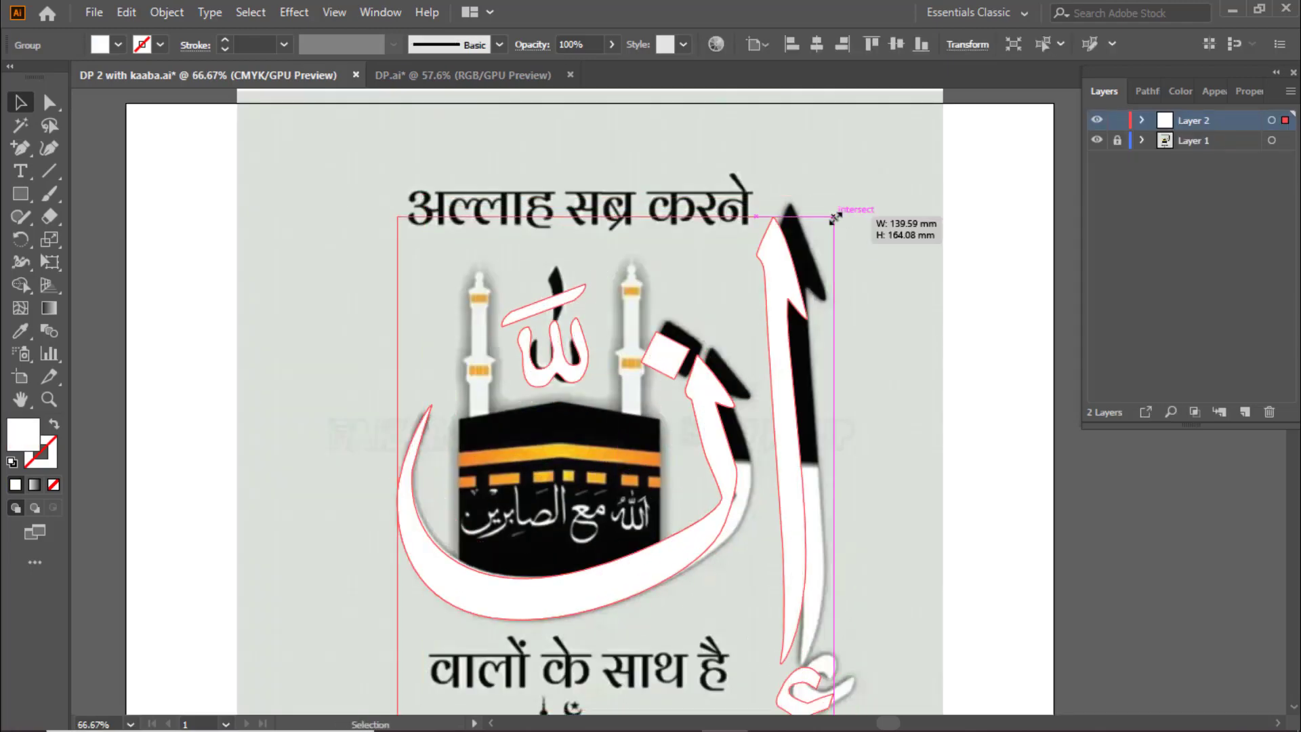
pyautogui.click(892, 358)
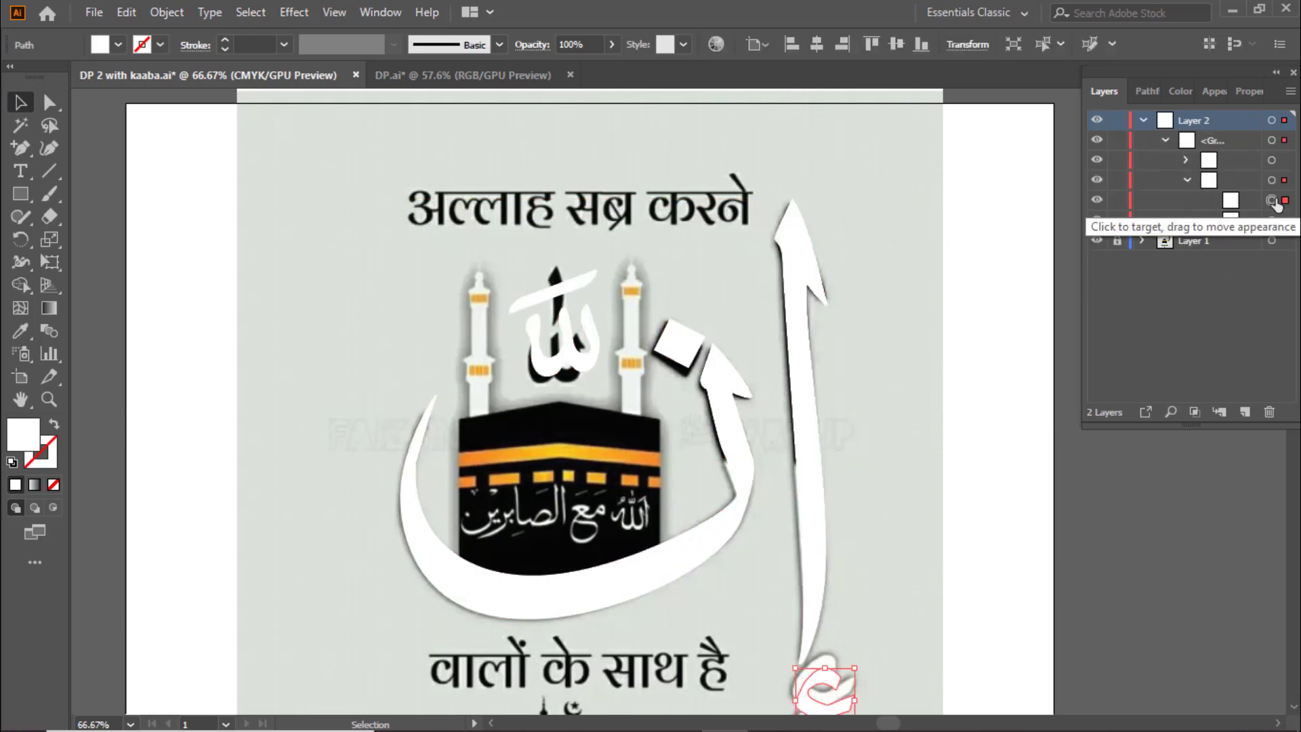
pyautogui.scroll(-1, 900, 631)
pyautogui.scroll(5, 750, 610)
pyautogui.scroll(-3, 778, 400)
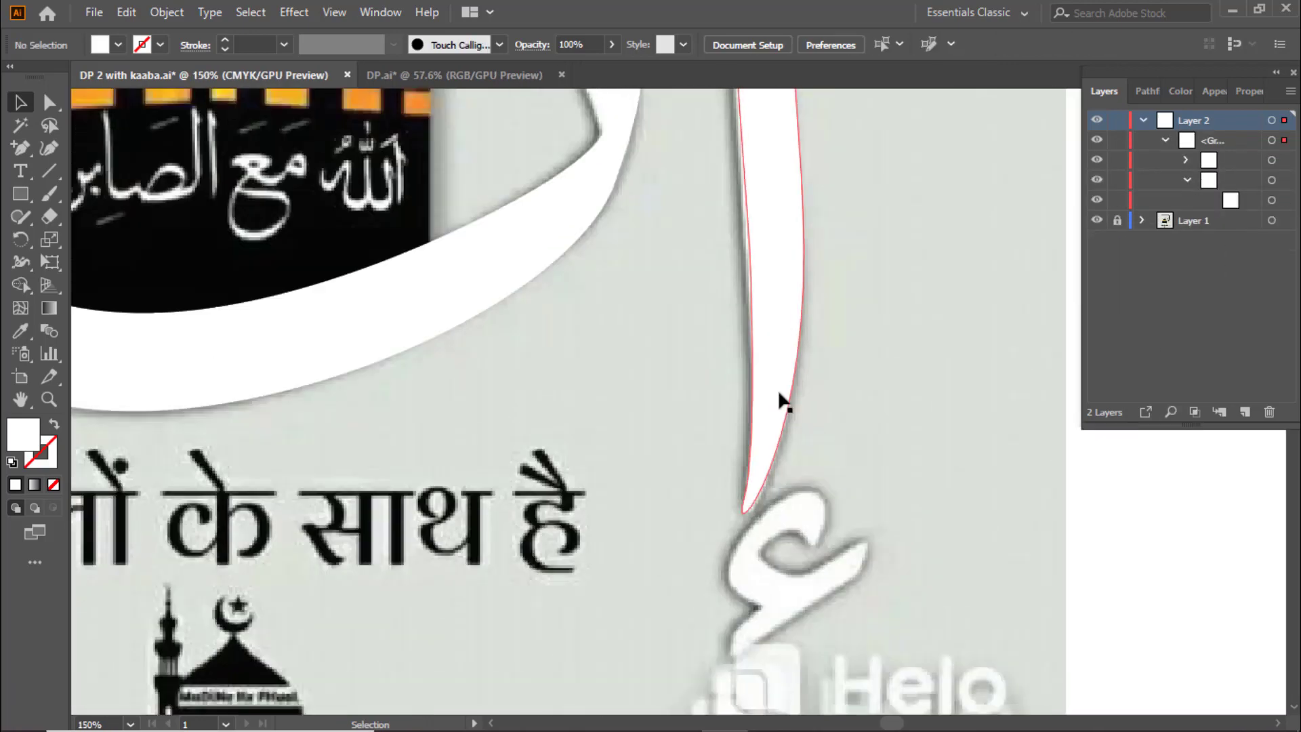
pyautogui.scroll(-1, 610, 379)
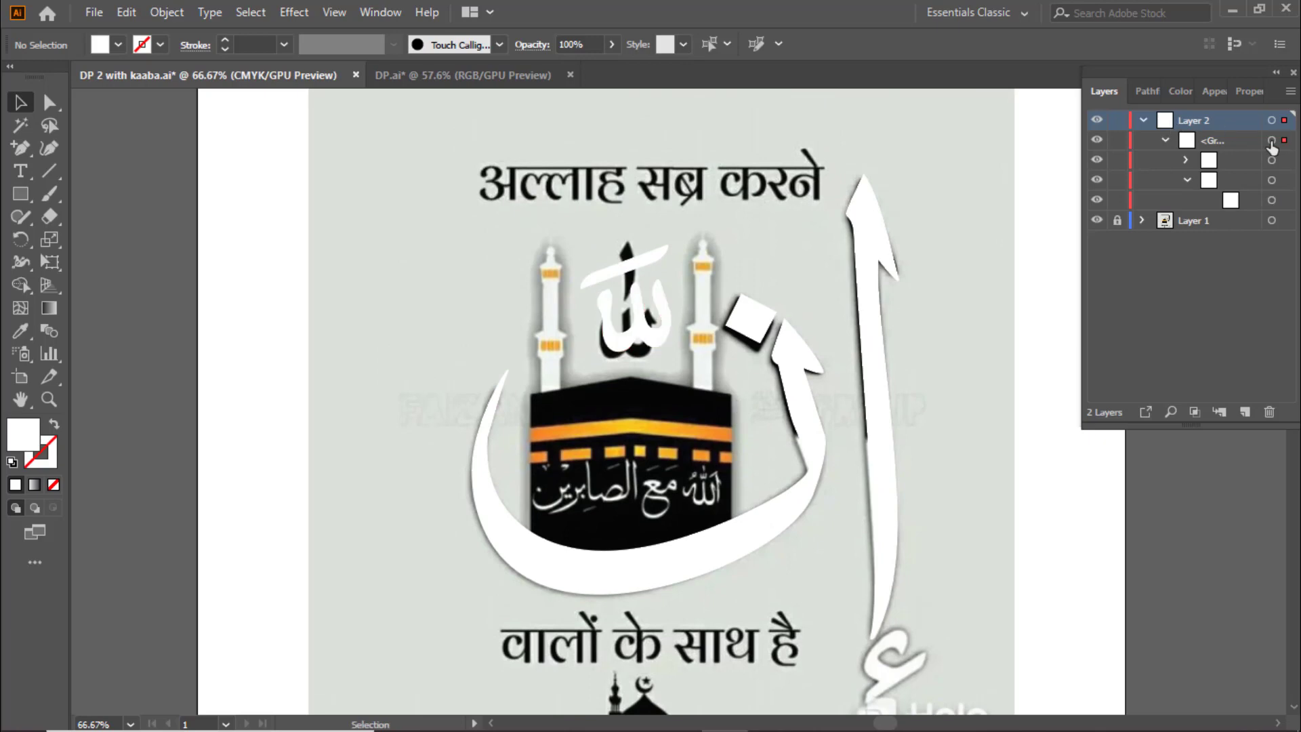
# Step: Bring the Arabic inscription from DP.ai into the Kaaba document
pyautogui.click(1273, 140)
pyautogui.click(1272, 179)
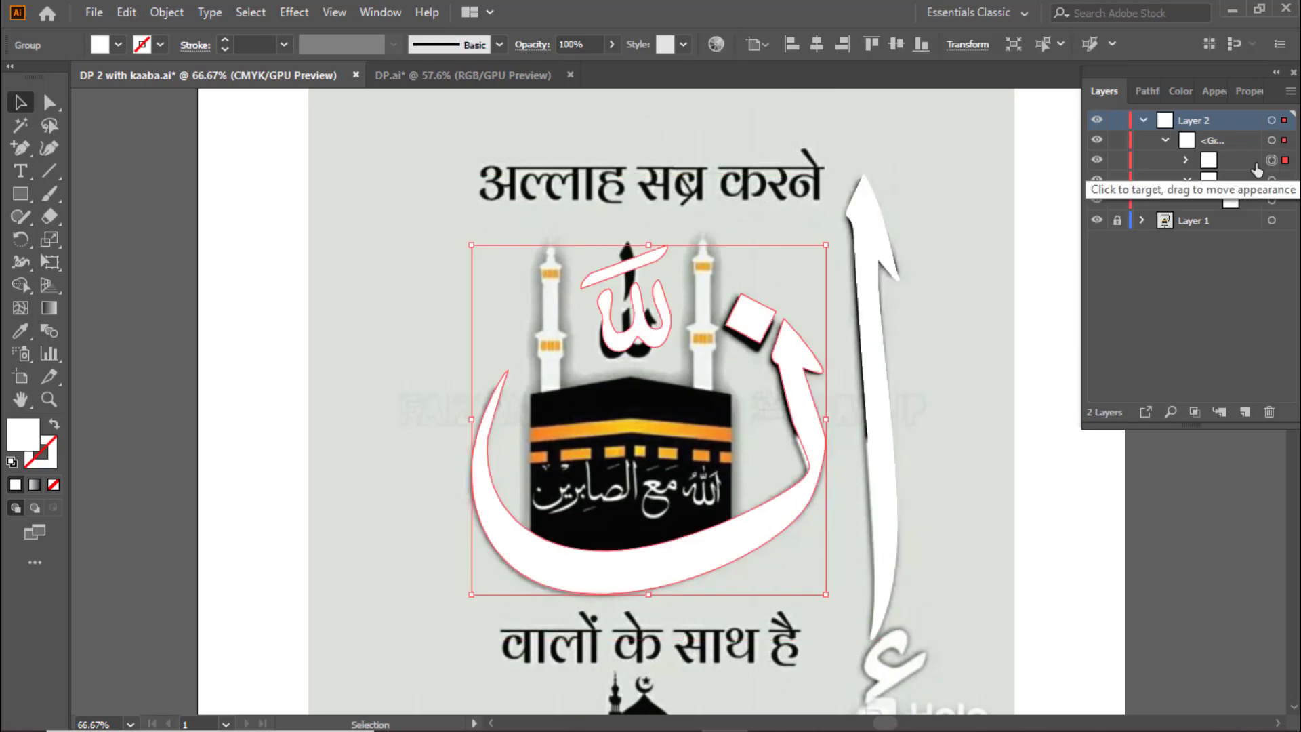
pyautogui.click(465, 156)
pyautogui.click(447, 74)
pyautogui.moveTo(637, 387); pyautogui.dragTo(673, 500)
# Step: Scale and position the Arabic inscription to cover the Kaaba's inscription
pyautogui.hotkey('ctrl', '=')
pyautogui.hotkey('ctrl', '=')
pyautogui.hotkey('ctrl', '=')
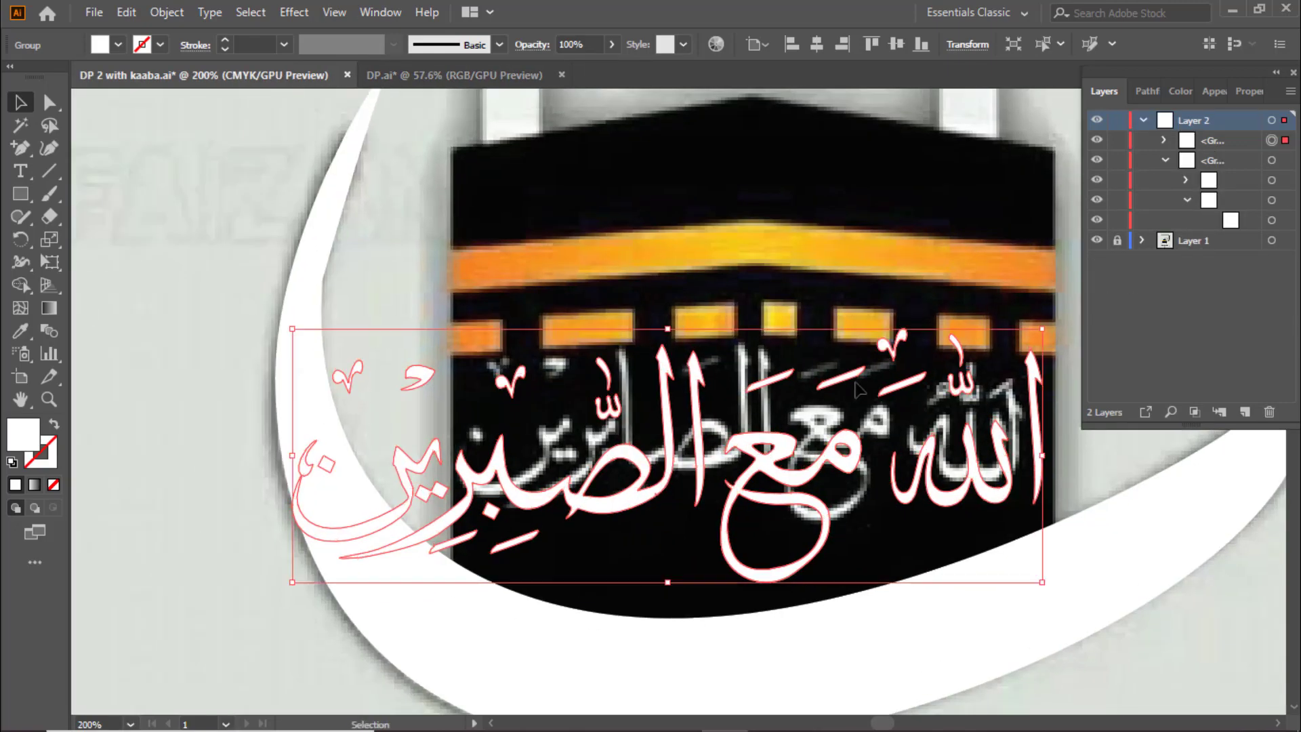
pyautogui.moveTo(1044, 327)
pyautogui.mouseDown()
pyautogui.moveTo(889, 306)
pyautogui.moveTo(875, 319)
pyautogui.mouseUp()
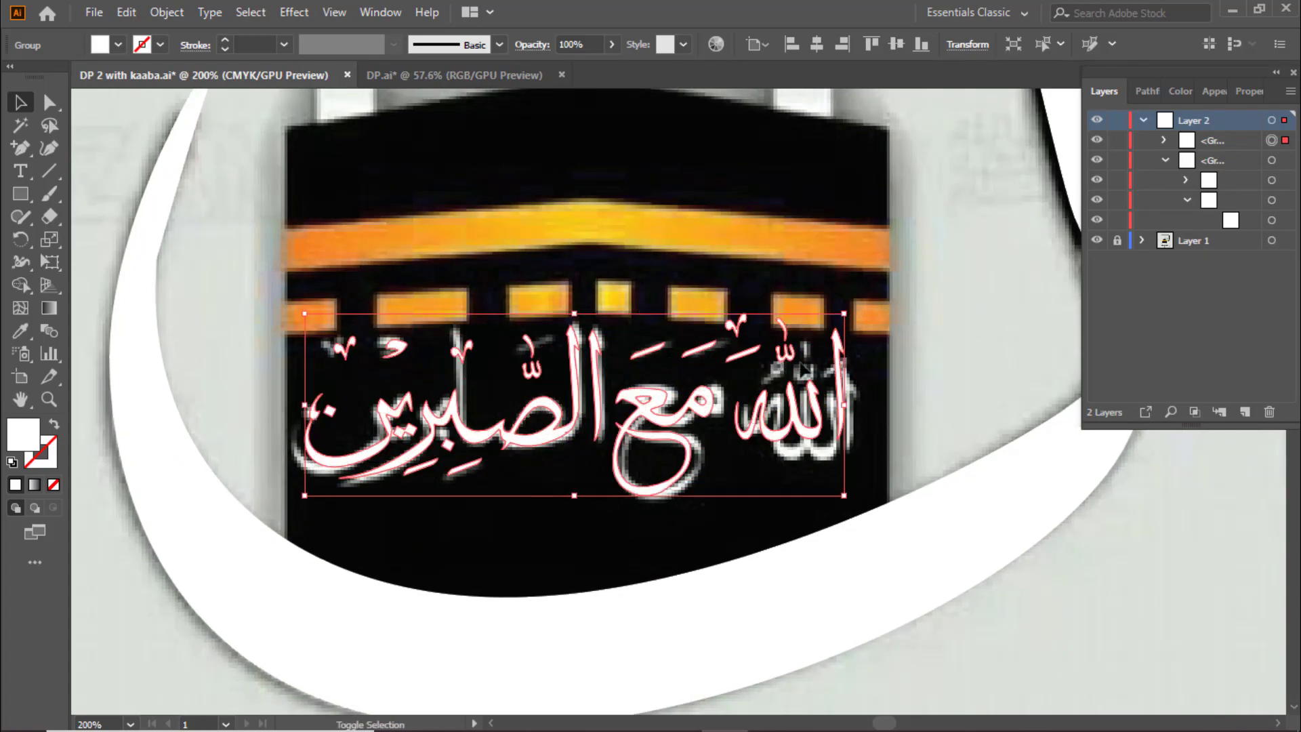
pyautogui.moveTo(772, 426); pyautogui.dragTo(814, 417)
pyautogui.moveTo(844, 314); pyautogui.dragTo(878, 310)
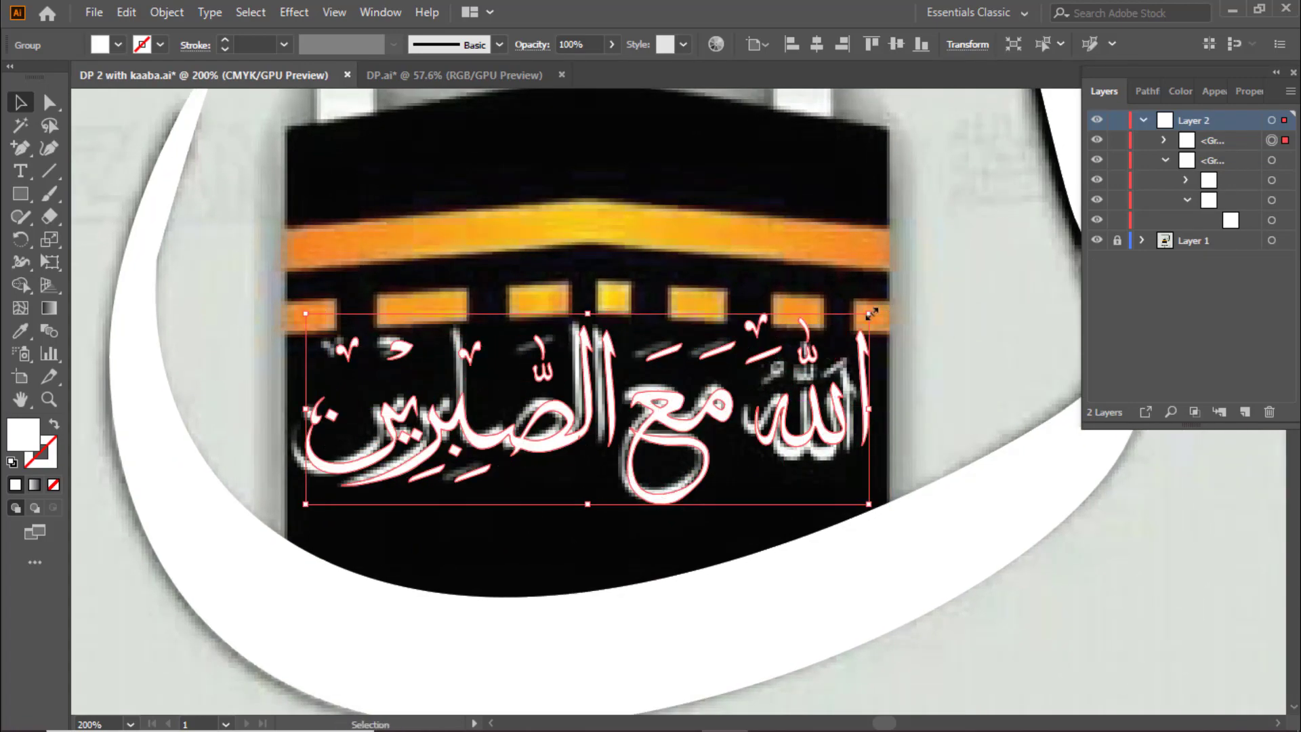
pyautogui.moveTo(821, 404); pyautogui.dragTo(808, 415)
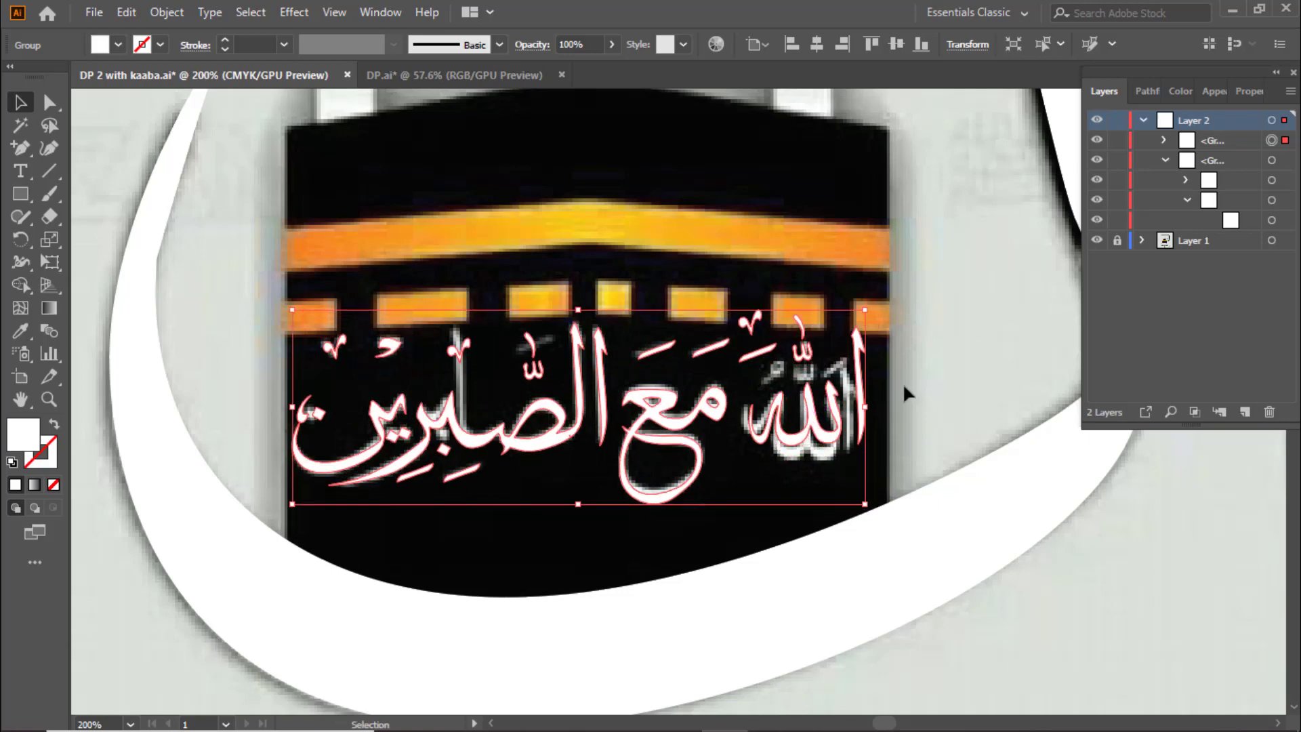
pyautogui.press('Return')
pyautogui.click(264, 353)
# Step: Lock the existing layers, check the template, and add a new Layer 3 on top
pyautogui.click(204, 319)
pyautogui.click(1142, 120)
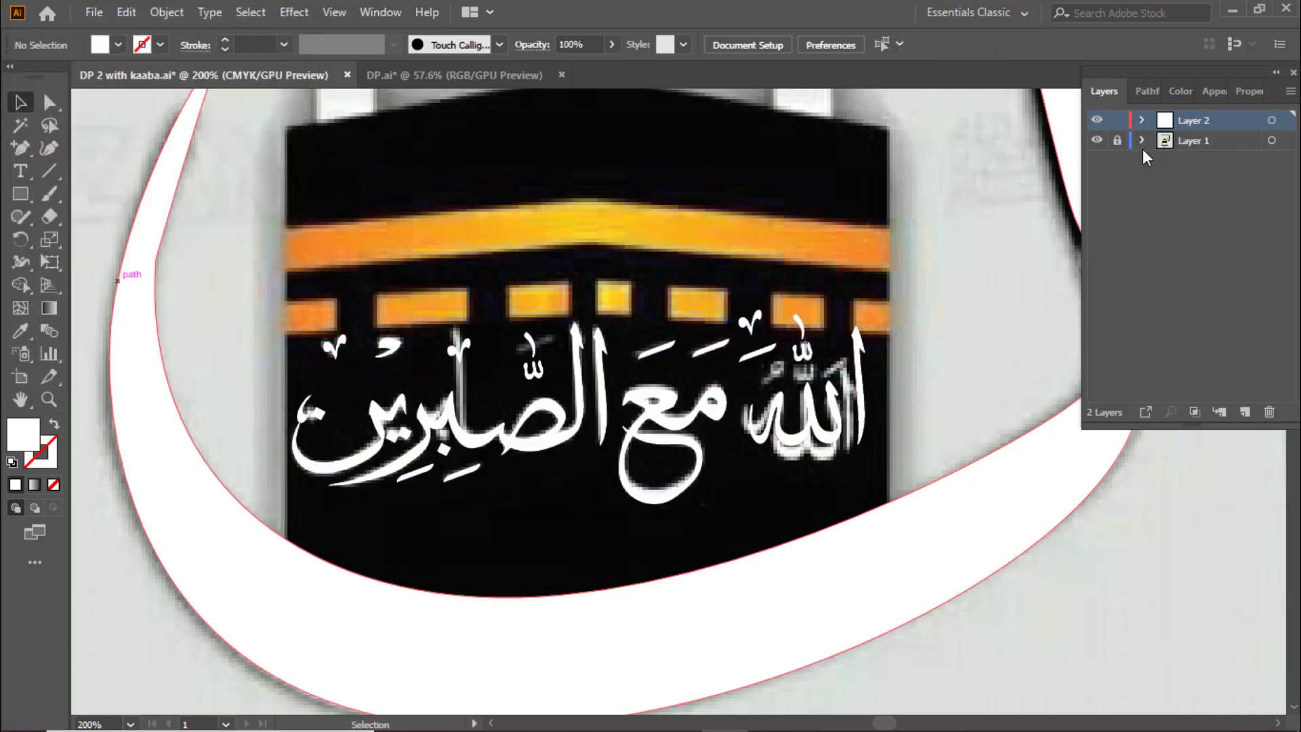
pyautogui.hotkey('ctrl', '0')
pyautogui.hotkey('ctrl', '=')
pyautogui.hotkey('ctrl', '=')
pyautogui.hotkey('ctrl', '=')
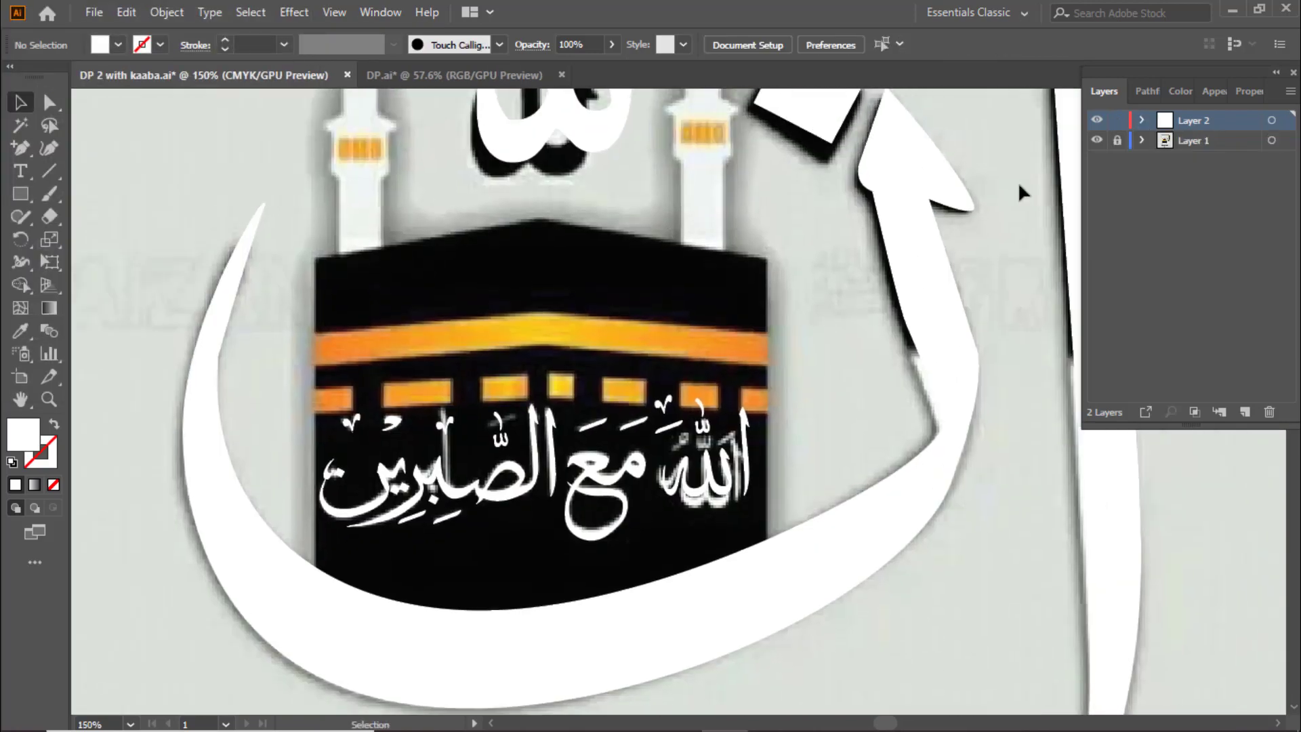
pyautogui.click(1097, 120)
pyautogui.hotkey('ctrl', '-')
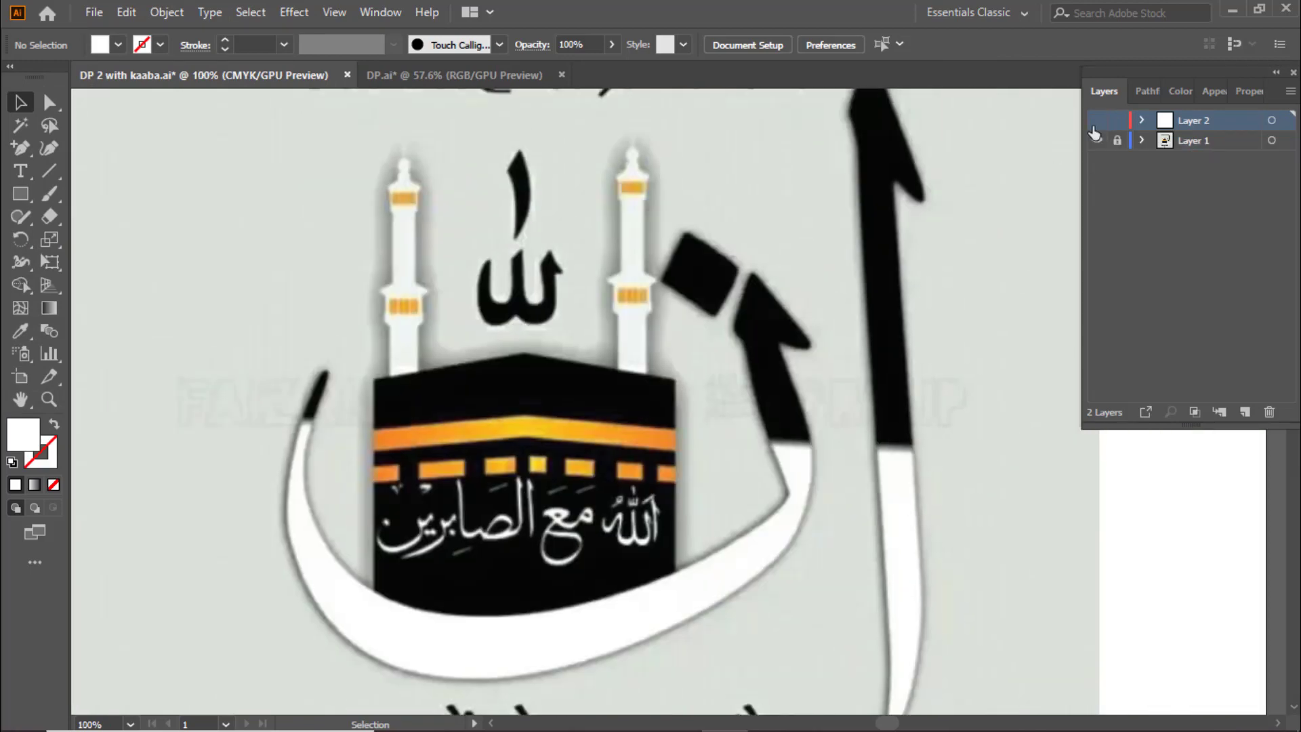
pyautogui.click(1097, 120)
pyautogui.click(1245, 411)
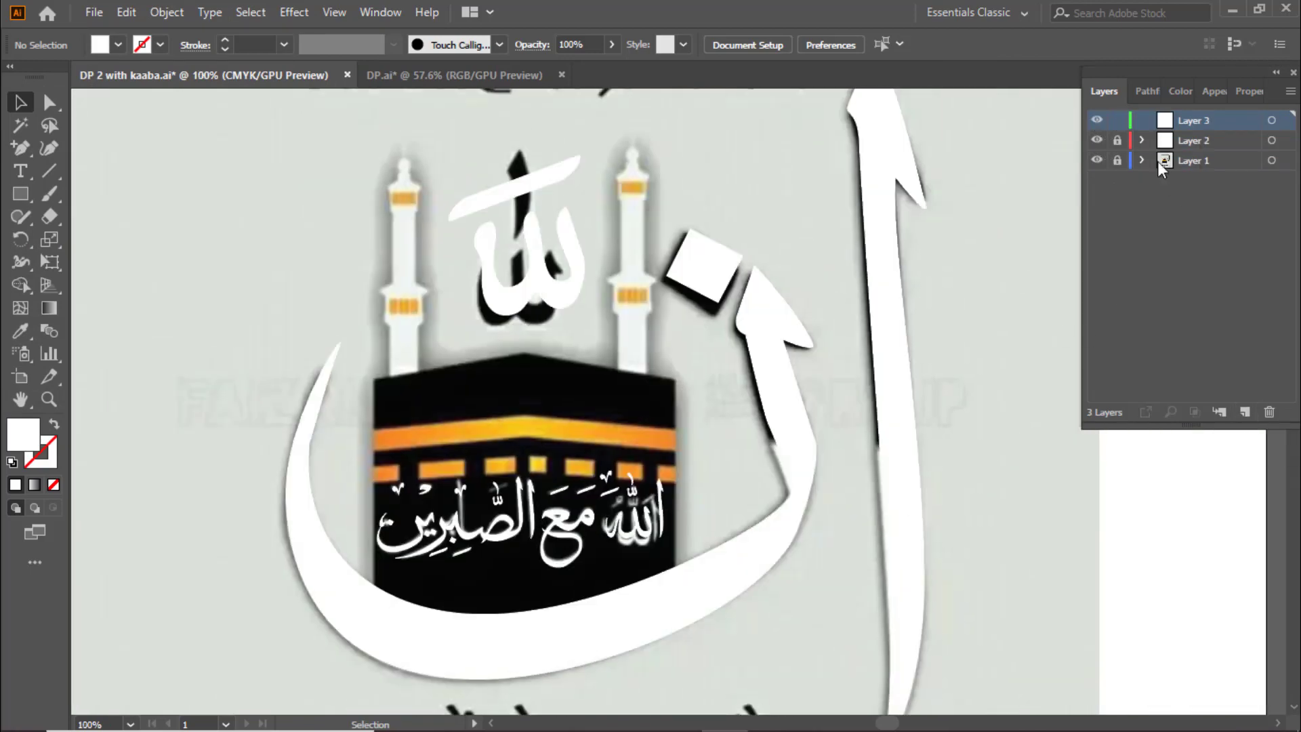
# Step: Draw a black-filled rectangle over the Kaaba body
pyautogui.scroll(2, 374, 378)
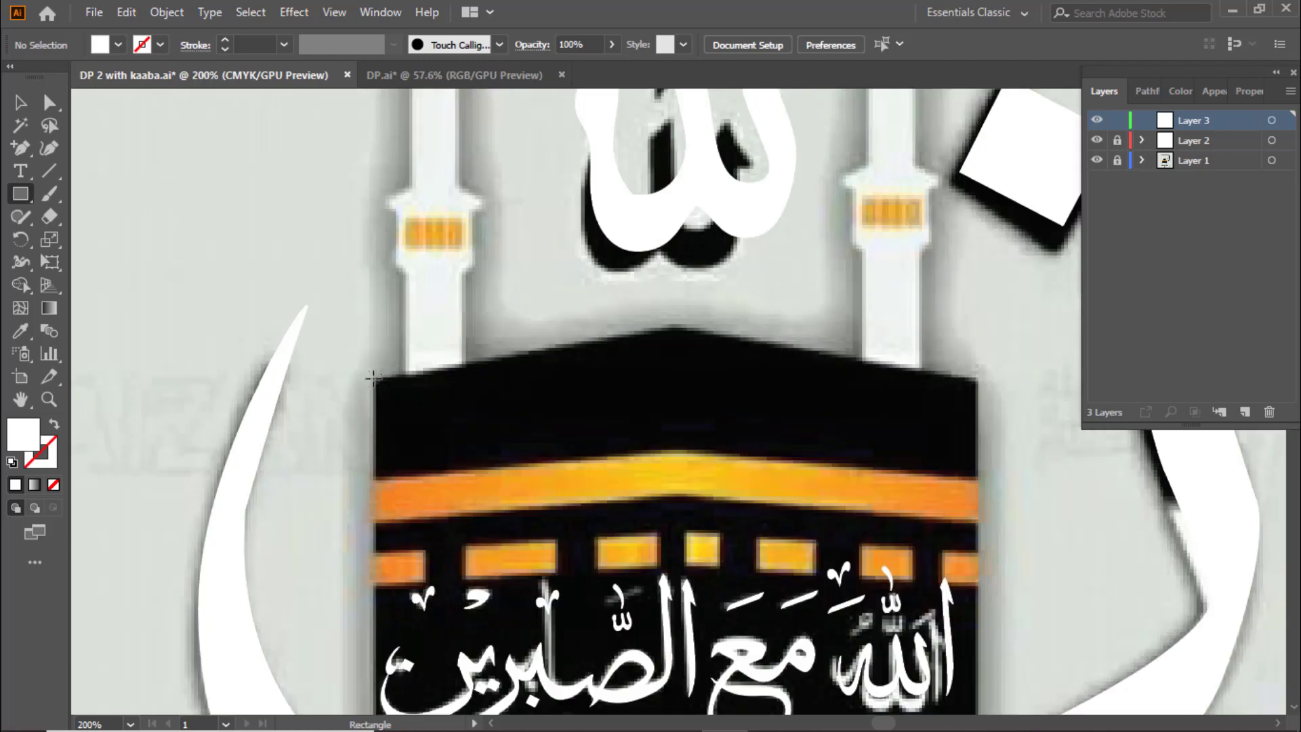
pyautogui.moveTo(374, 377); pyautogui.dragTo(978, 627)
pyautogui.scroll(-2, 861, 517)
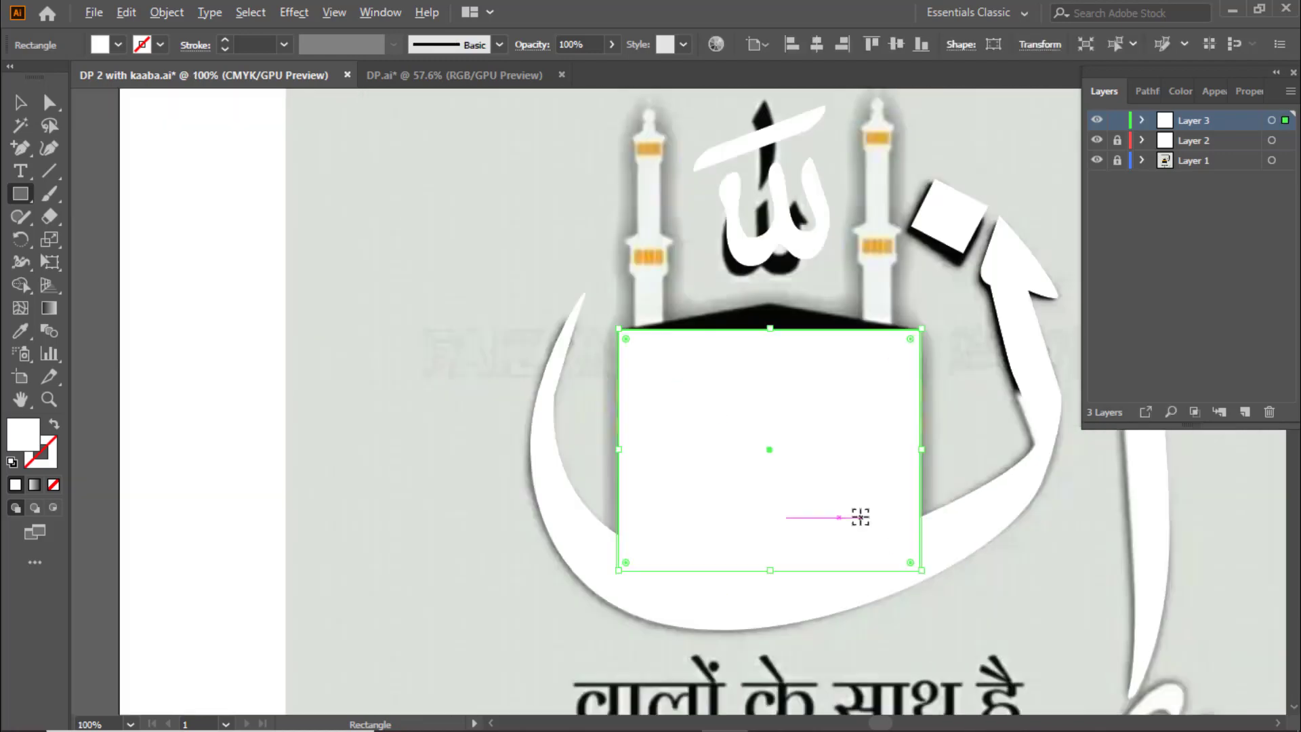
pyautogui.scroll(1, 765, 445)
pyautogui.doubleClick(22, 434)
pyautogui.click(468, 79)
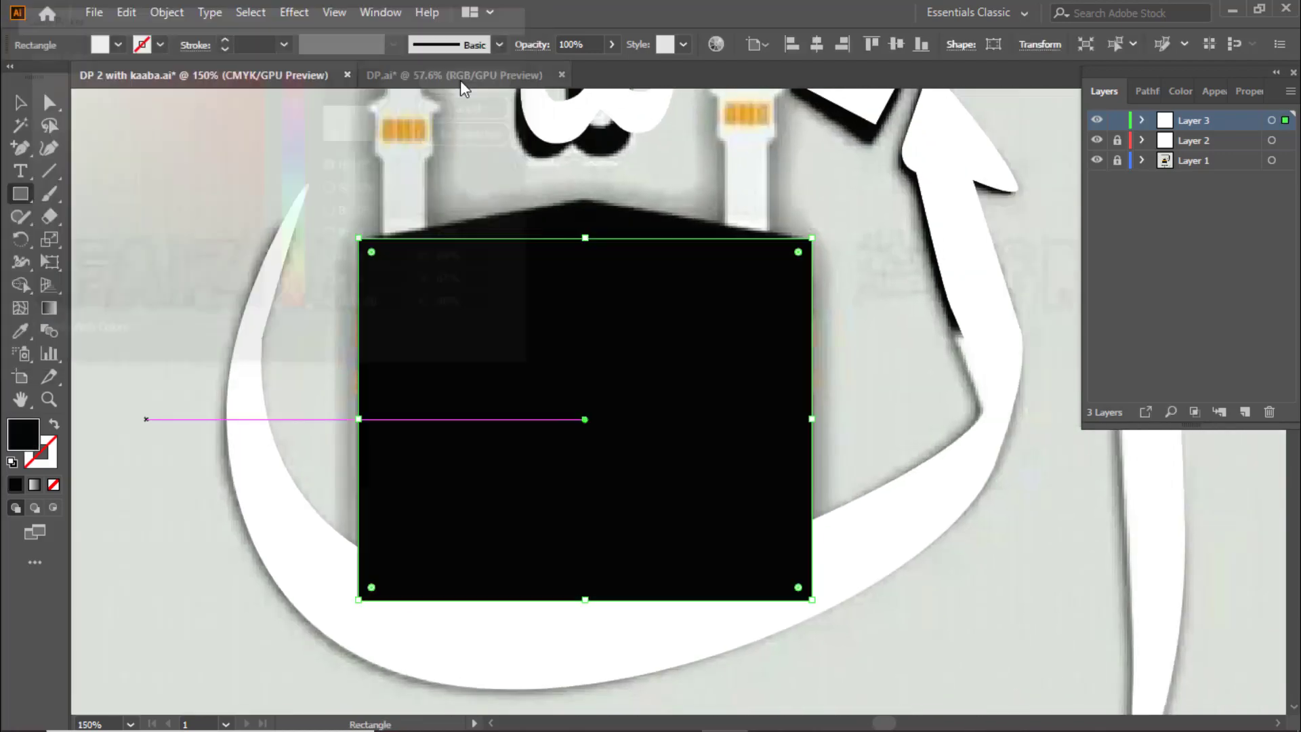
# Step: Add an anchor mid top edge and raise it into a peak
pyautogui.click(19, 149)
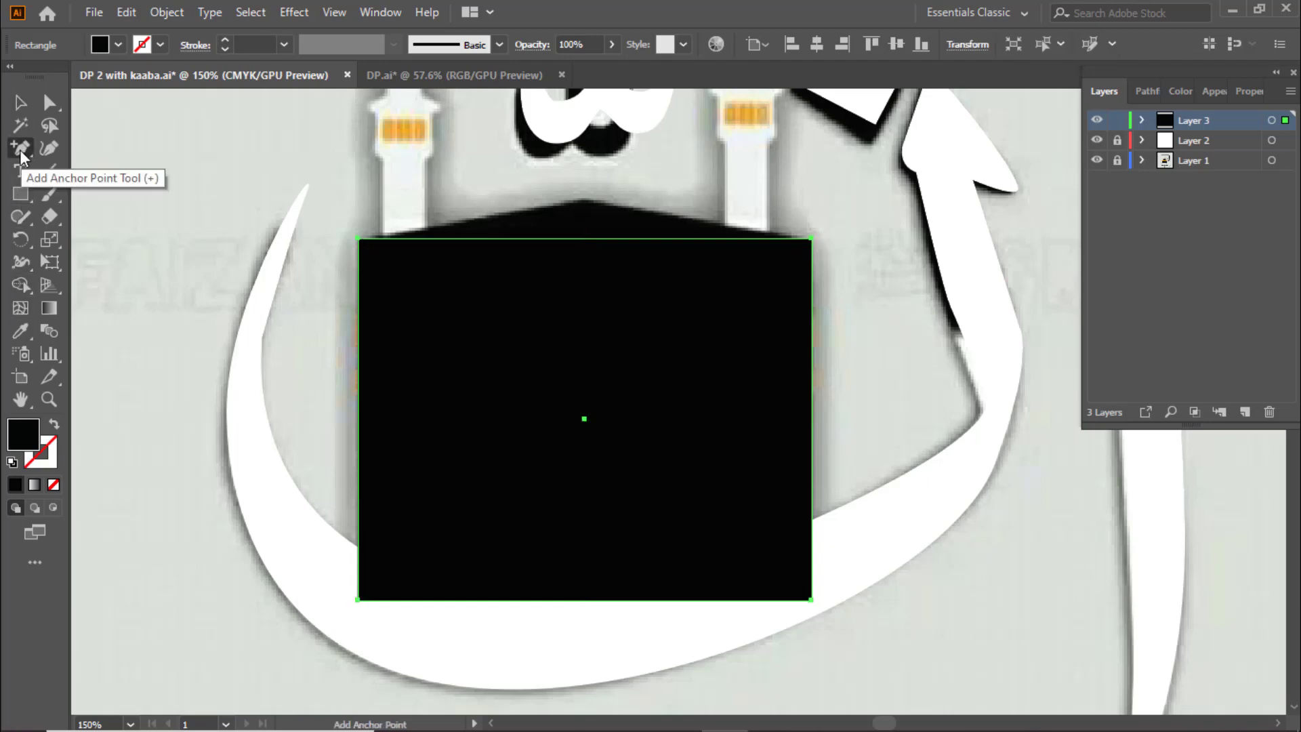
pyautogui.click(582, 238)
pyautogui.press('a')
pyautogui.moveTo(582, 239); pyautogui.dragTo(584, 201)
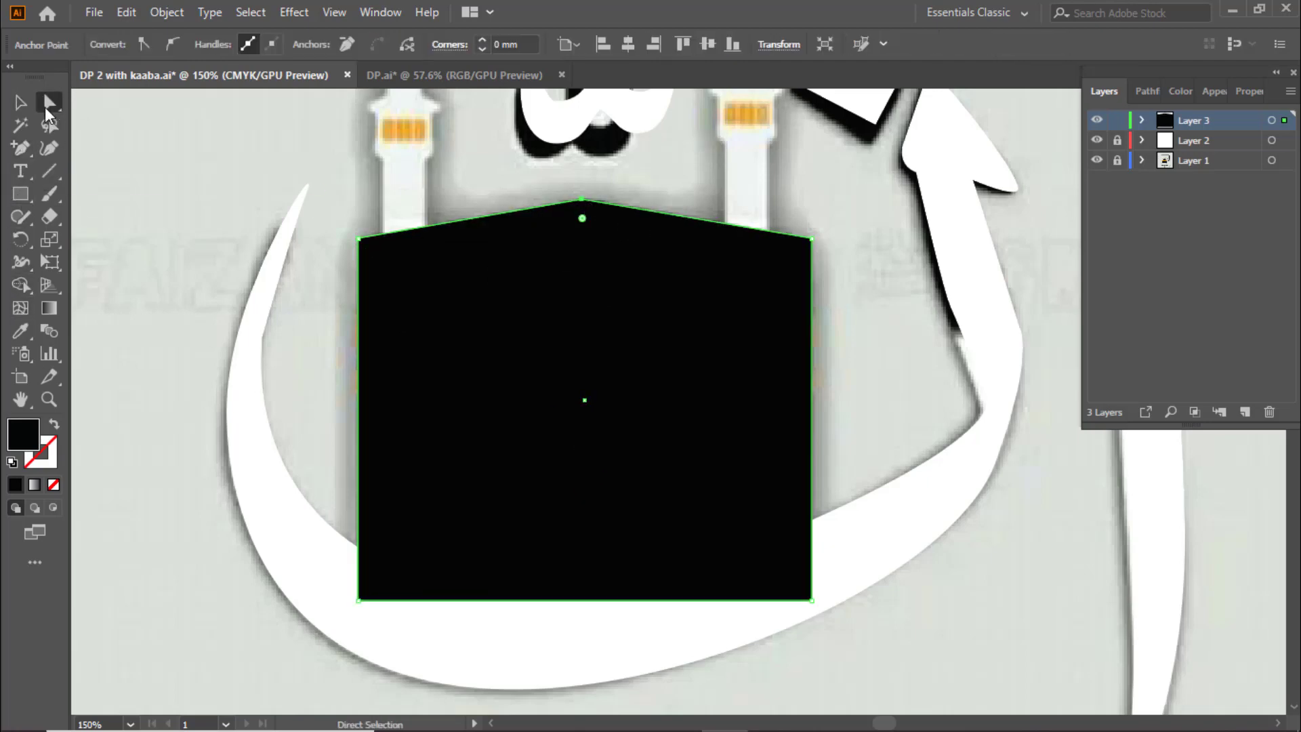
pyautogui.press('v')
# Step: Lock Layer 3 and move it below Layer 2
pyautogui.click(1097, 121)
pyautogui.click(1098, 121)
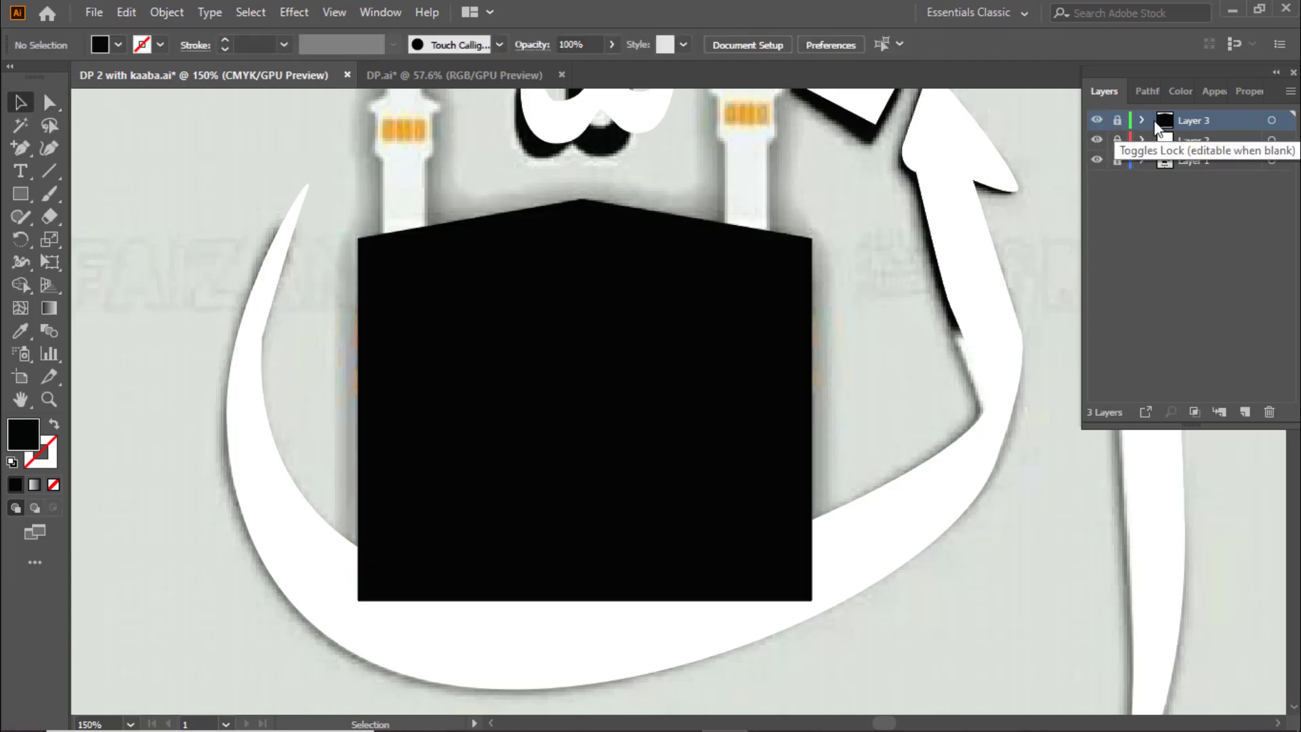
pyautogui.moveTo(1207, 120); pyautogui.dragTo(1207, 151)
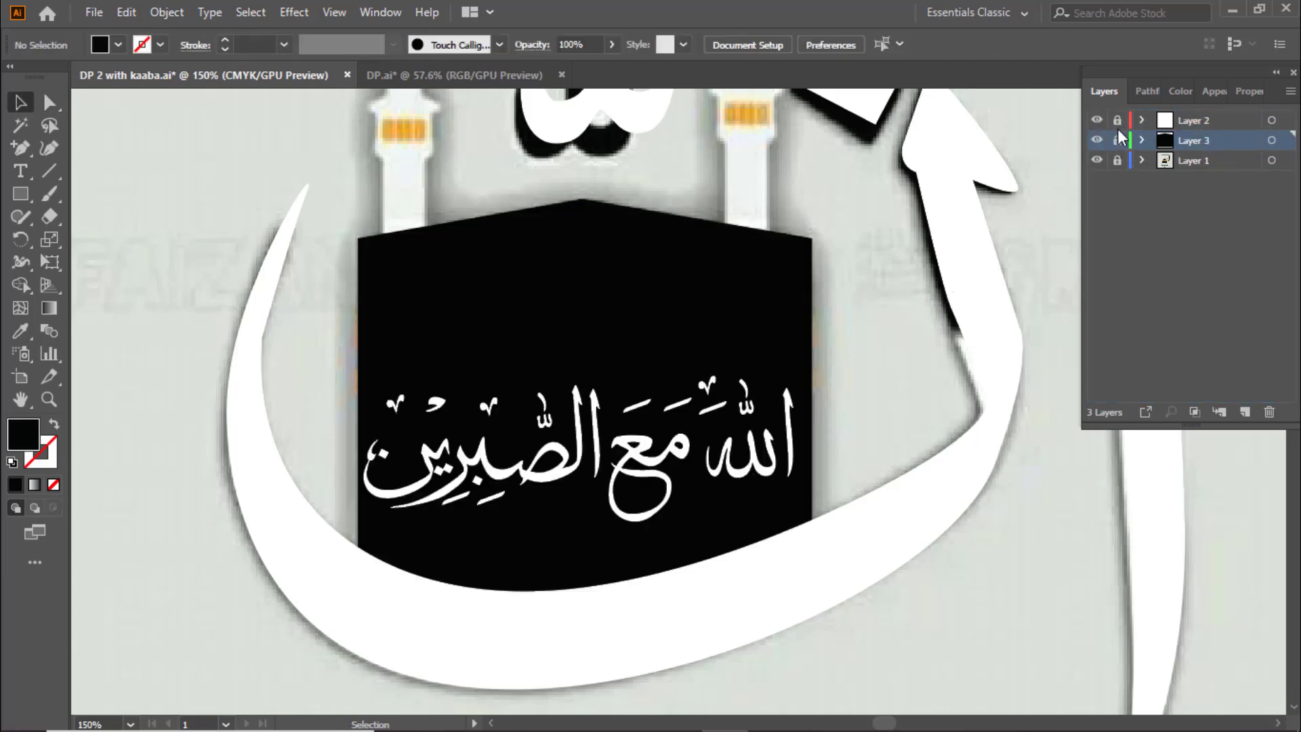
pyautogui.click(1200, 122)
# Step: Hide Layer 3 and draw a gold-filled rectangle over the upper gold band
pyautogui.click(1097, 160)
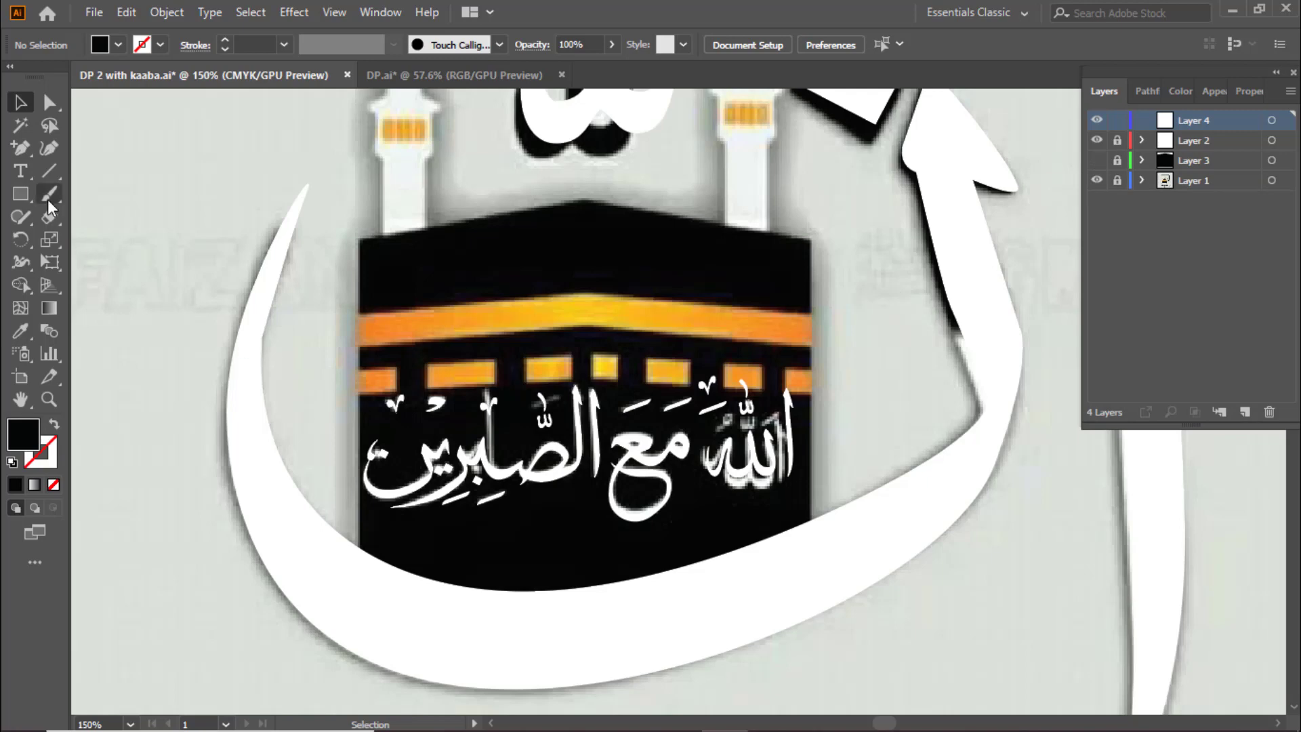
pyautogui.moveTo(358, 314); pyautogui.dragTo(812, 345)
pyautogui.click(495, 305)
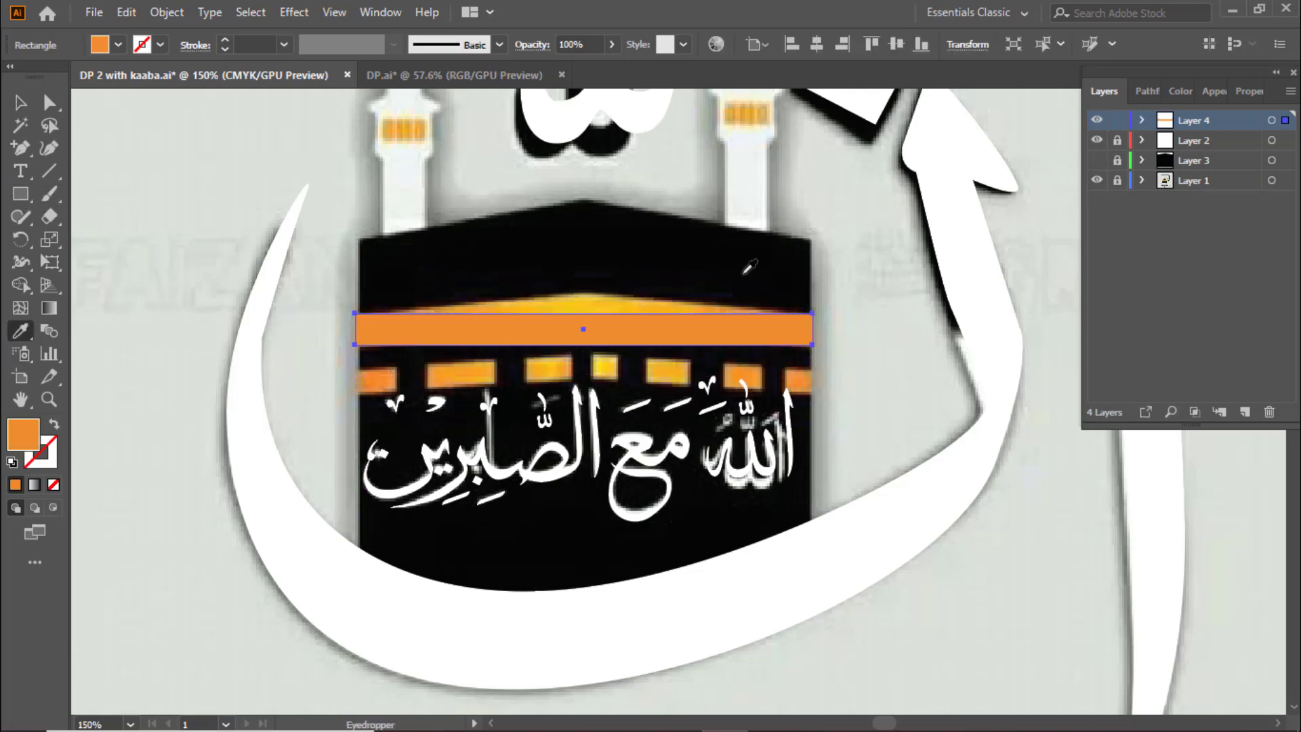
pyautogui.click(467, 367)
pyautogui.click(662, 298)
pyautogui.press('v')
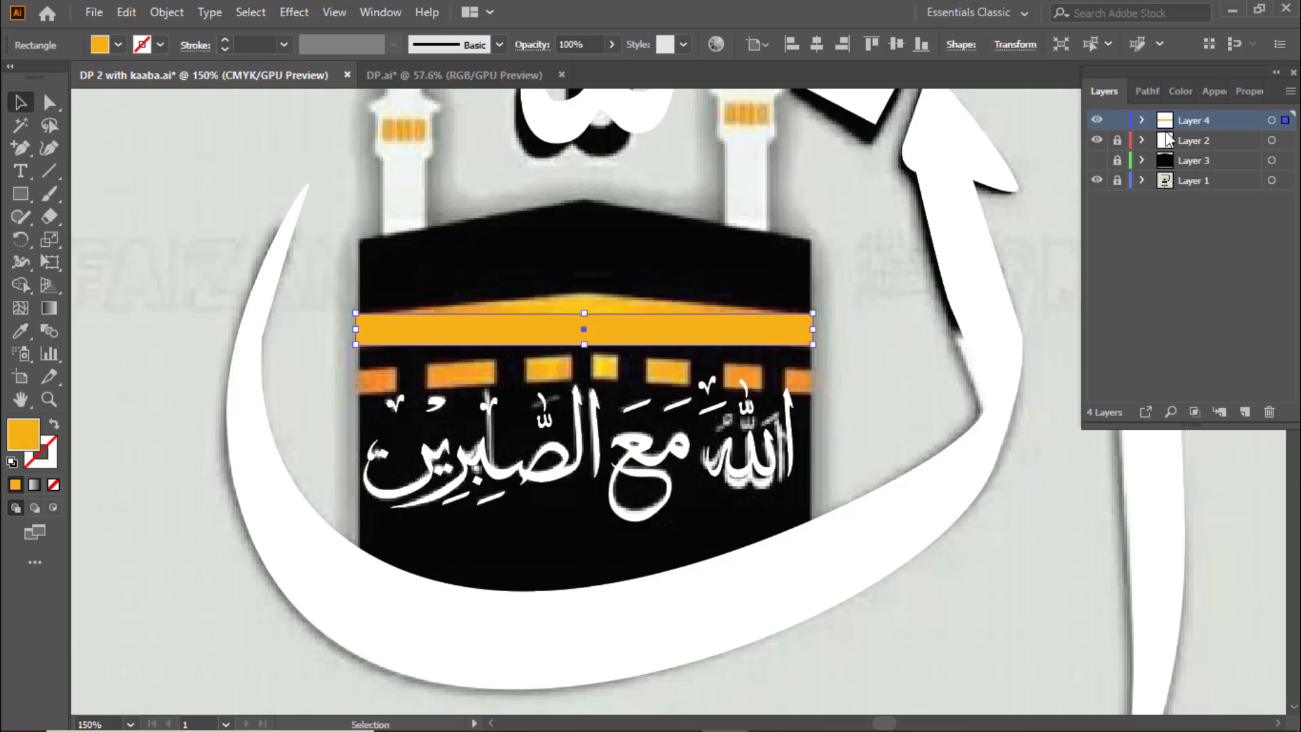
# Step: Stretch the upper gold band to span the Kaaba's left and right edges
pyautogui.click(1098, 161)
pyautogui.keyDown('alt'); pyautogui.scroll(5, 813, 330); pyautogui.keyUp('alt')
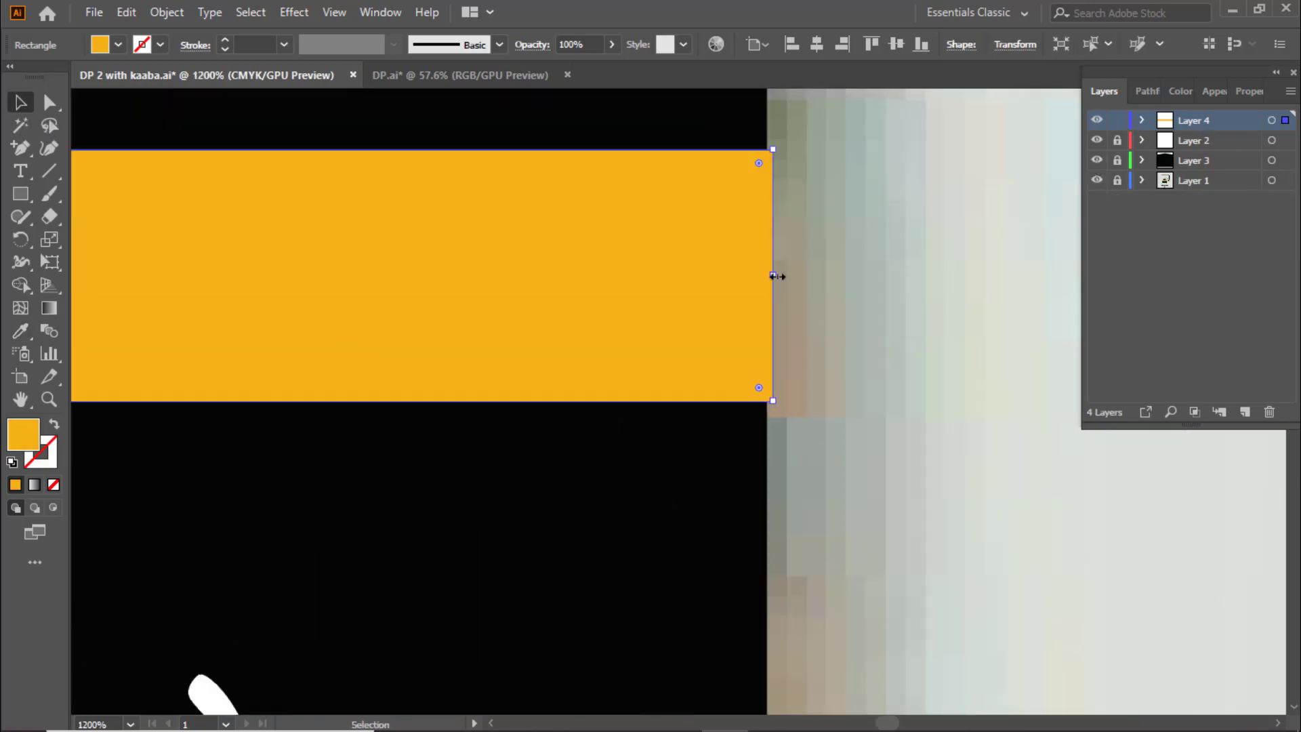
pyautogui.moveTo(738, 277); pyautogui.dragTo(784, 268)
pyautogui.keyDown('alt'); pyautogui.scroll(-3, 677, 302); pyautogui.keyUp('alt')
pyautogui.keyDown('alt'); pyautogui.scroll(2, 398, 314); pyautogui.keyUp('alt')
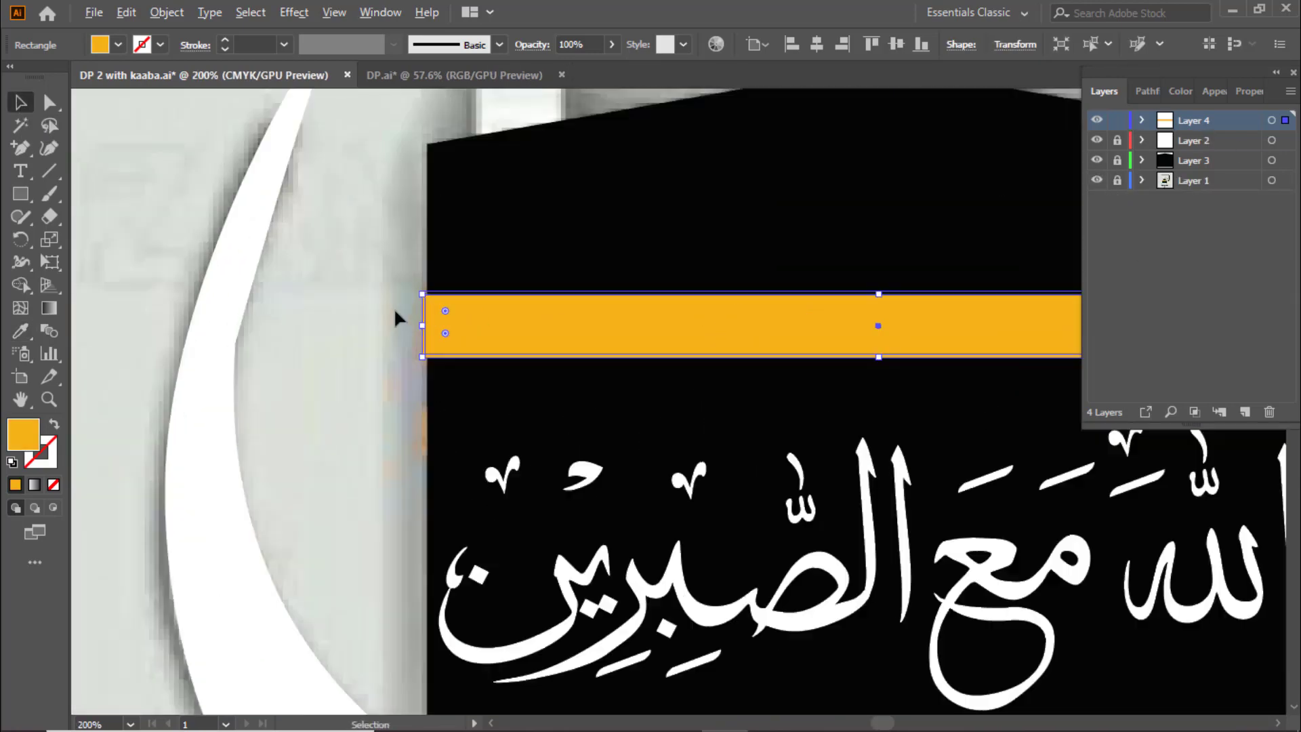
pyautogui.keyDown('alt'); pyautogui.scroll(3, 514, 420); pyautogui.keyUp('alt')
pyautogui.moveTo(513, 420)
pyautogui.mouseDown()
pyautogui.moveTo(622, 423)
pyautogui.moveTo(544, 423)
pyautogui.mouseUp()
pyautogui.keyDown('alt'); pyautogui.scroll(-5, 653, 410); pyautogui.keyUp('alt')
pyautogui.keyDown('alt'); pyautogui.scroll(-2, 839, 395); pyautogui.keyUp('alt')
pyautogui.keyDown('alt'); pyautogui.scroll(1, 698, 407); pyautogui.keyUp('alt')
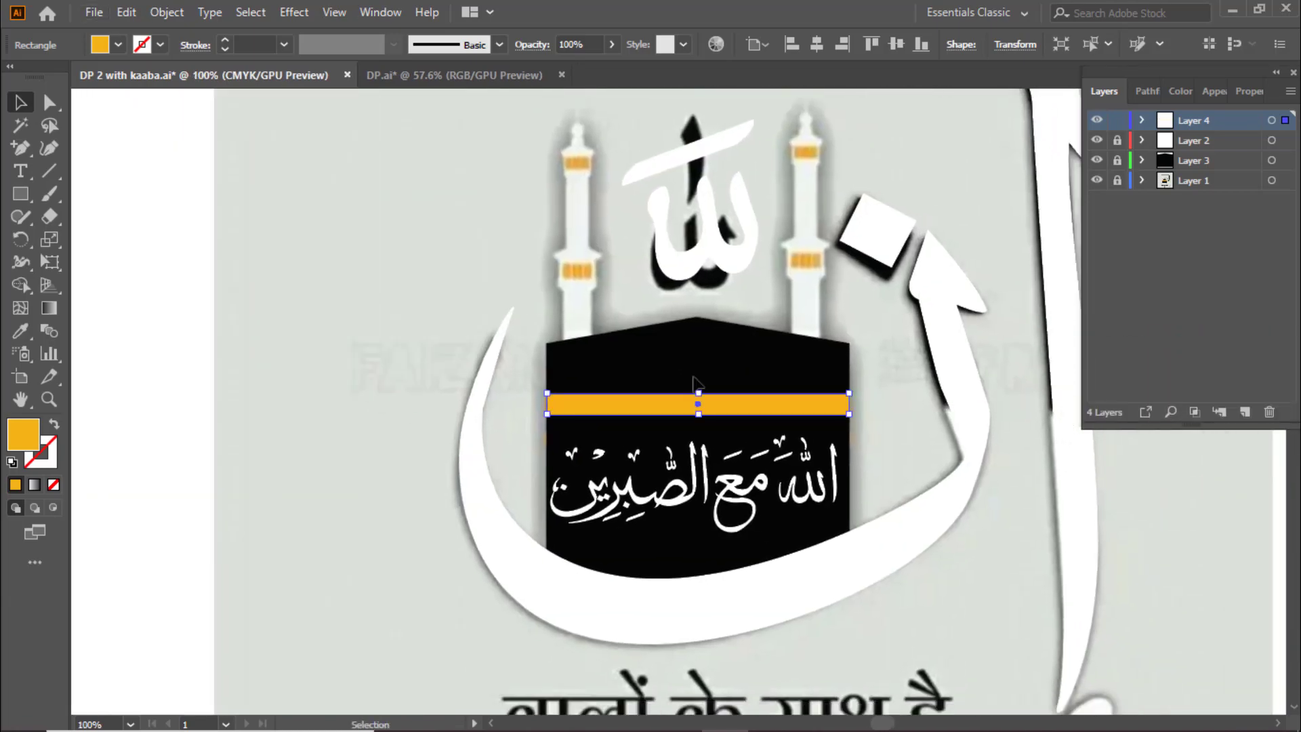
pyautogui.keyDown('alt'); pyautogui.scroll(1, 713, 434); pyautogui.keyUp('alt')
pyautogui.keyDown('alt'); pyautogui.scroll(1, 715, 432); pyautogui.keyUp('alt')
pyautogui.keyDown('alt'); pyautogui.scroll(-2, 768, 312); pyautogui.keyUp('alt')
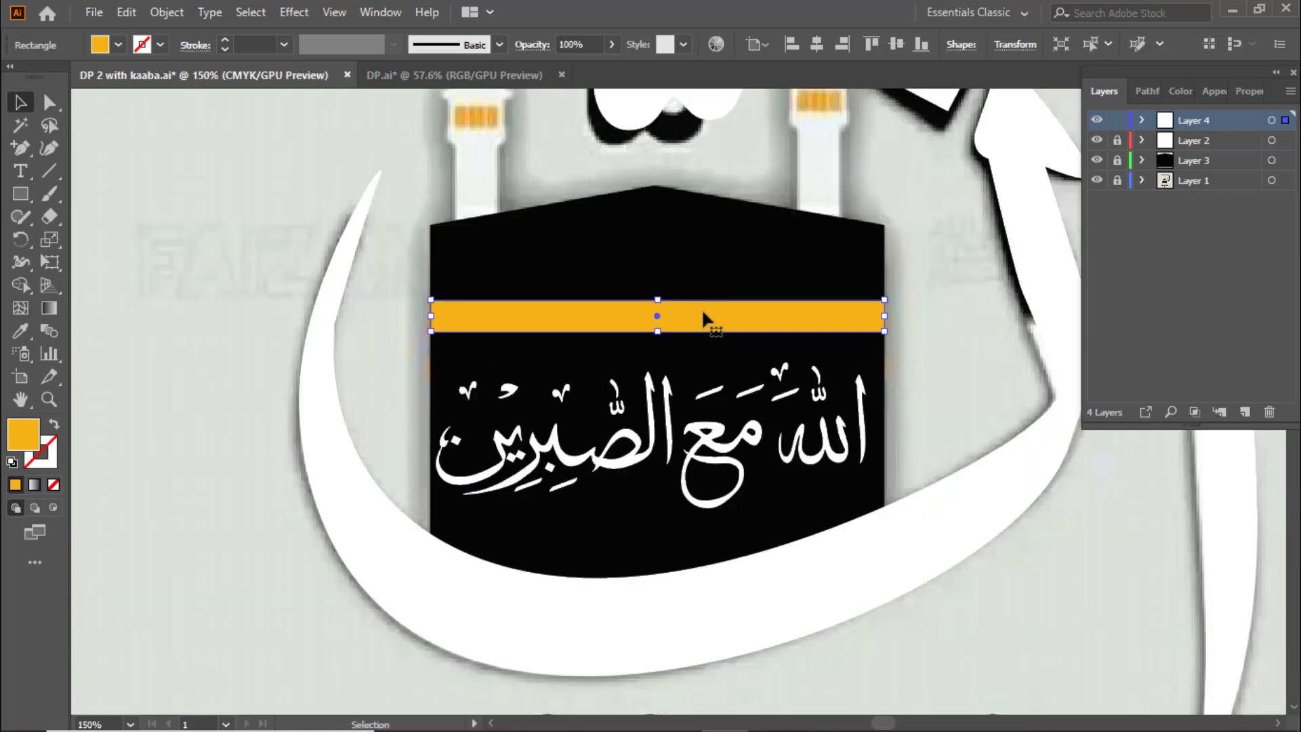
# Step: Add a centre anchor to the upper band and raise it into a peak
pyautogui.click(1098, 160)
pyautogui.press('a')
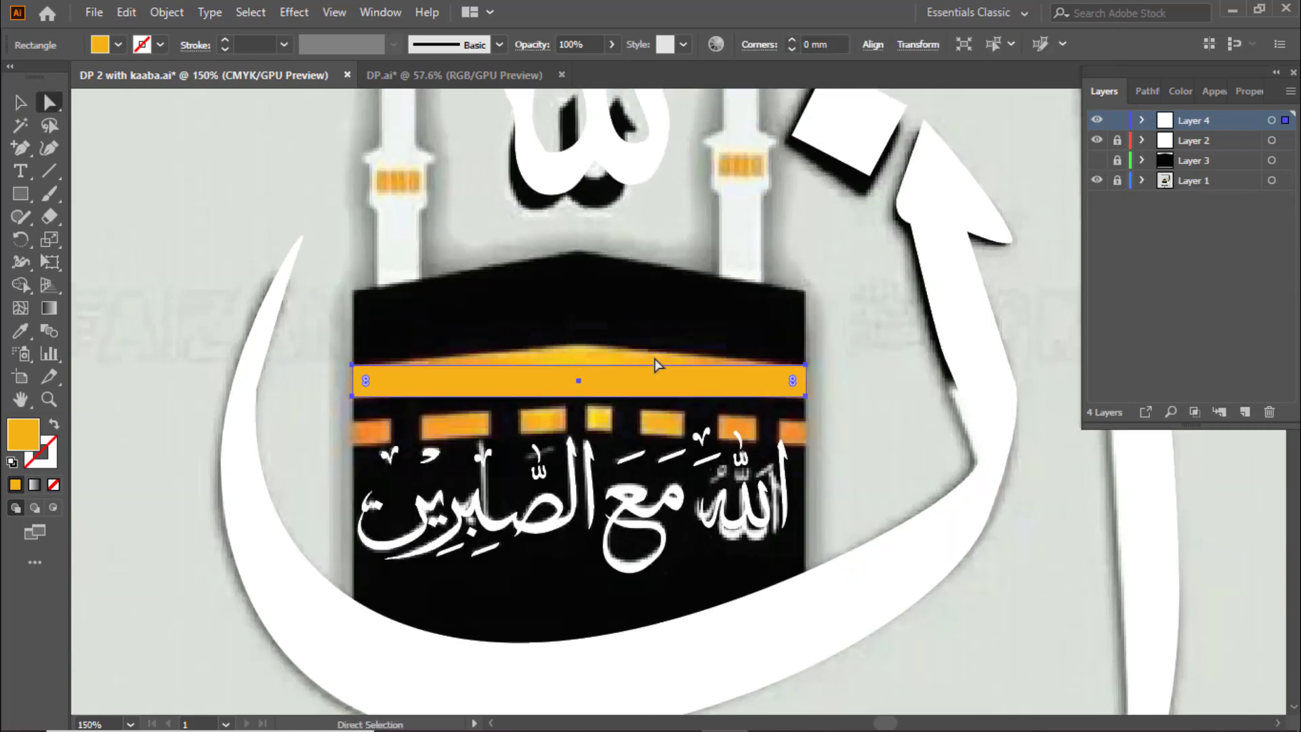
pyautogui.click(19, 152)
pyautogui.keyDown('alt'); pyautogui.scroll(2, 589, 368); pyautogui.keyUp('alt')
pyautogui.keyDown('alt'); pyautogui.scroll(1, 604, 369); pyautogui.keyUp('alt')
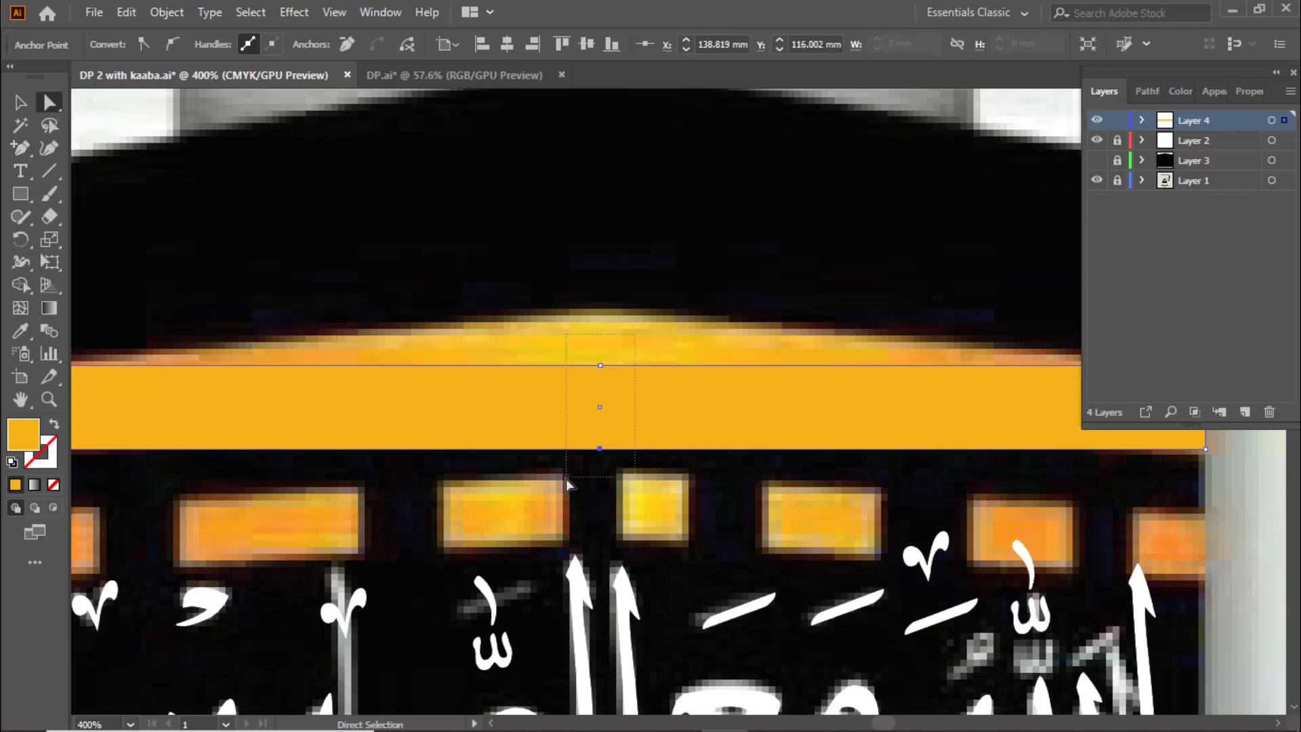
pyautogui.moveTo(600, 366); pyautogui.dragTo(600, 310)
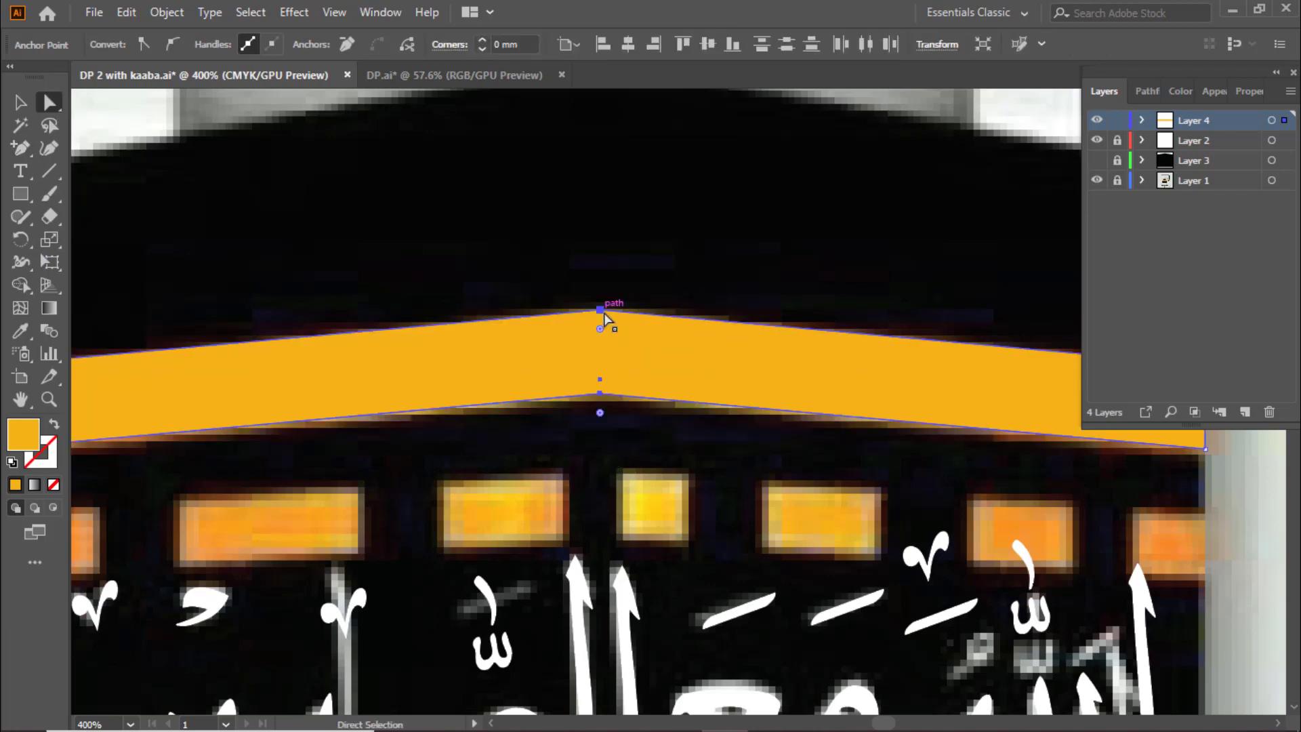
pyautogui.keyDown('alt'); pyautogui.scroll(-1, 607, 316); pyautogui.keyUp('alt')
pyautogui.keyDown('alt'); pyautogui.scroll(-2, 610, 315); pyautogui.keyUp('alt')
pyautogui.press('v')
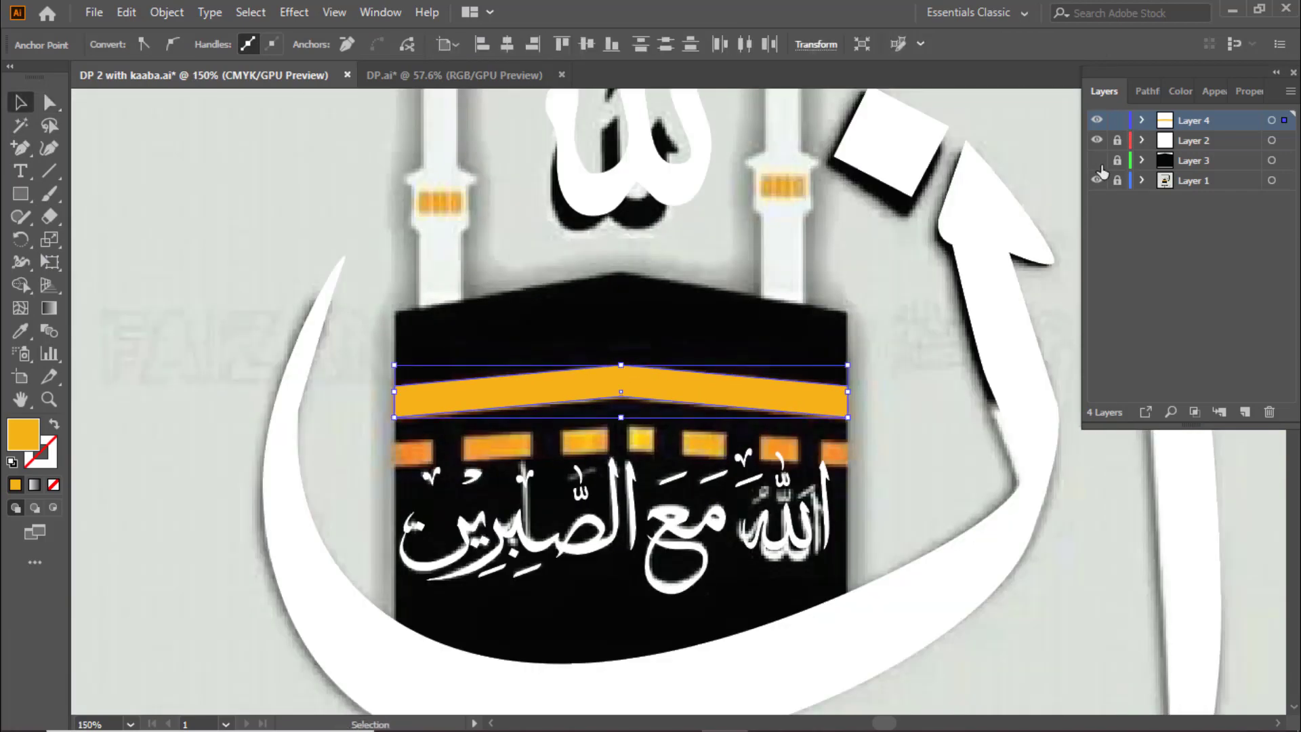
pyautogui.click(543, 267)
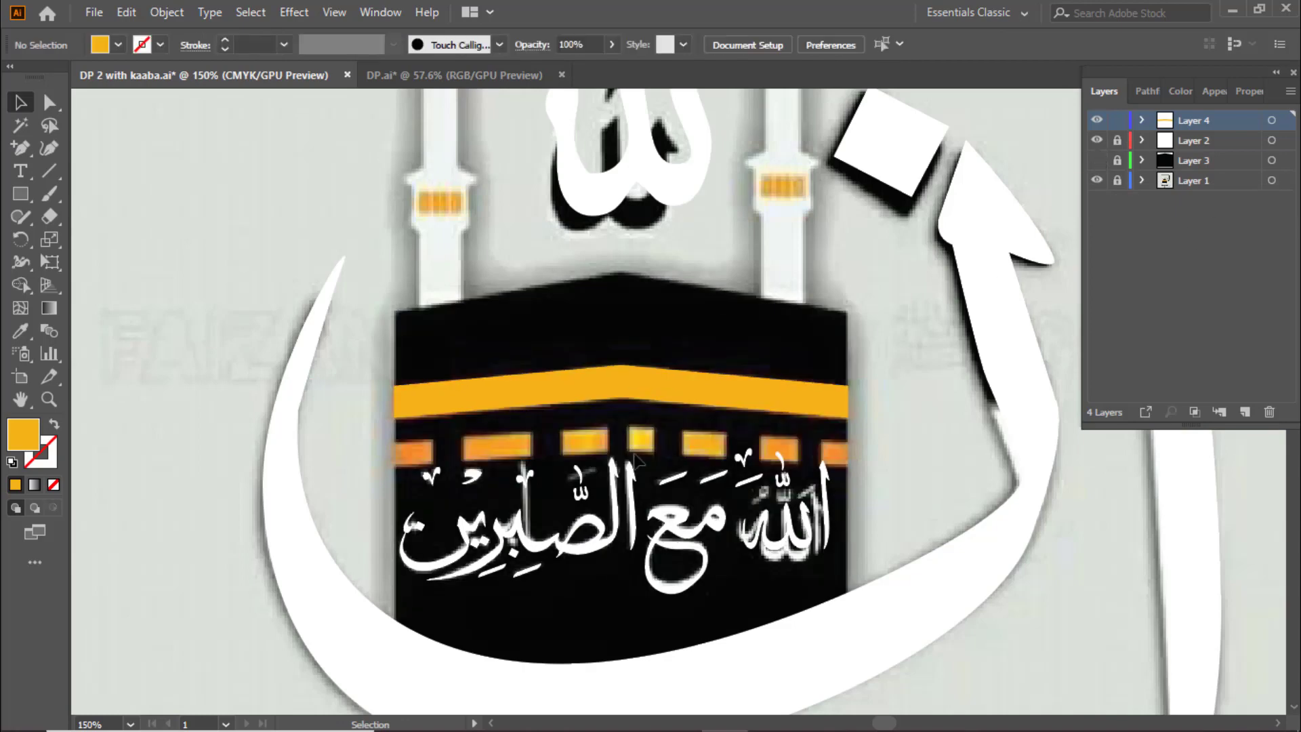
pyautogui.scroll(1, 636, 458)
pyautogui.click(621, 370)
# Step: Draw a second gold band over the lower belt with a peaked centre, then hide Layer 4
pyautogui.click(21, 195)
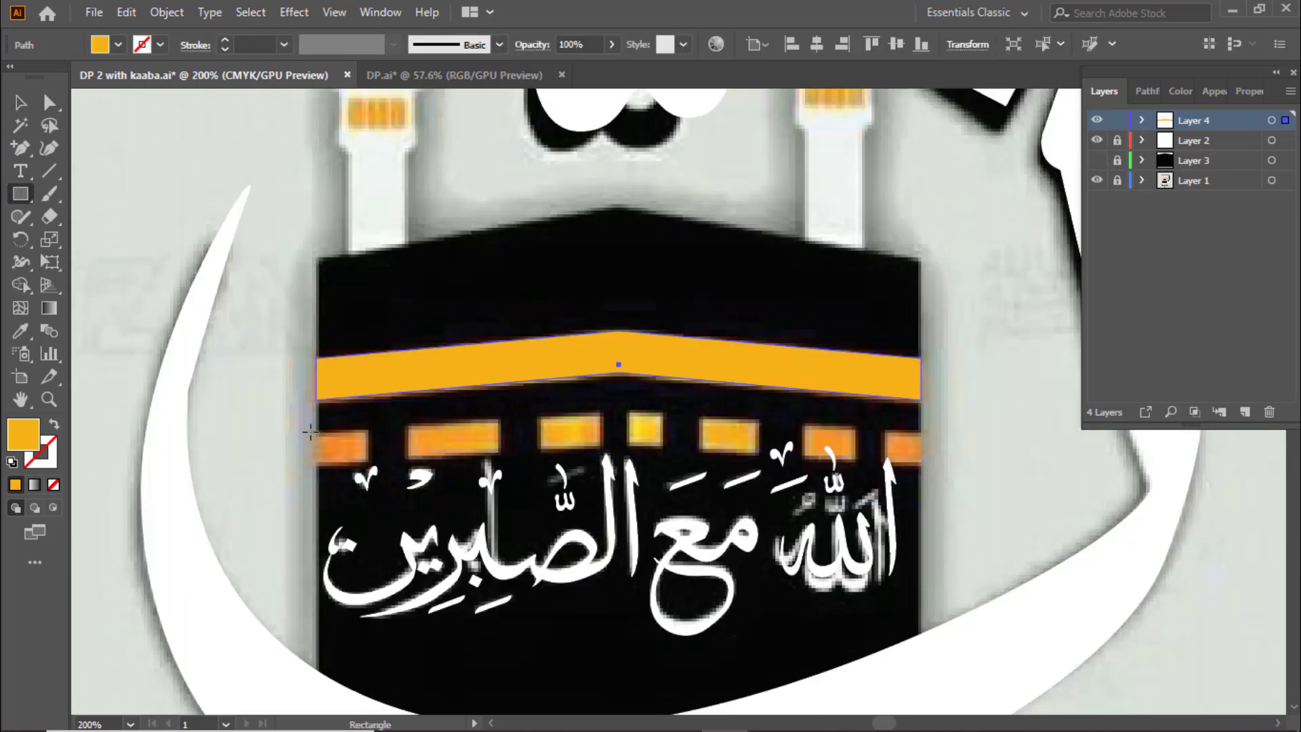
pyautogui.moveTo(315, 432); pyautogui.dragTo(922, 464)
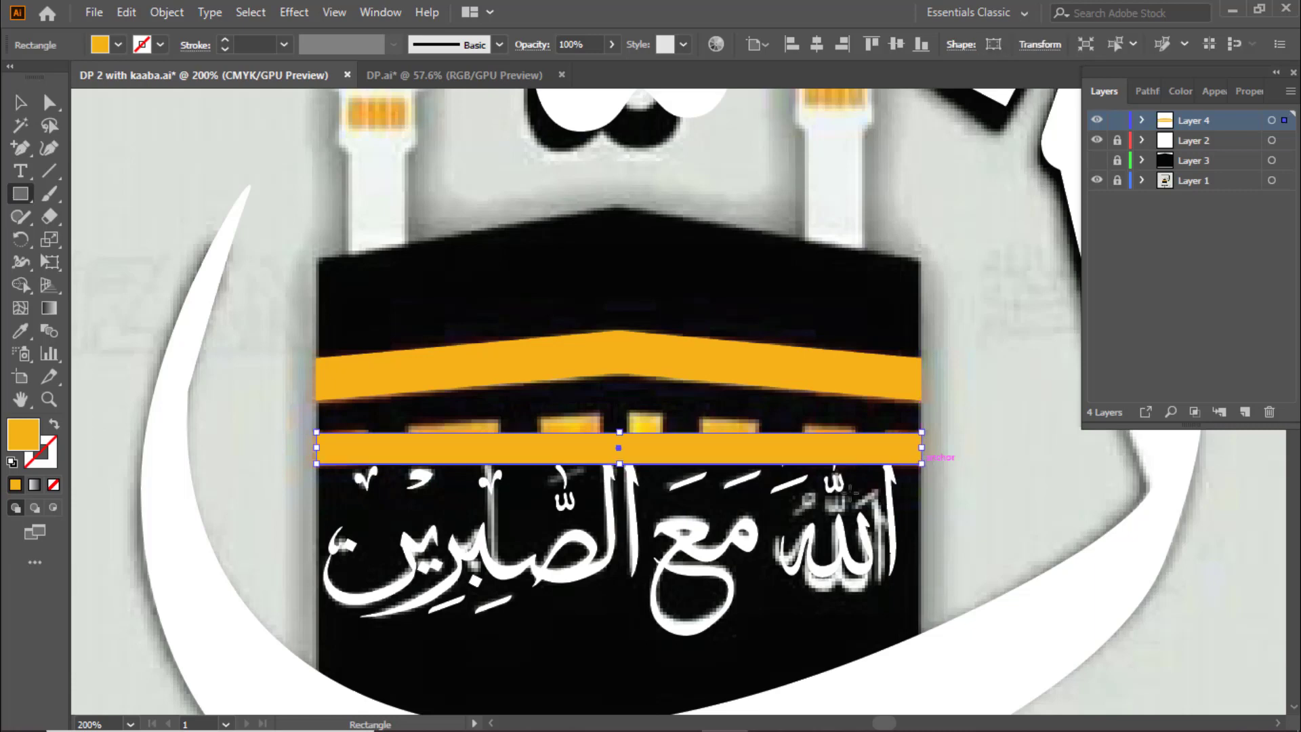
pyautogui.click(22, 147)
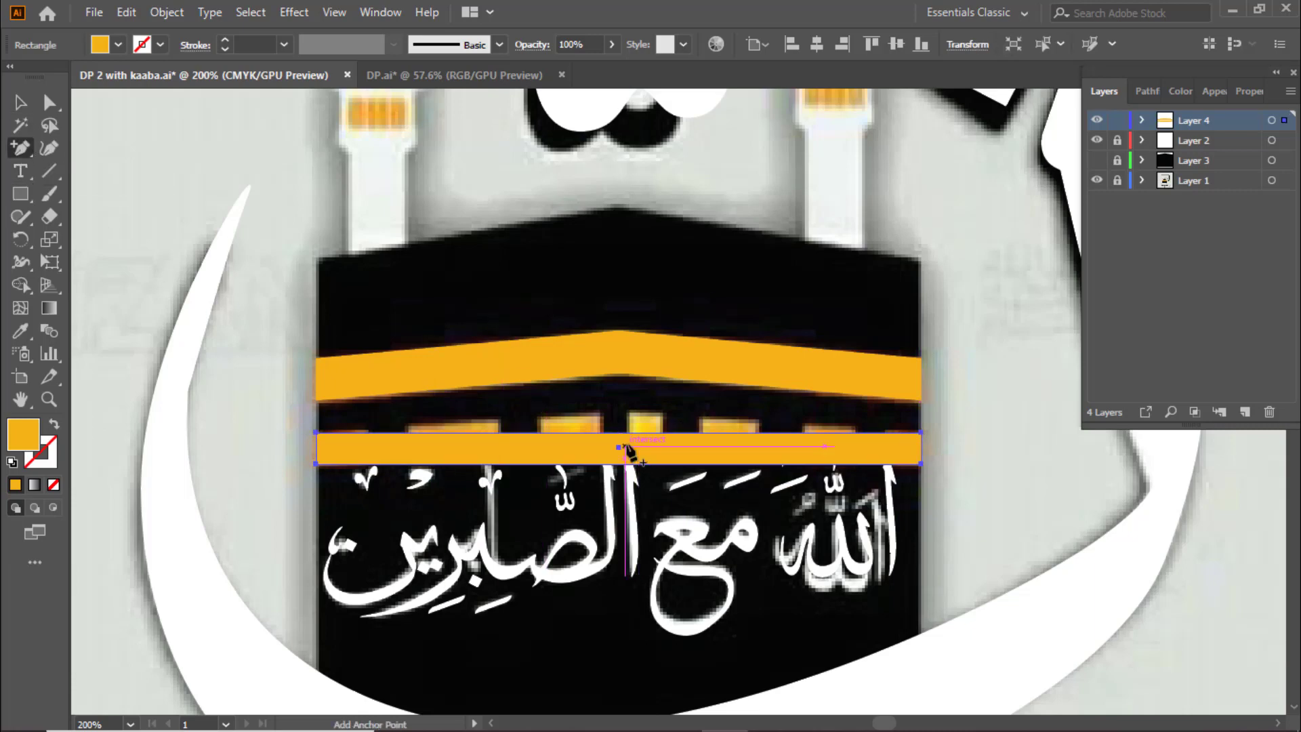
pyautogui.scroll(3, 622, 442)
pyautogui.click(609, 426)
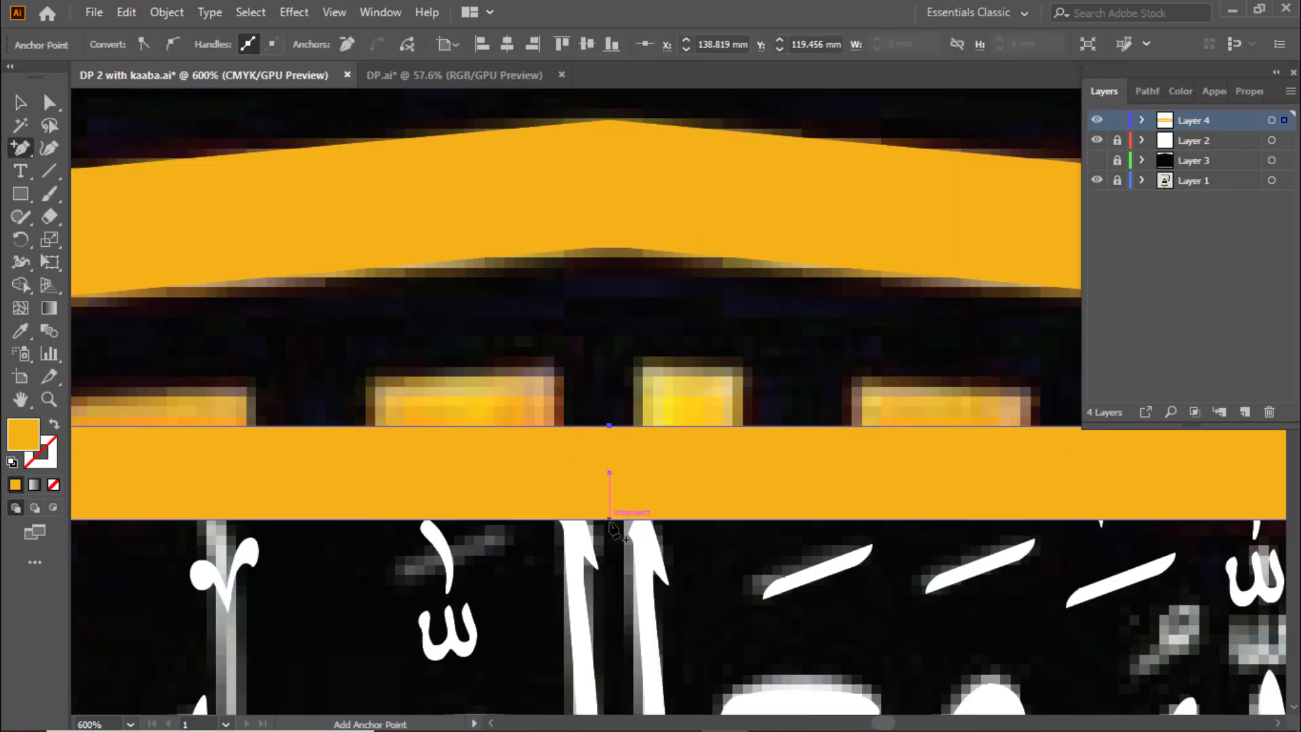
pyautogui.moveTo(610, 426); pyautogui.dragTo(609, 366)
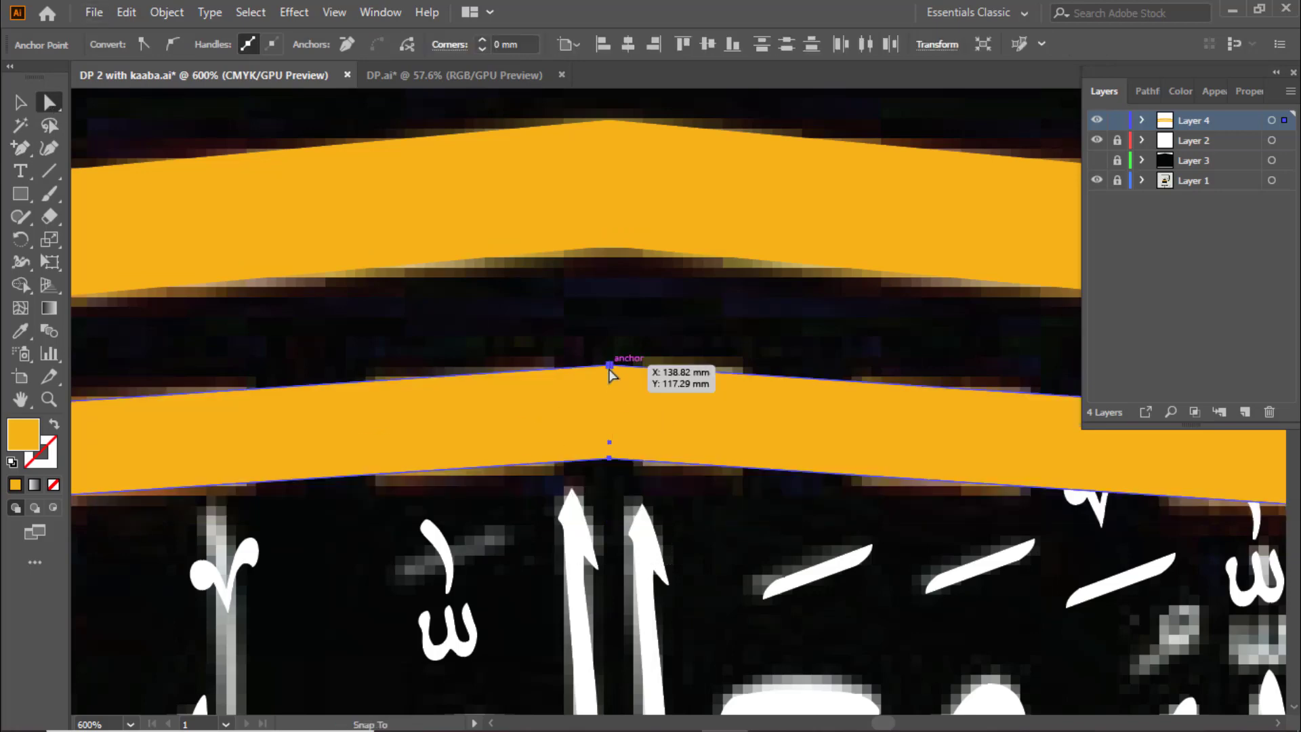
pyautogui.scroll(-3, 609, 370)
pyautogui.press('v')
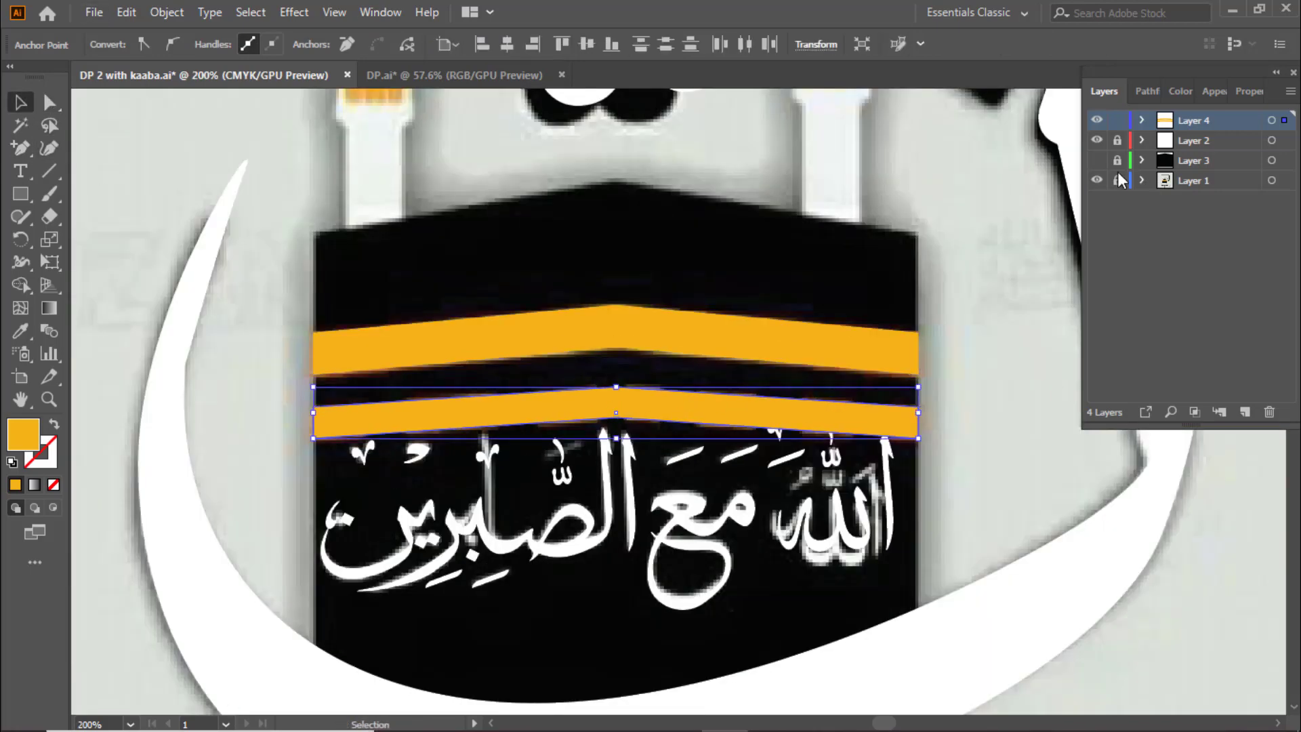
pyautogui.click(1097, 120)
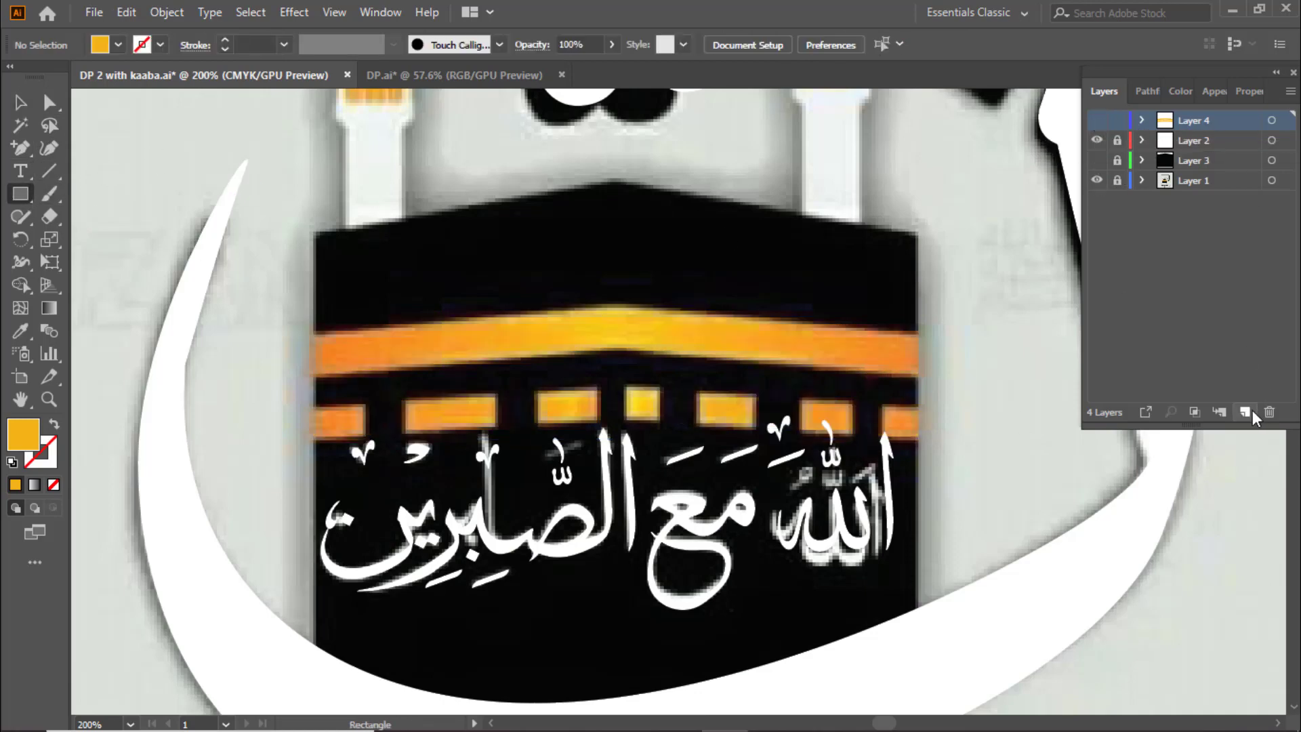
# Step: Draw a small gold rectangle and Alt-drag copies over the lower band's gaps
pyautogui.moveTo(853, 388); pyautogui.dragTo(888, 449)
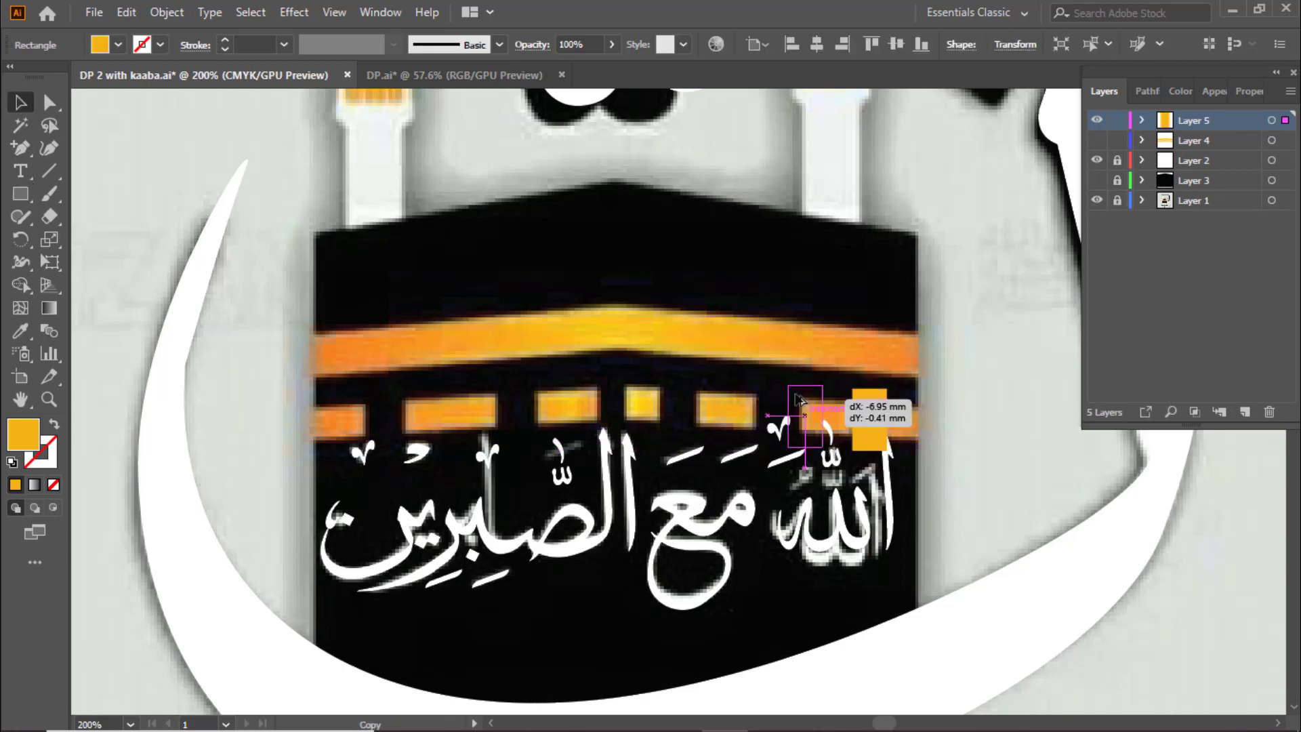
pyautogui.moveTo(874, 411)
pyautogui.mouseDown()
pyautogui.moveTo(680, 387)
pyautogui.moveTo(377, 400)
pyautogui.mouseUp()
pyautogui.scroll(3, 378, 400)
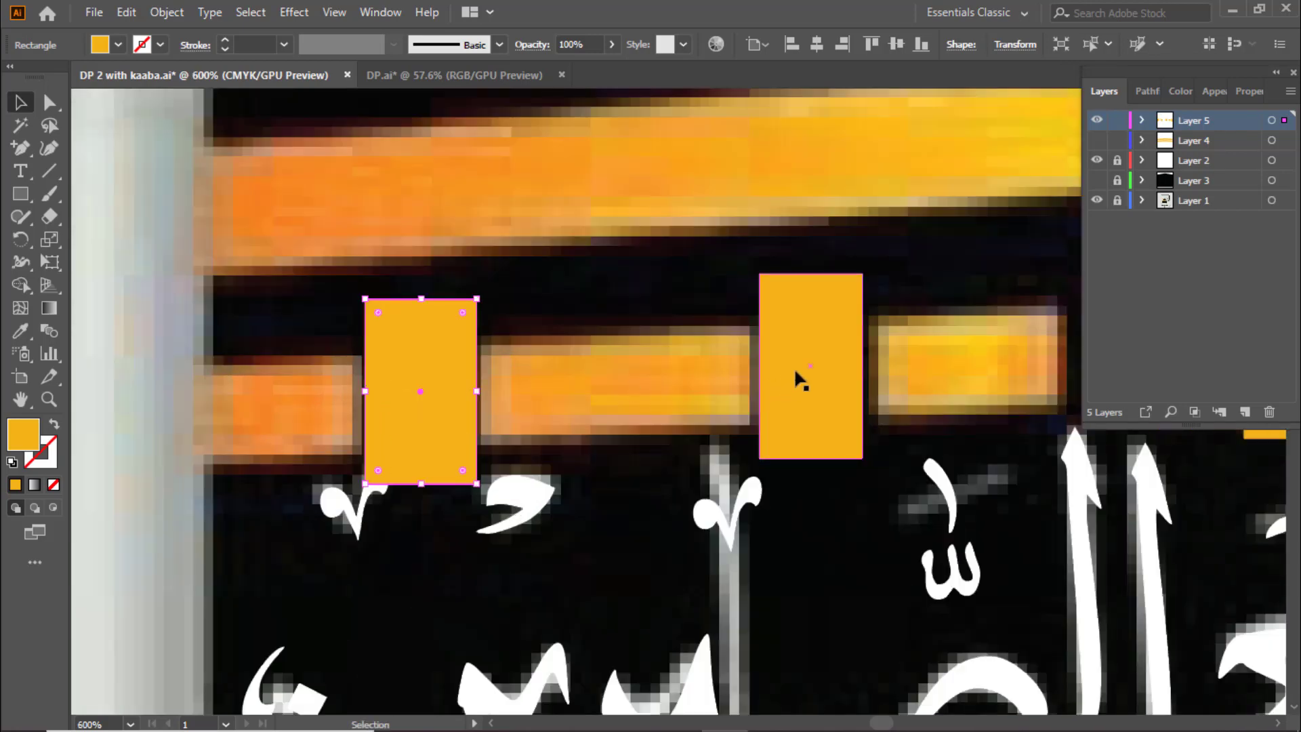
pyautogui.scroll(-1, 800, 380)
pyautogui.scroll(-3, 881, 339)
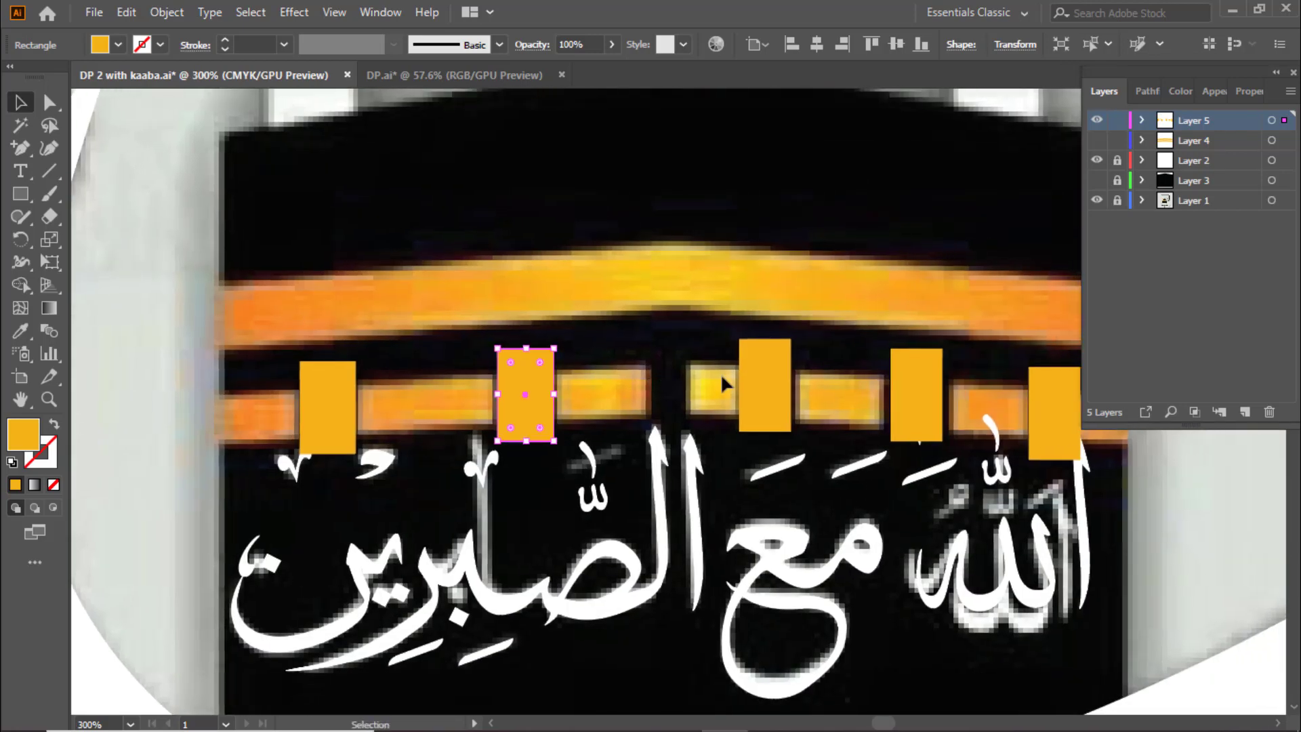
pyautogui.moveTo(525, 394); pyautogui.dragTo(689, 384)
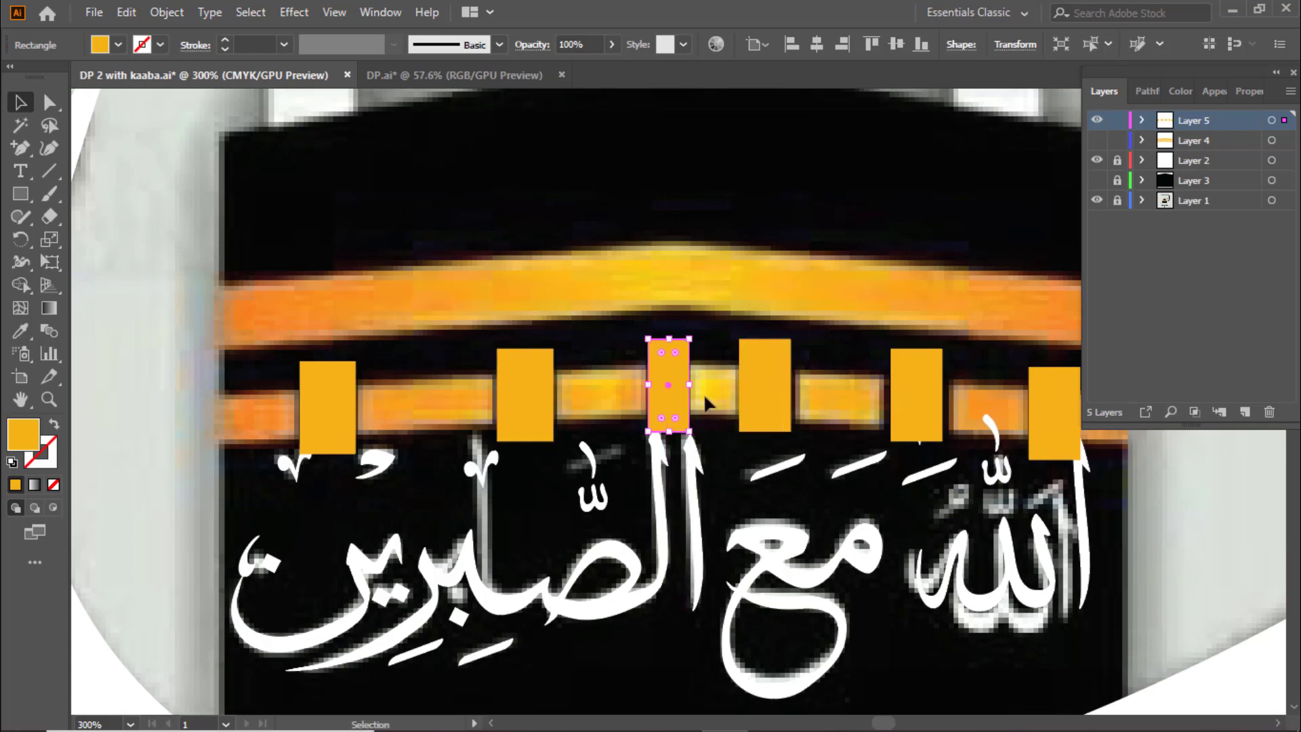
pyautogui.scroll(1, 898, 402)
pyautogui.scroll(3, 1003, 461)
# Step: Widen the third rectangle on both sides and group all six rectangles
pyautogui.click(406, 414)
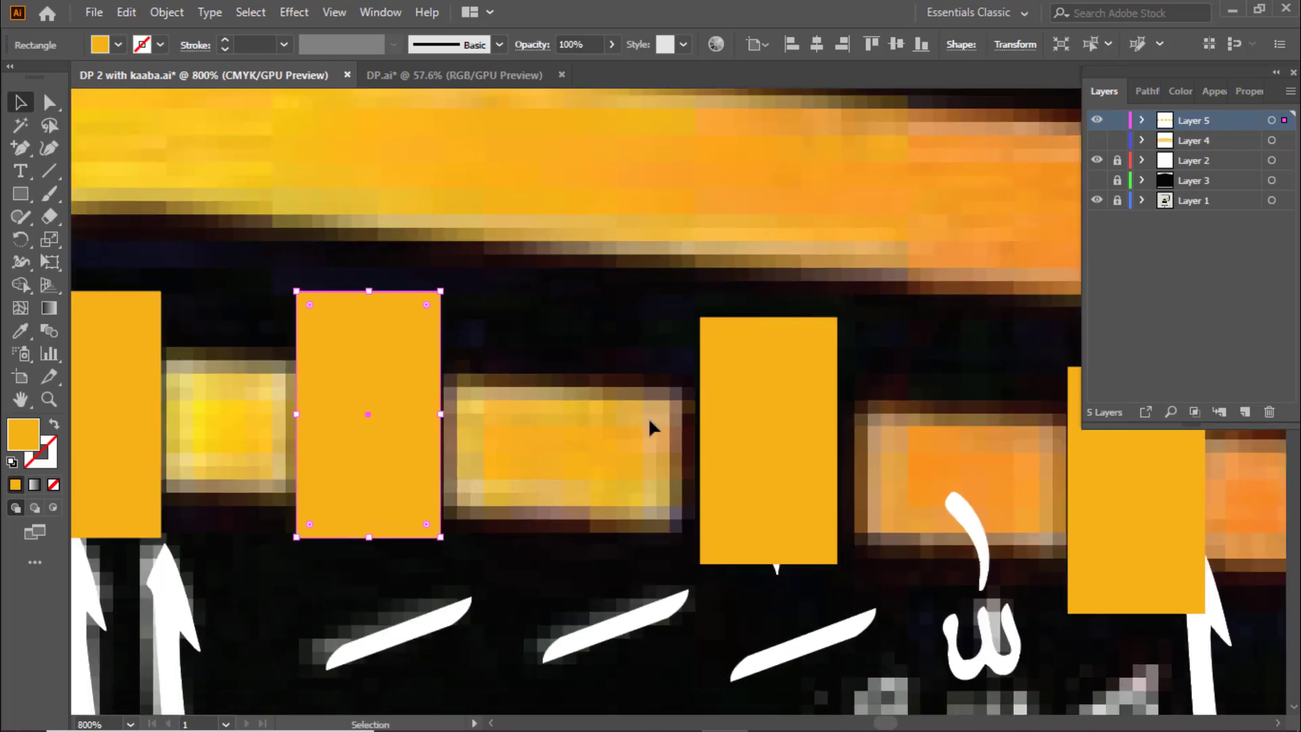
pyautogui.click(706, 436)
pyautogui.moveTo(700, 441); pyautogui.dragTo(686, 440)
pyautogui.moveTo(837, 440); pyautogui.dragTo(851, 441)
pyautogui.scroll(-3, 573, 416)
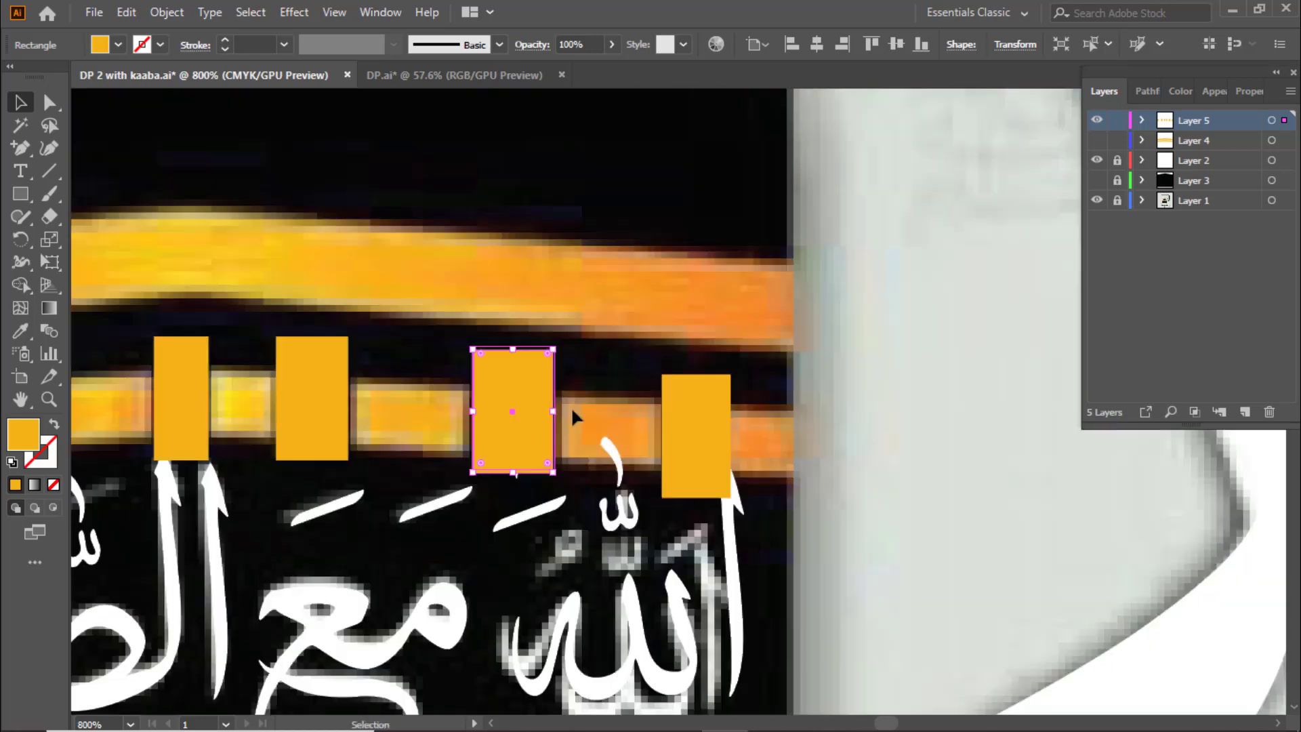
pyautogui.scroll(-5, 572, 406)
pyautogui.moveTo(761, 372); pyautogui.dragTo(276, 468)
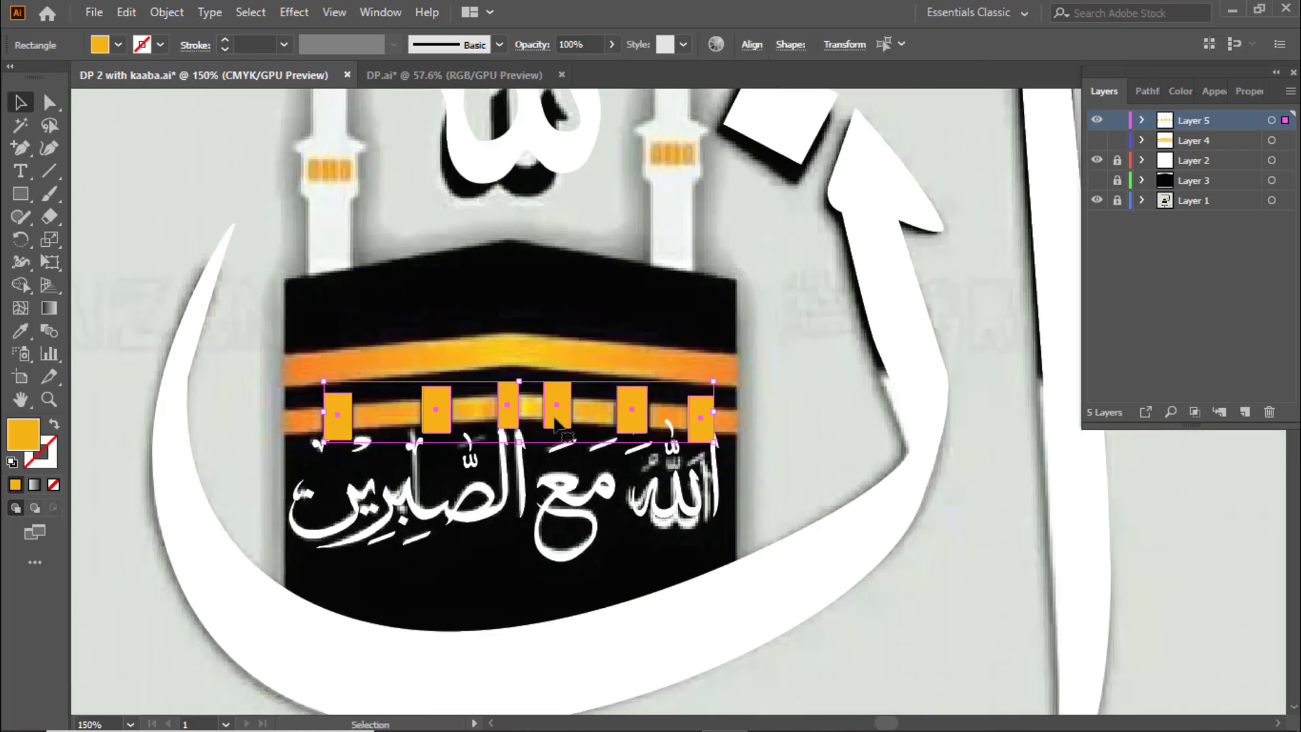
pyautogui.hotkey('ctrl', 'g')
# Step: Show Layer 4's gold bands again and add them to the selection
pyautogui.click(1143, 122)
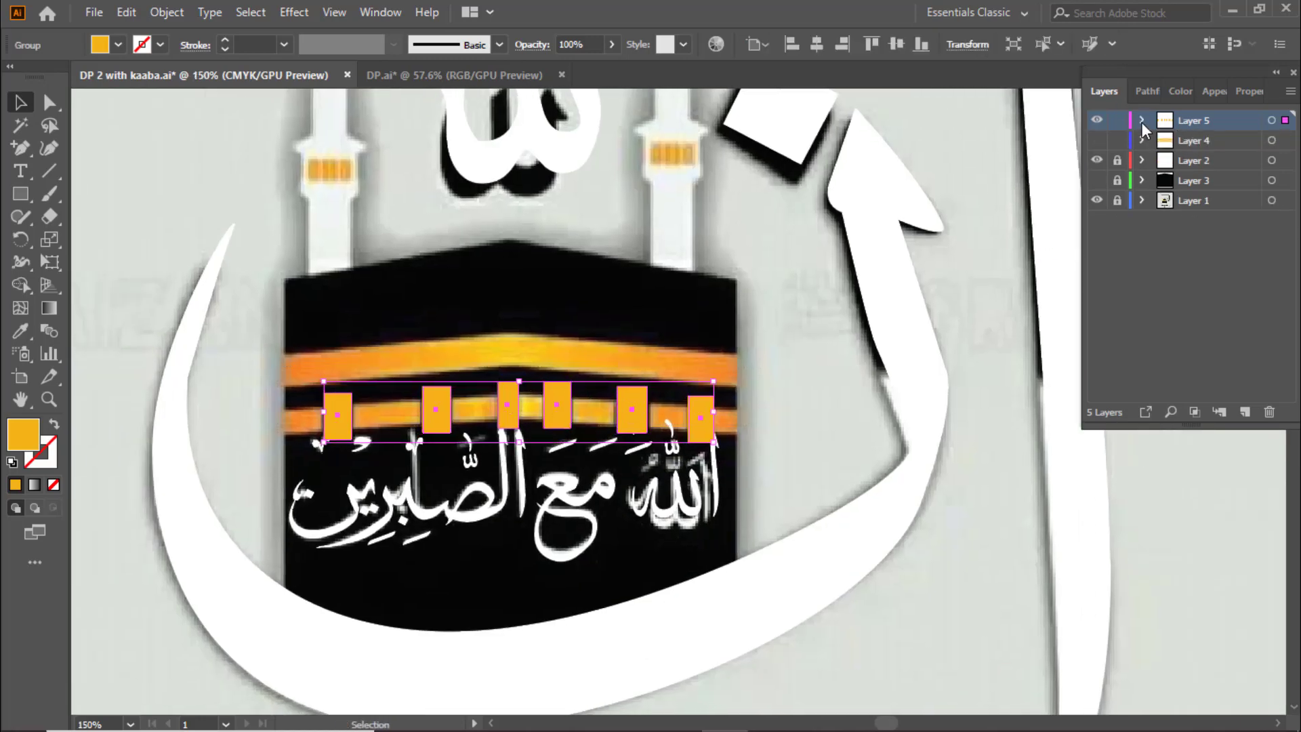
pyautogui.click(1097, 140)
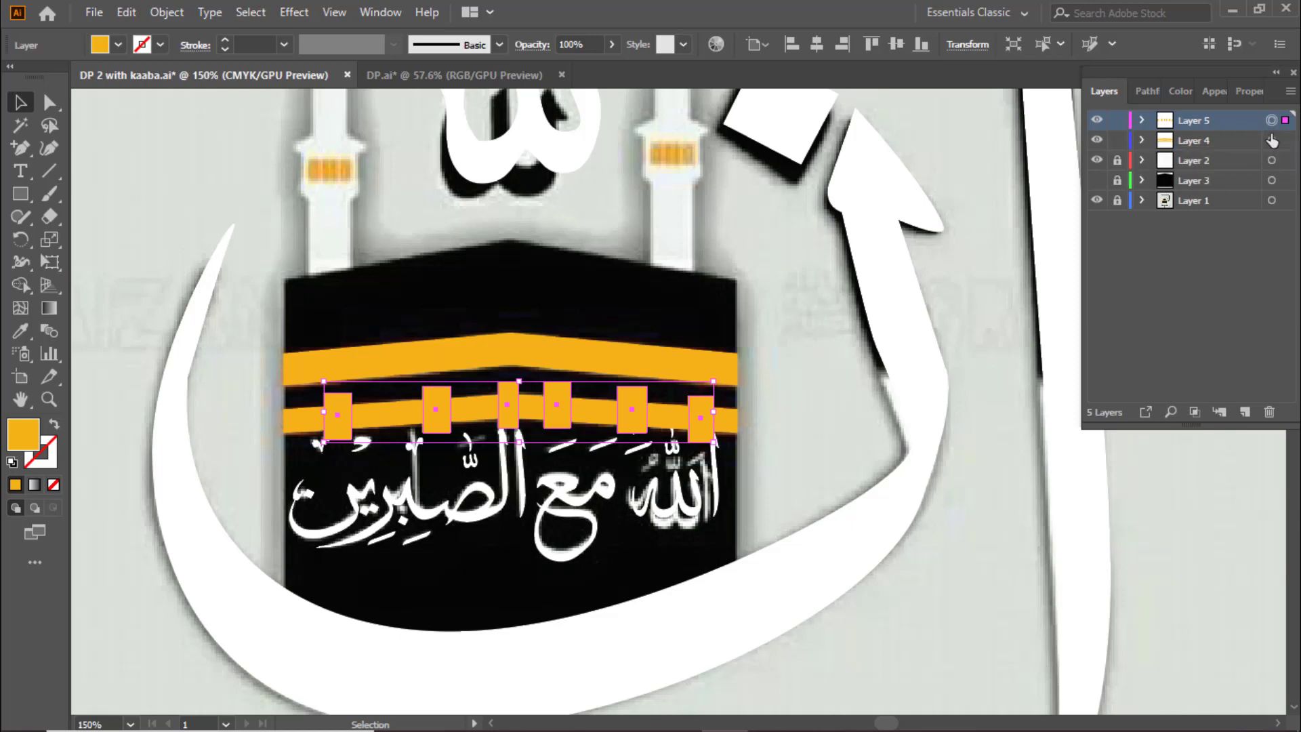
pyautogui.keyDown('shift'); pyautogui.click(1272, 141); pyautogui.keyUp('shift')
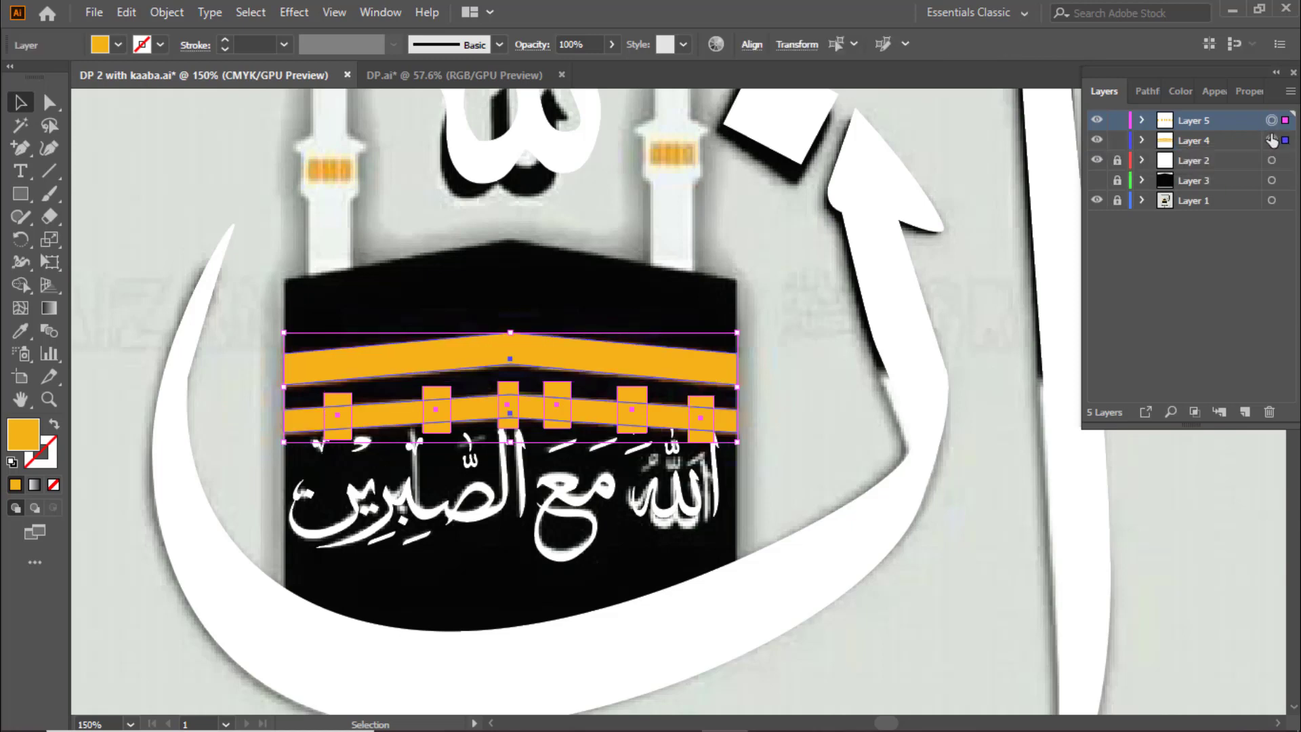
# Step: Cut the gaps out of the lower gold band with the Shape Builder tool
pyautogui.click(23, 289)
pyautogui.scroll(3, 342, 410)
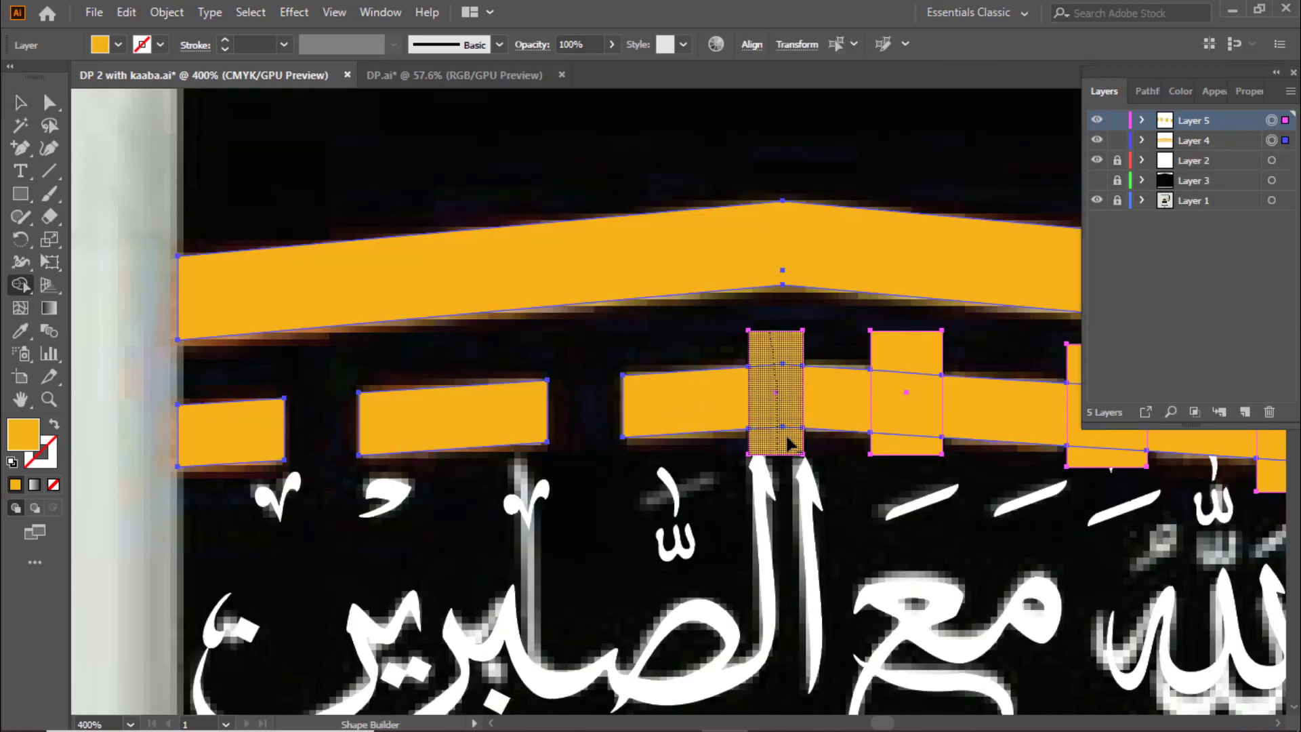
pyautogui.keyDown('alt'); pyautogui.click(776, 400); pyautogui.keyUp('alt')
pyautogui.keyDown('alt'); pyautogui.click(906, 400); pyautogui.keyUp('alt')
pyautogui.hscroll(5, 906, 400)
pyautogui.keyDown('alt'); pyautogui.click(790, 400); pyautogui.keyUp('alt')
pyautogui.keyDown('alt'); pyautogui.click(973, 420); pyautogui.keyUp('alt')
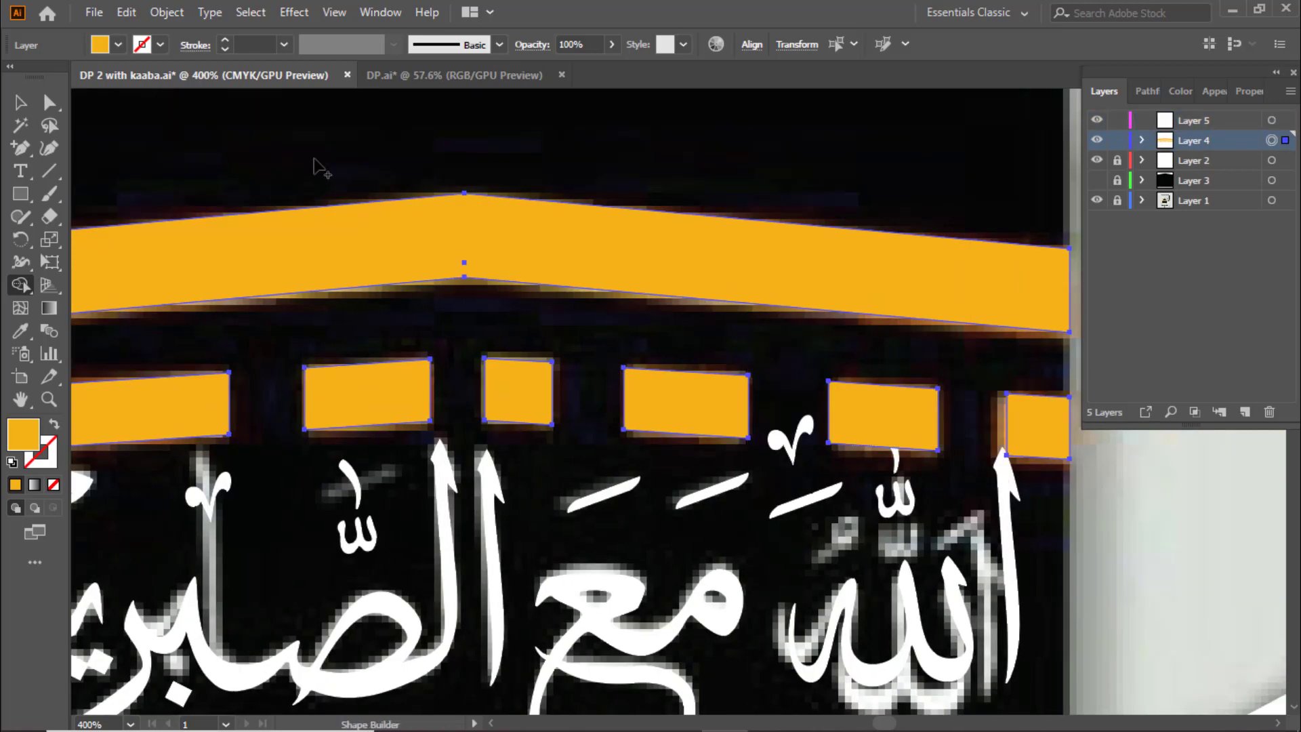
pyautogui.press('v')
pyautogui.scroll(-2, 526, 277)
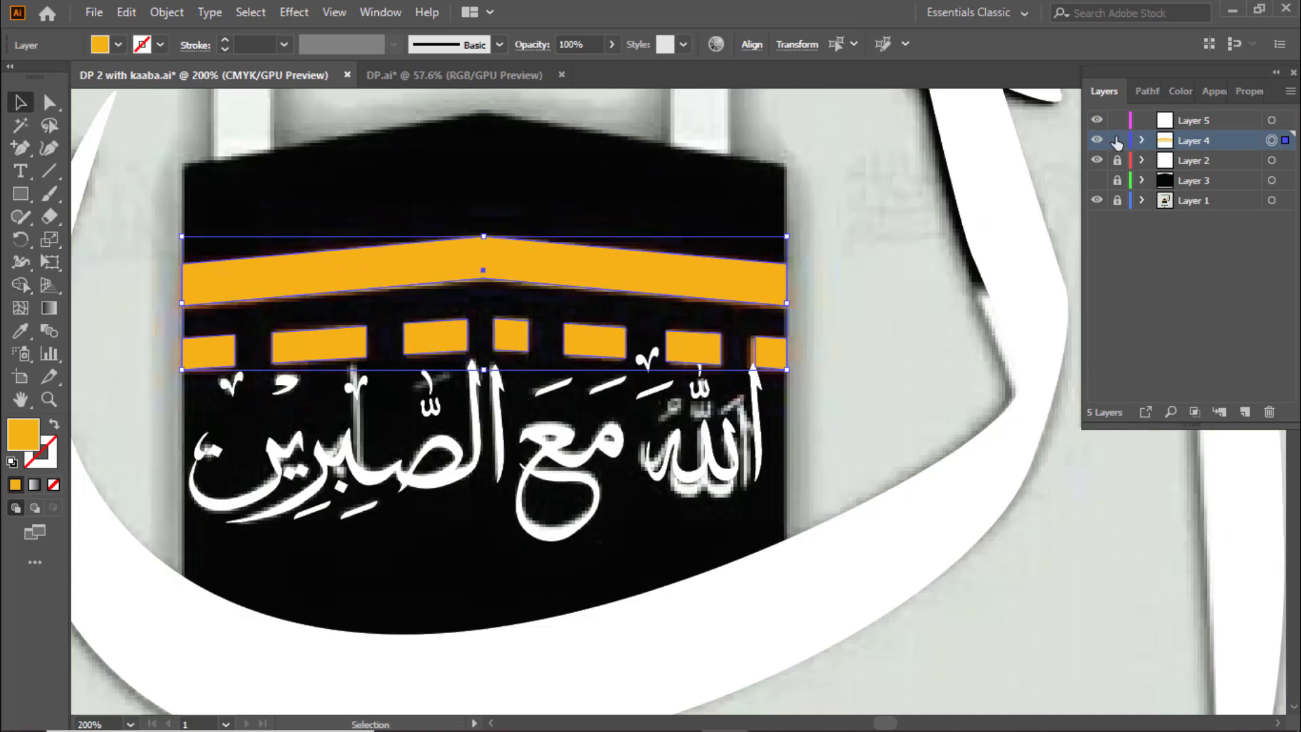
# Step: Show the black Kaaba, move Layer 4 below Layer 2, and clear the selection
pyautogui.click(1096, 180)
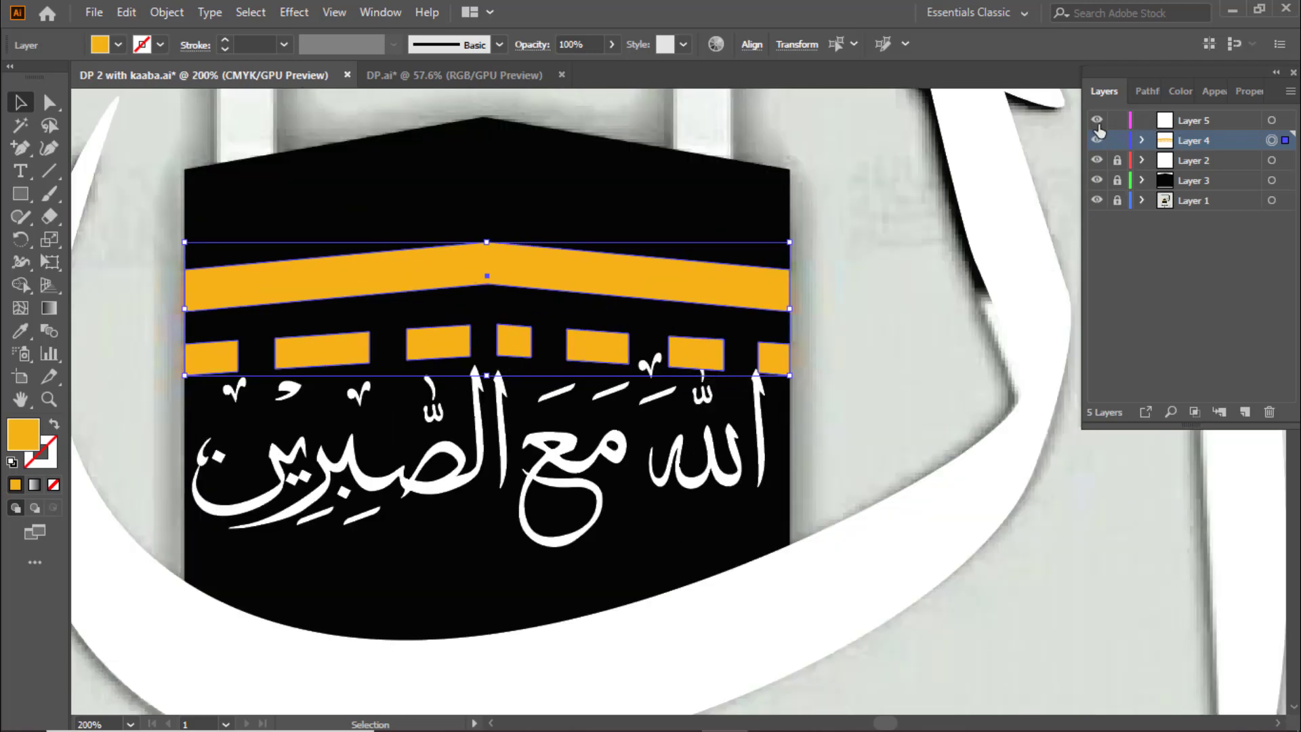
pyautogui.moveTo(1206, 141); pyautogui.dragTo(1201, 172)
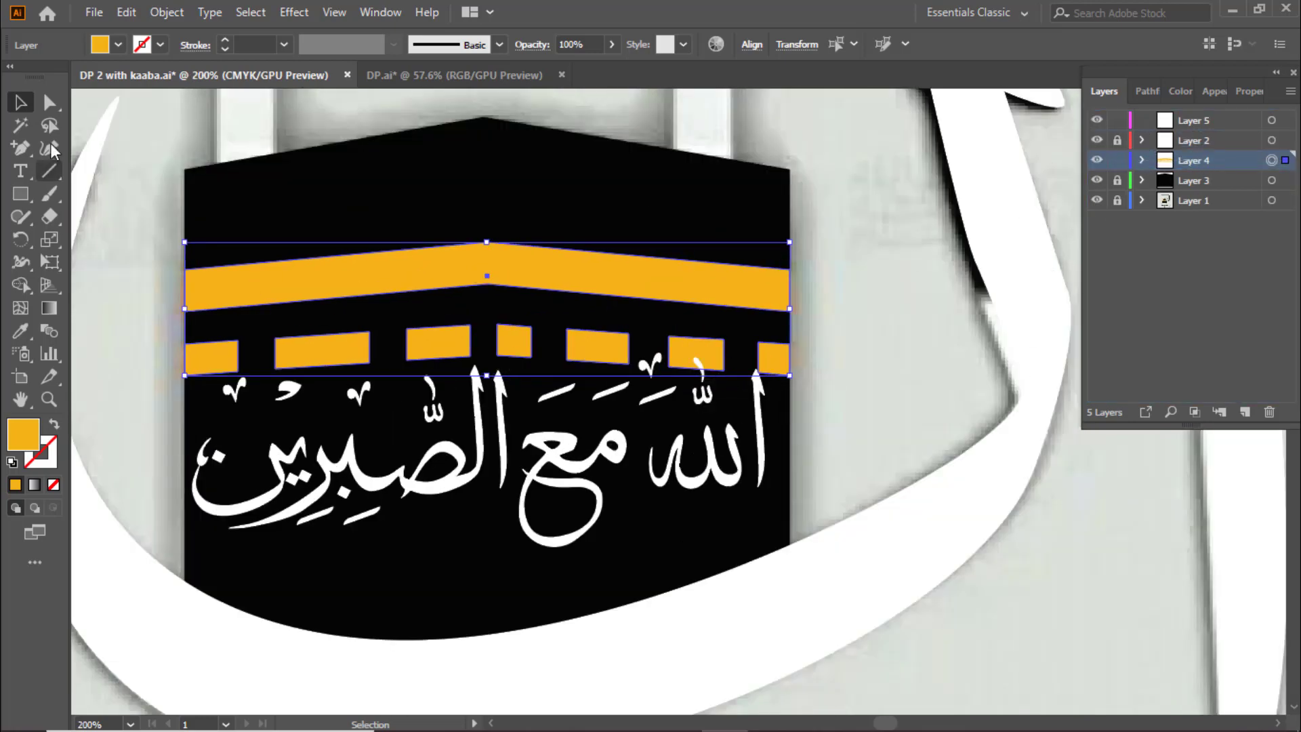
pyautogui.click(437, 182)
pyautogui.click(552, 267)
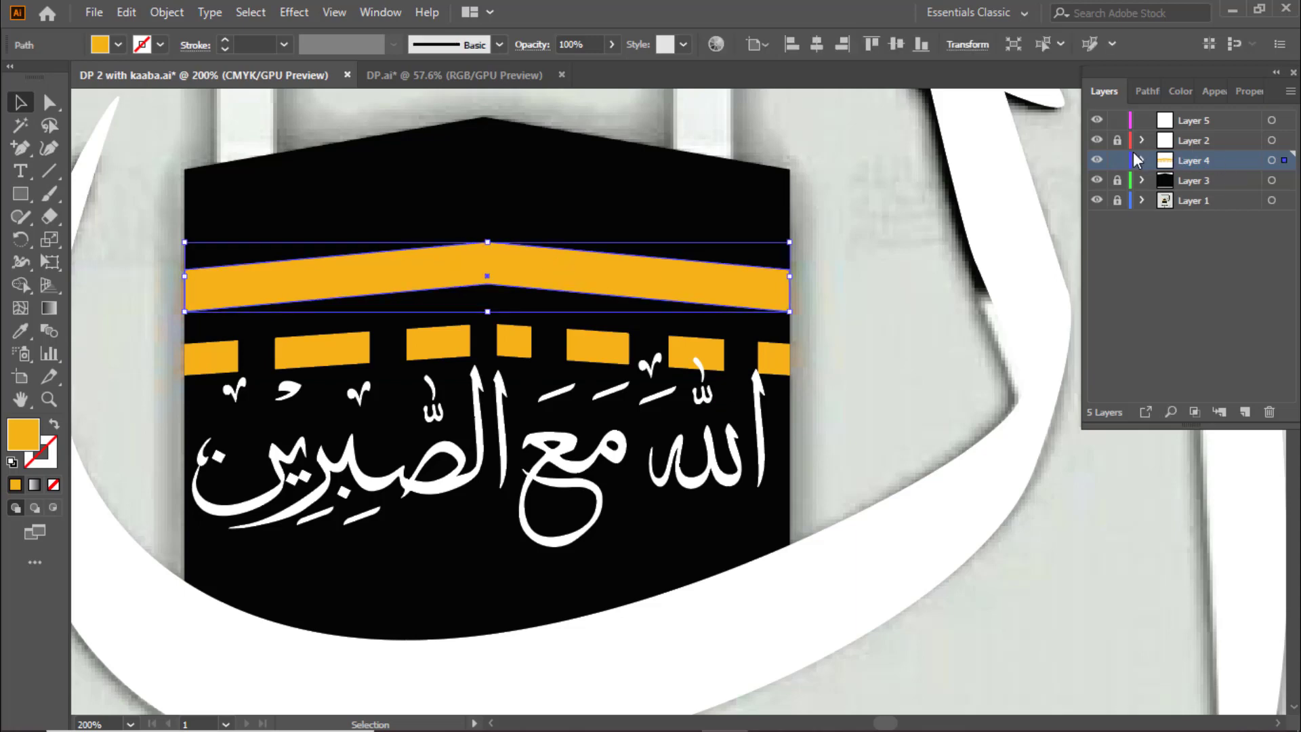
pyautogui.click(1096, 140)
pyautogui.hotkey('ctrl', 'shift', 'a')
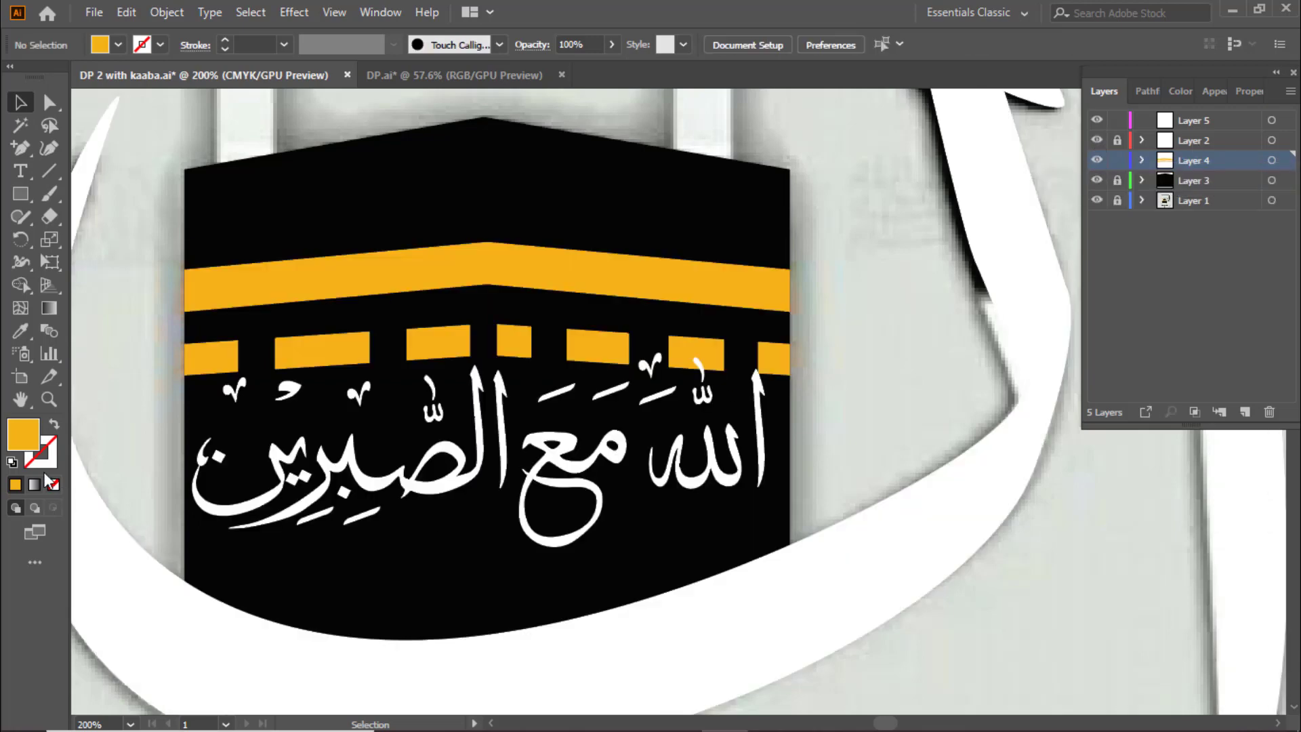
# Step: Make the fill a radial gradient, sampling the band's gold for both stops
pyautogui.click(35, 485)
pyautogui.click(49, 308)
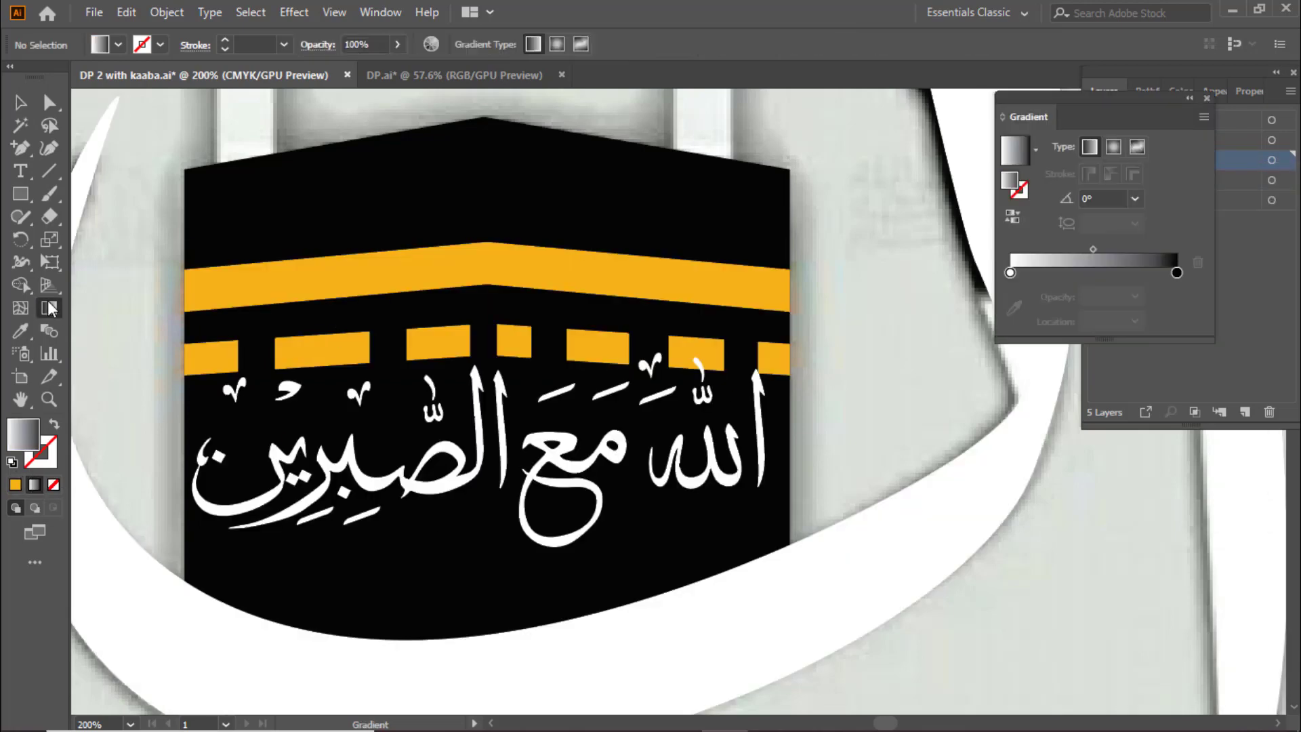
pyautogui.click(1100, 137)
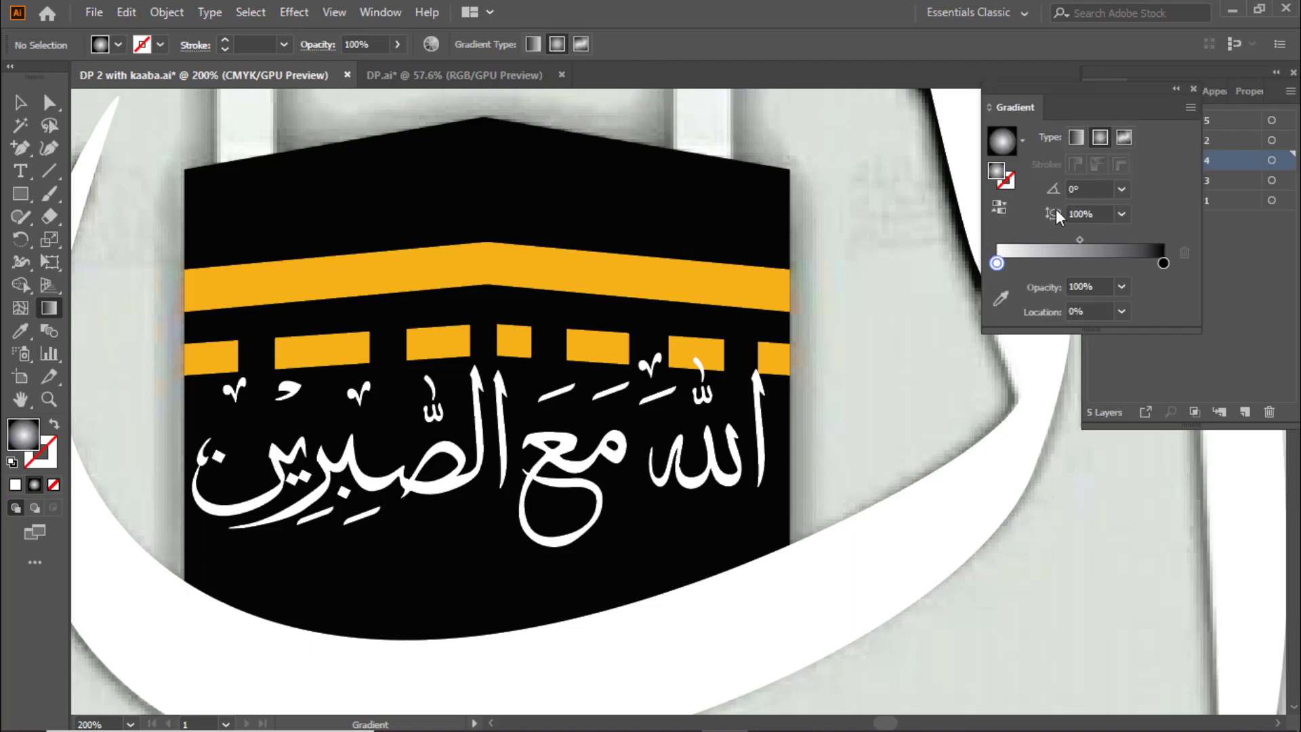
pyautogui.click(1001, 298)
pyautogui.click(783, 282)
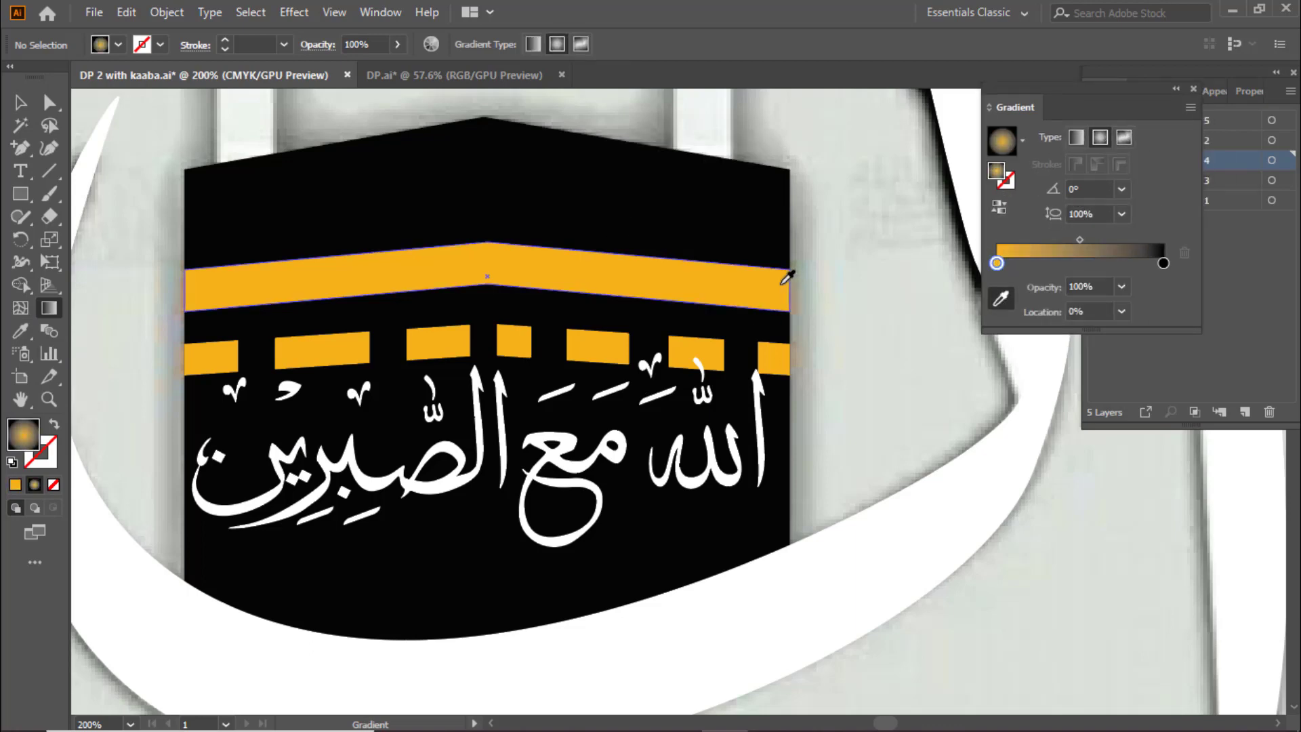
pyautogui.click(494, 255)
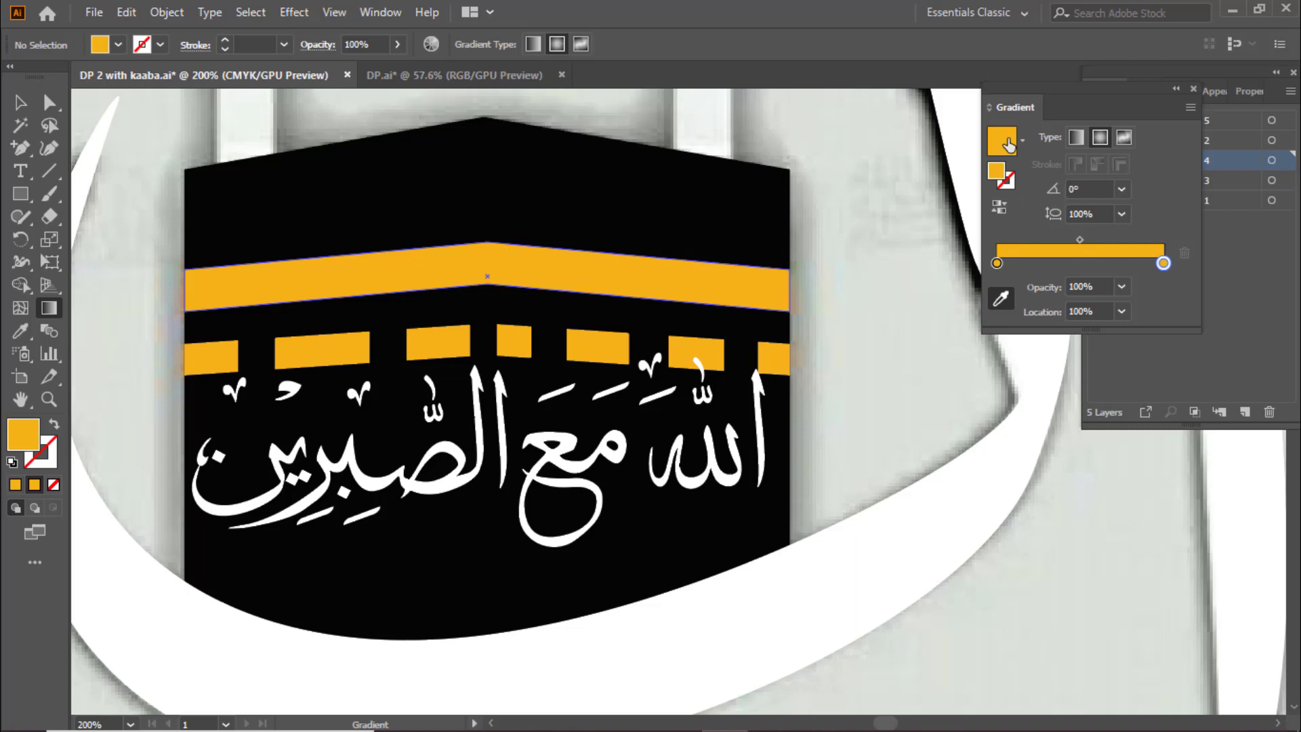
# Step: Set the gradient stops to a vivid orange-gold and a bright yellow
pyautogui.doubleClick(999, 187)
pyautogui.moveTo(298, 282); pyautogui.dragTo(305, 283)
pyautogui.click(243, 155)
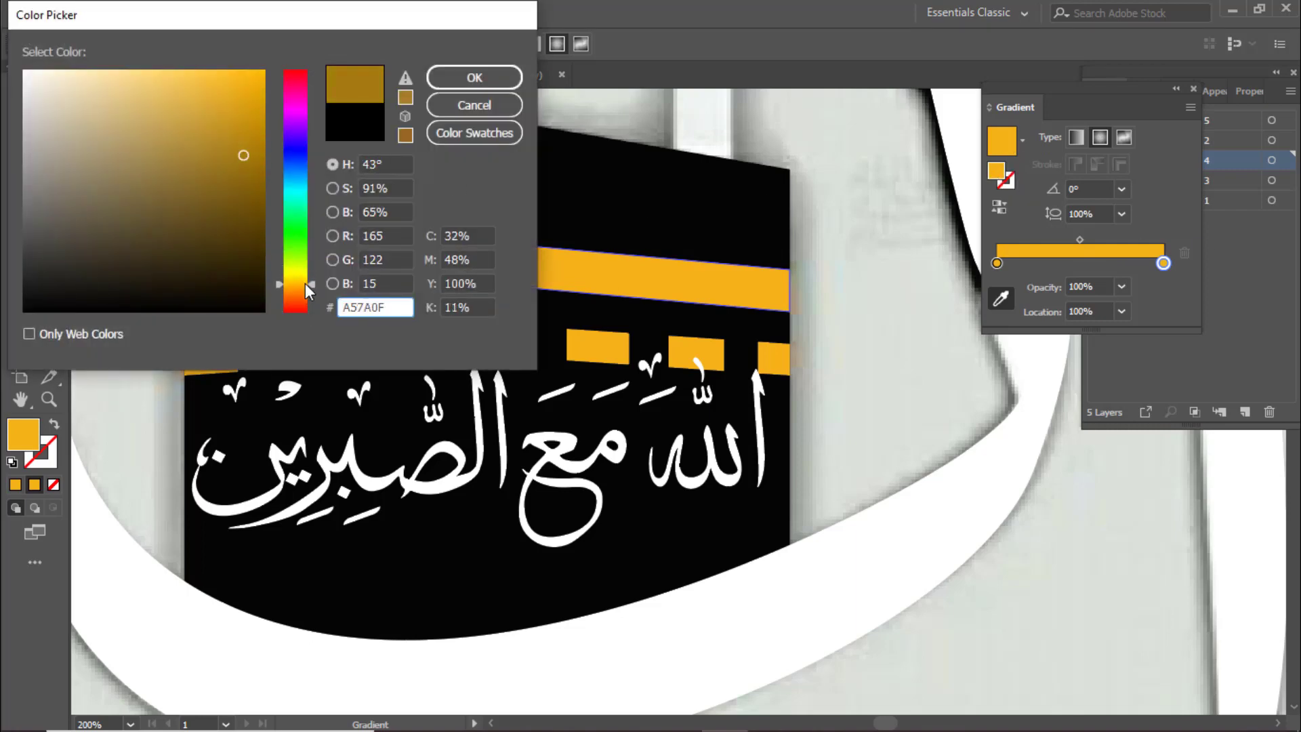
pyautogui.click(259, 76)
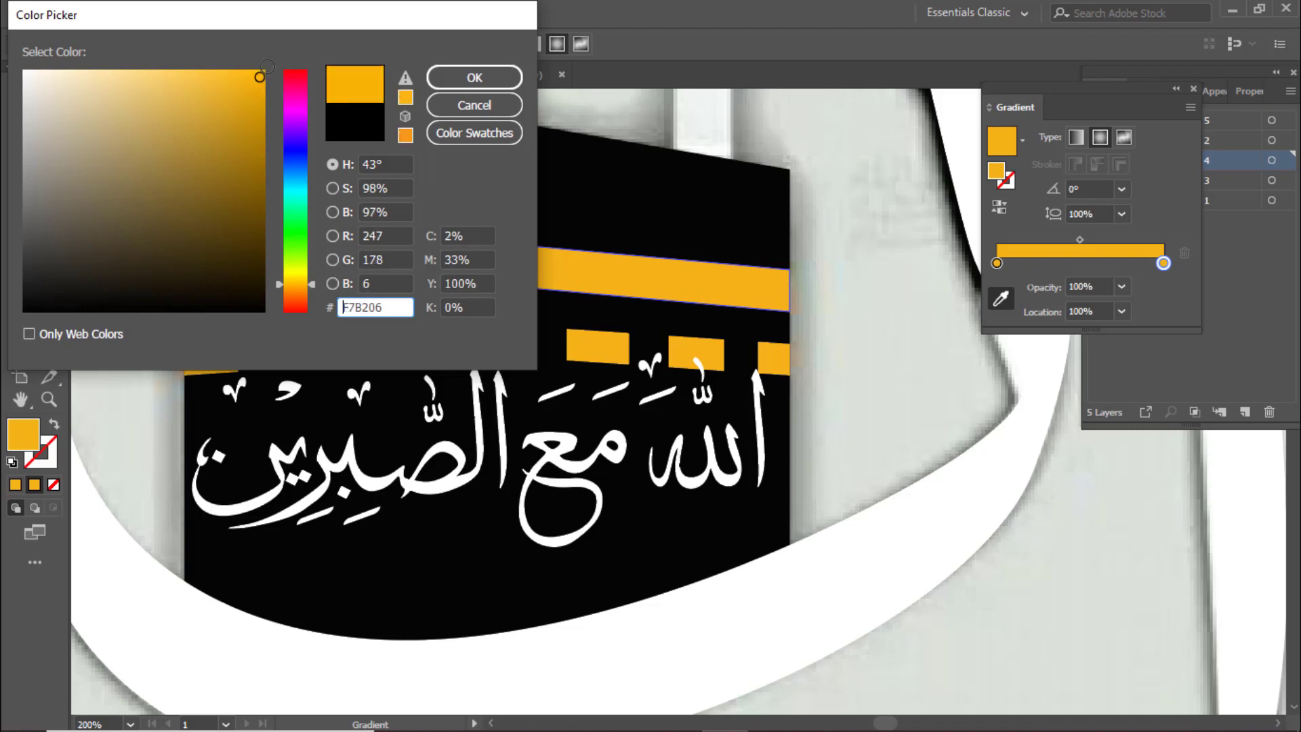
pyautogui.click(449, 79)
pyautogui.click(296, 274)
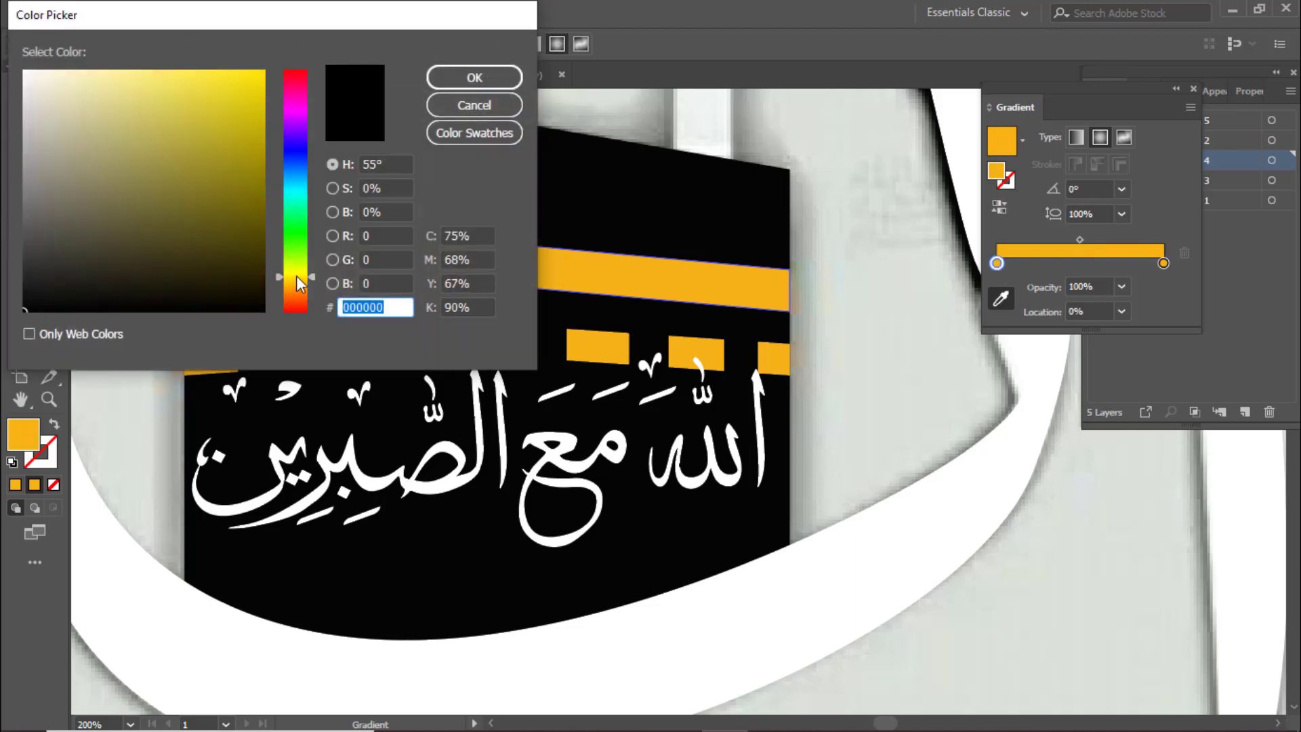
pyautogui.click(264, 71)
pyautogui.click(471, 78)
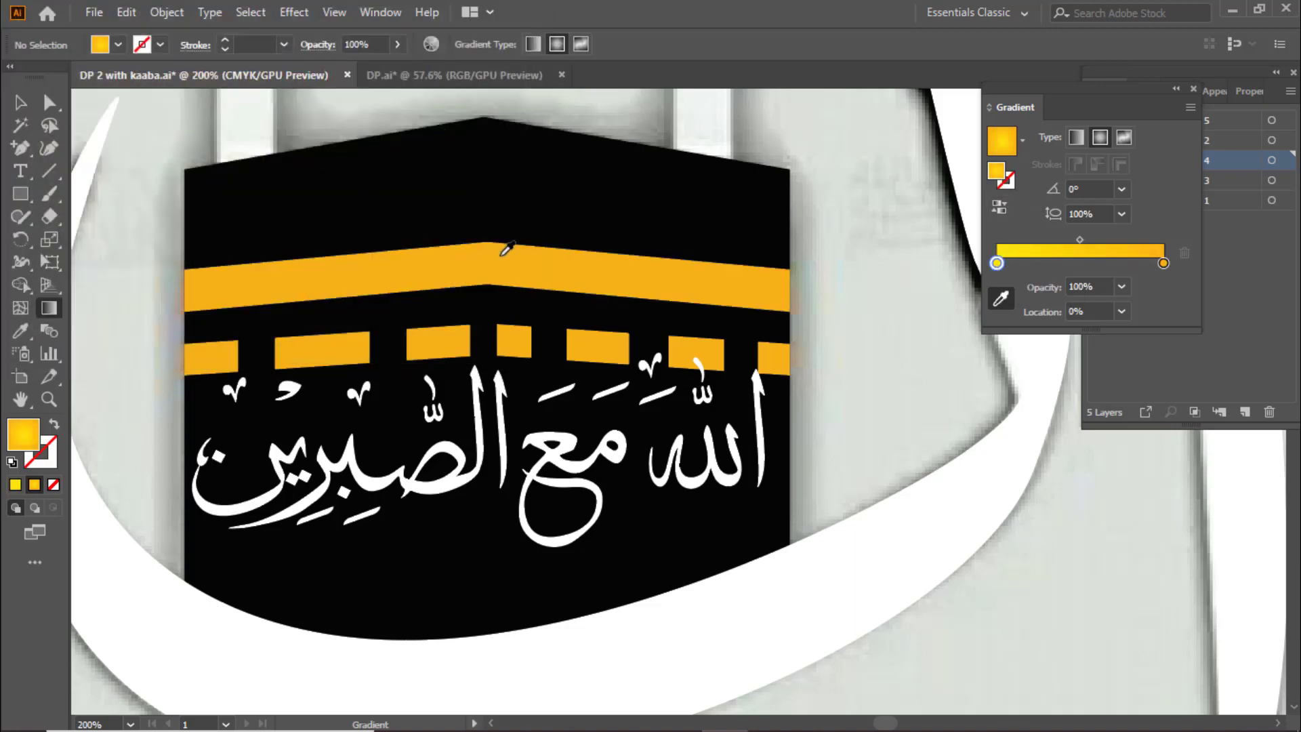
# Step: Apply the radial gradient to the top band and dashed blocks, drawn larger with a softened centre
pyautogui.press('v')
pyautogui.click(483, 275)
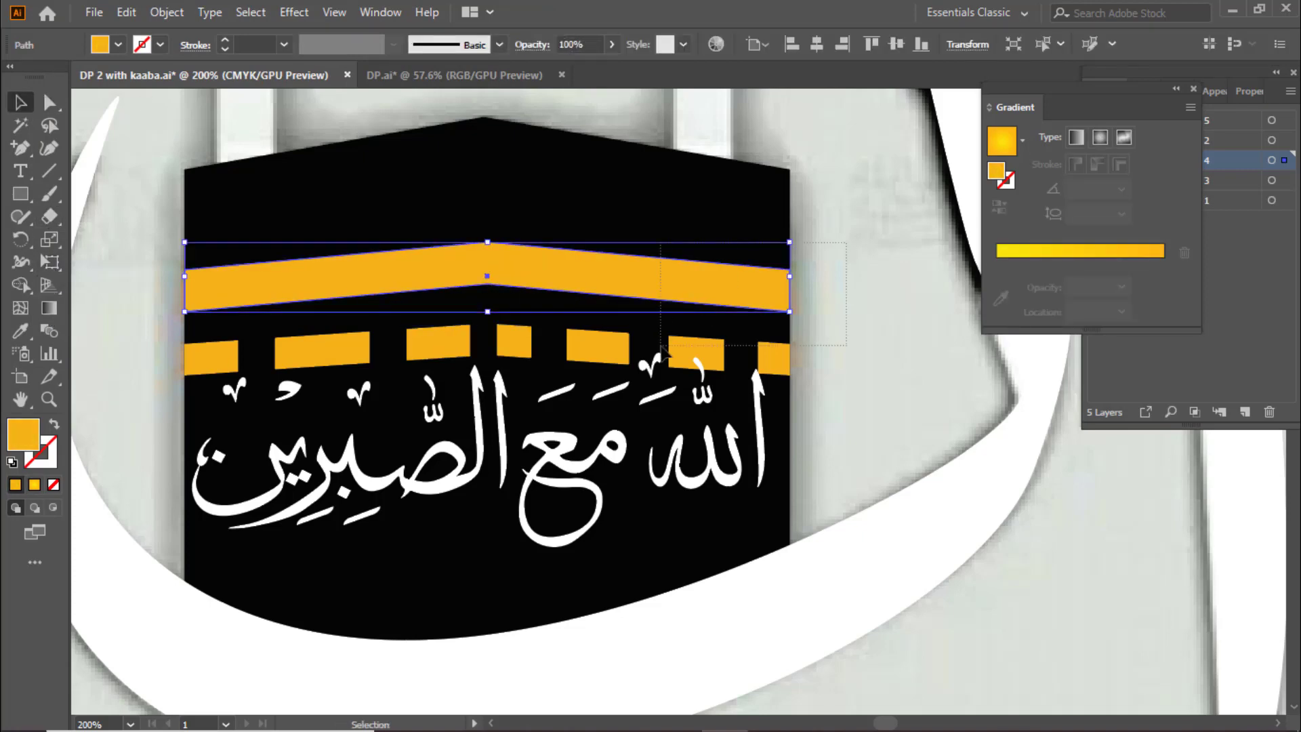
pyautogui.keyDown('shift'); pyautogui.click(684, 349); pyautogui.keyUp('shift')
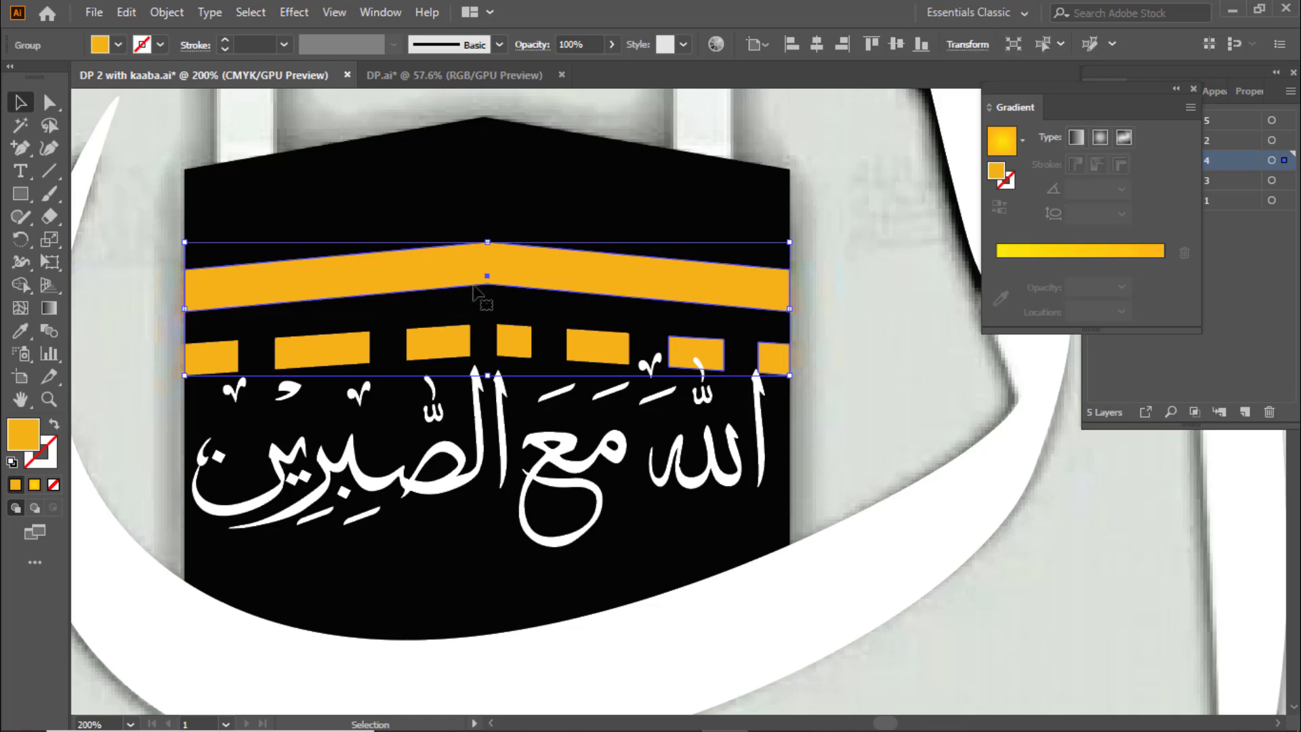
pyautogui.press('g')
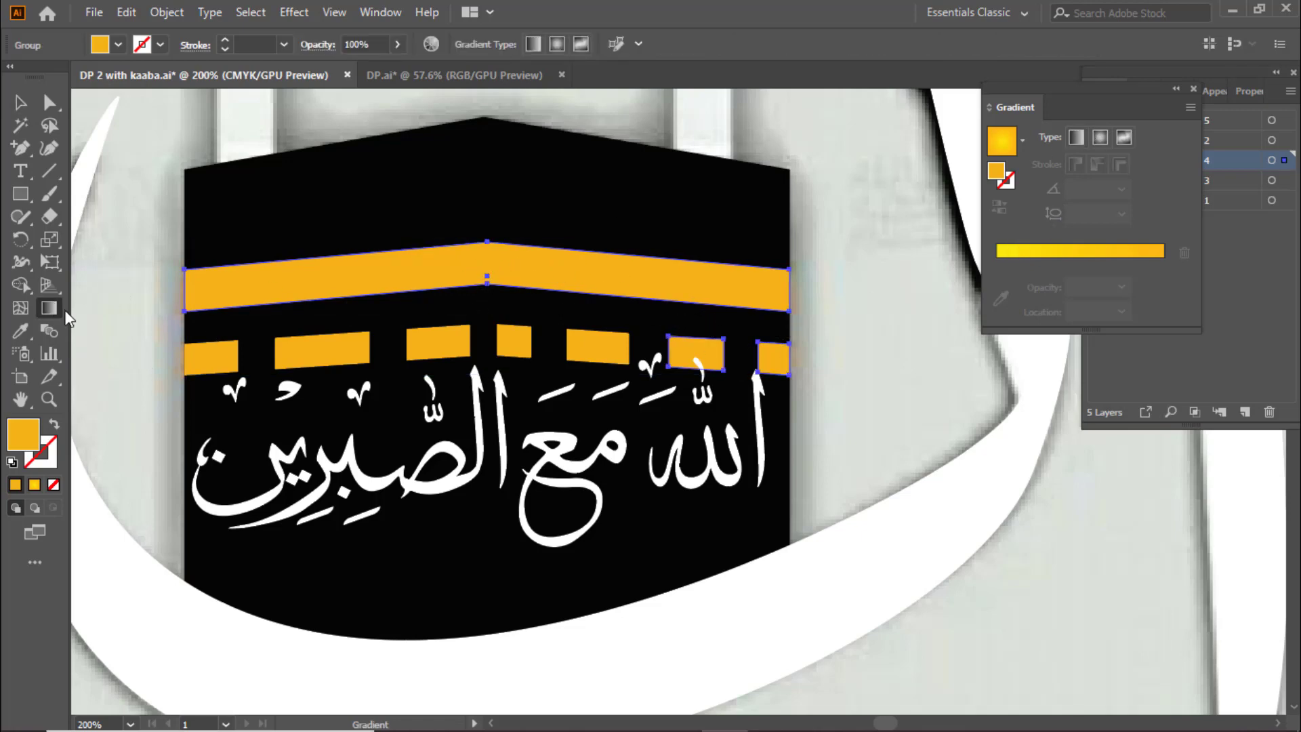
pyautogui.click(463, 277)
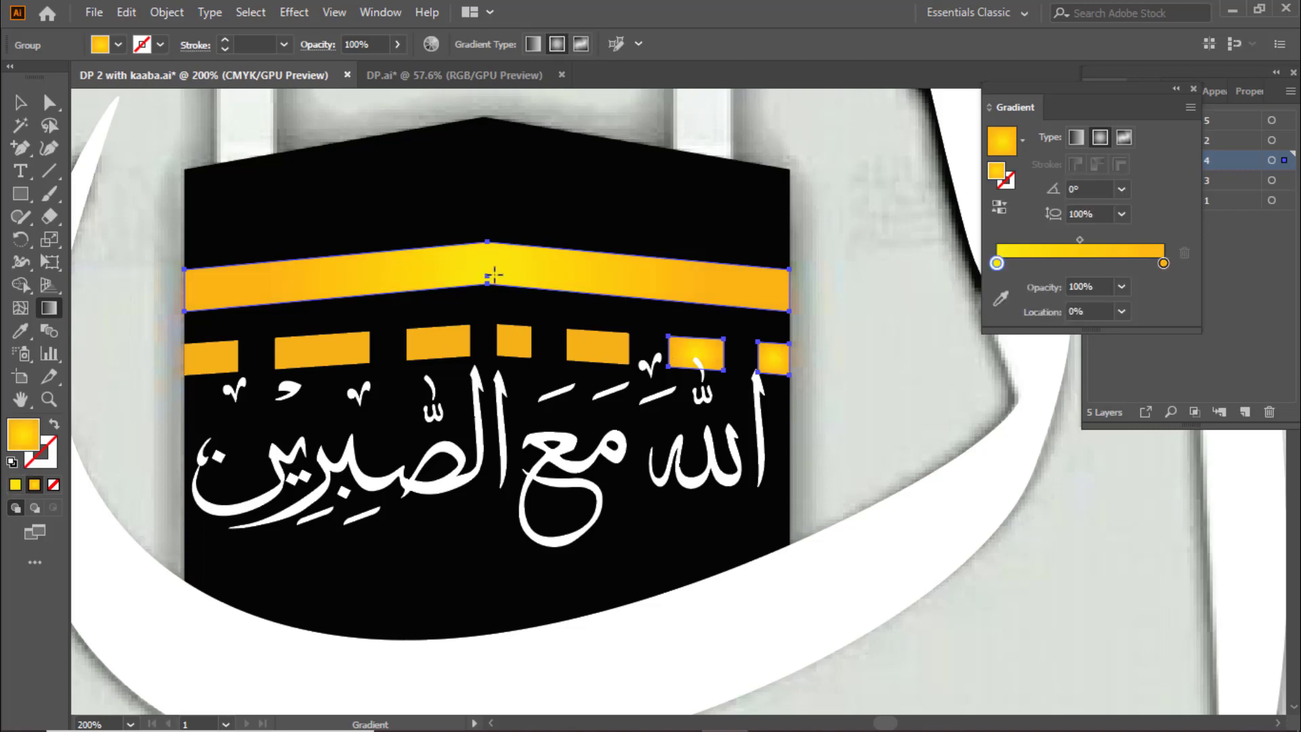
pyautogui.moveTo(791, 326)
pyautogui.mouseDown()
pyautogui.moveTo(548, 310)
pyautogui.moveTo(474, 270)
pyautogui.mouseUp()
pyautogui.moveTo(449, 333)
pyautogui.mouseDown()
pyautogui.moveTo(388, 357)
pyautogui.moveTo(377, 327)
pyautogui.mouseUp()
pyautogui.scroll(-1, 598, 317)
# Step: Move the gradient panel aside and expand Layer 4's contents in the Layers panel
pyautogui.press('v')
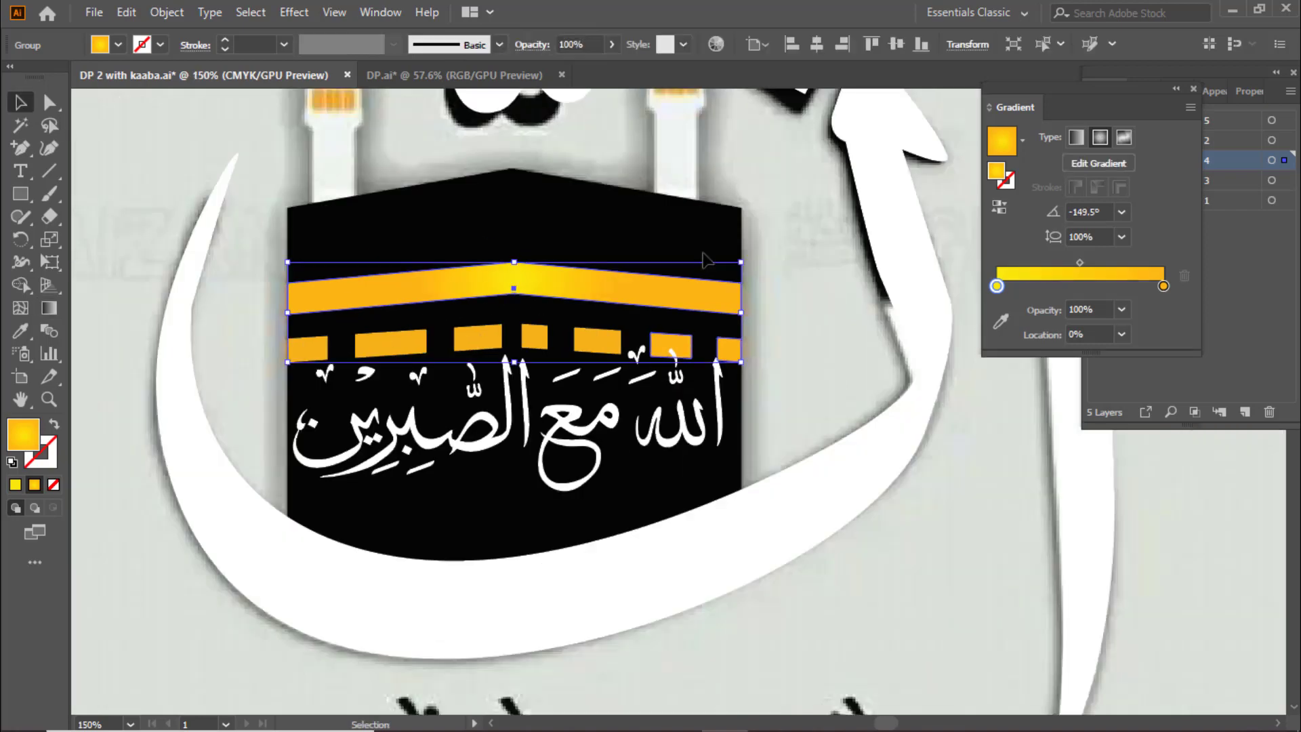
pyautogui.moveTo(1083, 97); pyautogui.dragTo(982, 80)
pyautogui.click(1143, 160)
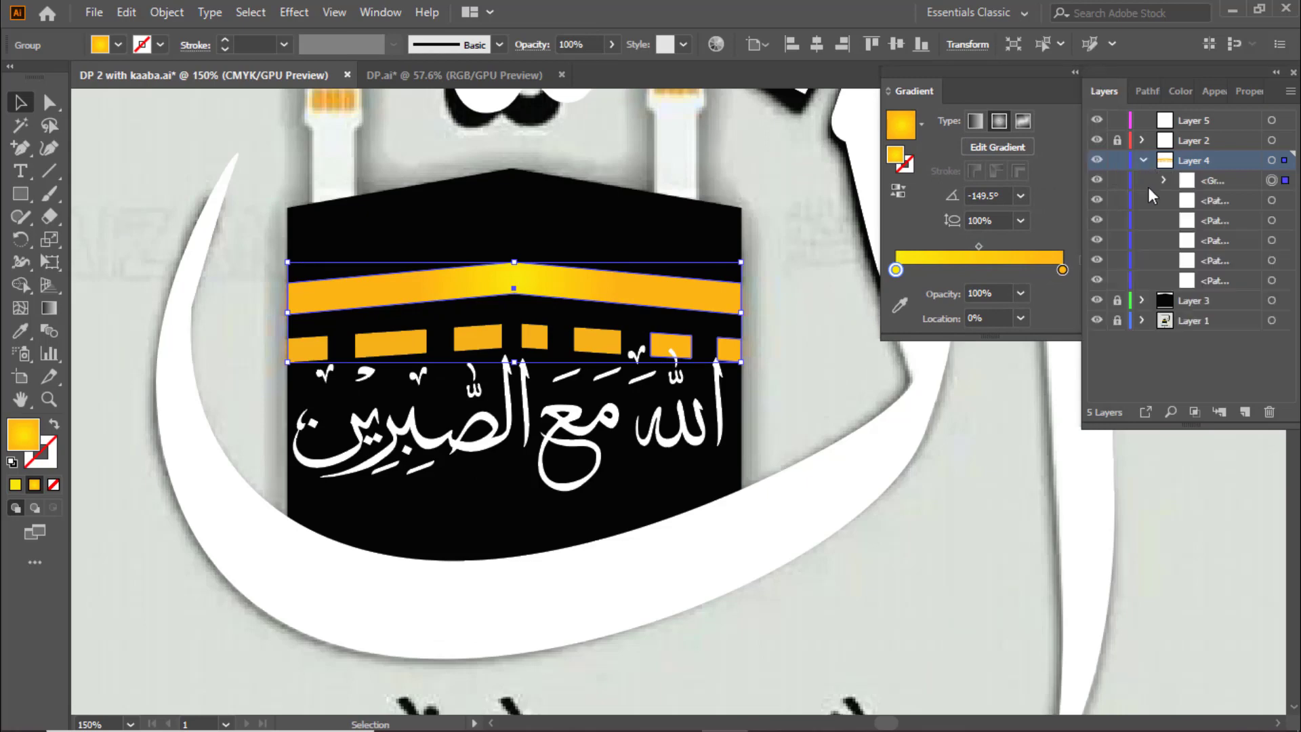
pyautogui.click(1163, 180)
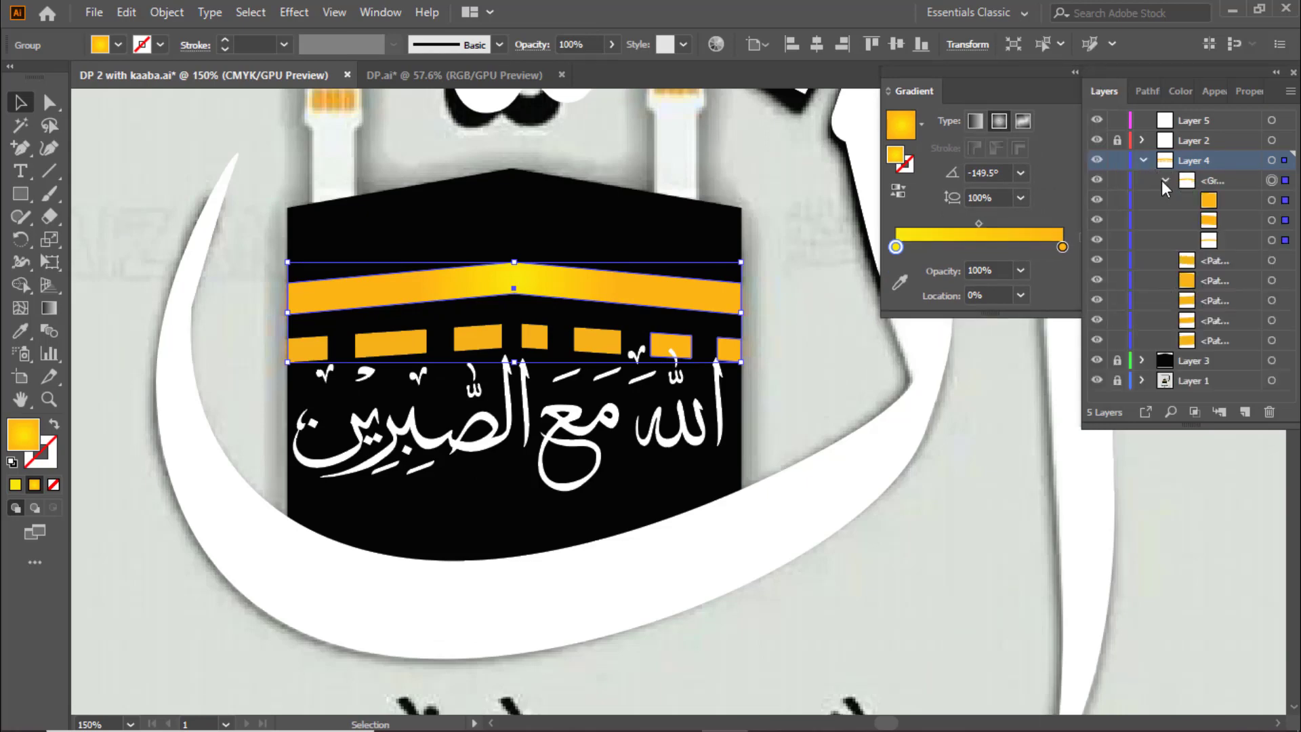
pyautogui.click(1164, 180)
# Step: Select all dashed gold blocks plus the top band group and group them
pyautogui.click(1273, 220)
pyautogui.click(1230, 201)
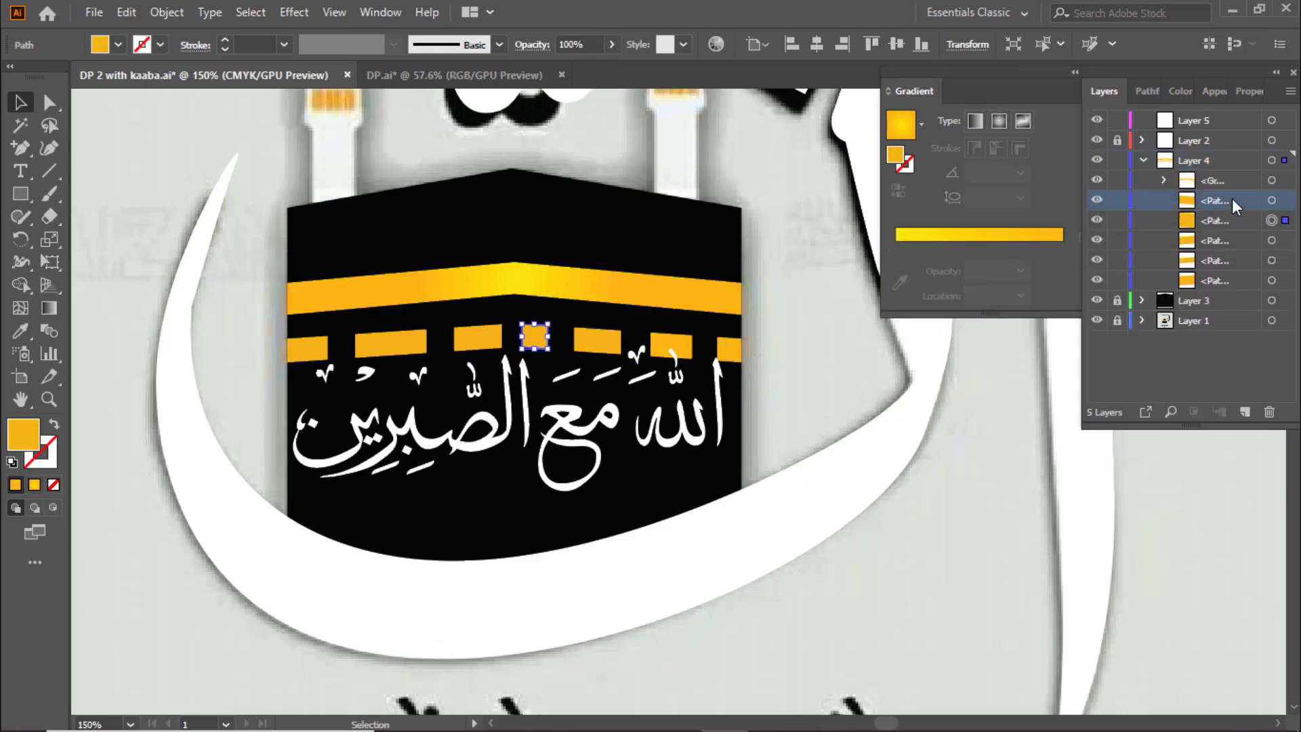
pyautogui.keyDown('shift'); pyautogui.click(1272, 200); pyautogui.keyUp('shift')
pyautogui.keyDown('shift'); pyautogui.click(1273, 241); pyautogui.keyUp('shift')
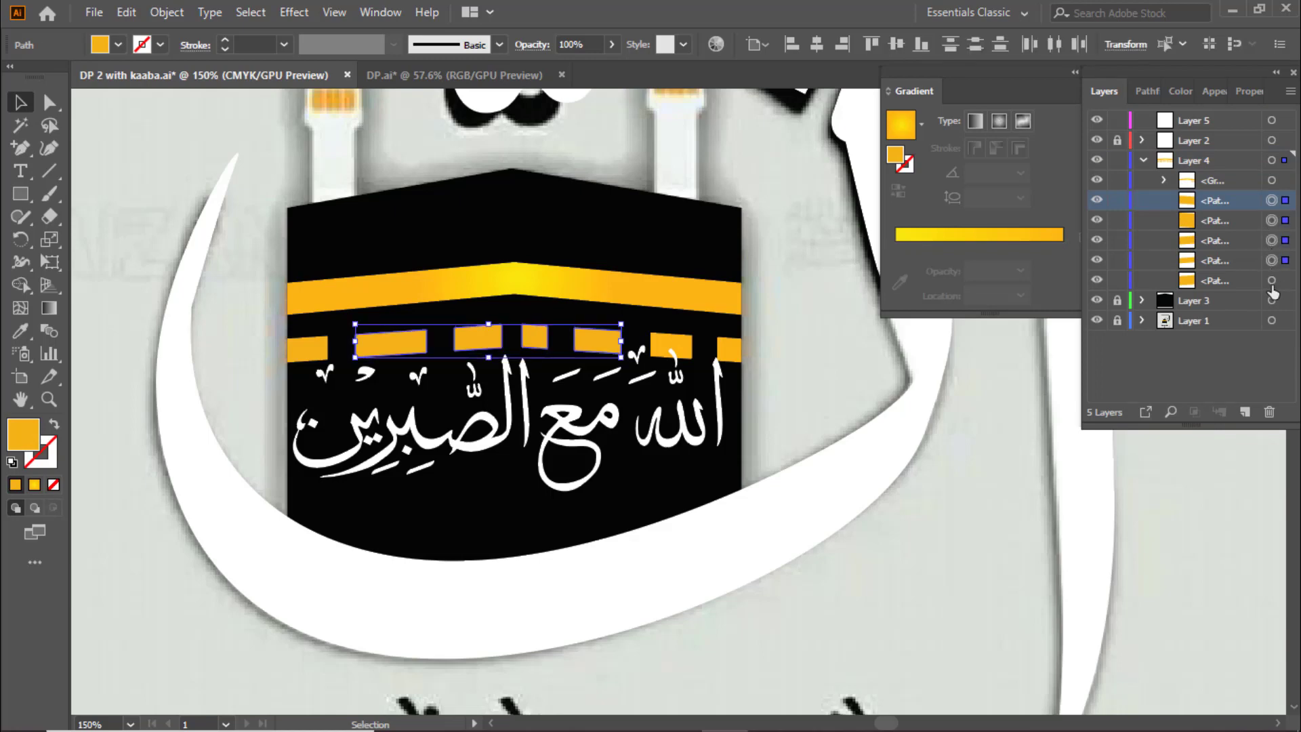
pyautogui.keyDown('shift'); pyautogui.click(1273, 282); pyautogui.keyUp('shift')
pyautogui.keyDown('shift'); pyautogui.click(1272, 180); pyautogui.keyUp('shift')
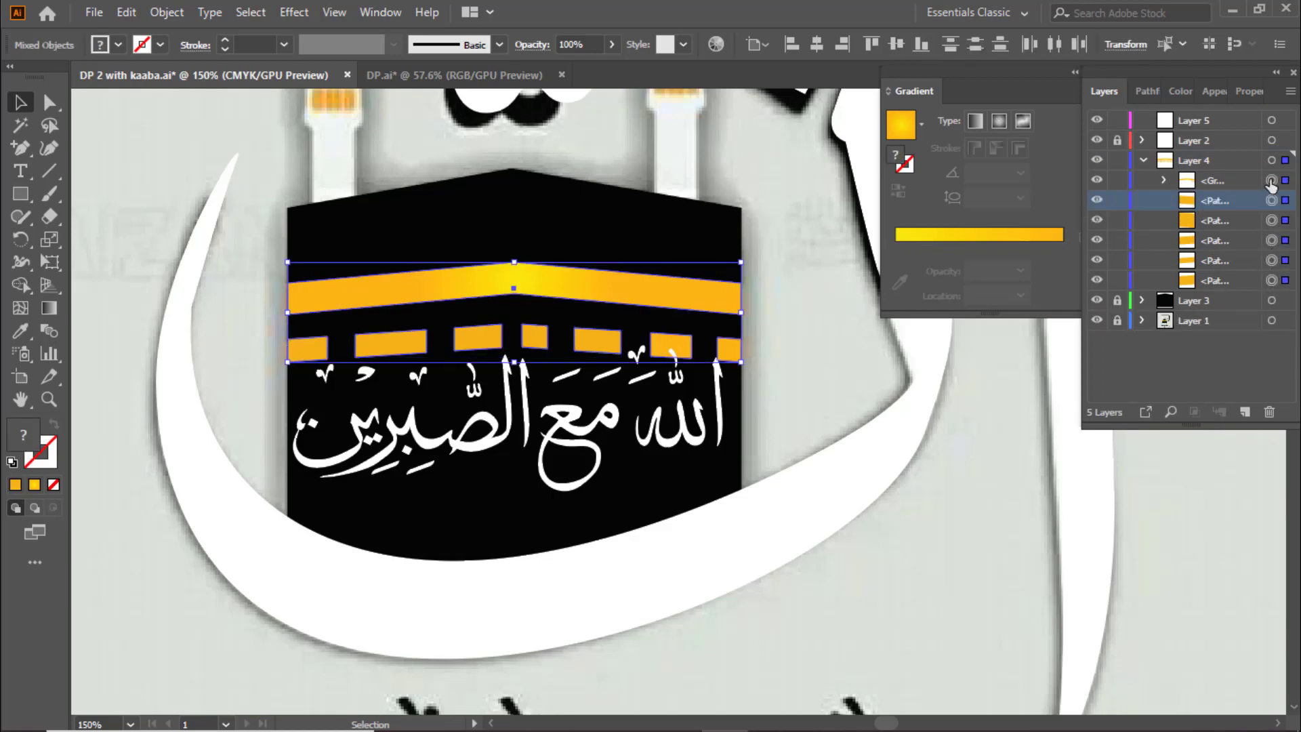
pyautogui.hotkey('ctrl', 'g')
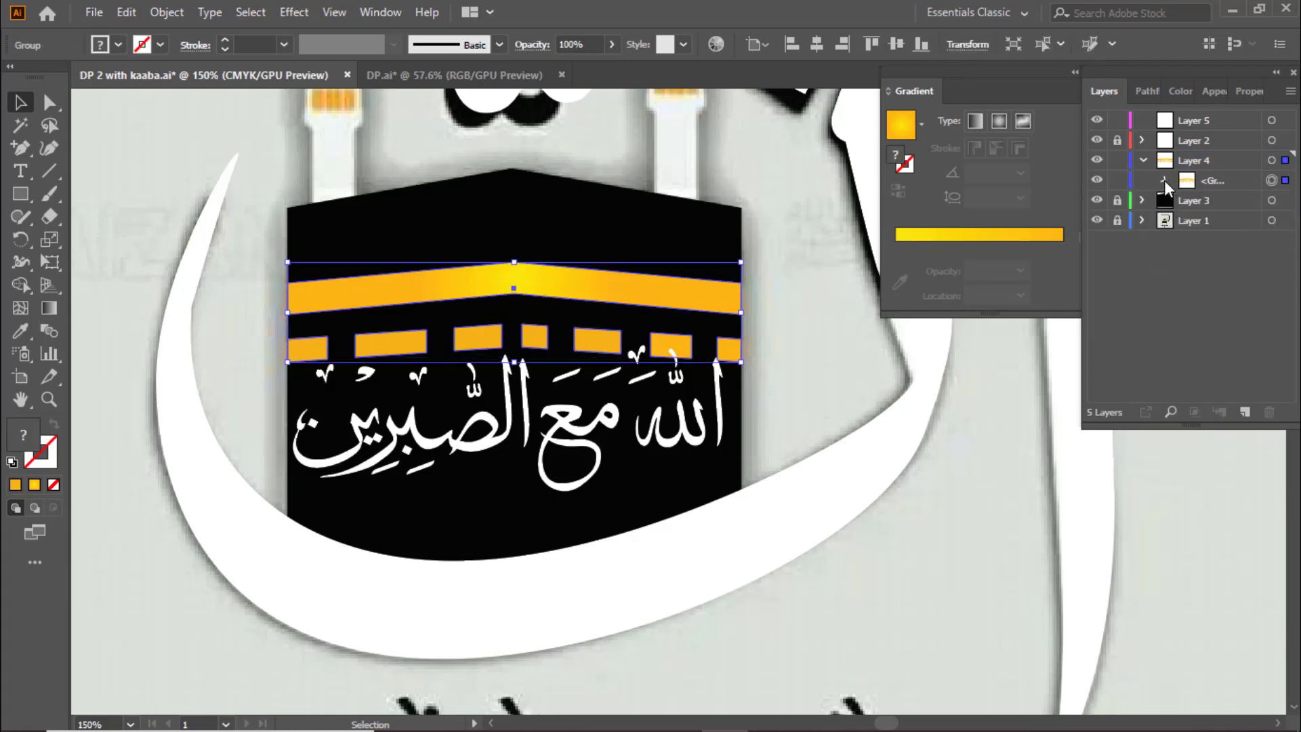
# Step: Spread a single gold gradient across the whole new group, then deselect
pyautogui.click(49, 309)
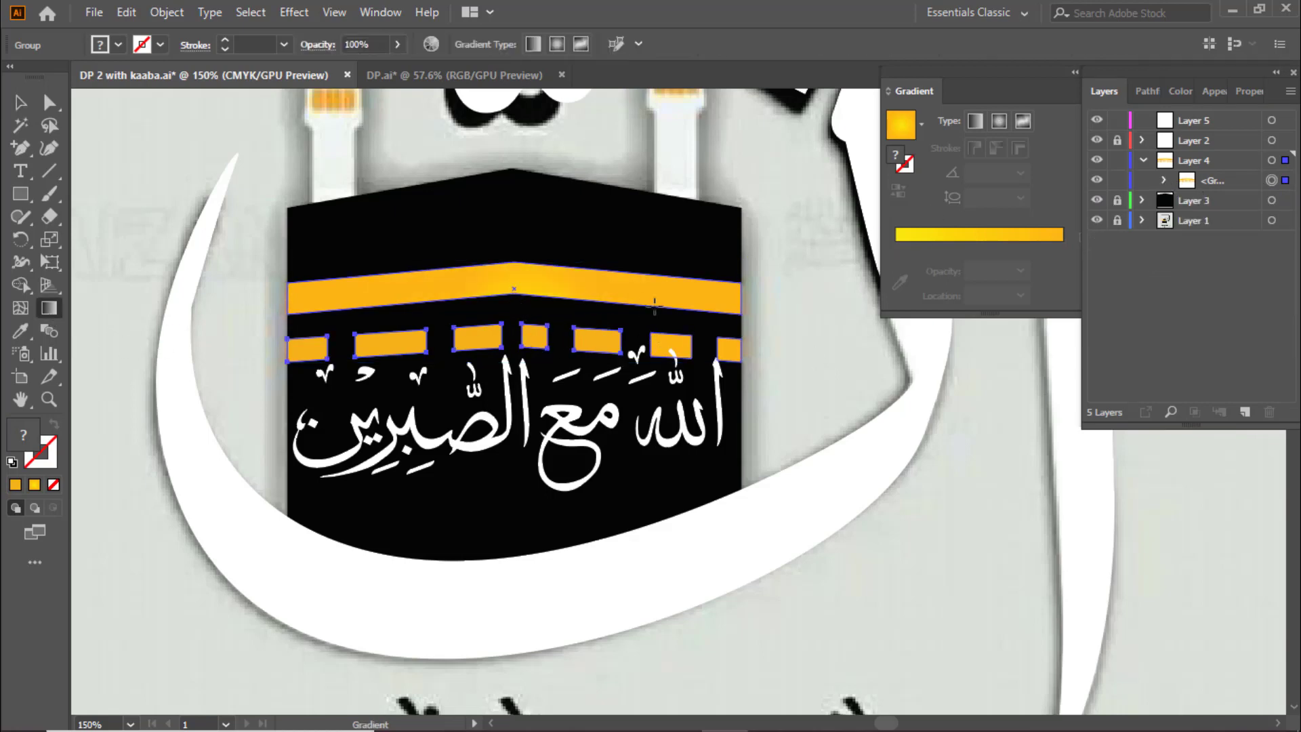
pyautogui.click(514, 291)
pyautogui.press('v')
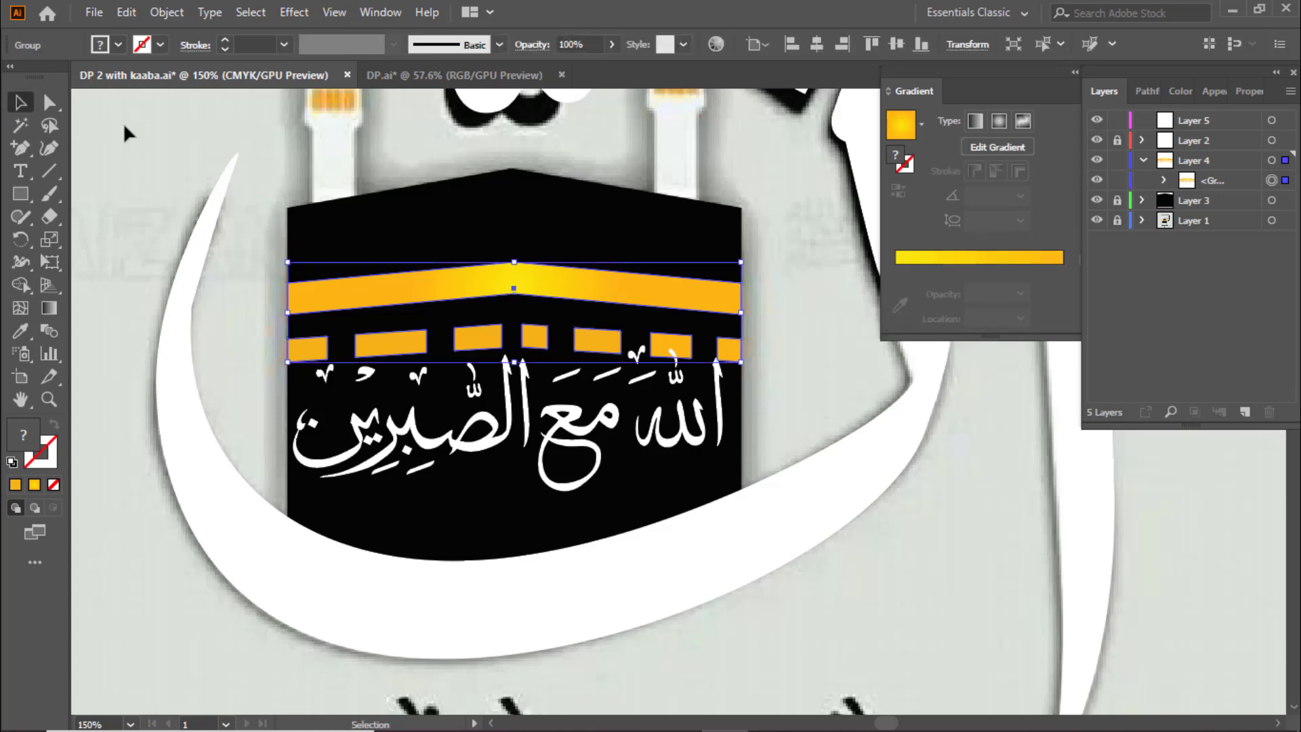
pyautogui.hotkey('ctrl', 'shift', 'a')
pyautogui.scroll(-1, 614, 349)
pyautogui.scroll(-1, 613, 349)
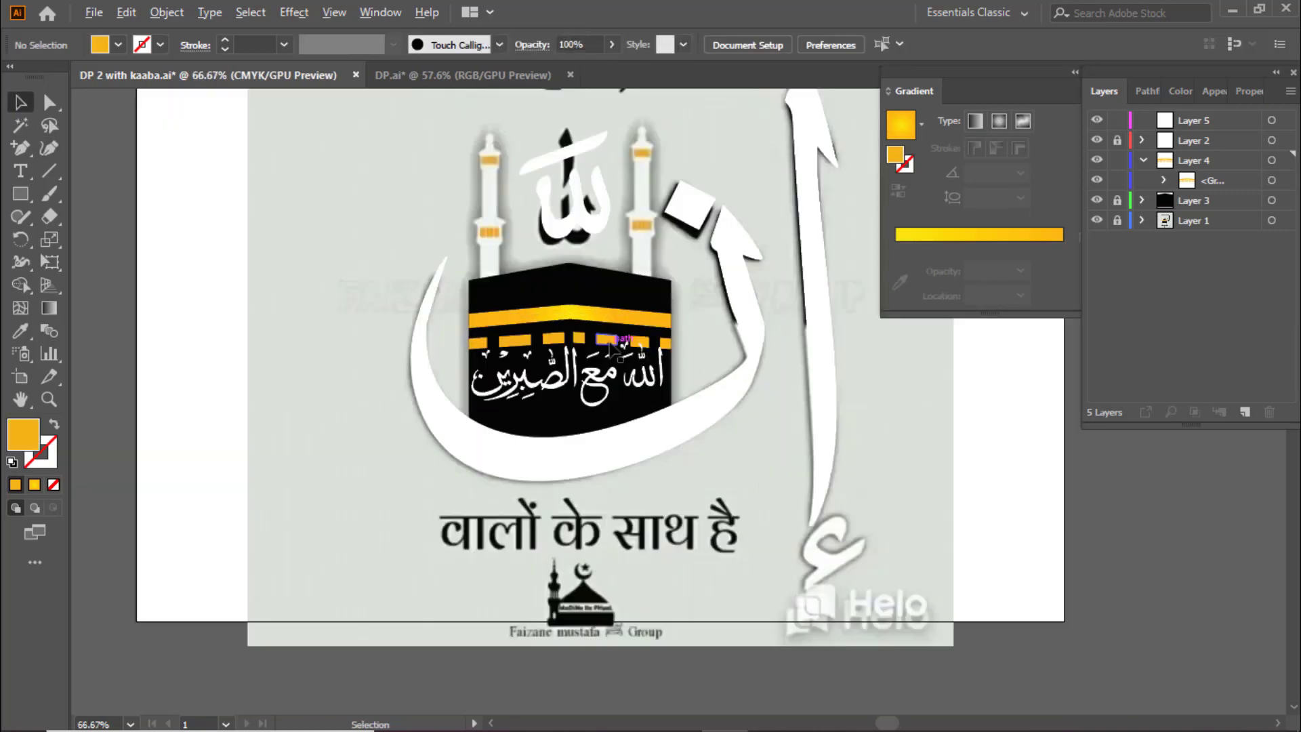
pyautogui.scroll(1, 739, 372)
pyautogui.scroll(1, 744, 318)
# Step: Toggle locks and visibility on Layers 2–4, zoom out, and show the calligraphy layer
pyautogui.moveTo(962, 74); pyautogui.dragTo(1166, 278)
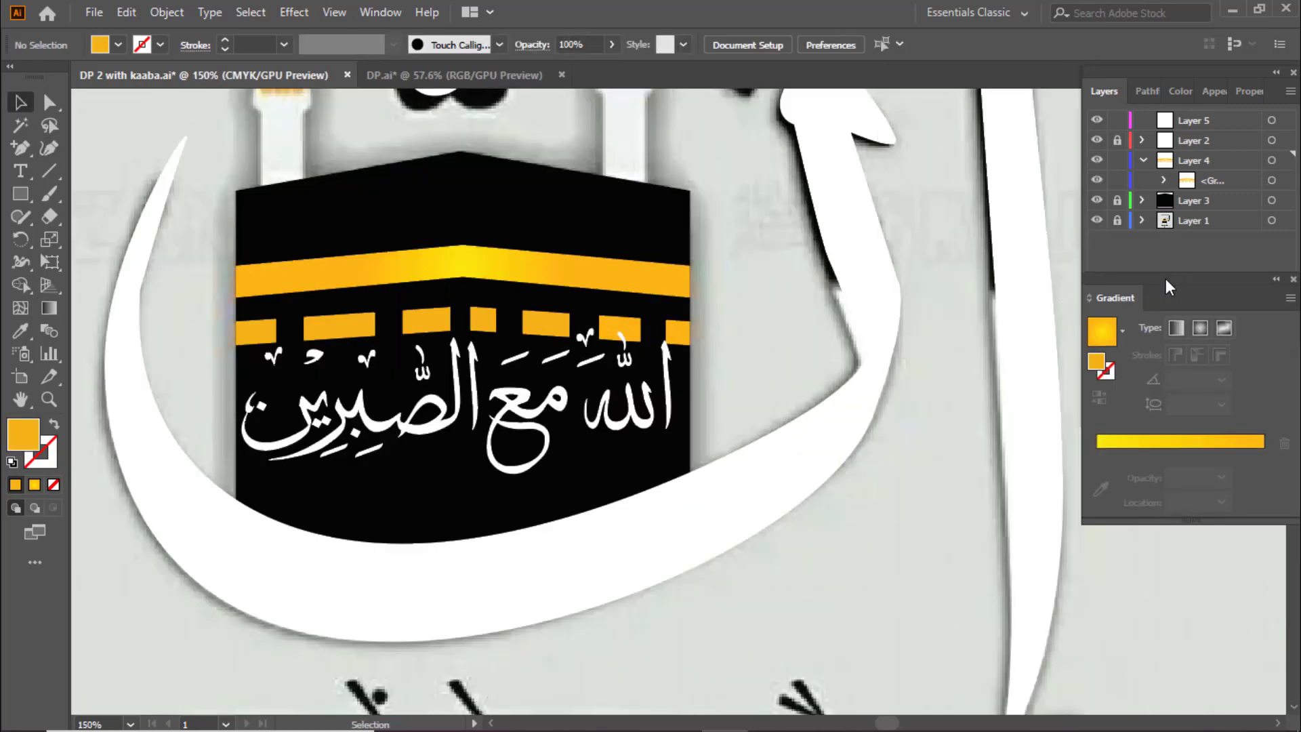
pyautogui.scroll(-1, 1035, 230)
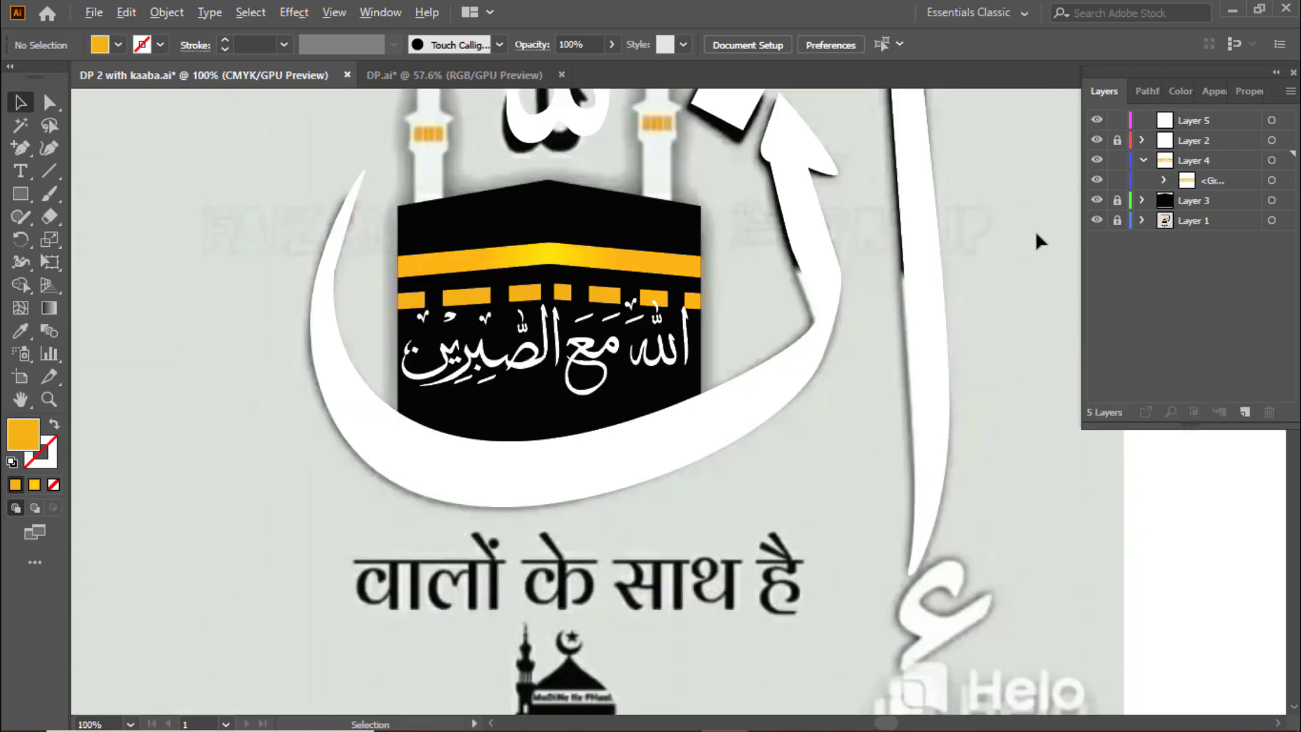
pyautogui.click(1117, 140)
pyautogui.click(1097, 140)
pyautogui.click(1097, 161)
pyautogui.click(1144, 160)
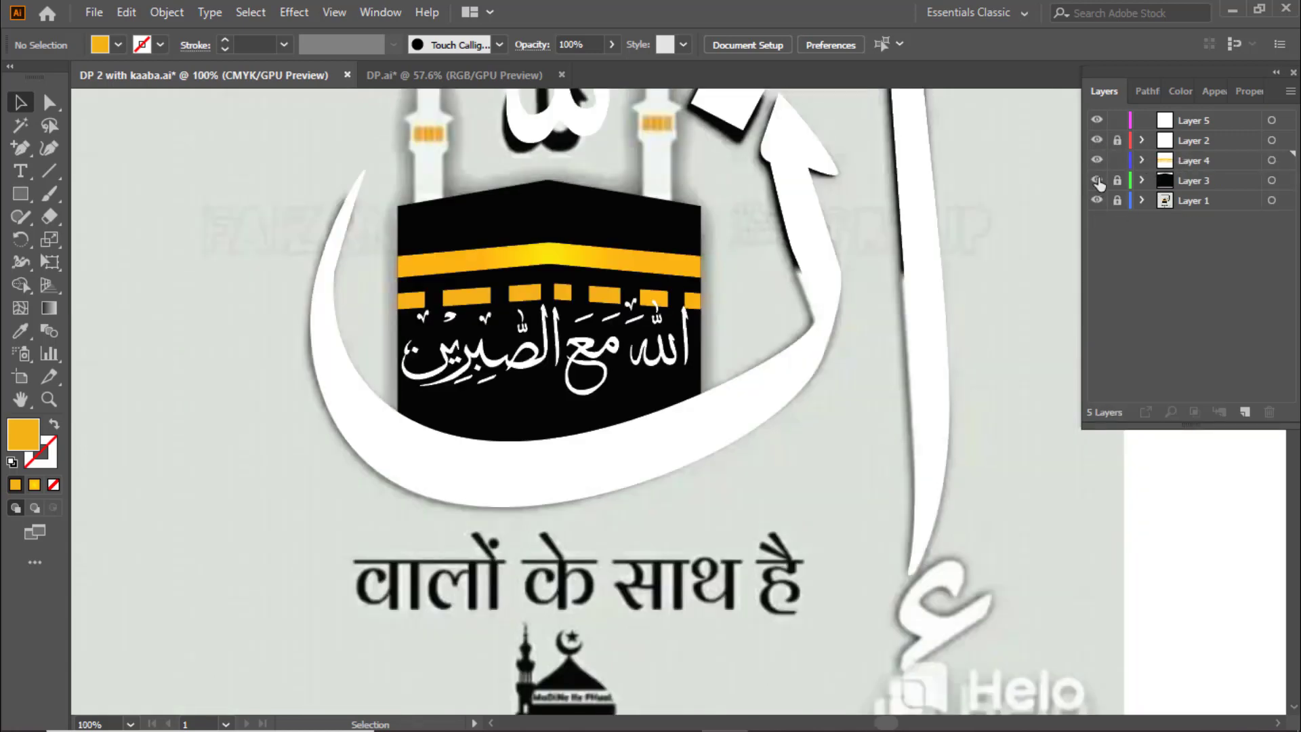
pyautogui.click(1097, 180)
pyautogui.click(1097, 180)
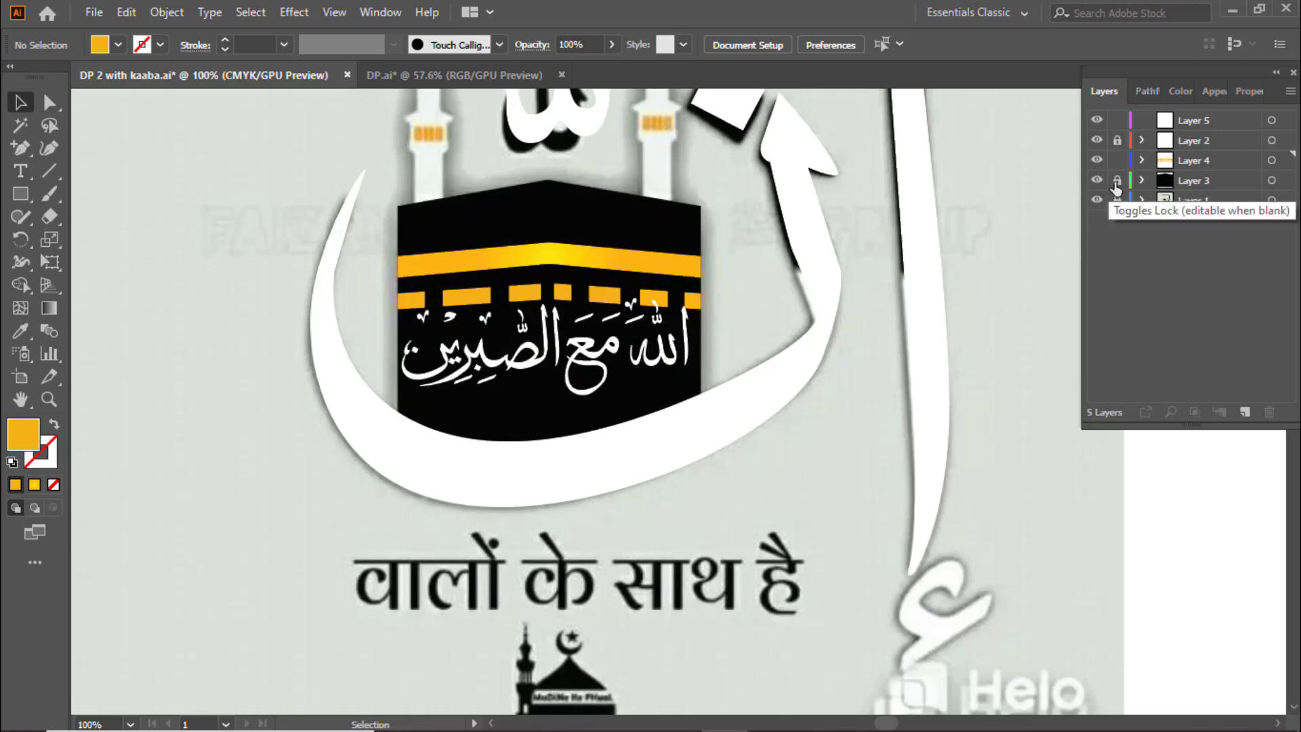
pyautogui.click(1118, 180)
pyautogui.click(1118, 140)
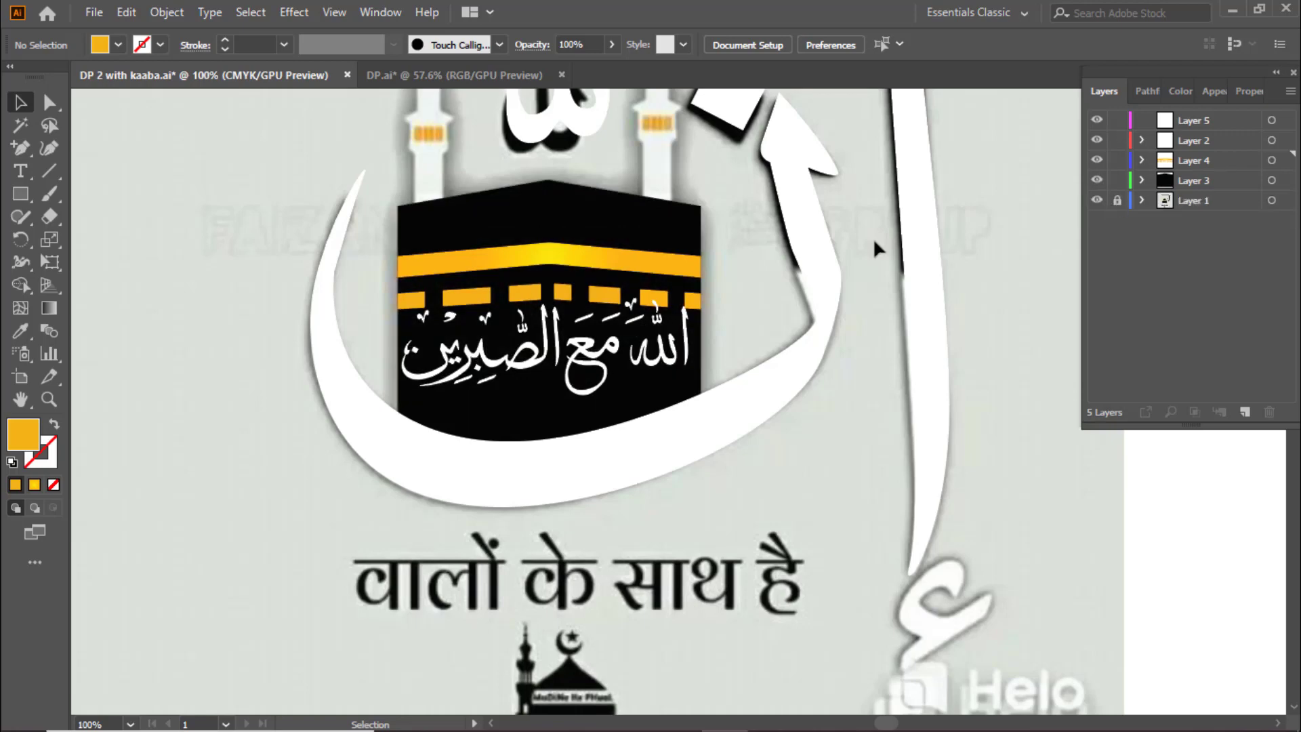
pyautogui.hotkey('ctrl', '-')
pyautogui.hotkey('ctrl', '-')
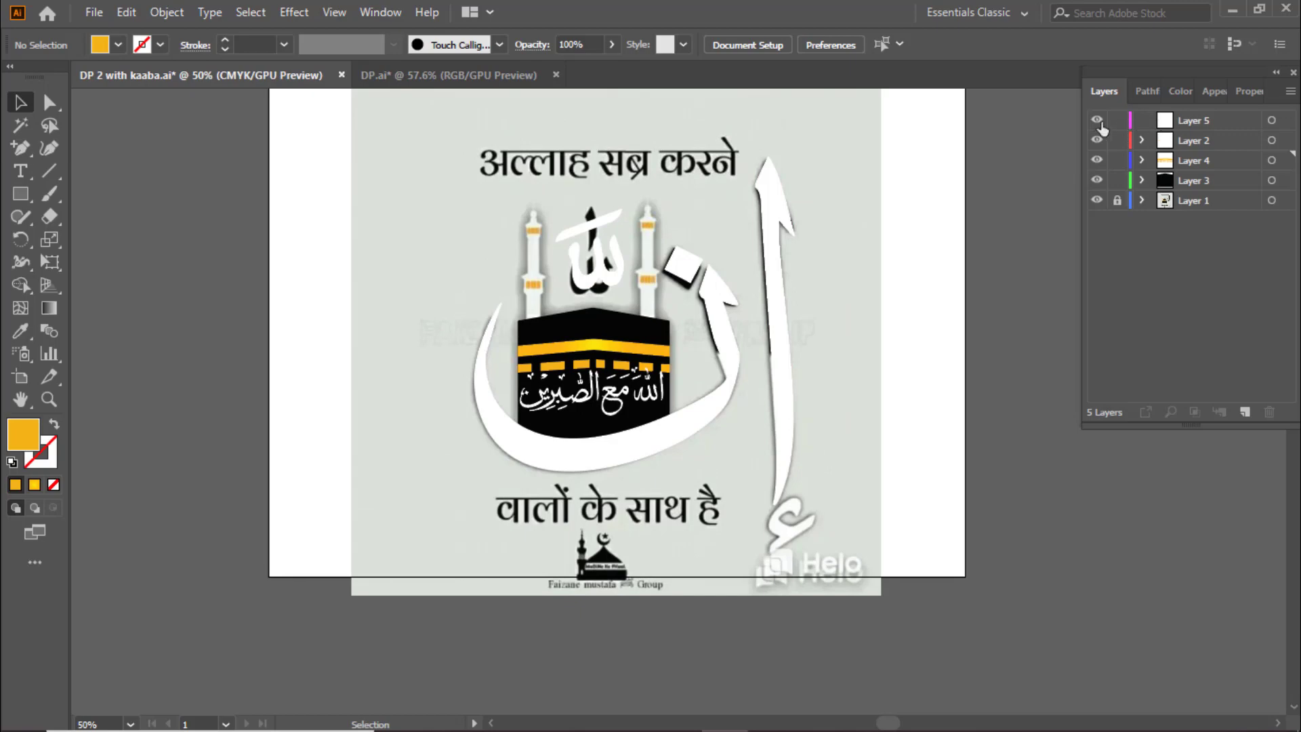
pyautogui.click(1097, 180)
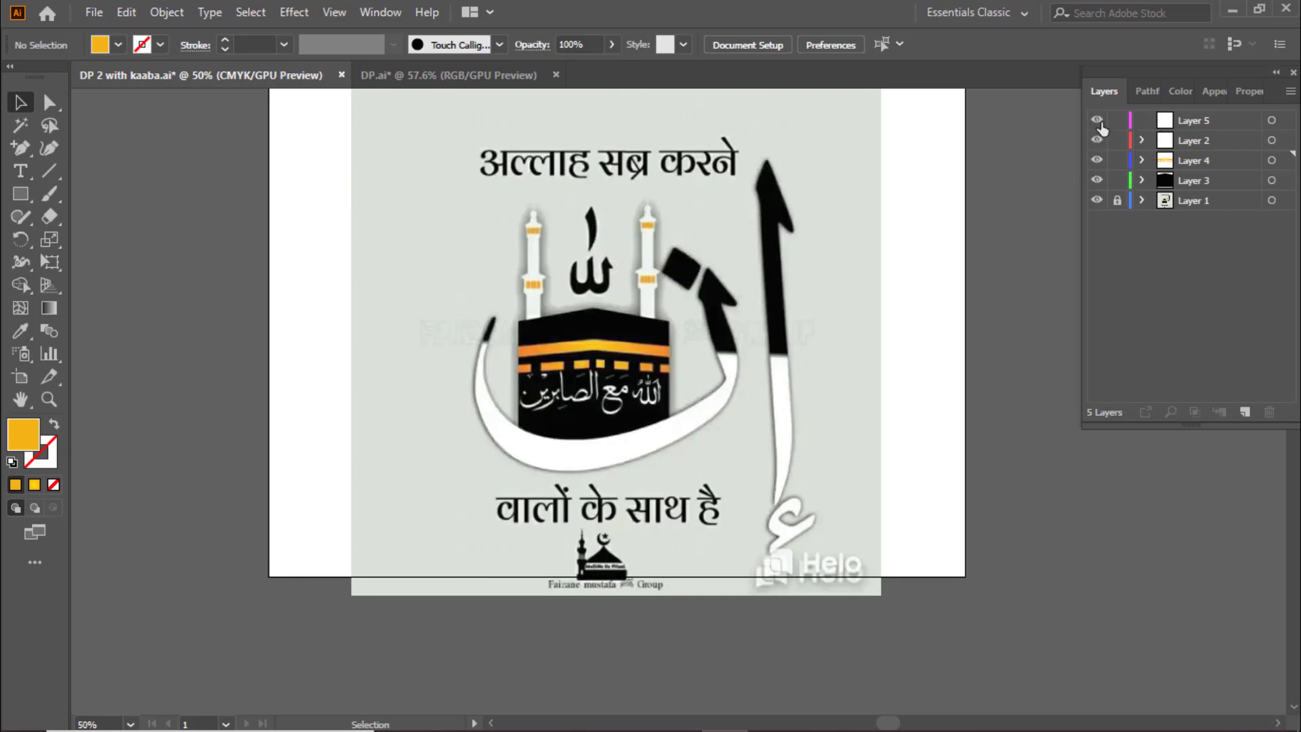
# Step: Select the Arabic inscription, zoom in, and nudge it down below the gold band
pyautogui.click(651, 396)
pyautogui.hotkey('ctrl', '+')
pyautogui.hotkey('ctrl', '+')
pyautogui.hotkey('ctrl', '+')
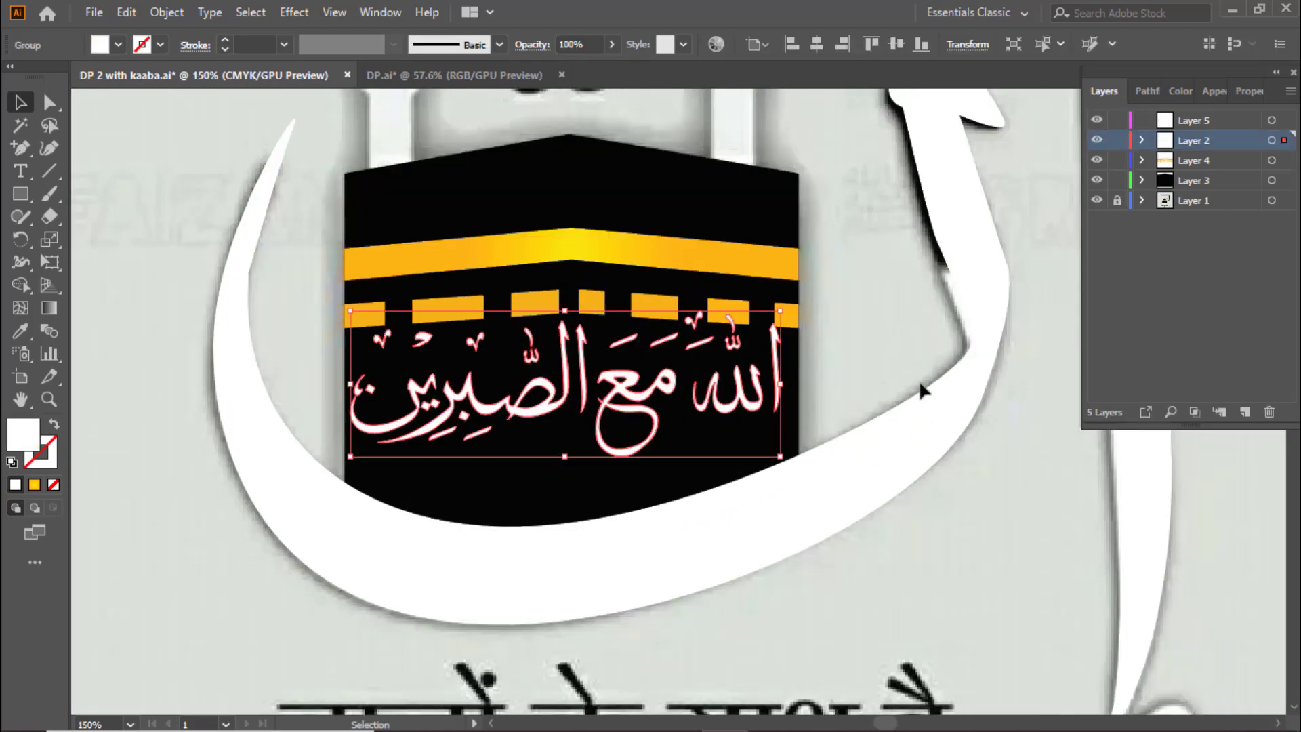
pyautogui.hotkey('shift', 'Down')
pyautogui.press('Down')
pyautogui.press('Down')
pyautogui.press('Down')
pyautogui.press('Right')
pyautogui.press('Right')
pyautogui.press('Right')
pyautogui.press('Down')
pyautogui.press('Down')
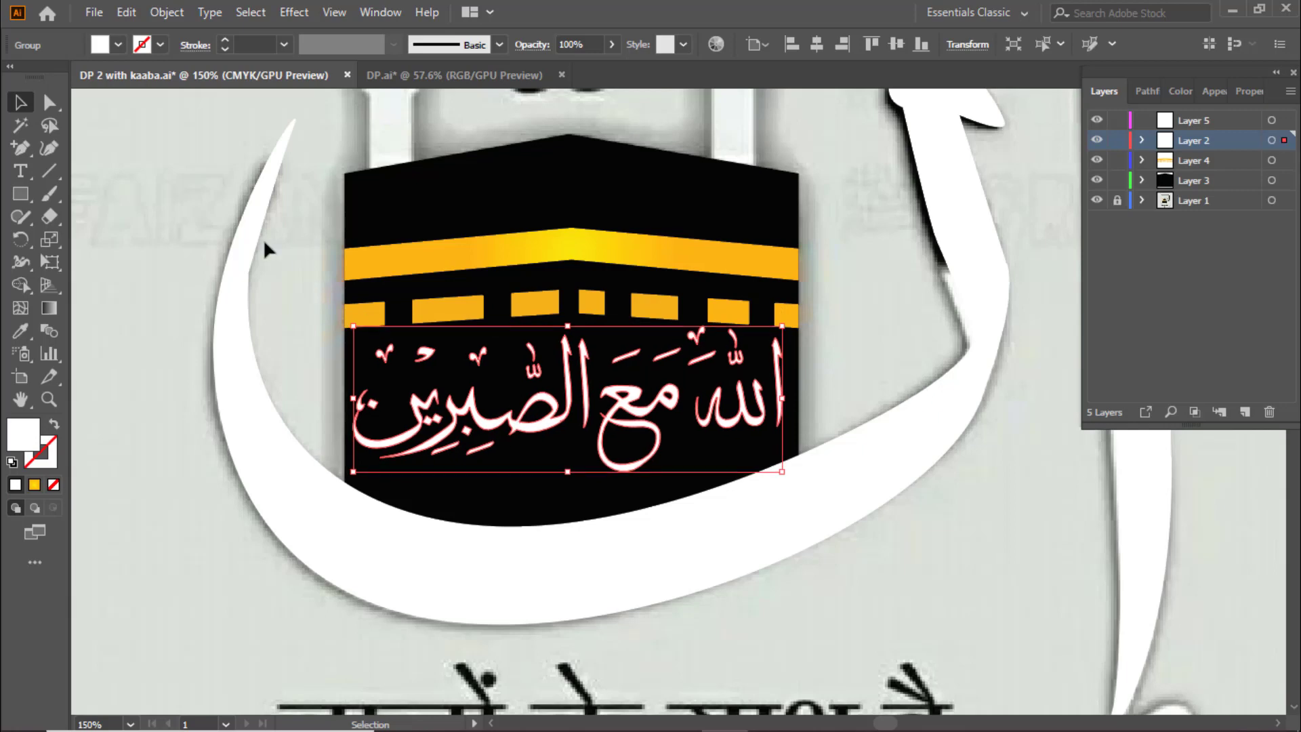
pyautogui.click(264, 249)
pyautogui.scroll(-1, 648, 342)
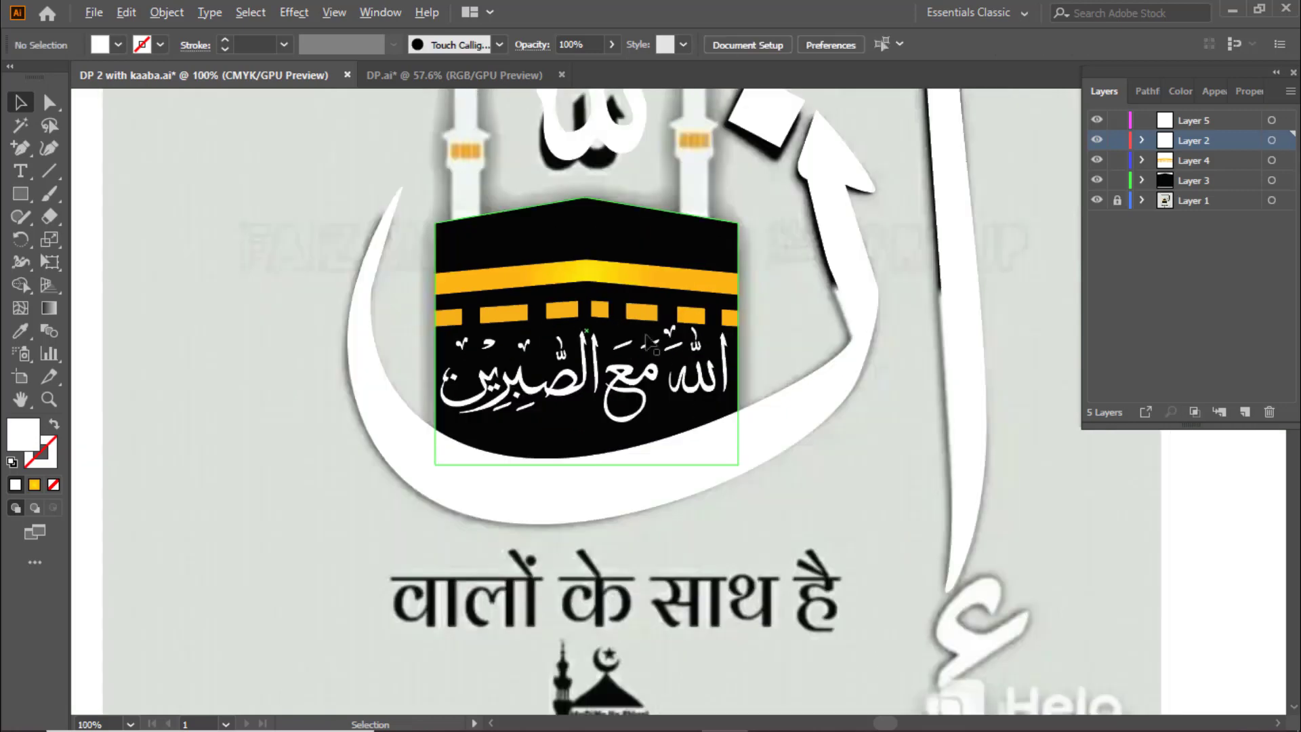
pyautogui.scroll(1, 610, 265)
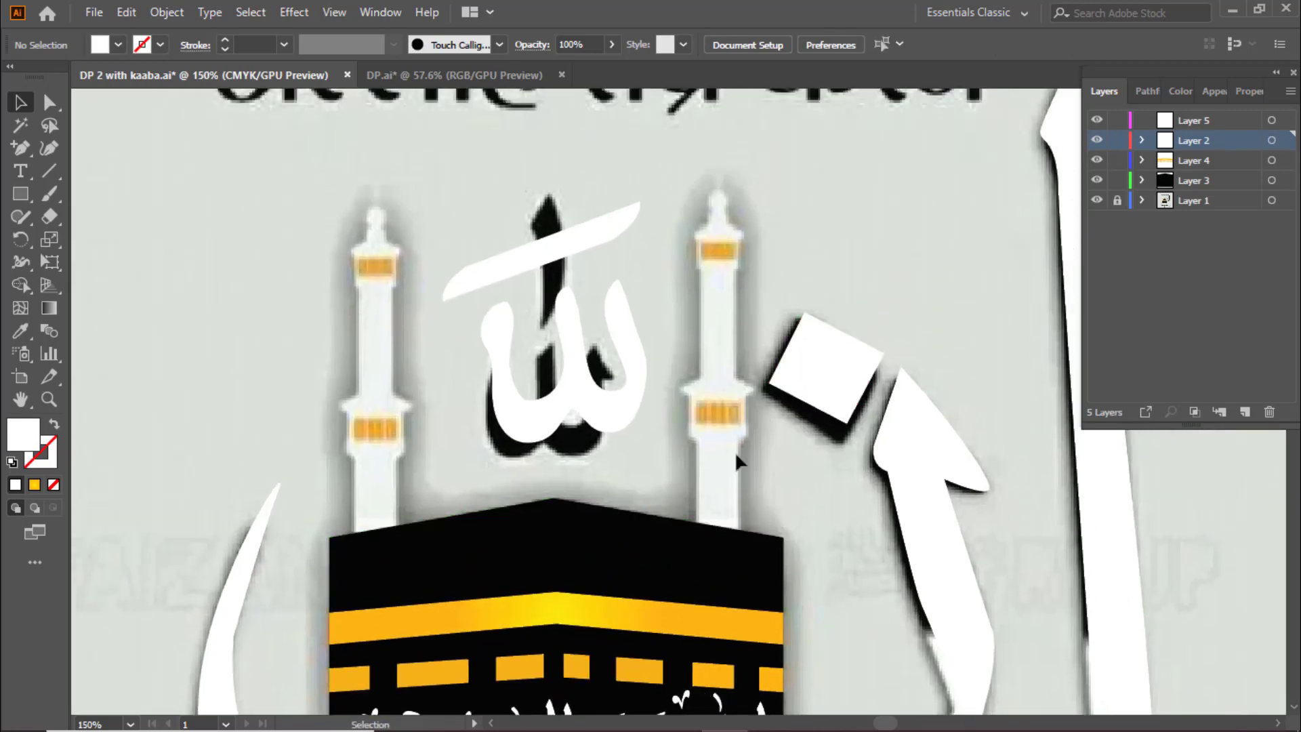
# Step: Hide and re-show Layer 5 to compare the artwork
pyautogui.click(1193, 120)
pyautogui.click(1097, 119)
pyautogui.scroll(-2, 705, 392)
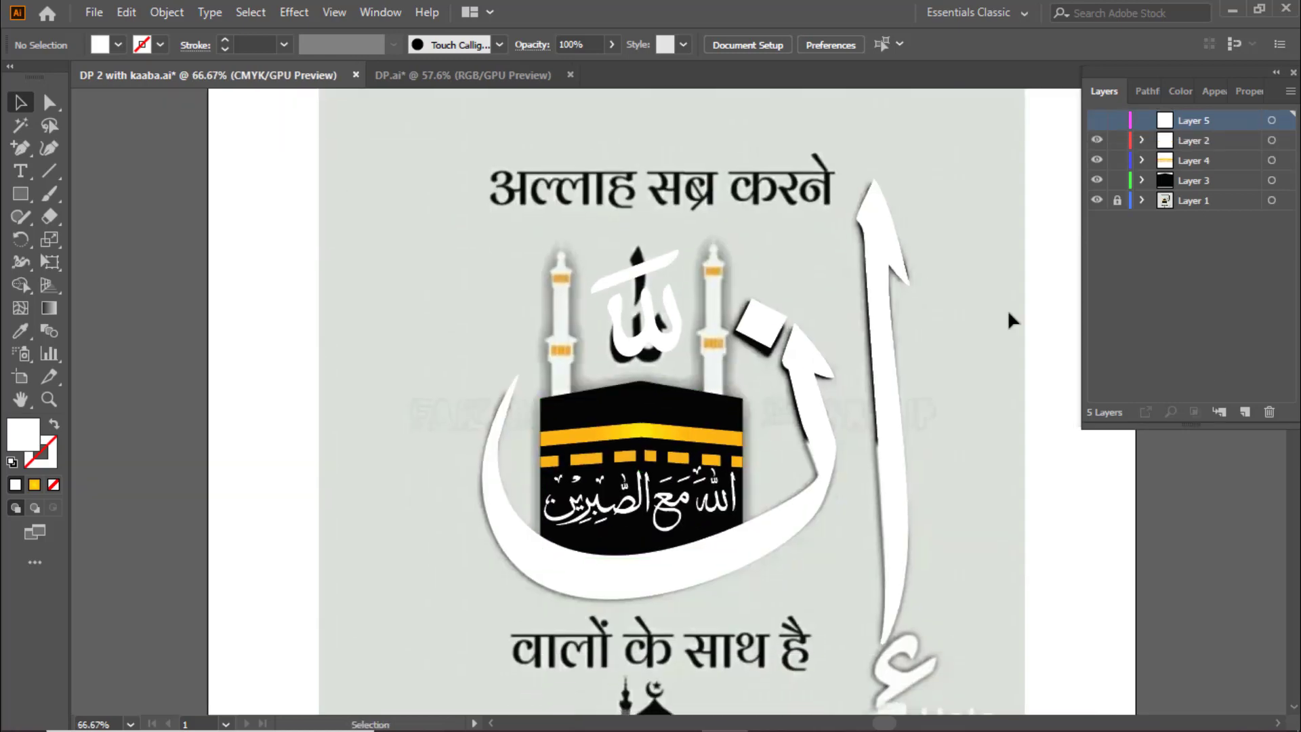
pyautogui.click(1097, 120)
pyautogui.scroll(3, 722, 368)
pyautogui.scroll(2, 542, 325)
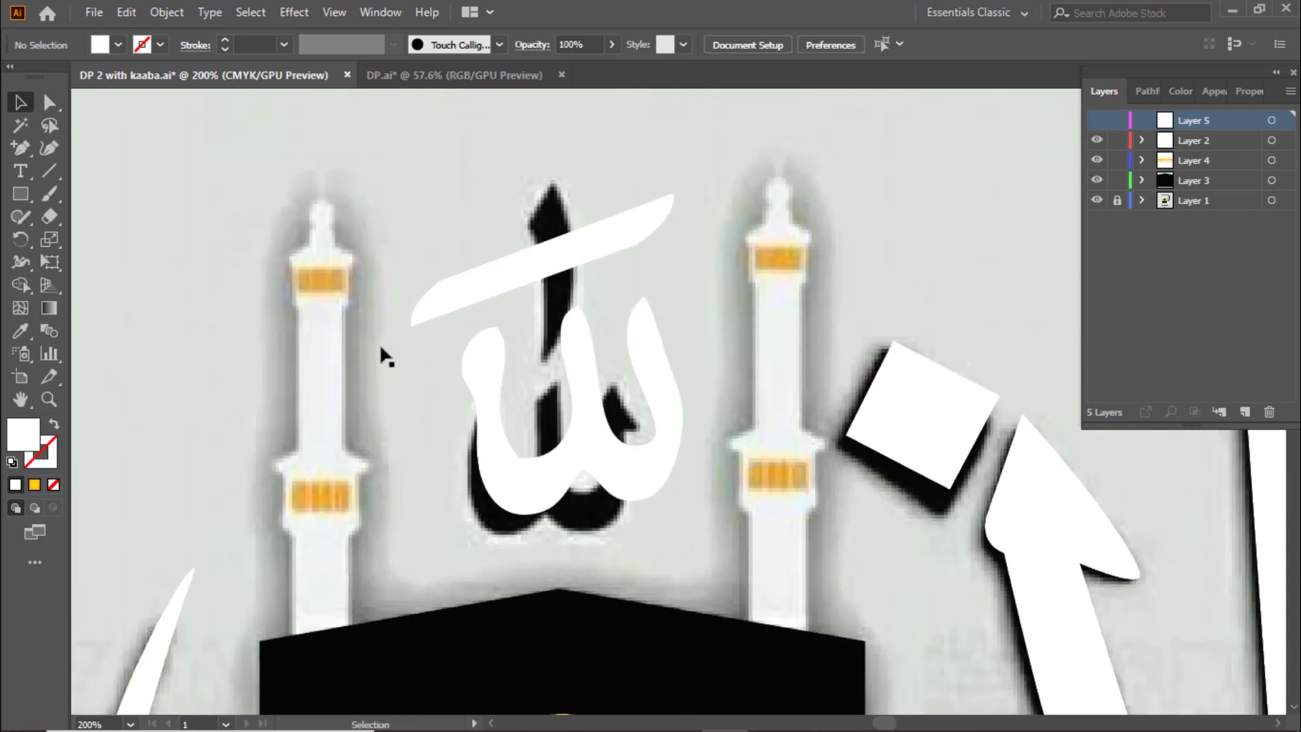
# Step: Pen-trace the minaret's left edge from the top, around the knob, to below the upper band
pyautogui.click(20, 148)
pyautogui.scroll(3, 321, 194)
pyautogui.click(311, 183)
pyautogui.click(282, 216)
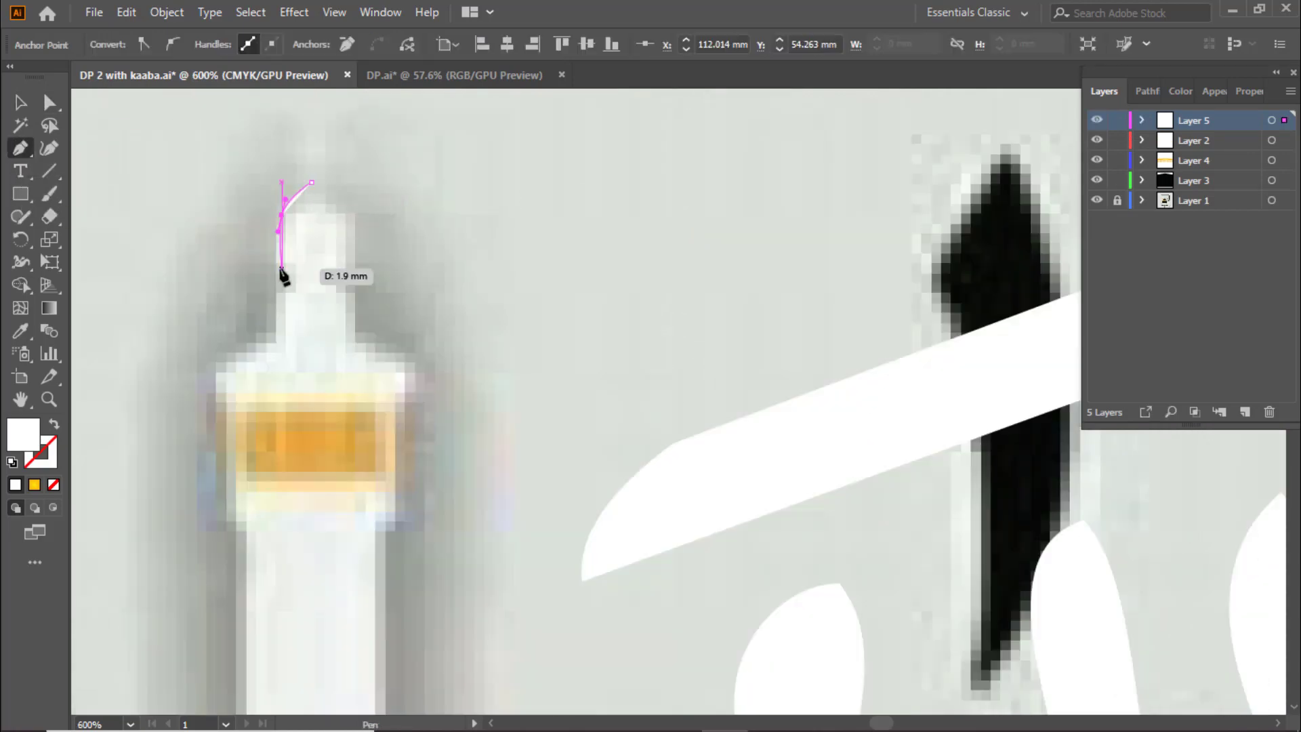
pyautogui.click(282, 270)
pyautogui.click(294, 291)
pyautogui.click(278, 337)
pyautogui.moveTo(222, 372); pyautogui.dragTo(241, 477)
pyautogui.click(241, 515)
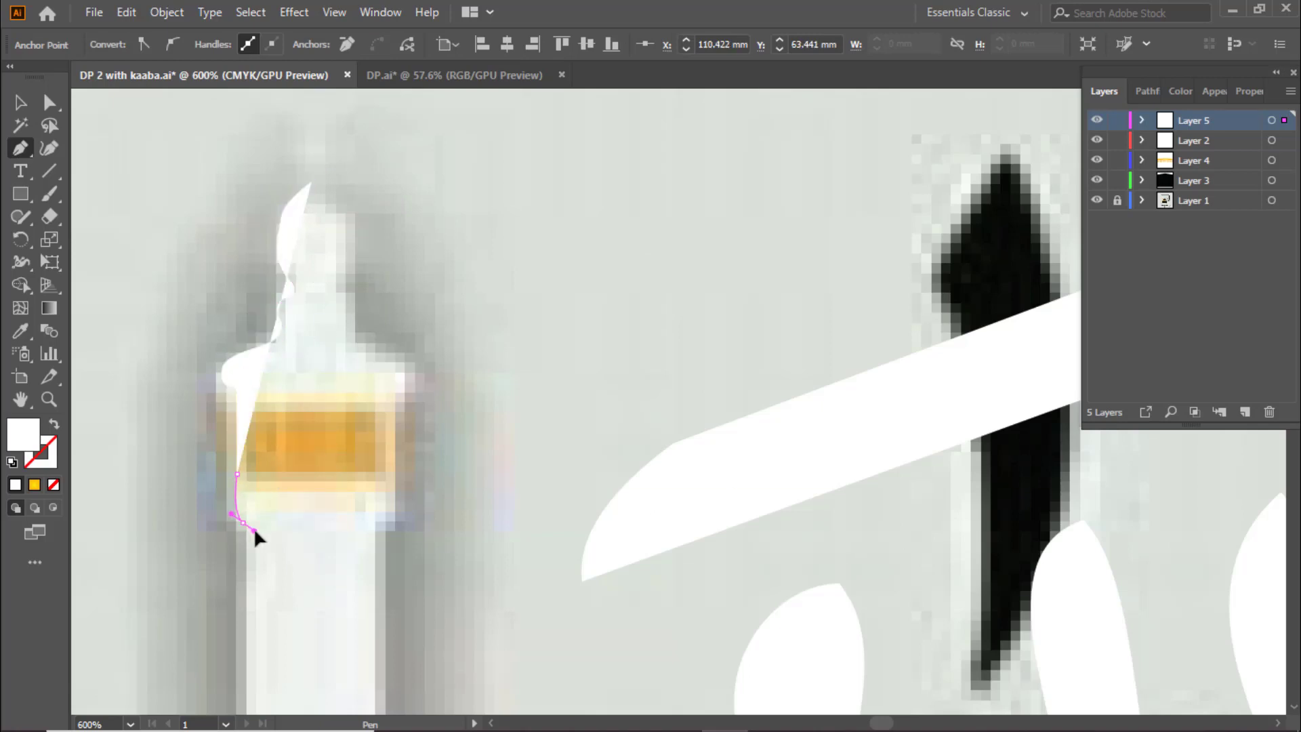
# Step: Continue the outline past the lower band down to the minaret's base
pyautogui.scroll(-3, 292, 583)
pyautogui.keyDown('alt'); pyautogui.scroll(-2, 309, 433); pyautogui.keyUp('alt')
pyautogui.scroll(-3, 342, 523)
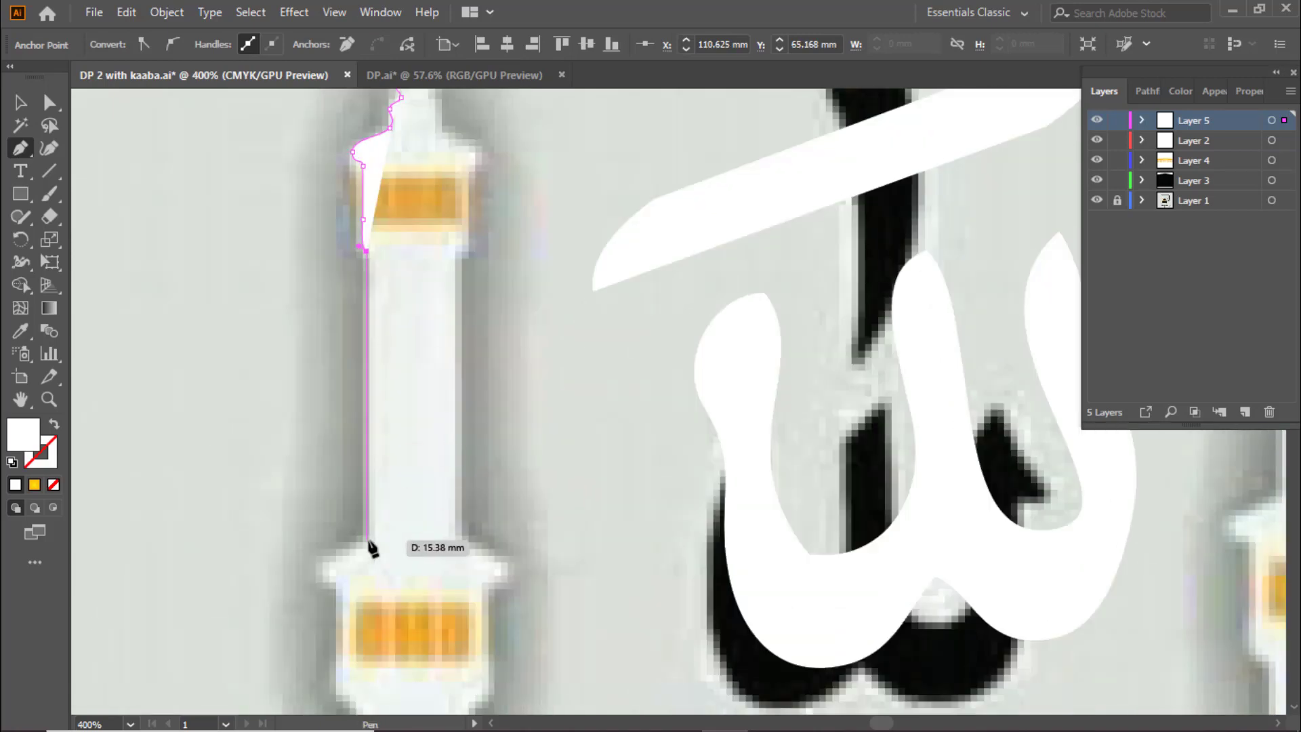
pyautogui.moveTo(319, 566); pyautogui.dragTo(342, 643)
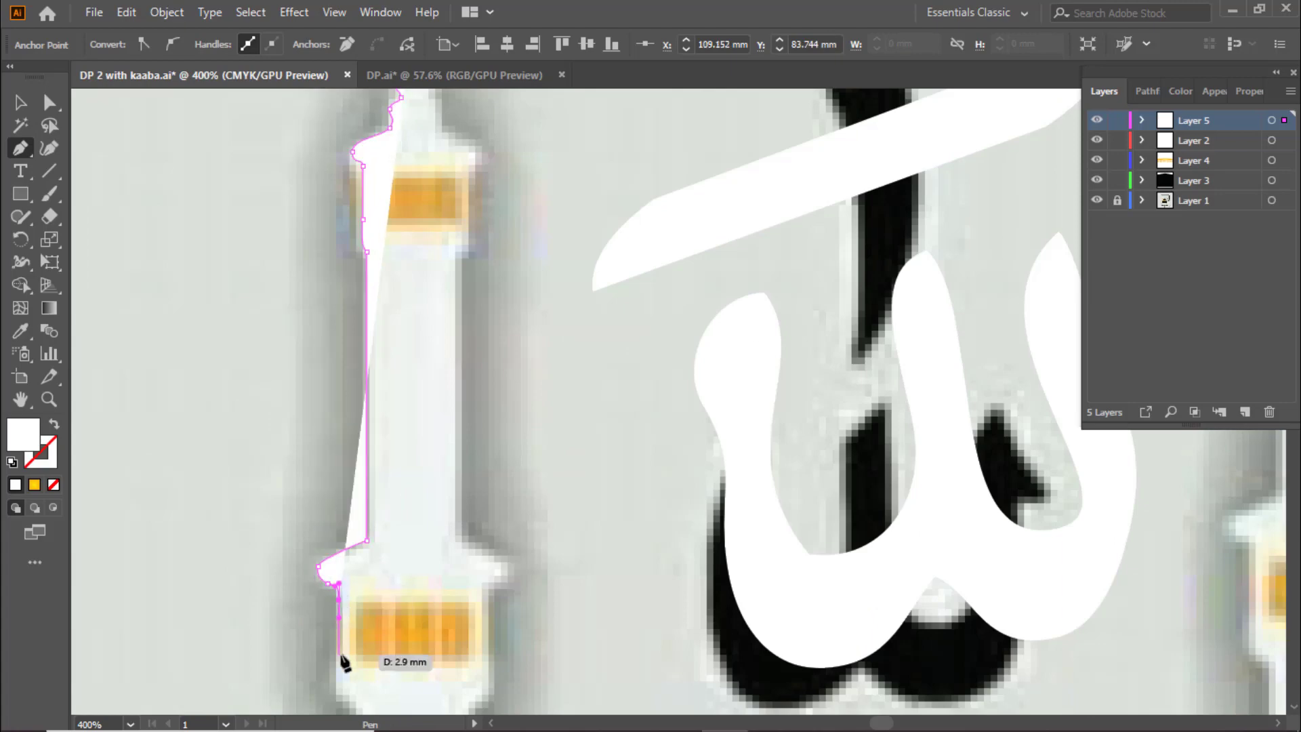
pyautogui.keyDown('alt'); pyautogui.scroll(3, 342, 644); pyautogui.keyUp('alt')
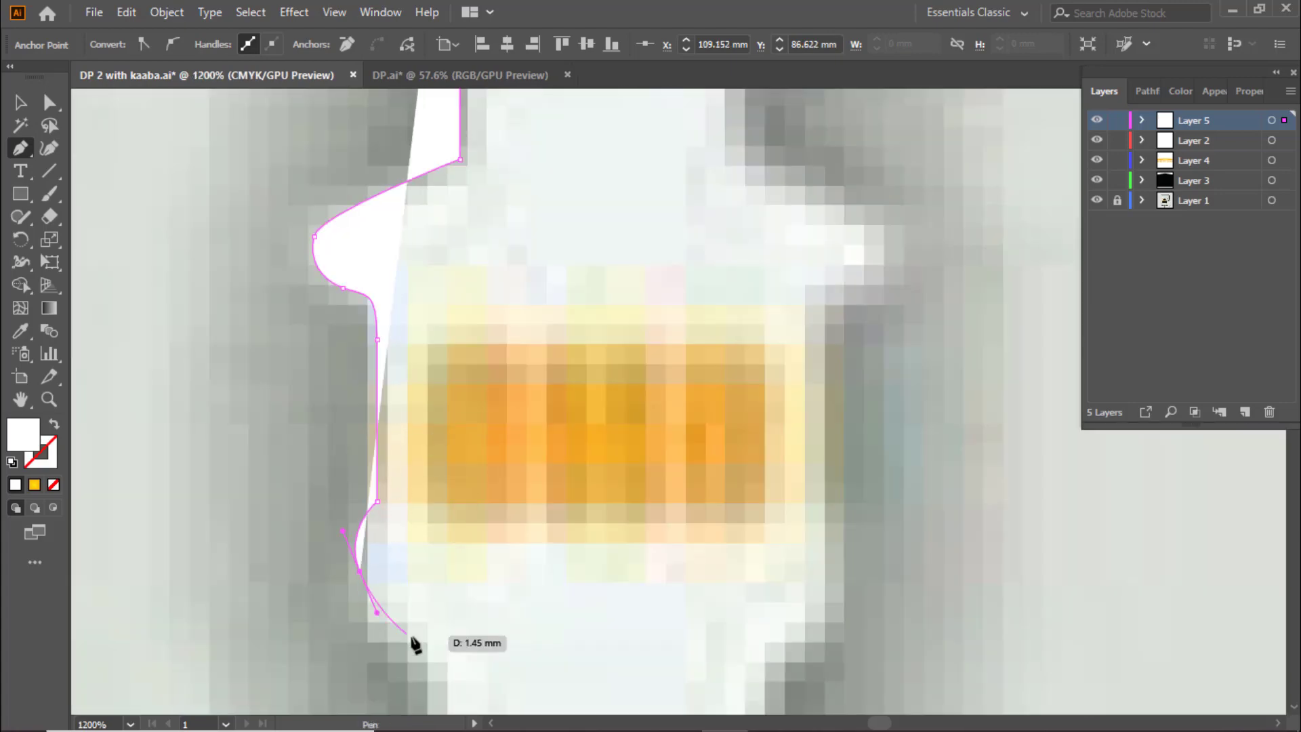
pyautogui.click(416, 643)
pyautogui.keyDown('alt'); pyautogui.scroll(-4, 442, 692); pyautogui.keyUp('alt')
pyautogui.keyDown('alt'); pyautogui.scroll(3, 425, 510); pyautogui.keyUp('alt')
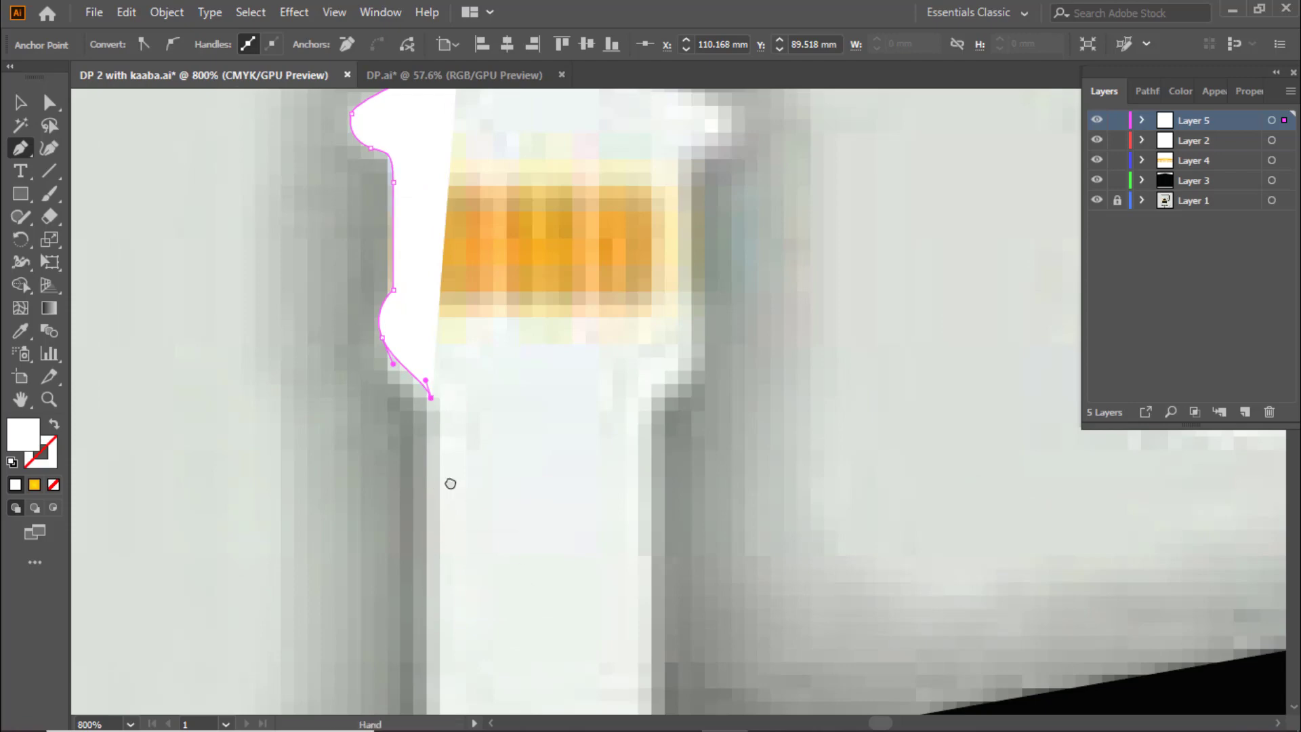
pyautogui.scroll(-3, 447, 485)
pyautogui.click(427, 657)
# Step: Bring the path to where the minaret meets the Kaaba and close it at the top
pyautogui.keyDown('alt'); pyautogui.scroll(-3, 620, 426); pyautogui.keyUp('alt')
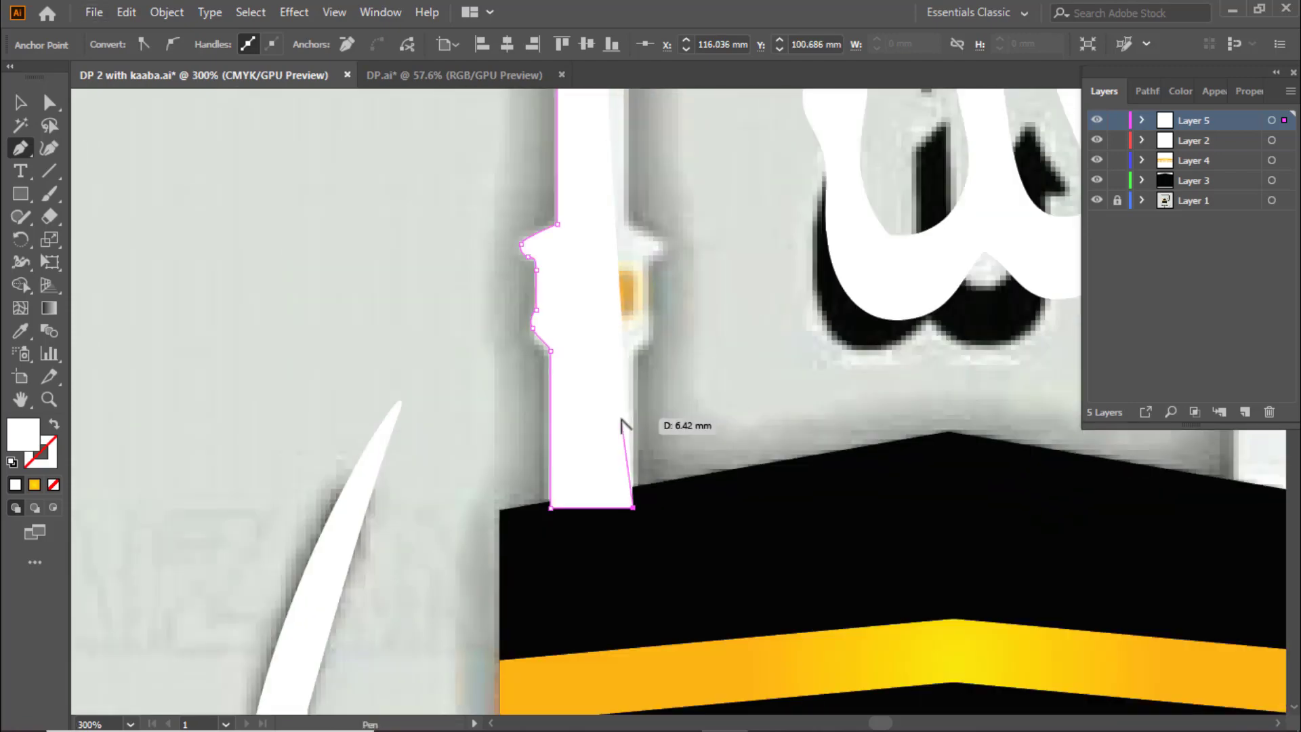
pyautogui.keyDown('alt'); pyautogui.scroll(-1, 637, 458); pyautogui.keyUp('alt')
pyautogui.click(604, 478)
pyautogui.keyDown('alt'); pyautogui.scroll(2, 603, 477); pyautogui.keyUp('alt')
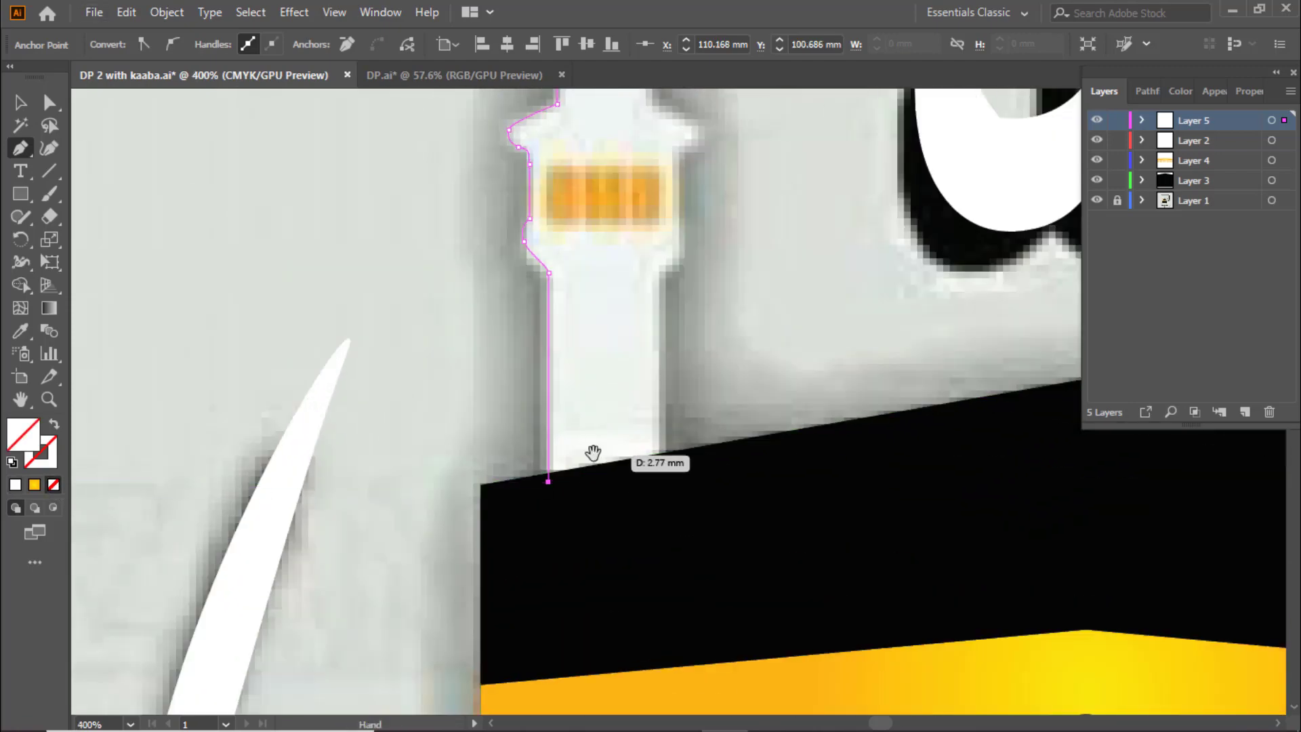
pyautogui.scroll(2, 590, 457)
pyautogui.scroll(5, 569, 217)
pyautogui.scroll(5, 542, 271)
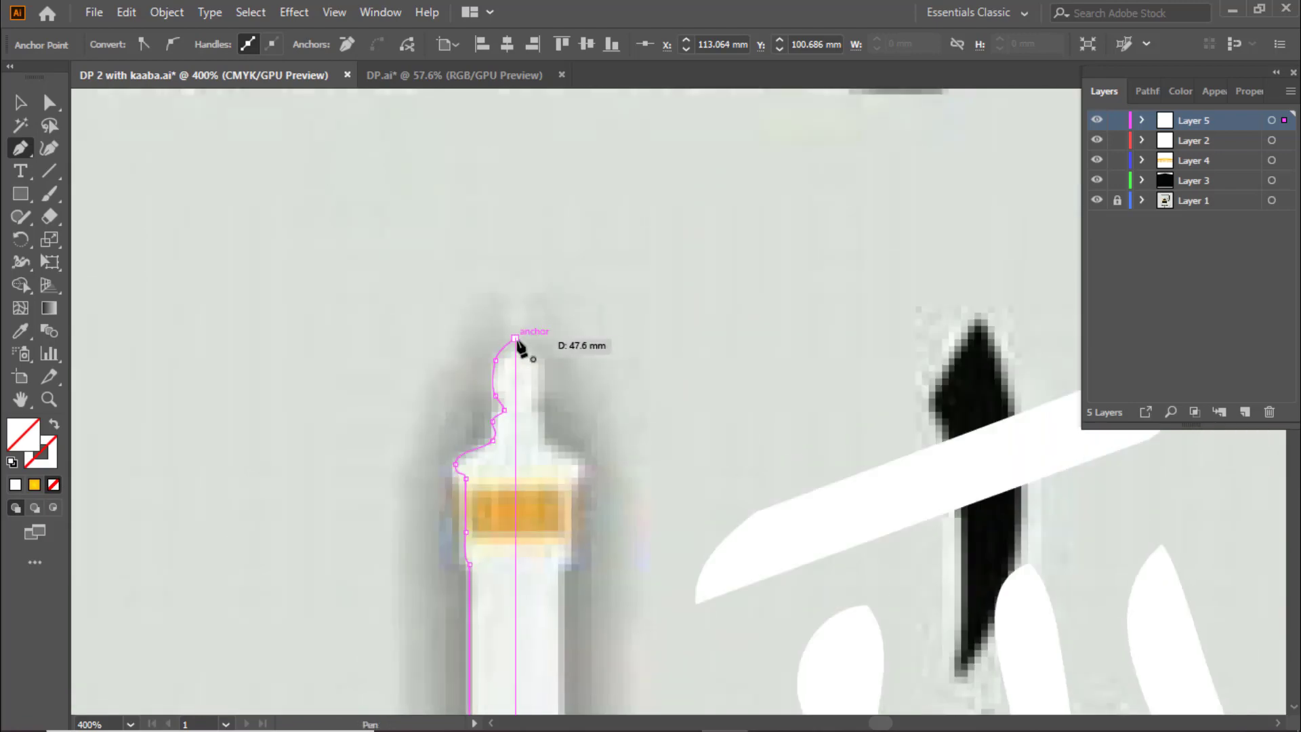
pyautogui.click(515, 338)
# Step: Finish the half-minaret path and fill it white
pyautogui.scroll(-3, 206, 199)
pyautogui.scroll(-2, 207, 199)
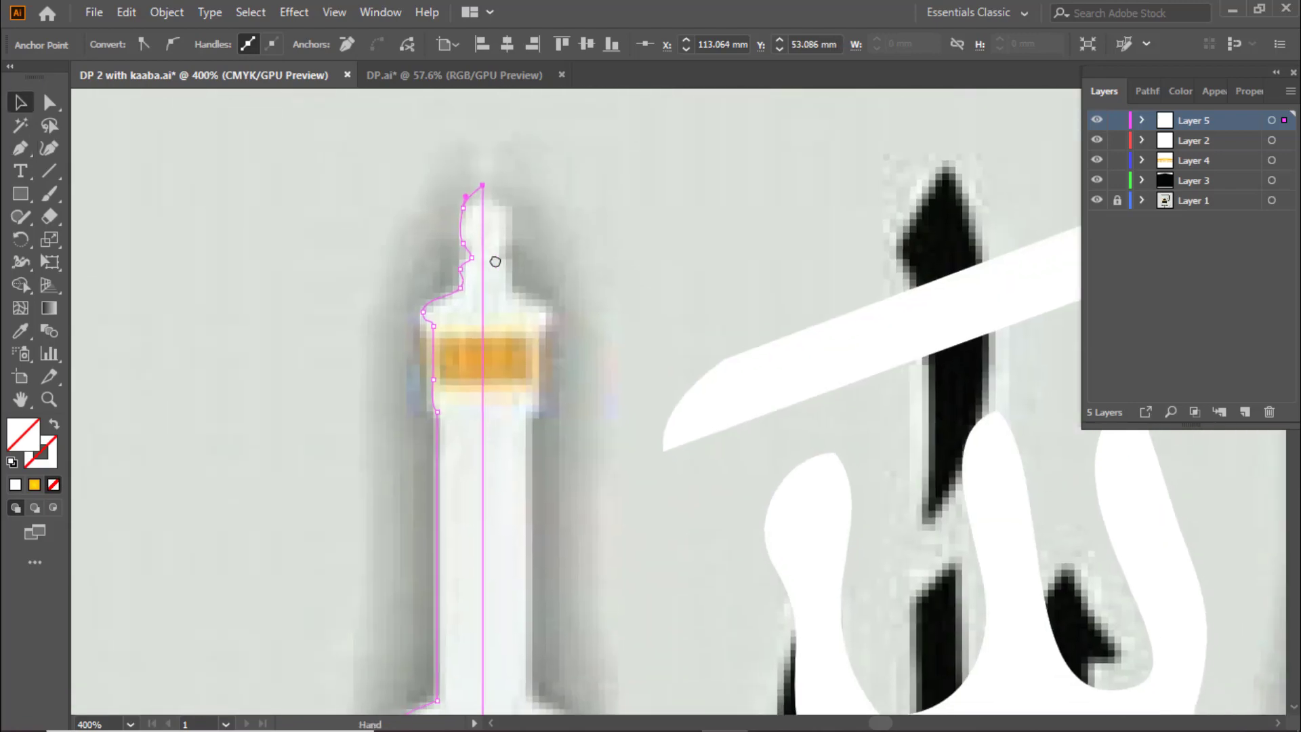
pyautogui.press('v')
pyautogui.click(16, 485)
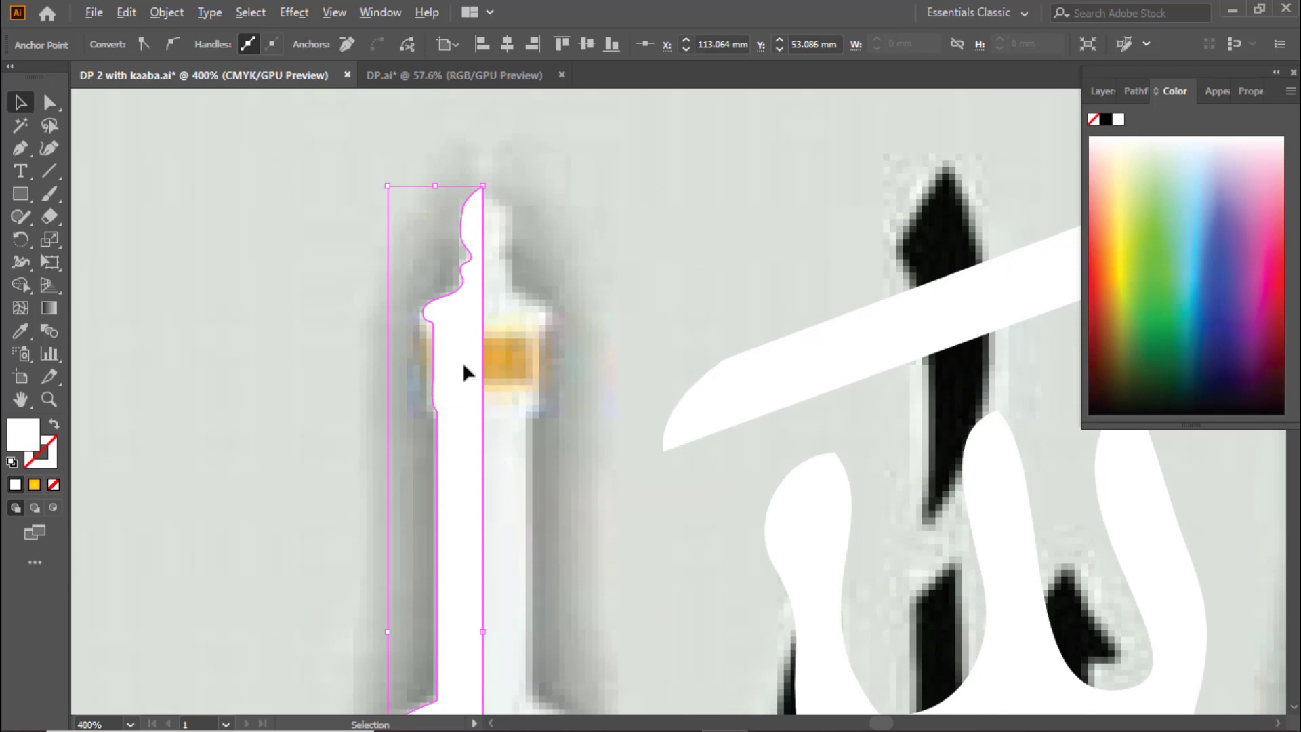
# Step: Duplicate the half-minaret, reflect the copy, and align it flush against the original
pyautogui.moveTo(463, 362)
pyautogui.mouseDown()
pyautogui.moveTo(524, 368)
pyautogui.moveTo(520, 316)
pyautogui.mouseUp()
pyautogui.rightClick(519, 317)
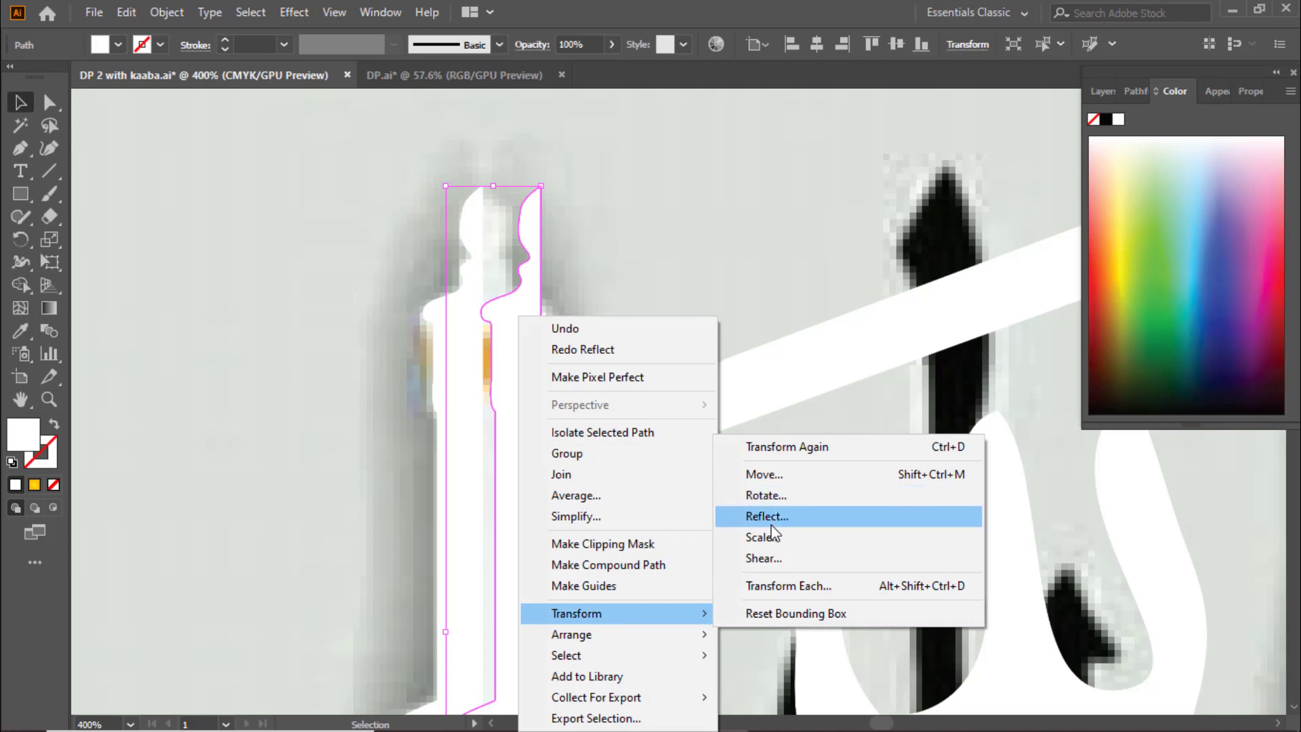
pyautogui.click(772, 521)
pyautogui.click(169, 306)
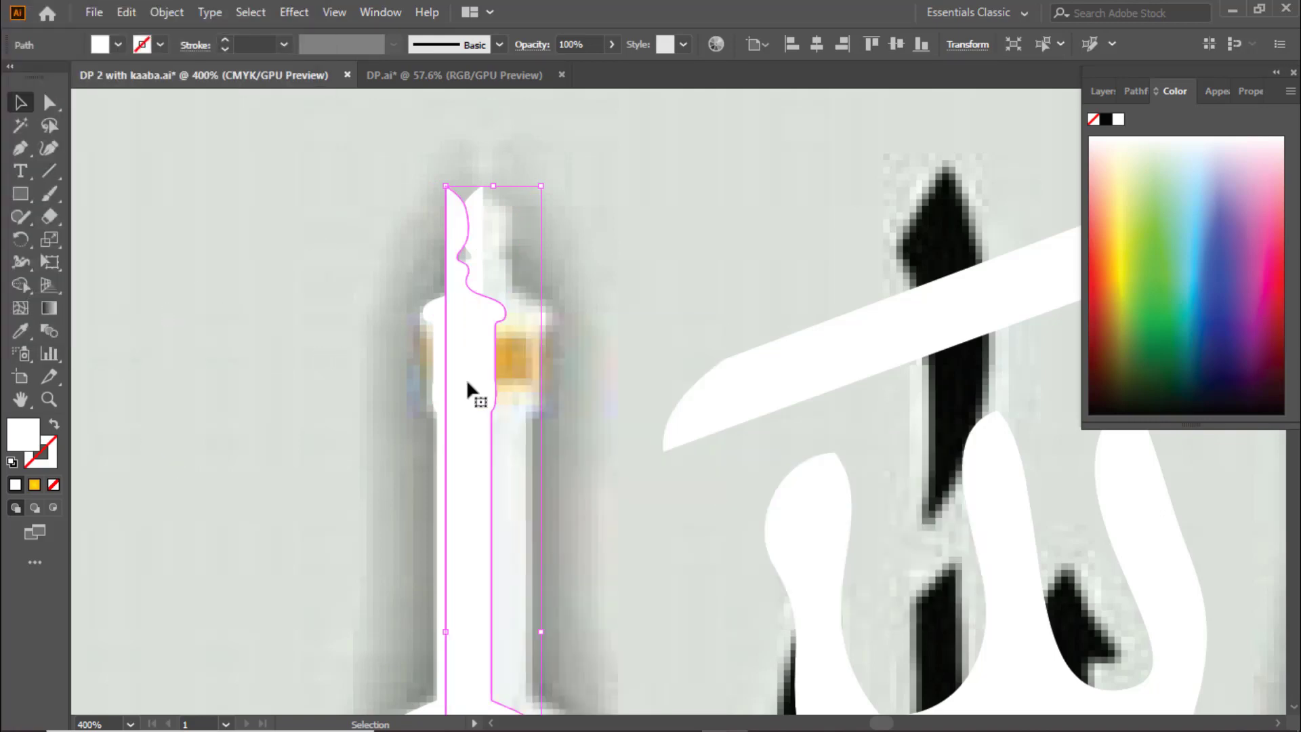
pyautogui.moveTo(466, 380); pyautogui.dragTo(533, 396)
pyautogui.scroll(1, 494, 225)
pyautogui.scroll(1, 491, 209)
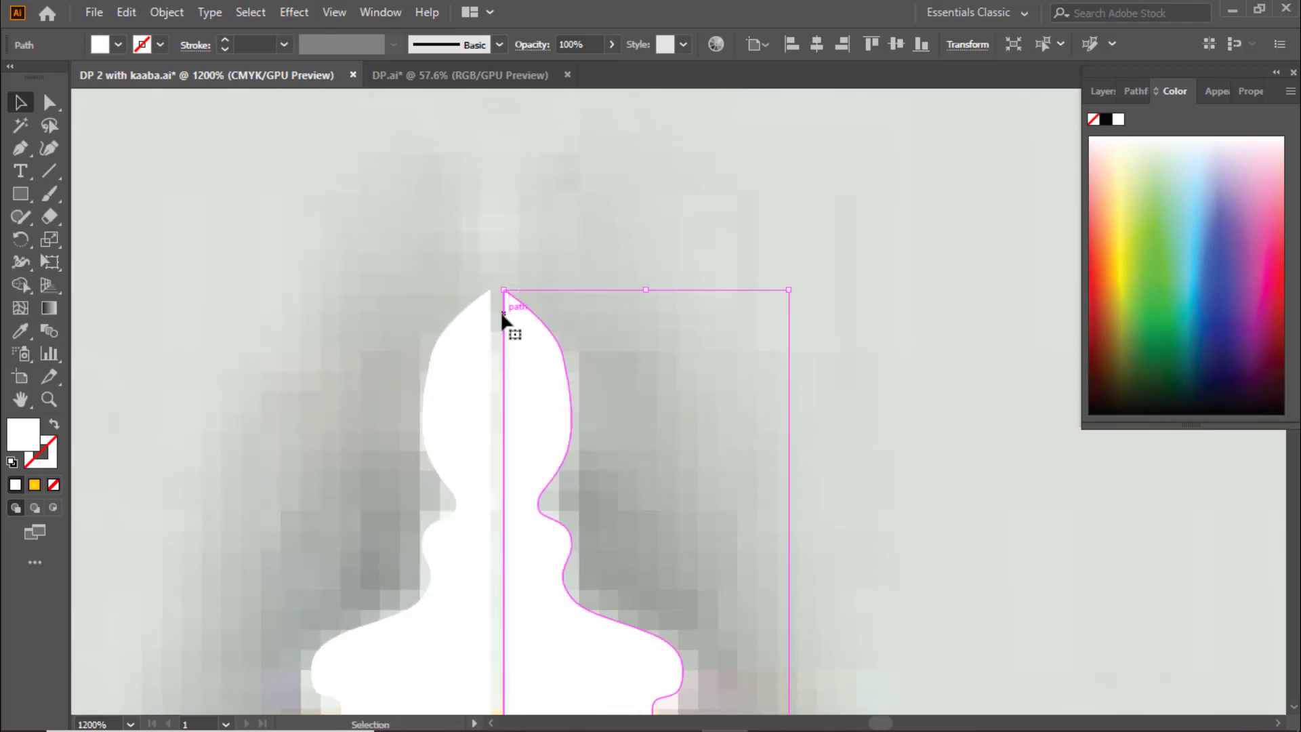
pyautogui.moveTo(500, 311); pyautogui.dragTo(488, 311)
pyautogui.scroll(-2, 468, 368)
pyautogui.scroll(-3, 488, 407)
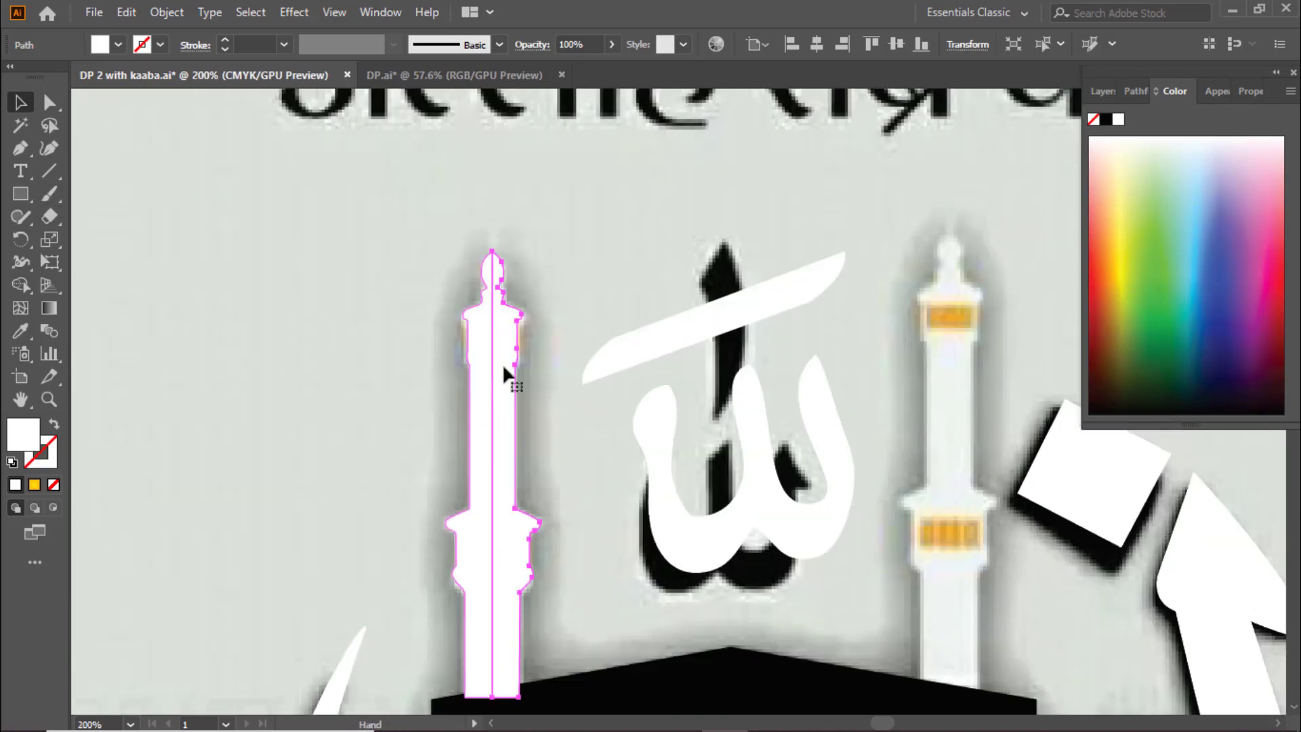
# Step: Select both halves and merge them into one minaret with the Shape Builder
pyautogui.keyDown('shift'); pyautogui.click(450, 376); pyautogui.keyUp('shift')
pyautogui.click(21, 284)
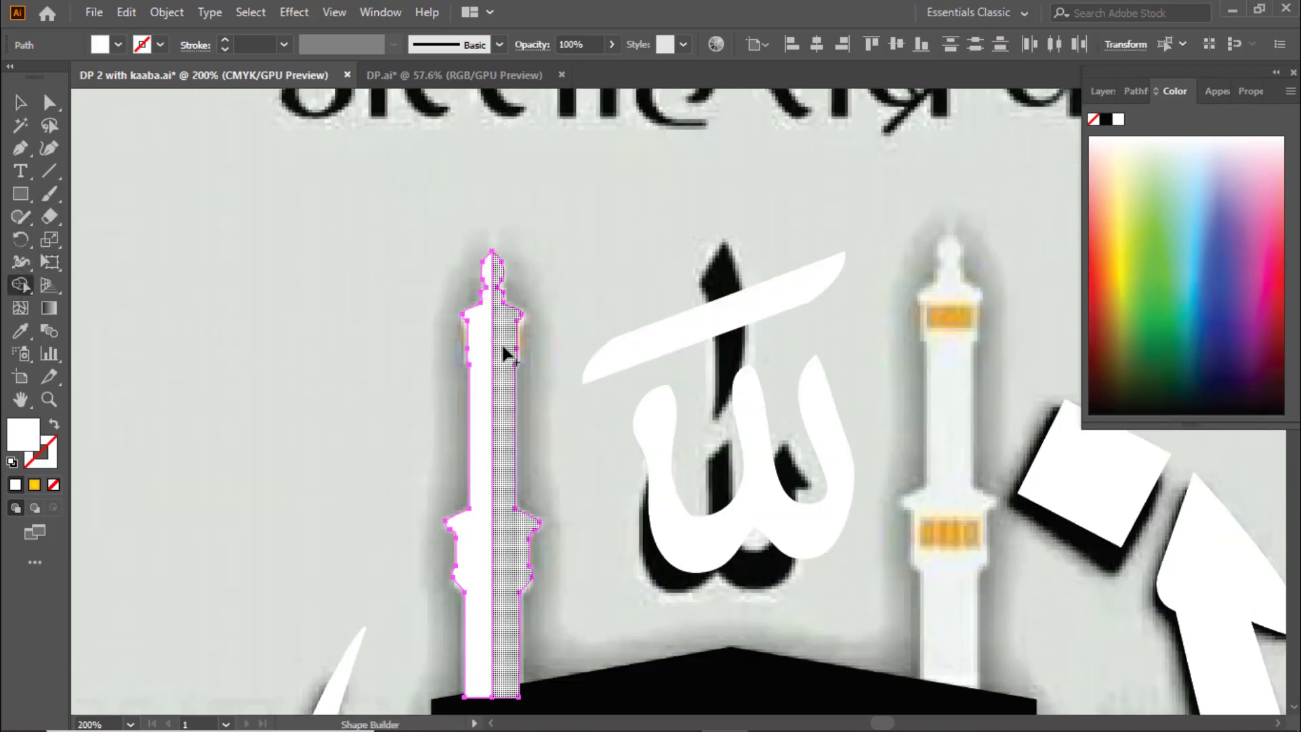
pyautogui.moveTo(505, 348); pyautogui.dragTo(466, 354)
pyautogui.click(18, 107)
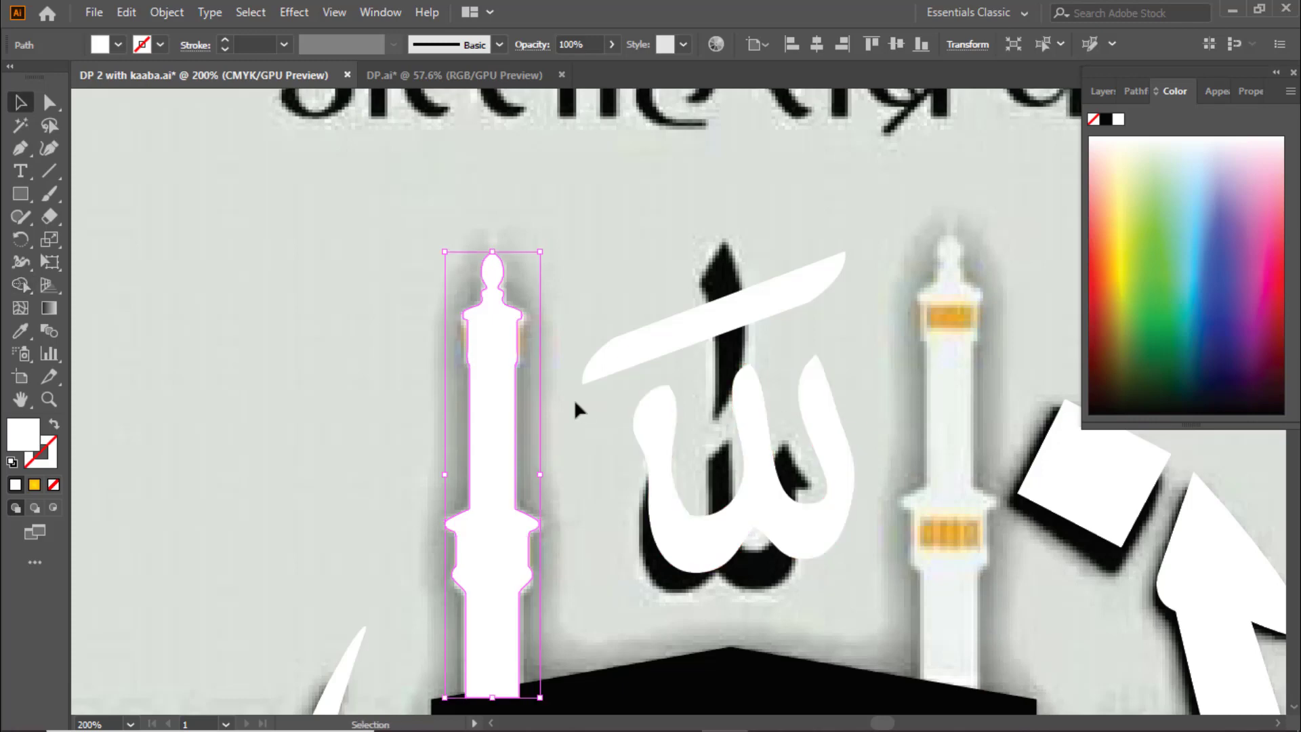
pyautogui.click(1103, 90)
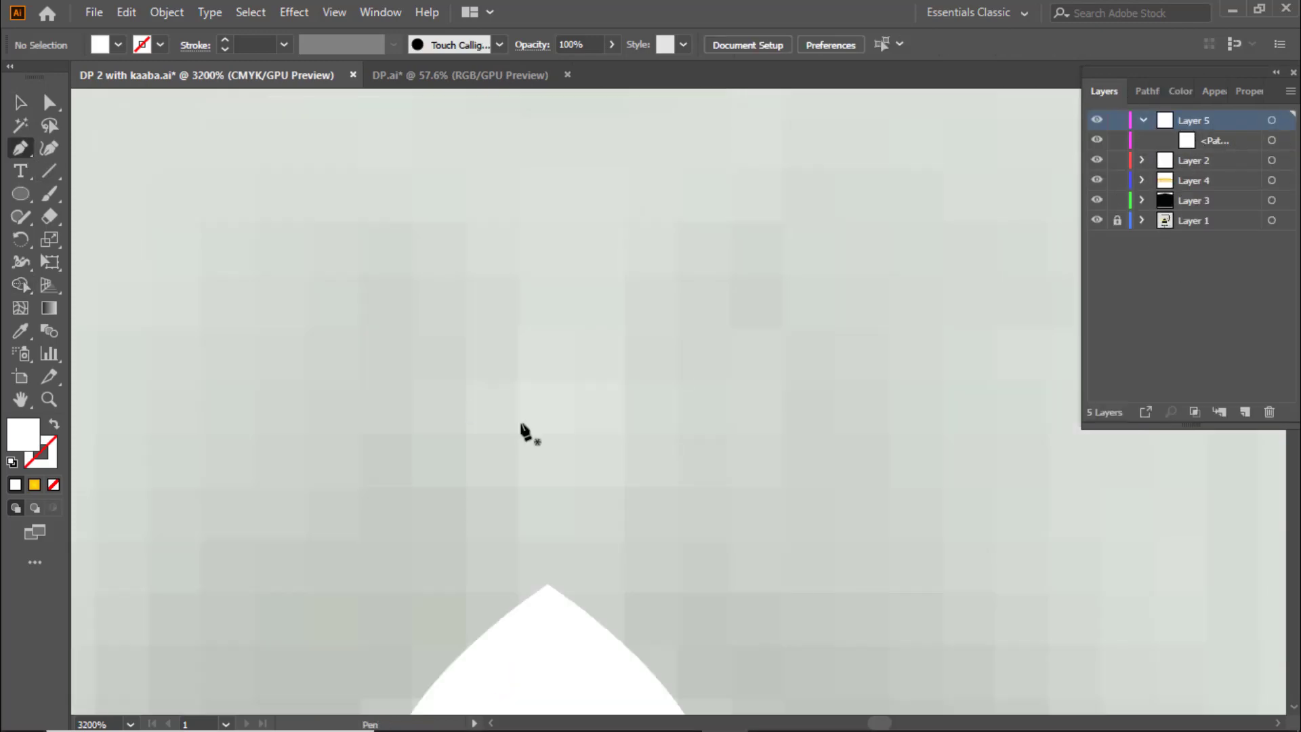
# Step: Draw a small ellipse above the minaret and centre it on the minaret tip
pyautogui.click(23, 194)
pyautogui.moveTo(511, 389); pyautogui.dragTo(591, 625)
pyautogui.press('v')
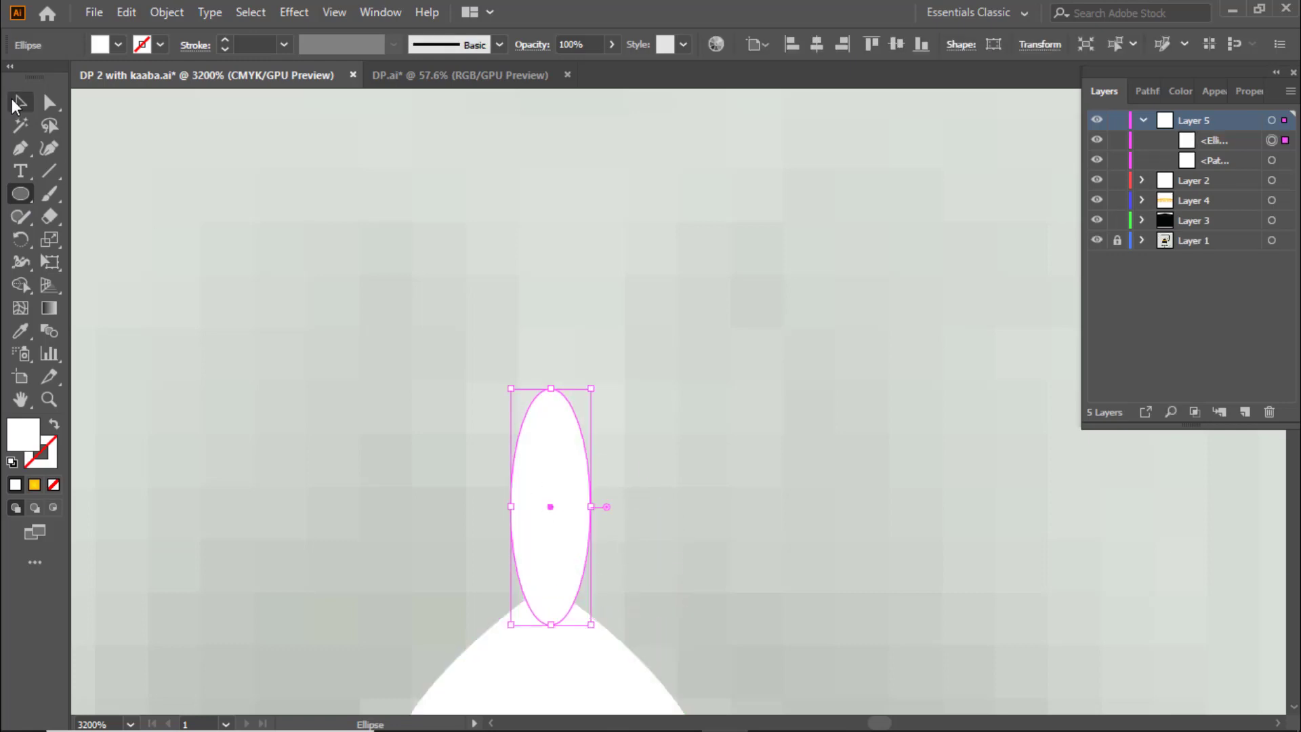
pyautogui.moveTo(551, 503); pyautogui.dragTo(547, 504)
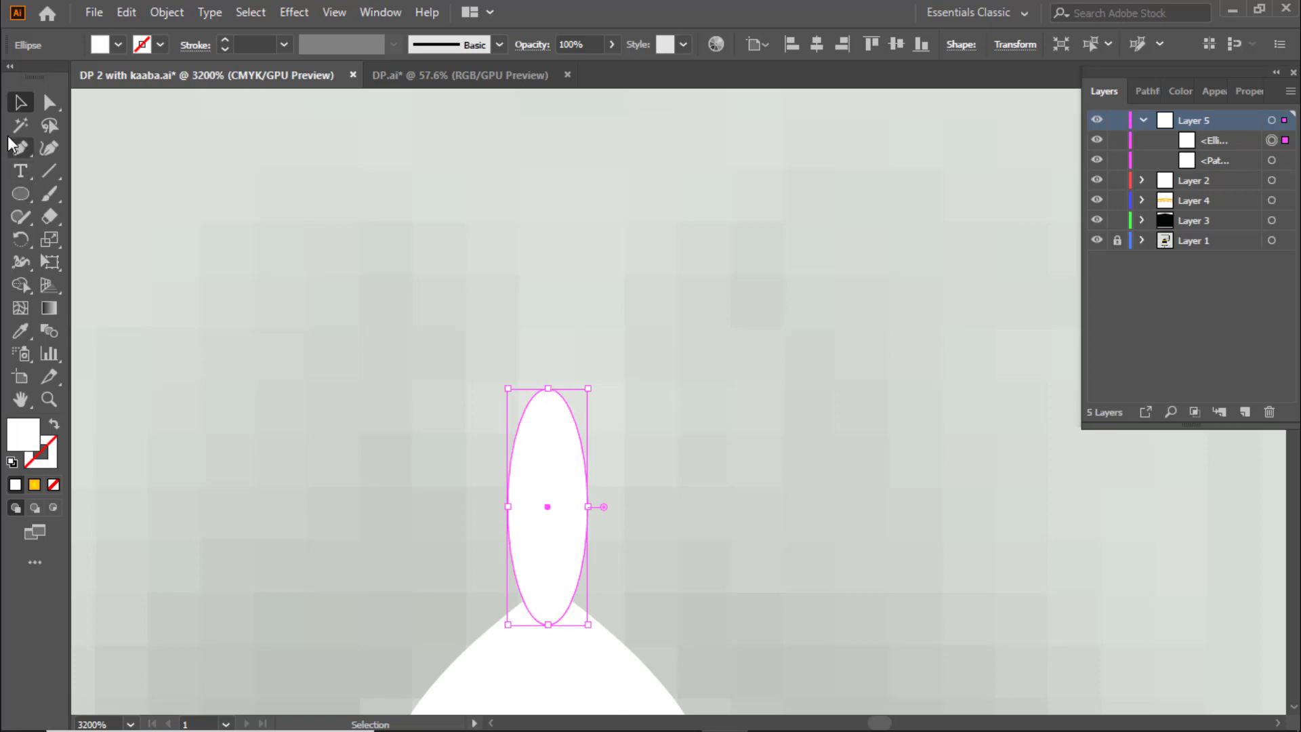
# Step: Pull the ellipse's top anchor upward and sharpen it into a pointed teardrop finial
pyautogui.click(21, 147)
pyautogui.rightClick(21, 154)
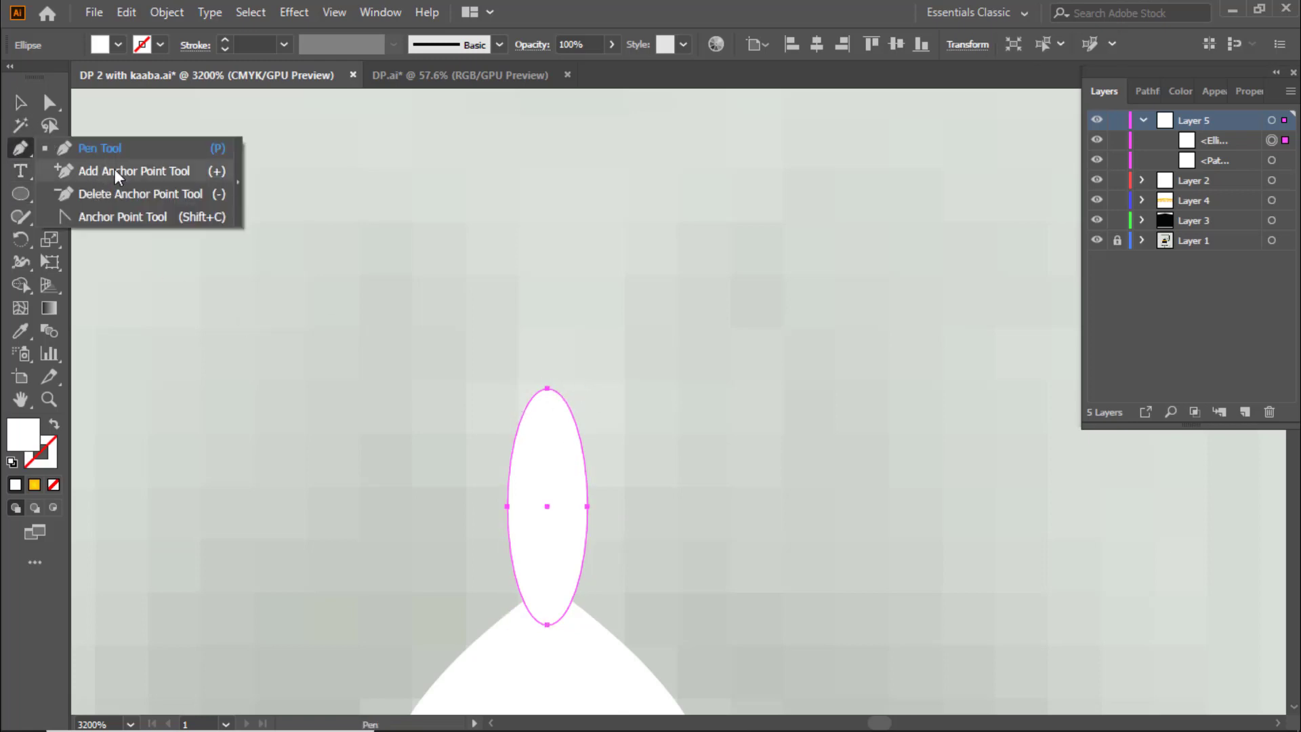
pyautogui.click(116, 173)
pyautogui.click(49, 101)
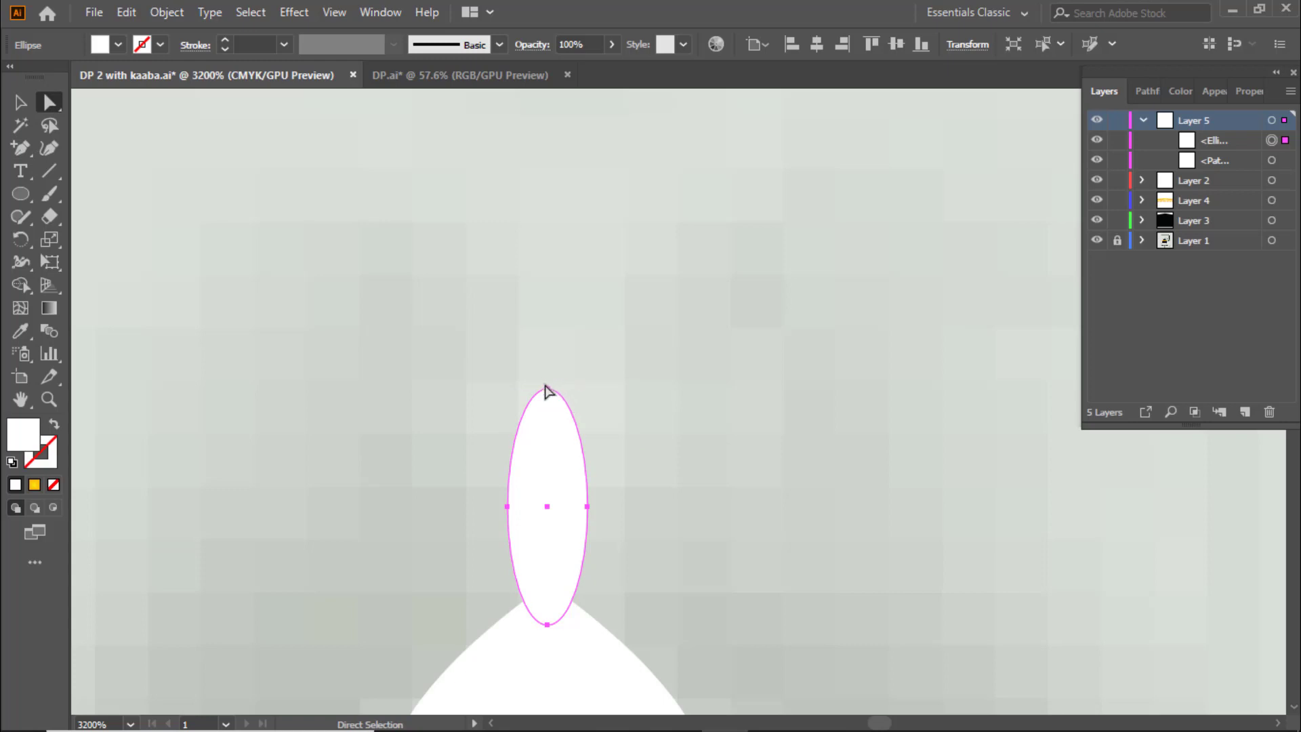
pyautogui.moveTo(548, 392); pyautogui.dragTo(553, 315)
pyautogui.hotkey('ctrl', '+')
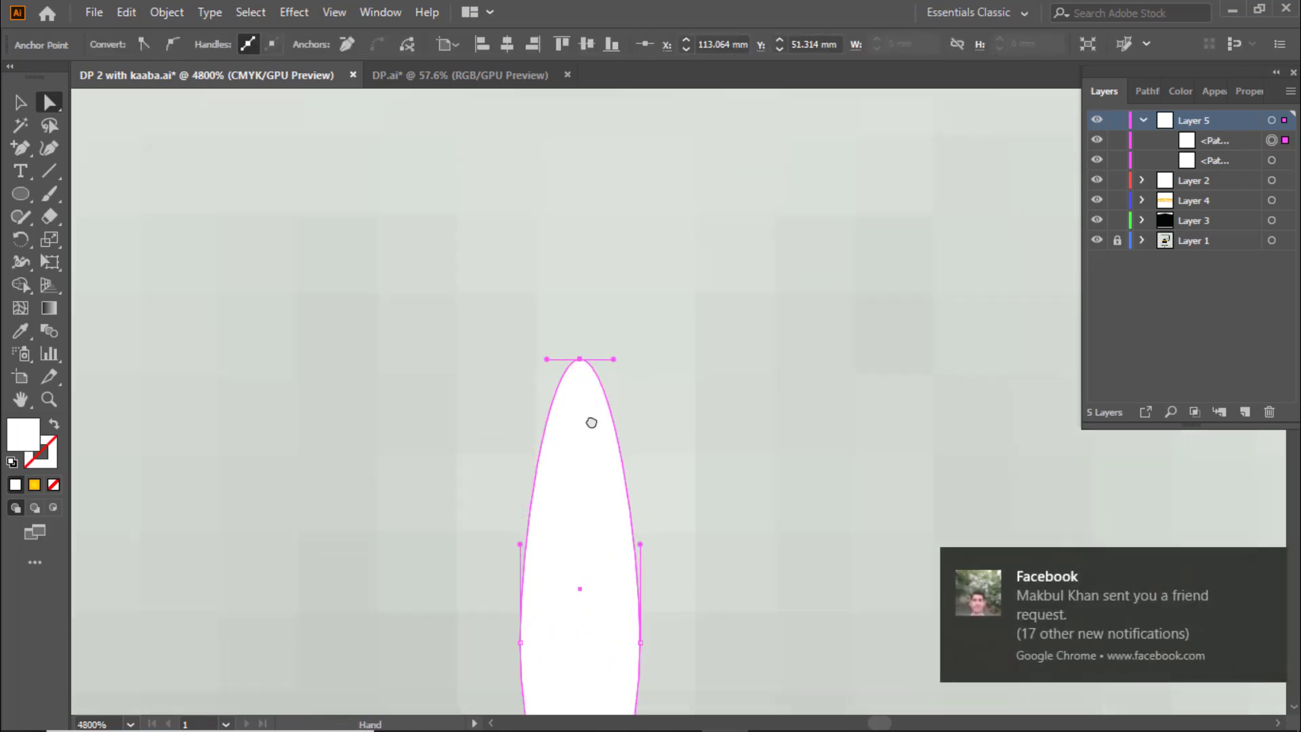
pyautogui.moveTo(592, 422); pyautogui.dragTo(605, 328)
pyautogui.moveTo(597, 263)
pyautogui.mouseDown()
pyautogui.moveTo(568, 480)
pyautogui.moveTo(571, 412)
pyautogui.mouseUp()
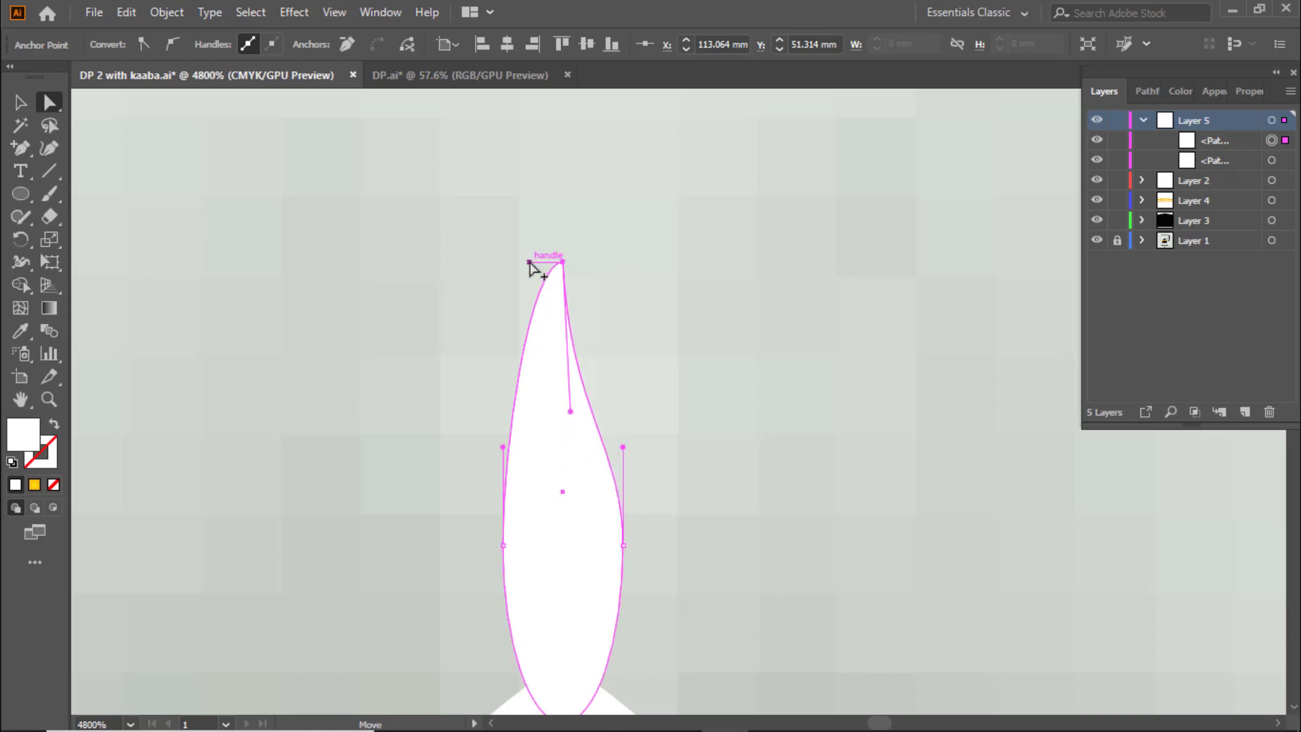
pyautogui.moveTo(530, 262); pyautogui.dragTo(551, 410)
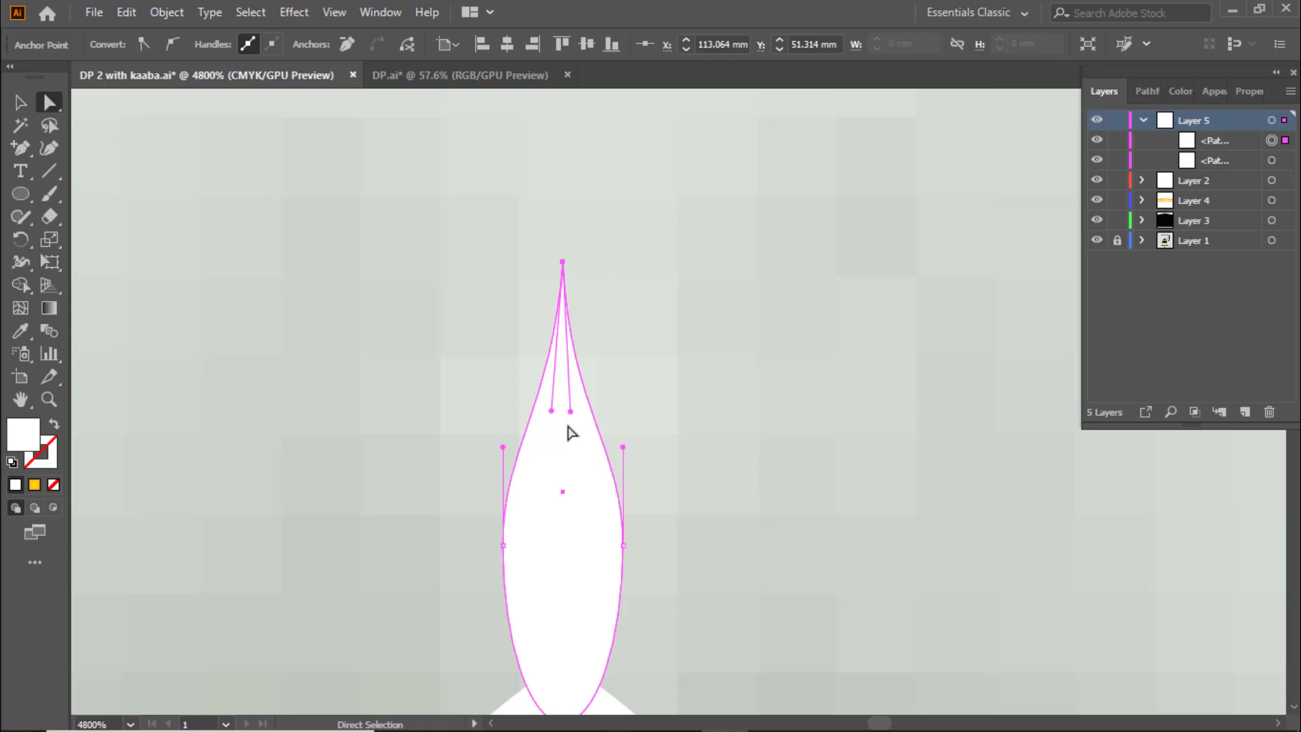
pyautogui.scroll(5, 671, 388)
pyautogui.moveTo(783, 539); pyautogui.dragTo(635, 448)
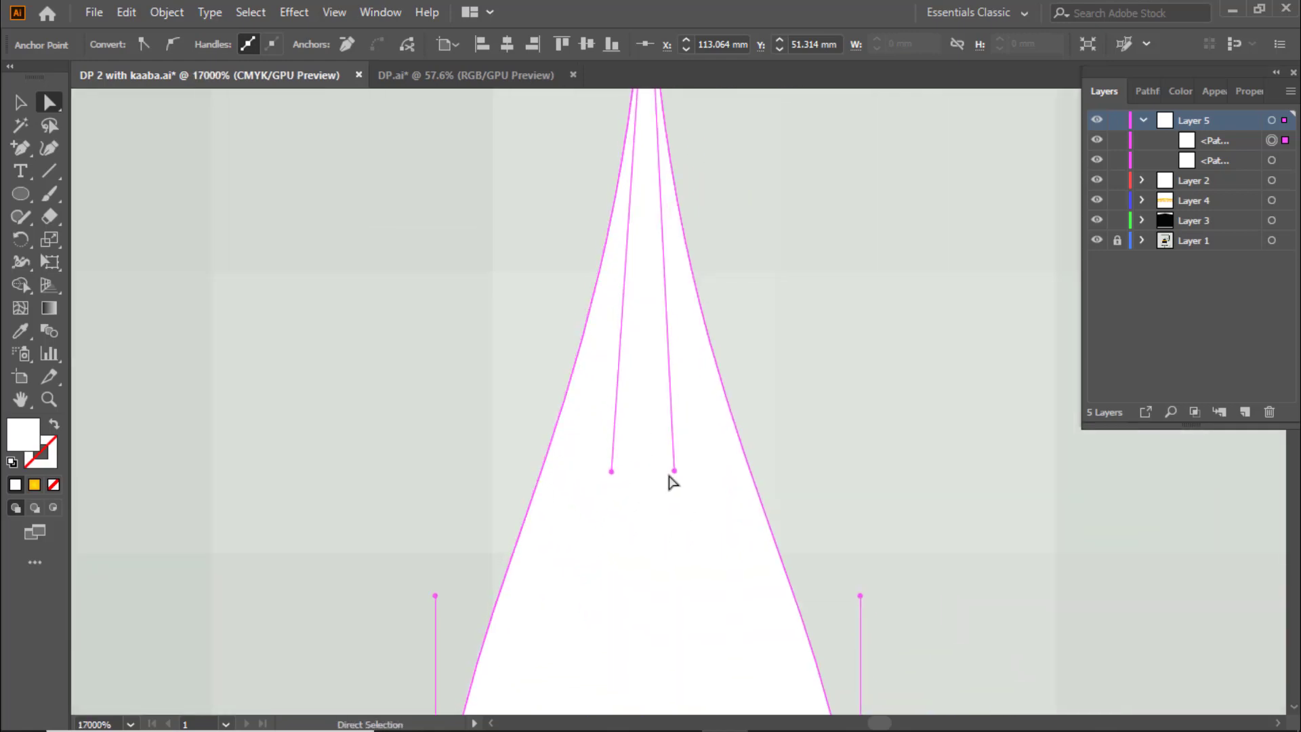
pyautogui.scroll(-3, 671, 479)
pyautogui.scroll(-3, 729, 377)
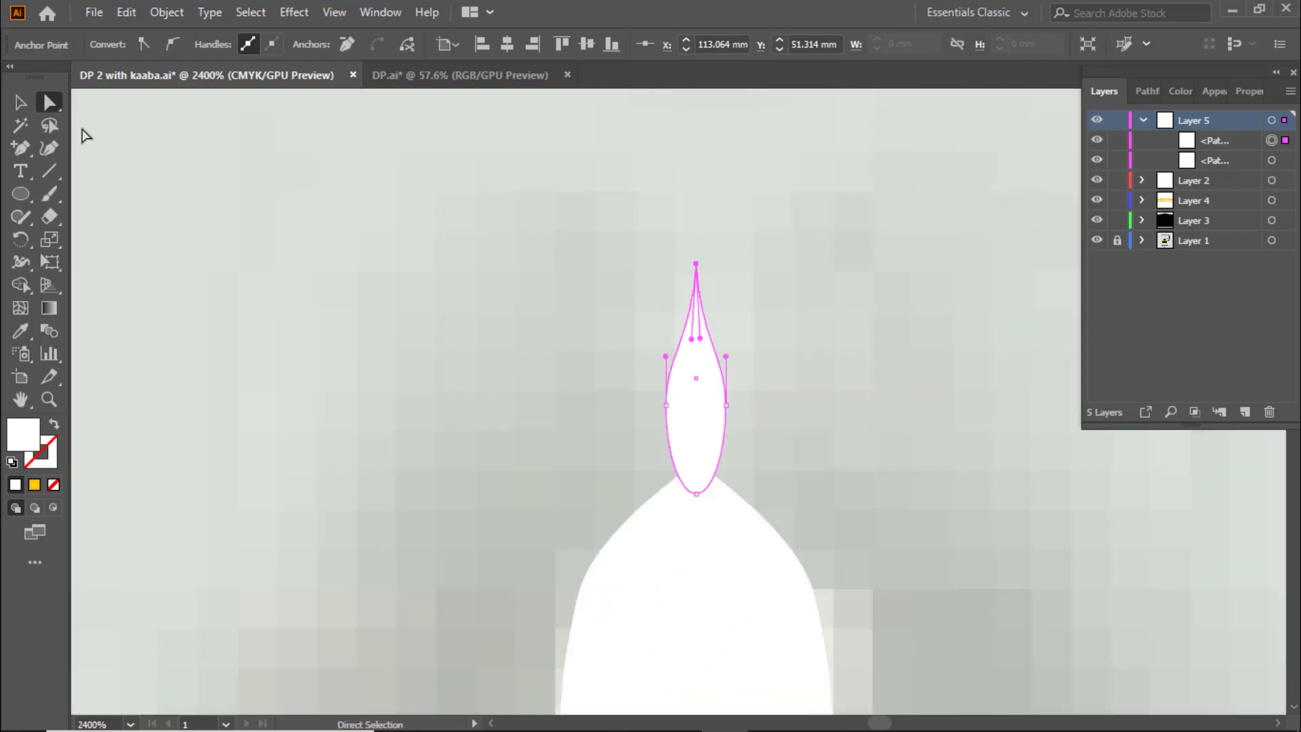
# Step: Unite the teardrop and dome into one shape with the Shape Builder tool
pyautogui.hotkey('ctrl', 'a')
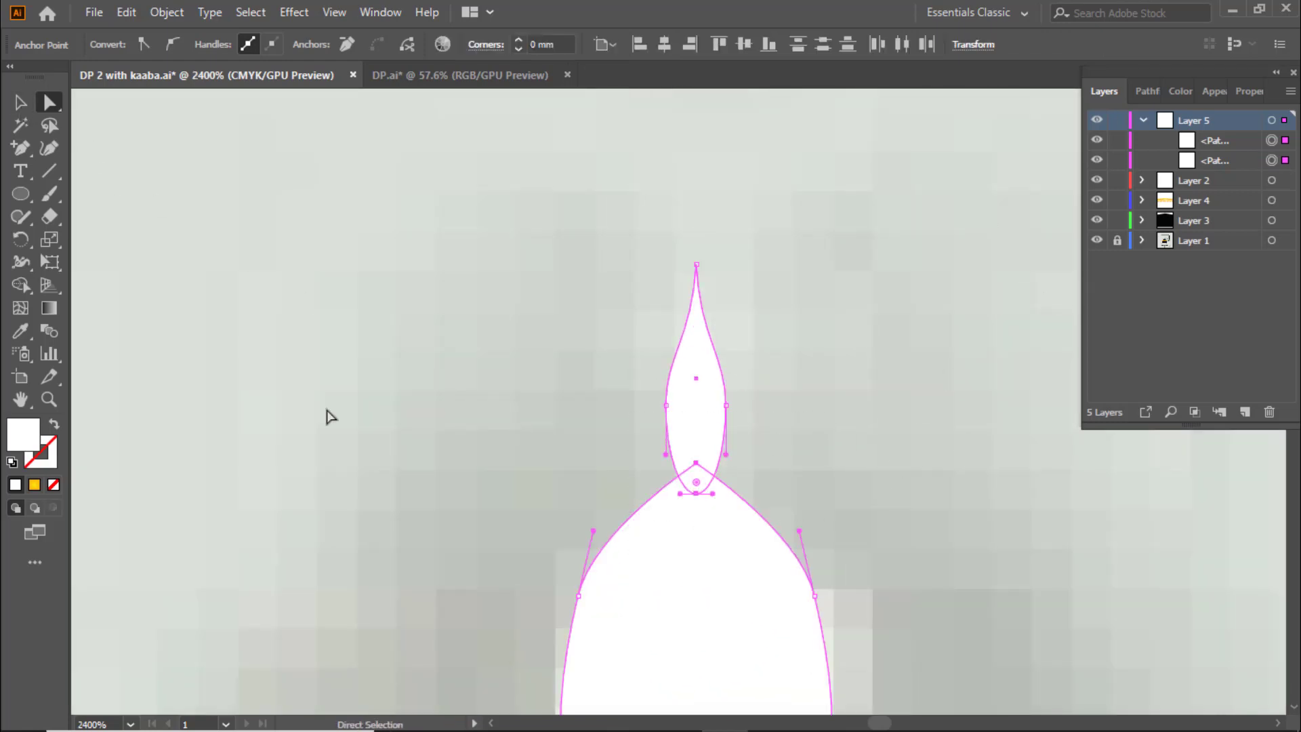
pyautogui.click(21, 284)
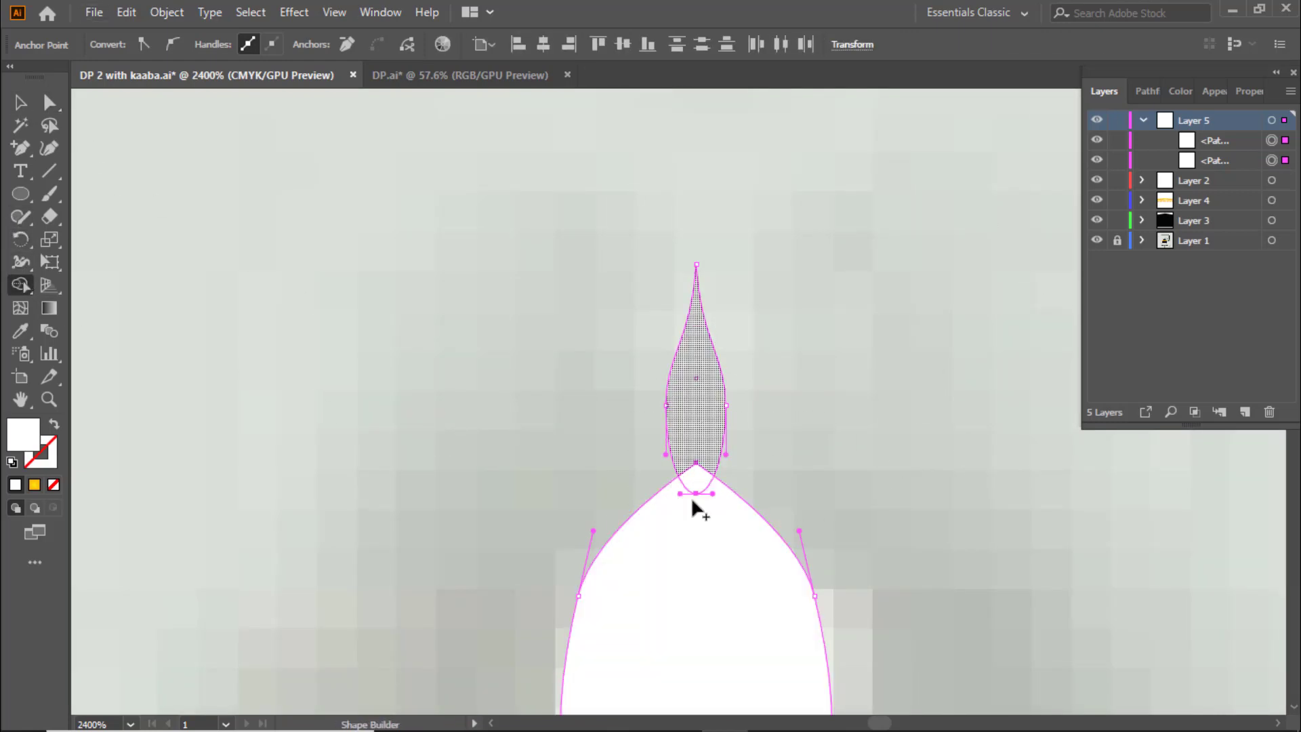
pyautogui.moveTo(692, 501); pyautogui.dragTo(694, 505)
pyautogui.click(20, 101)
# Step: Collapse the minaret drawing layer (Layer 5) in the Layers panel
pyautogui.scroll(-1, 804, 413)
pyautogui.scroll(-1, 803, 417)
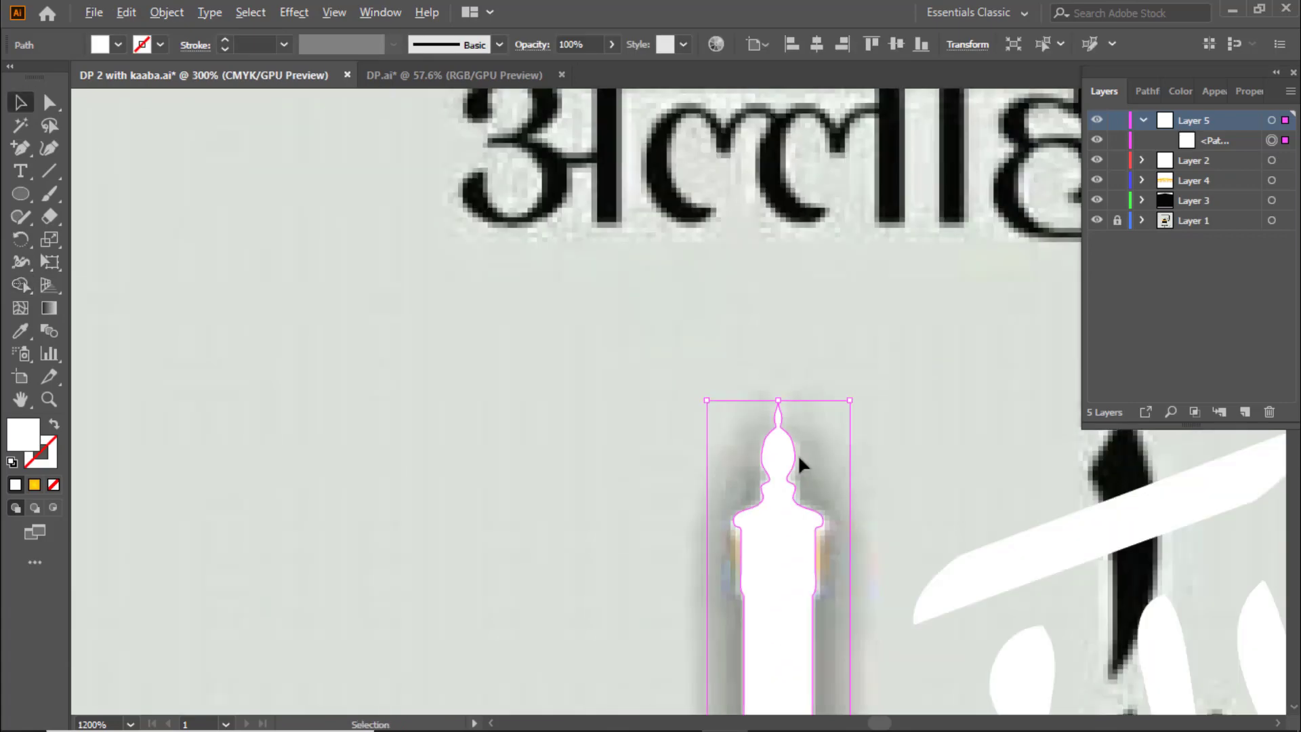
pyautogui.scroll(-1, 799, 468)
pyautogui.scroll(-1, 678, 339)
pyautogui.scroll(-1, 650, 353)
pyautogui.scroll(-1, 745, 410)
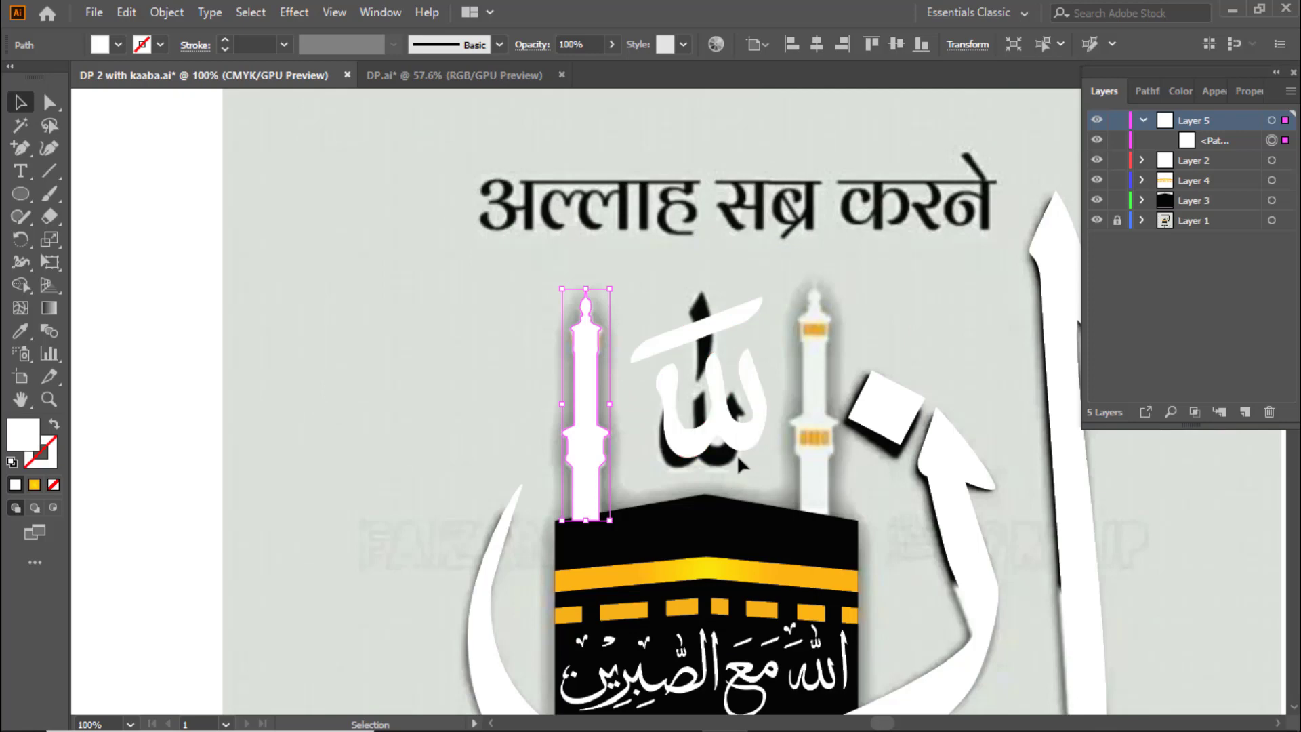
pyautogui.scroll(1, 617, 466)
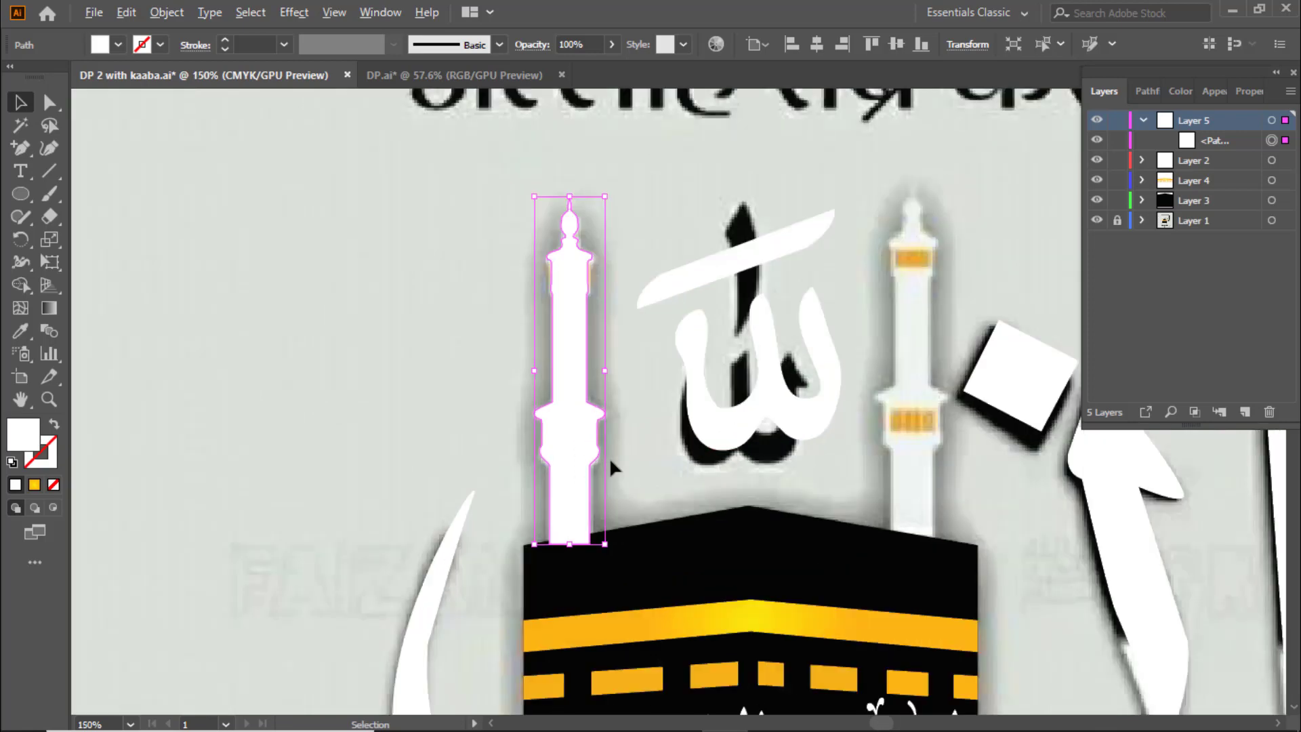
pyautogui.scroll(2, 609, 457)
pyautogui.click(1142, 120)
# Step: Hide the minaret drawing layer
pyautogui.click(1096, 120)
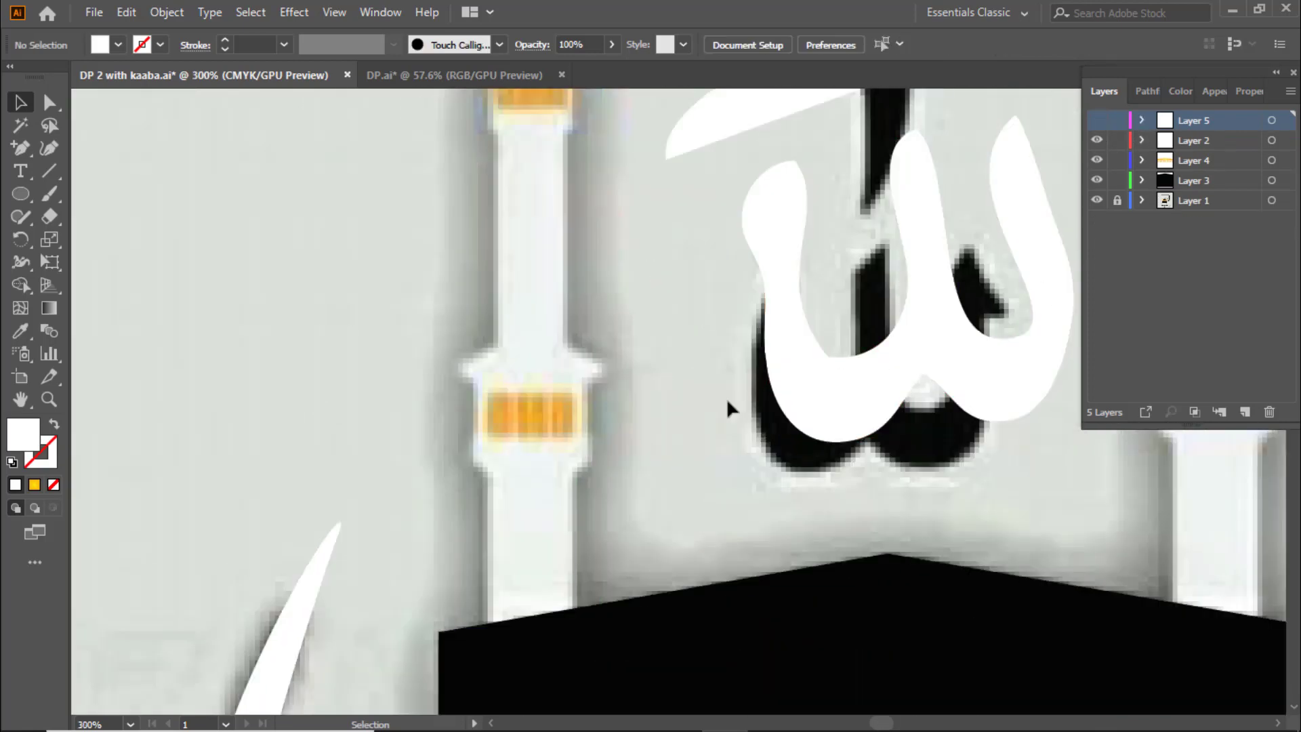
pyautogui.scroll(1, 526, 404)
pyautogui.scroll(2, 526, 404)
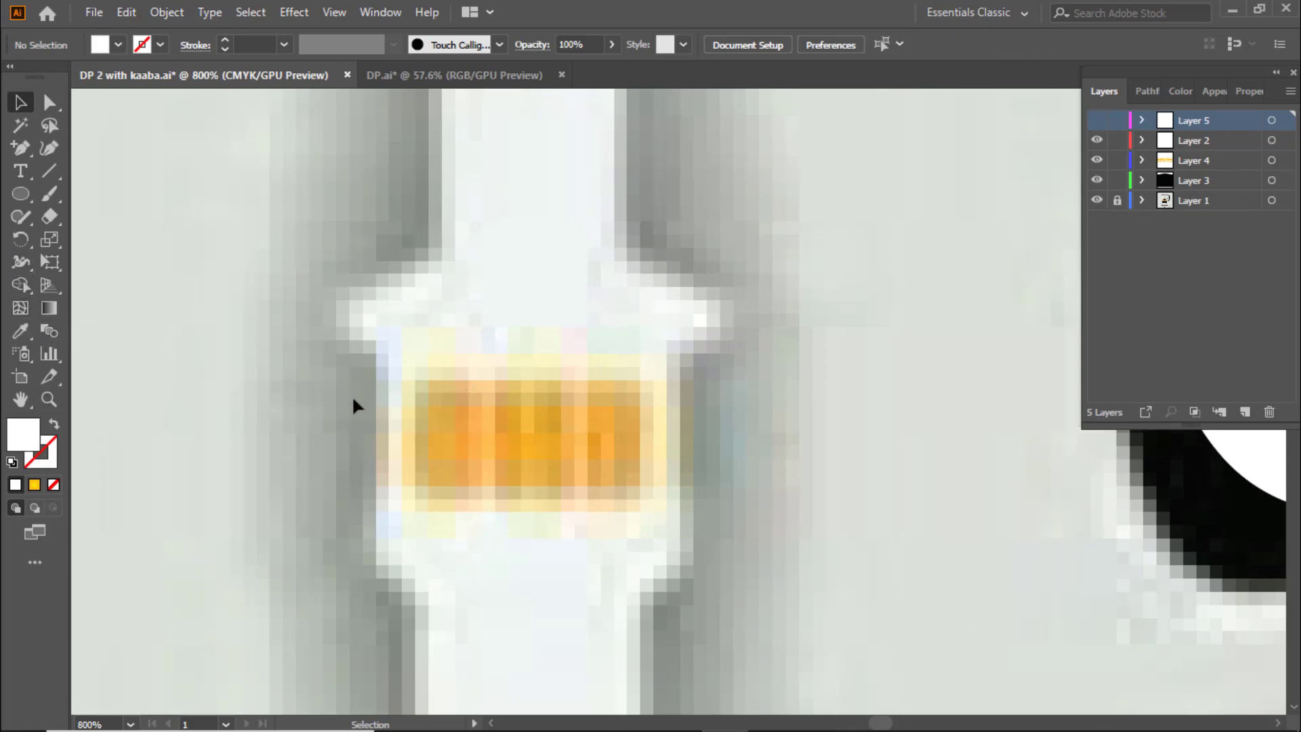
pyautogui.scroll(-3, 508, 452)
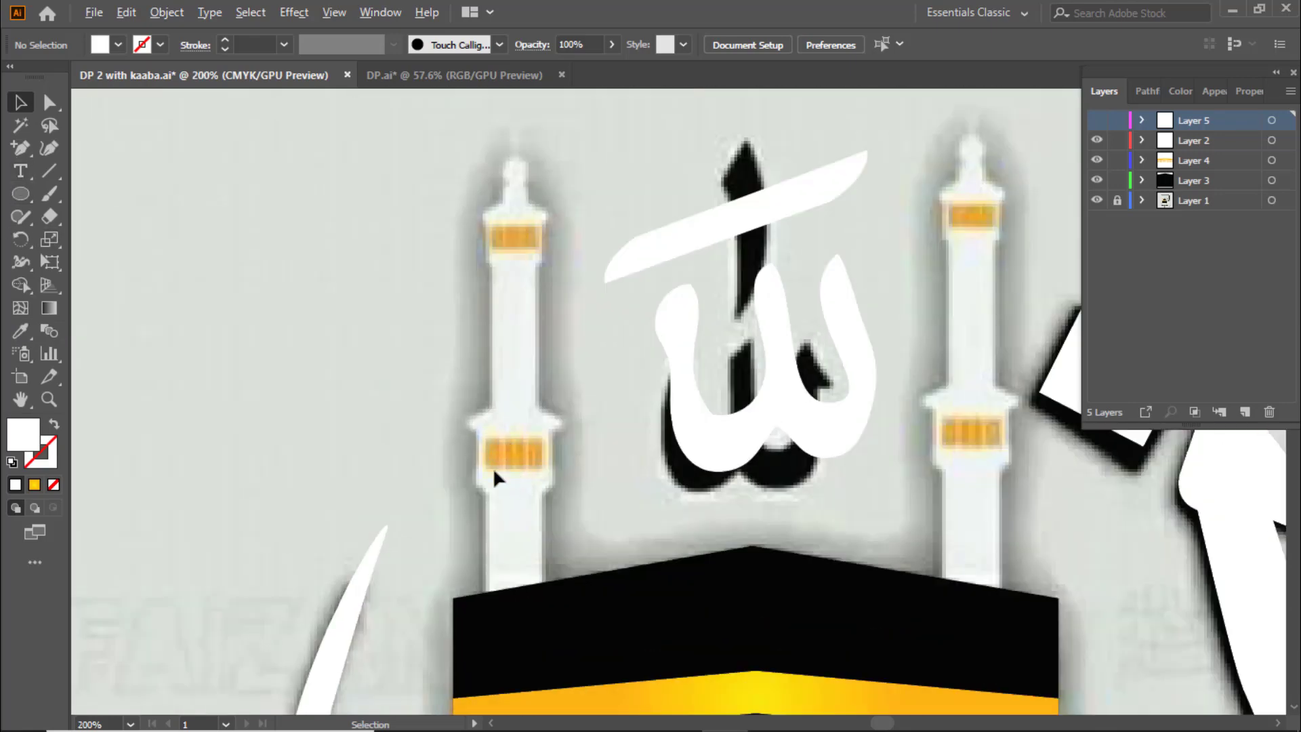
pyautogui.scroll(1, 511, 458)
pyautogui.scroll(2, 506, 445)
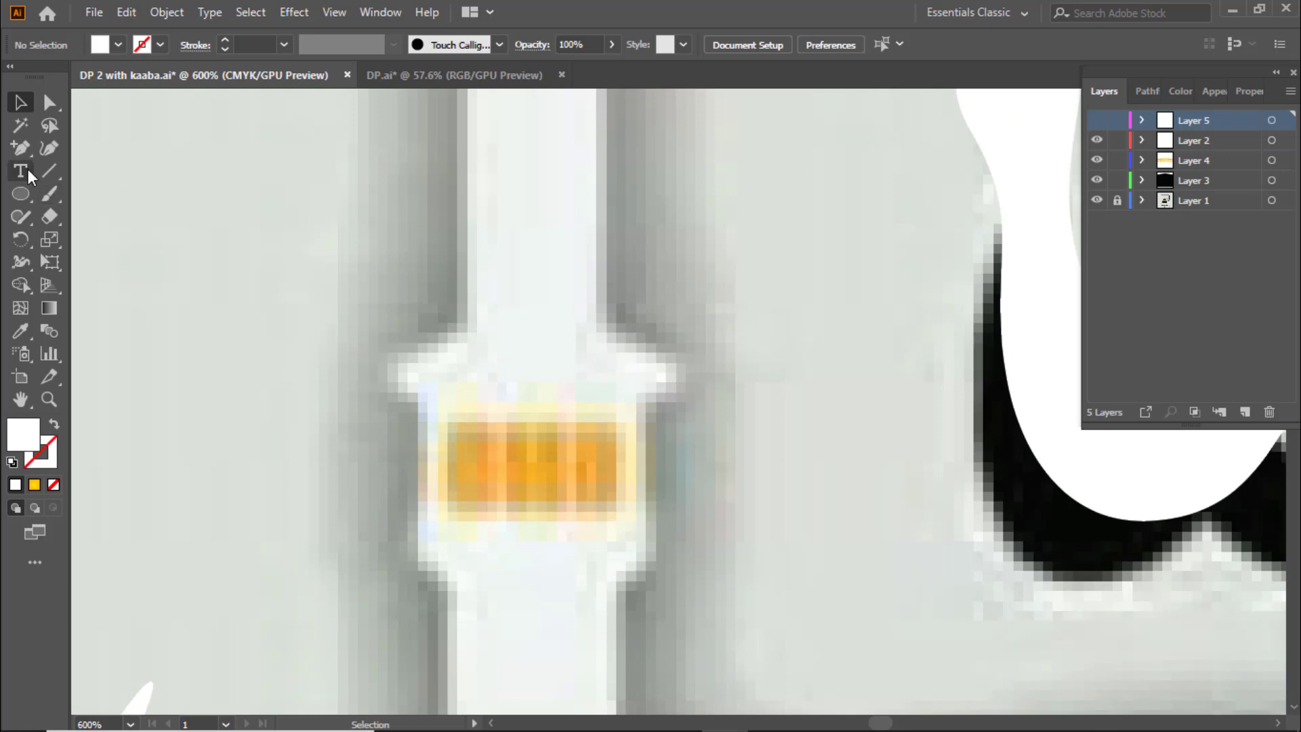
# Step: On new Layer 6, draw a yellow-orange gradient bar over the lower band's left part
pyautogui.moveTo(20, 194); pyautogui.dragTo(95, 198)
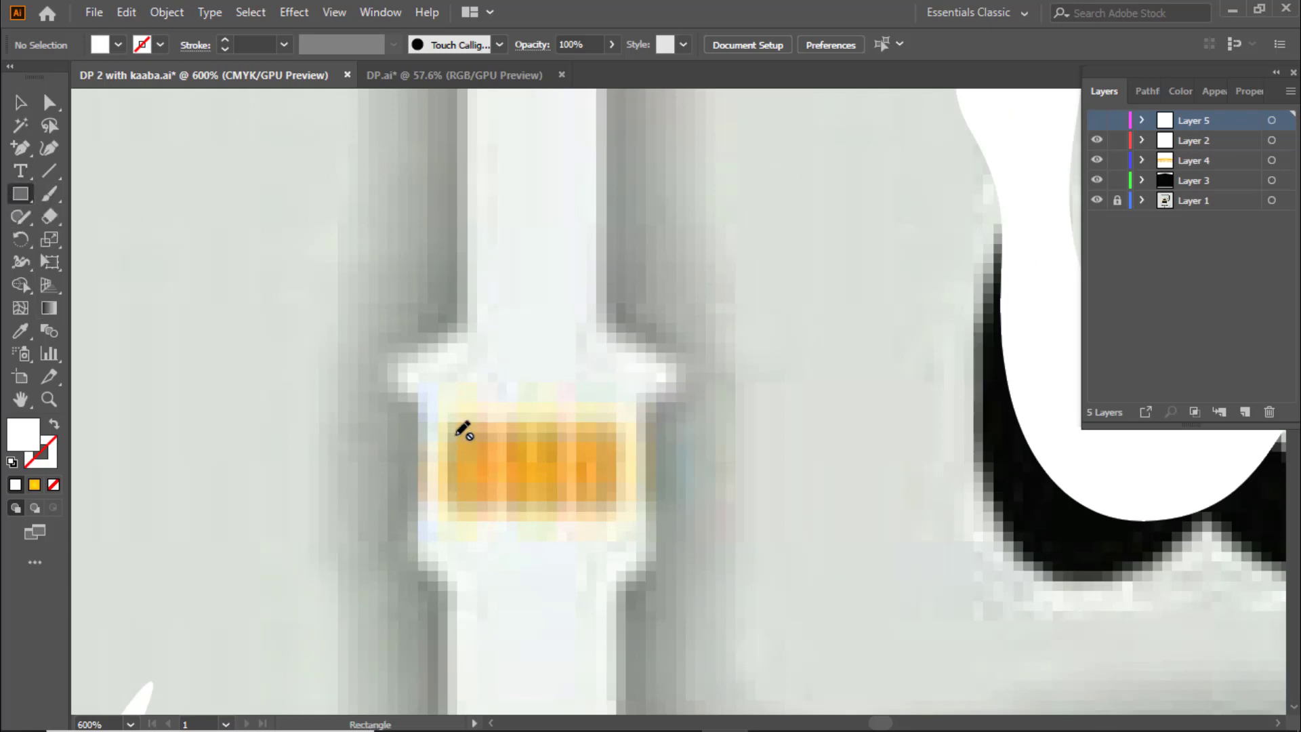
pyautogui.click(1245, 412)
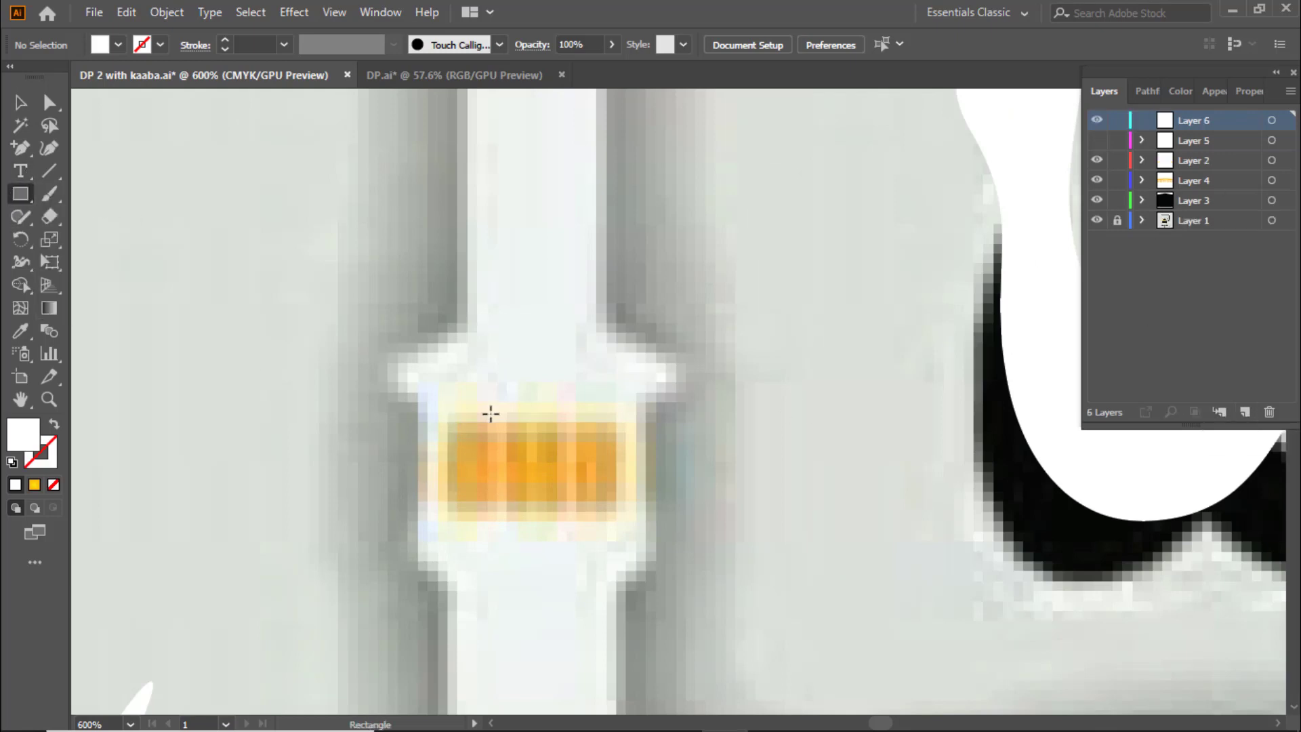
pyautogui.moveTo(447, 425); pyautogui.dragTo(492, 521)
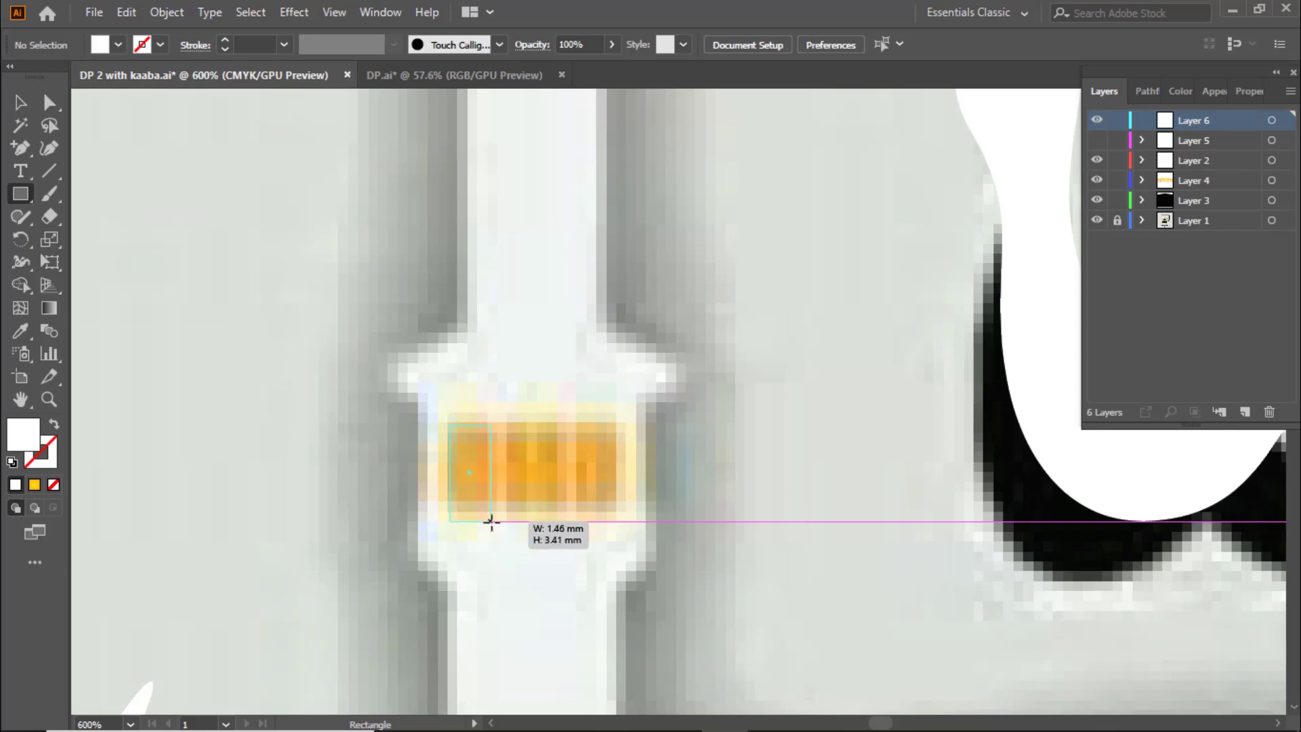
pyautogui.click(34, 485)
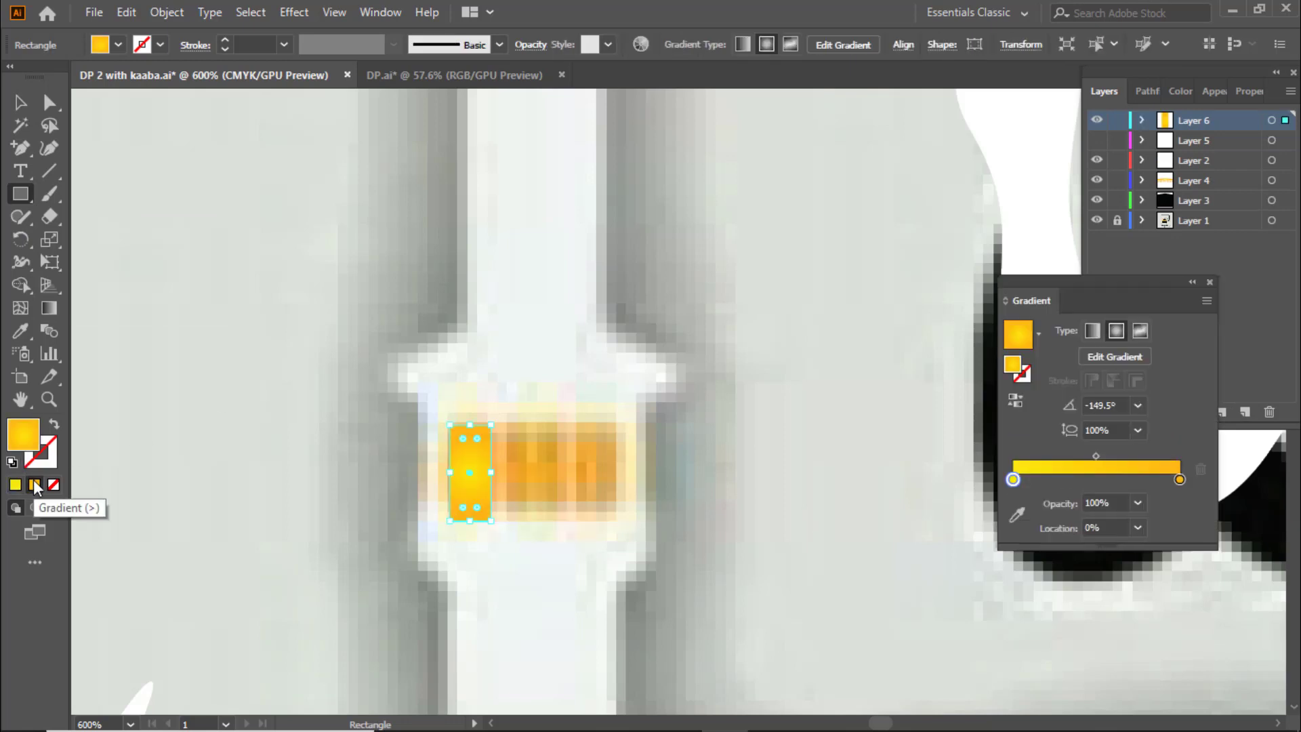
pyautogui.click(19, 103)
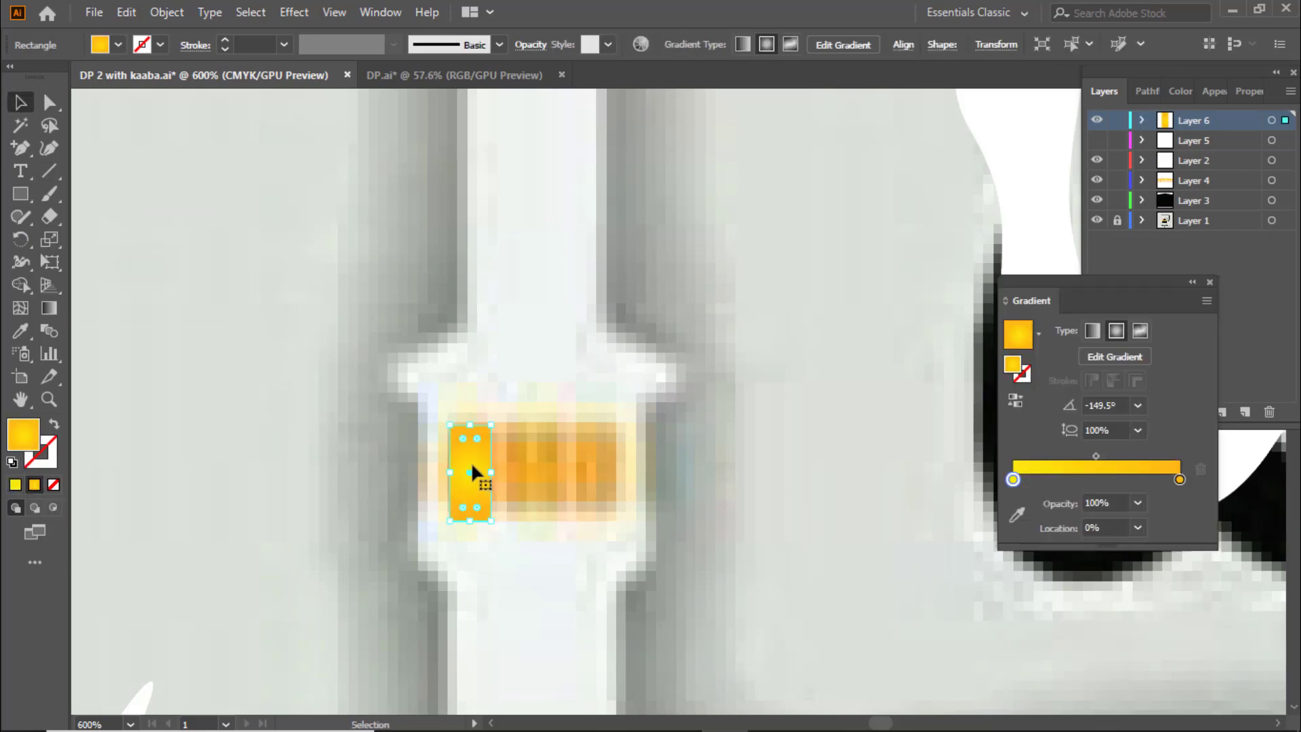
pyautogui.hotkey('ctrl', '+')
pyautogui.hotkey('ctrl', '+')
pyautogui.hotkey('ctrl', '+')
# Step: Alt-drag copies of the gradient bar to make four bars across the lower band
pyautogui.keyDown('alt'); pyautogui.moveTo(250, 364); pyautogui.dragTo(368, 365); pyautogui.keyUp('alt')
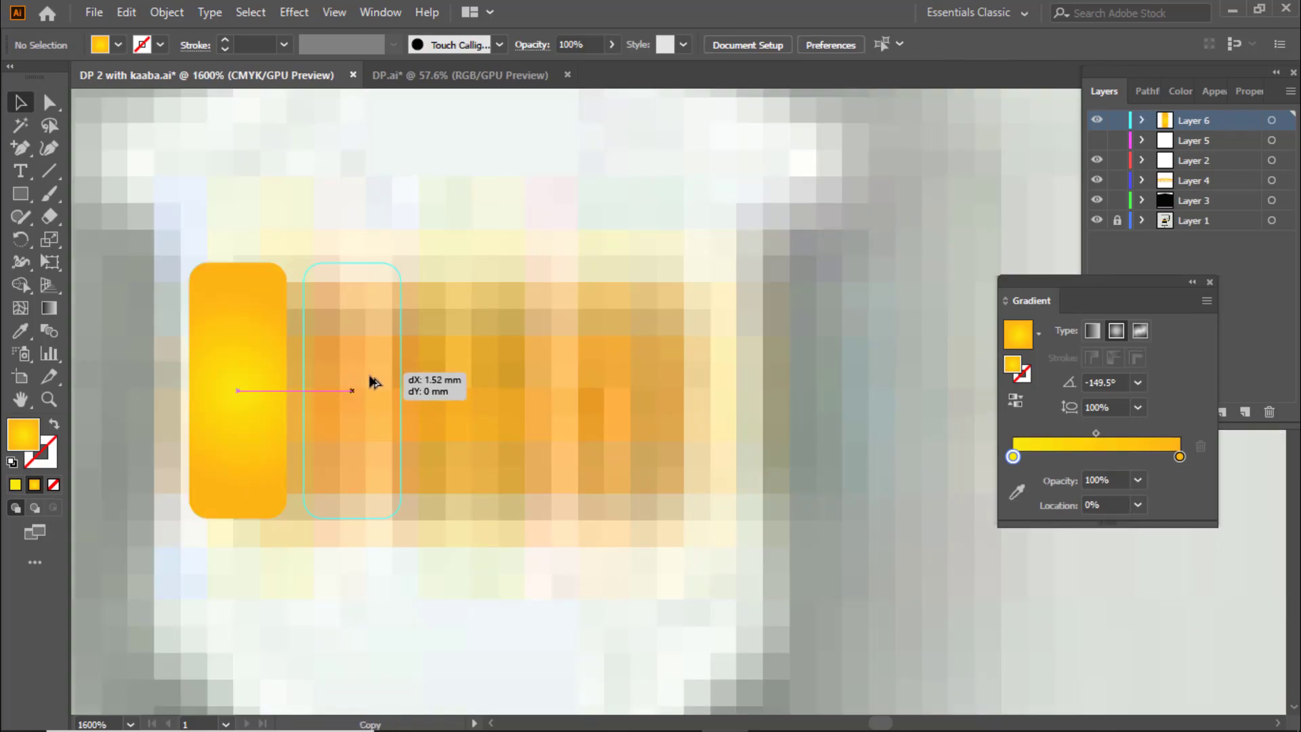
pyautogui.keyDown('shift'); pyautogui.click(238, 398); pyautogui.keyUp('shift')
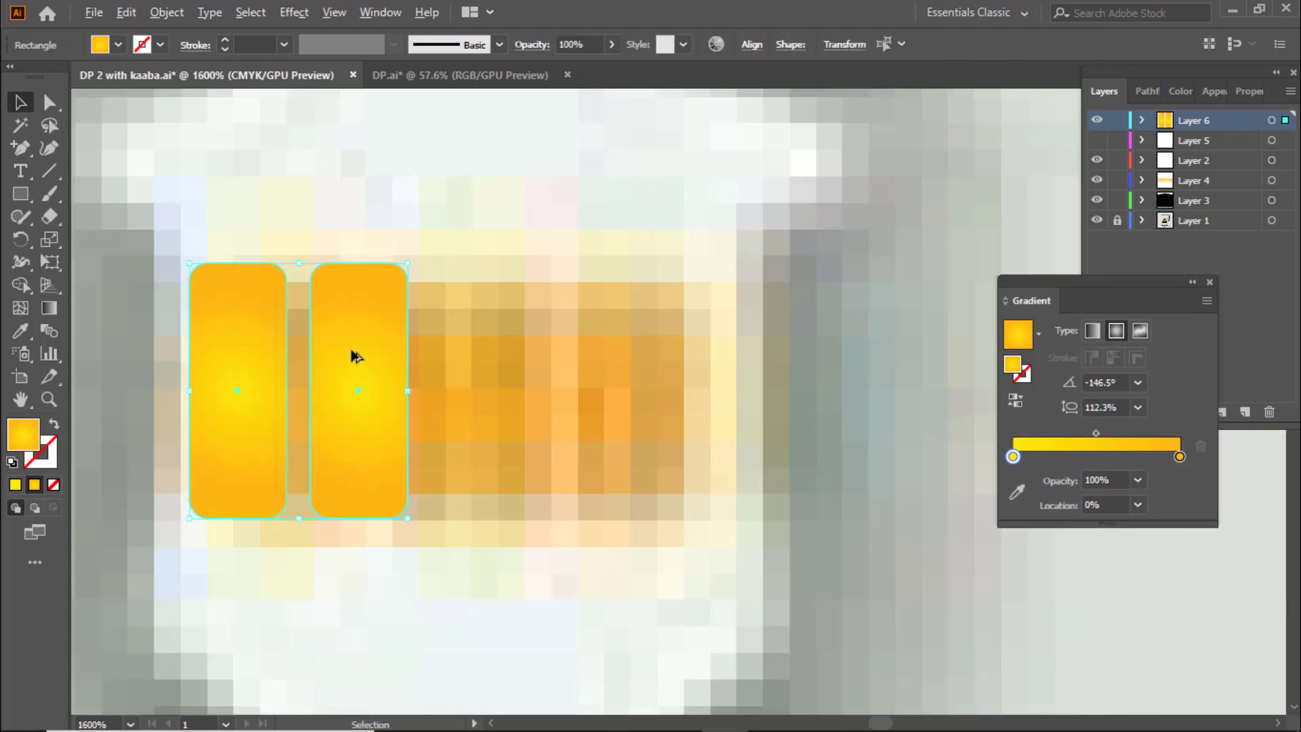
pyautogui.keyDown('alt'); pyautogui.moveTo(351, 354); pyautogui.dragTo(599, 360); pyautogui.keyUp('alt')
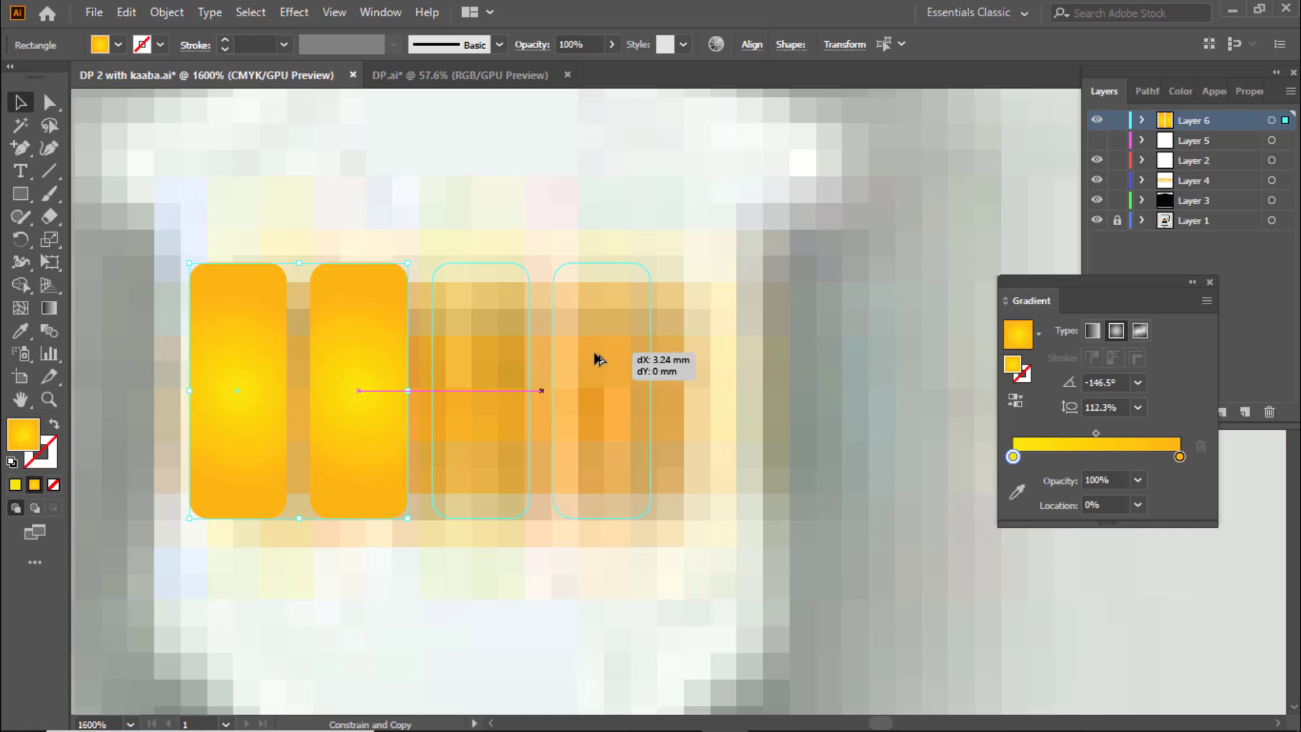
pyautogui.moveTo(597, 359); pyautogui.dragTo(612, 391)
pyautogui.moveTo(234, 408); pyautogui.dragTo(234, 408)
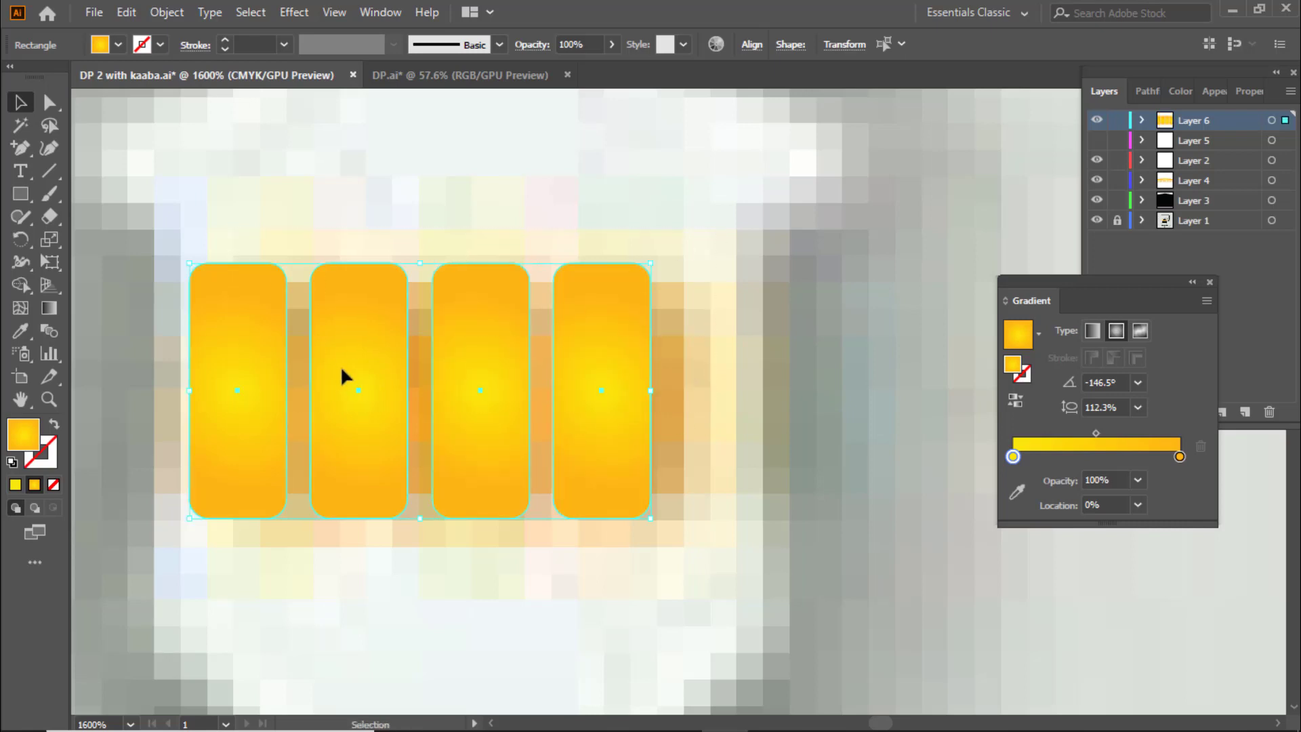
pyautogui.moveTo(341, 365); pyautogui.dragTo(373, 368)
pyautogui.scroll(-5, 531, 515)
# Step: Copy the four gold bars up to the upper band and shrink them from the corner
pyautogui.scroll(3, 554, 435)
pyautogui.moveTo(554, 436)
pyautogui.mouseDown()
pyautogui.moveTo(542, 698)
pyautogui.moveTo(546, 268)
pyautogui.mouseUp()
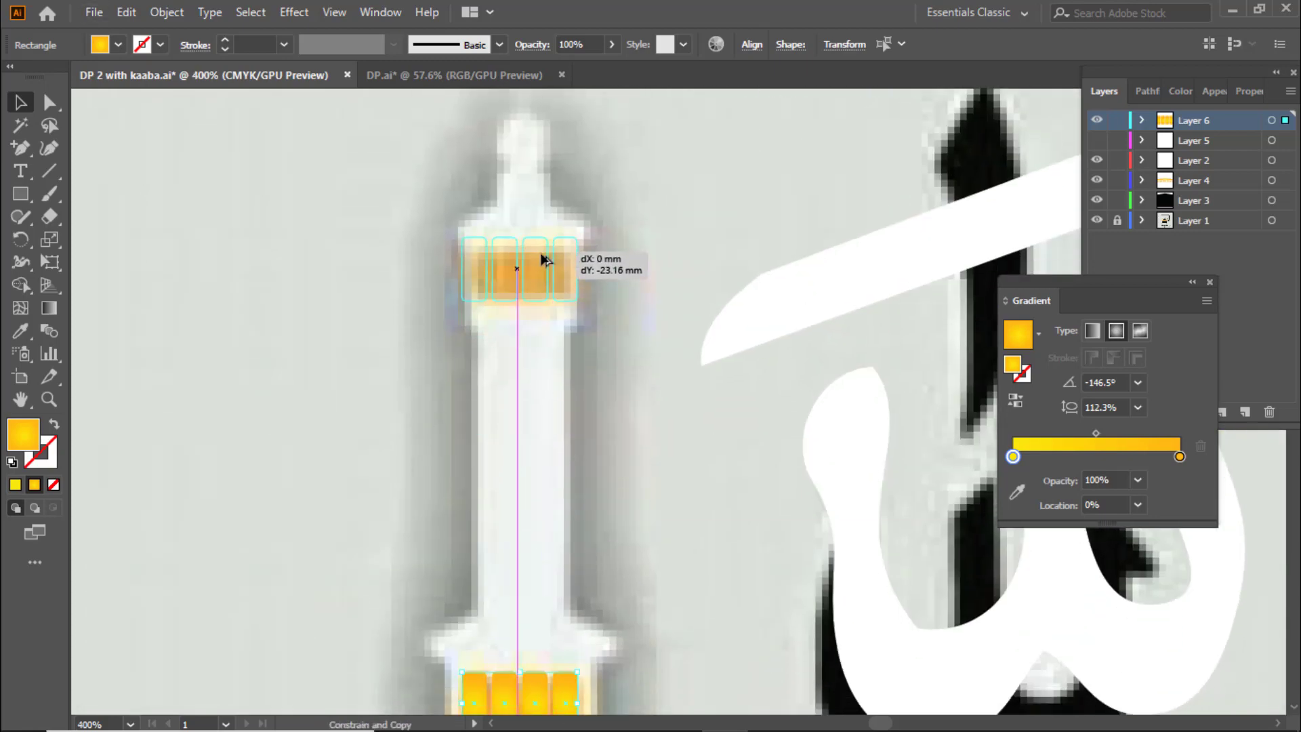
pyautogui.scroll(3, 546, 268)
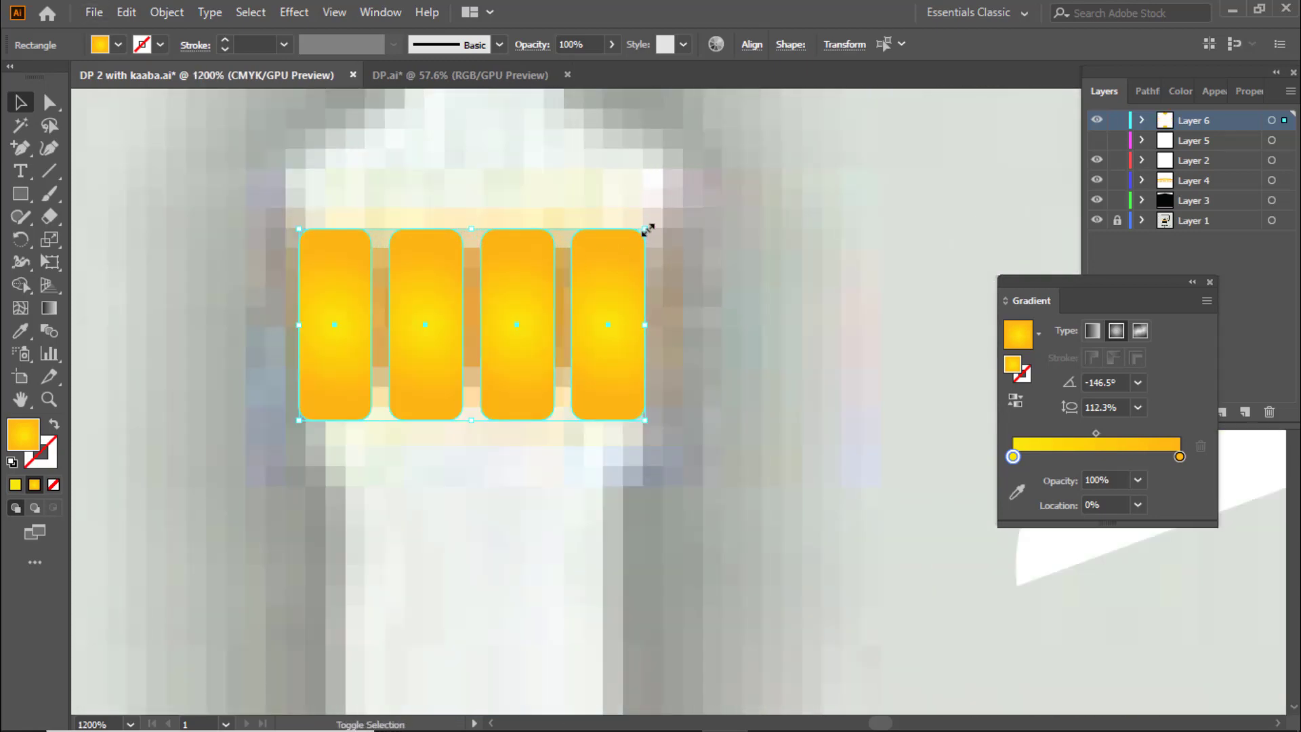
pyautogui.click(645, 230)
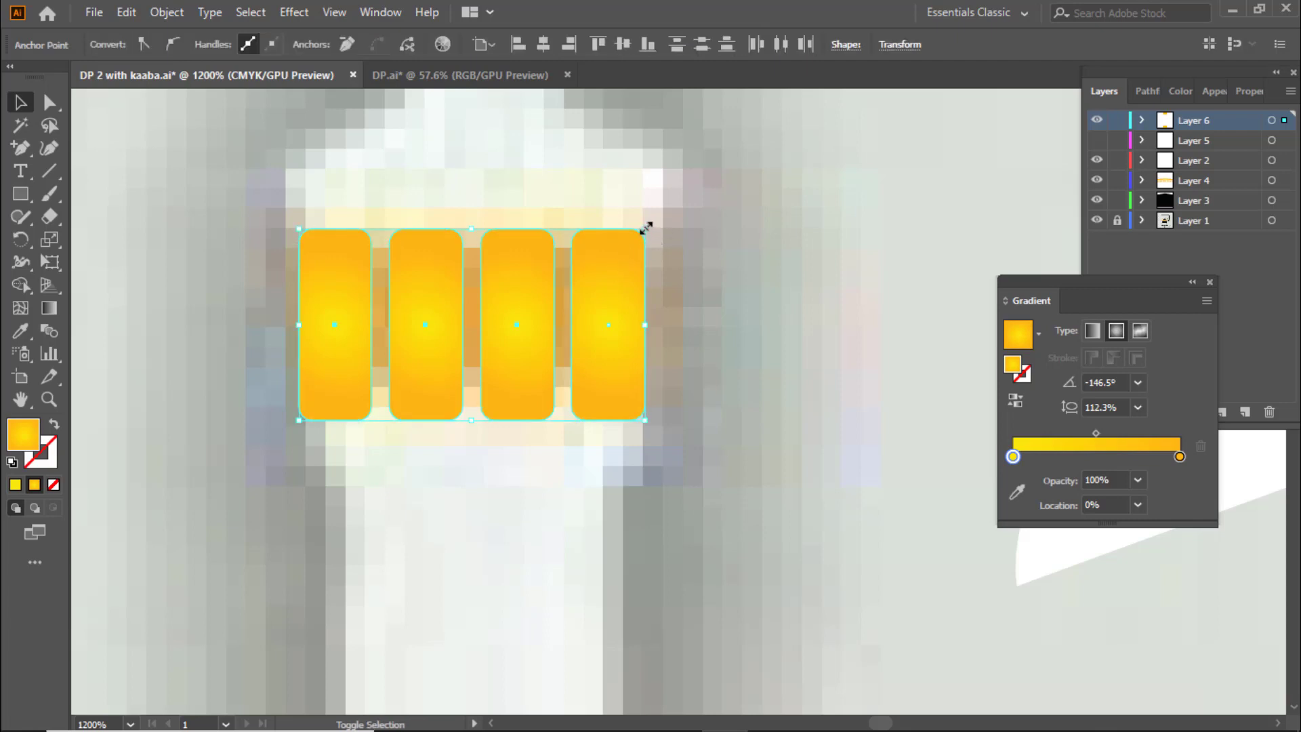
pyautogui.moveTo(646, 228)
pyautogui.mouseDown()
pyautogui.moveTo(617, 274)
pyautogui.moveTo(645, 229)
pyautogui.mouseUp()
# Step: Adjust the bars' height and position until they fit the upper band
pyautogui.moveTo(473, 421); pyautogui.dragTo(486, 355)
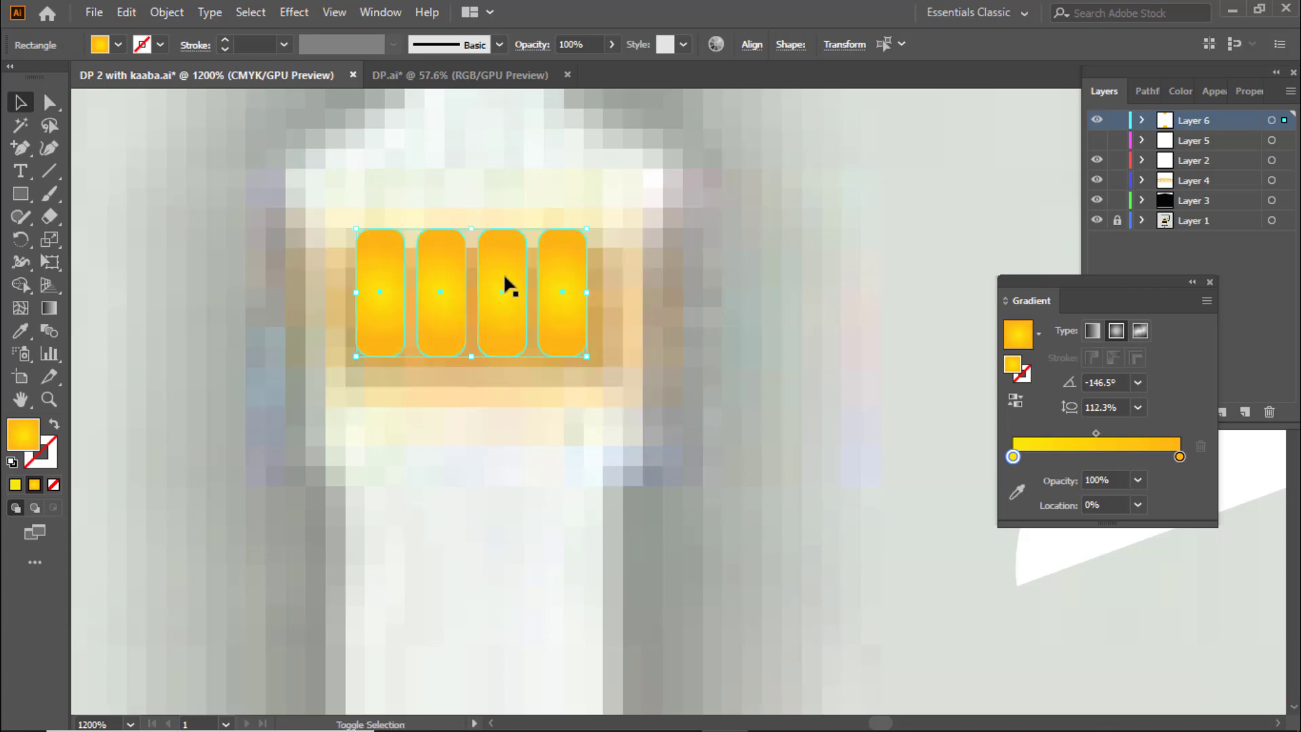
pyautogui.moveTo(501, 271); pyautogui.dragTo(503, 294)
pyautogui.moveTo(472, 379); pyautogui.dragTo(472, 391)
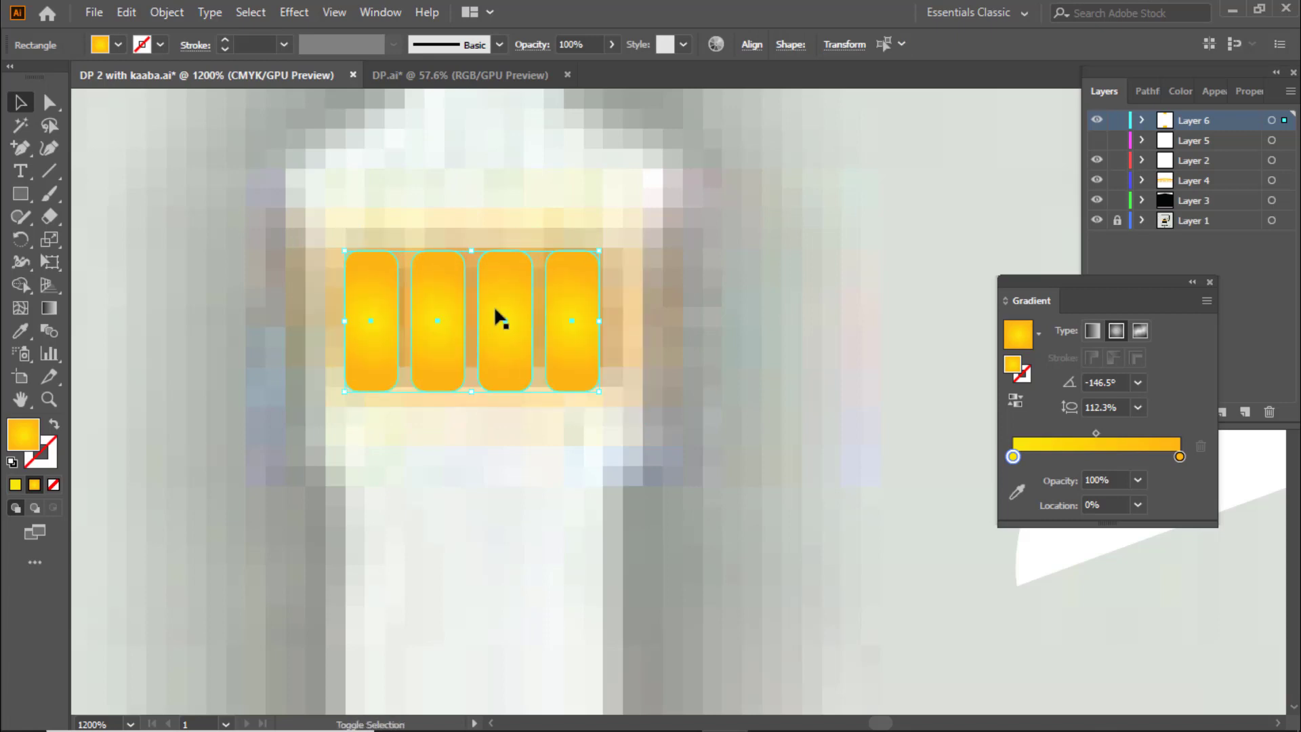
pyautogui.moveTo(502, 300); pyautogui.dragTo(507, 282)
pyautogui.press('Up')
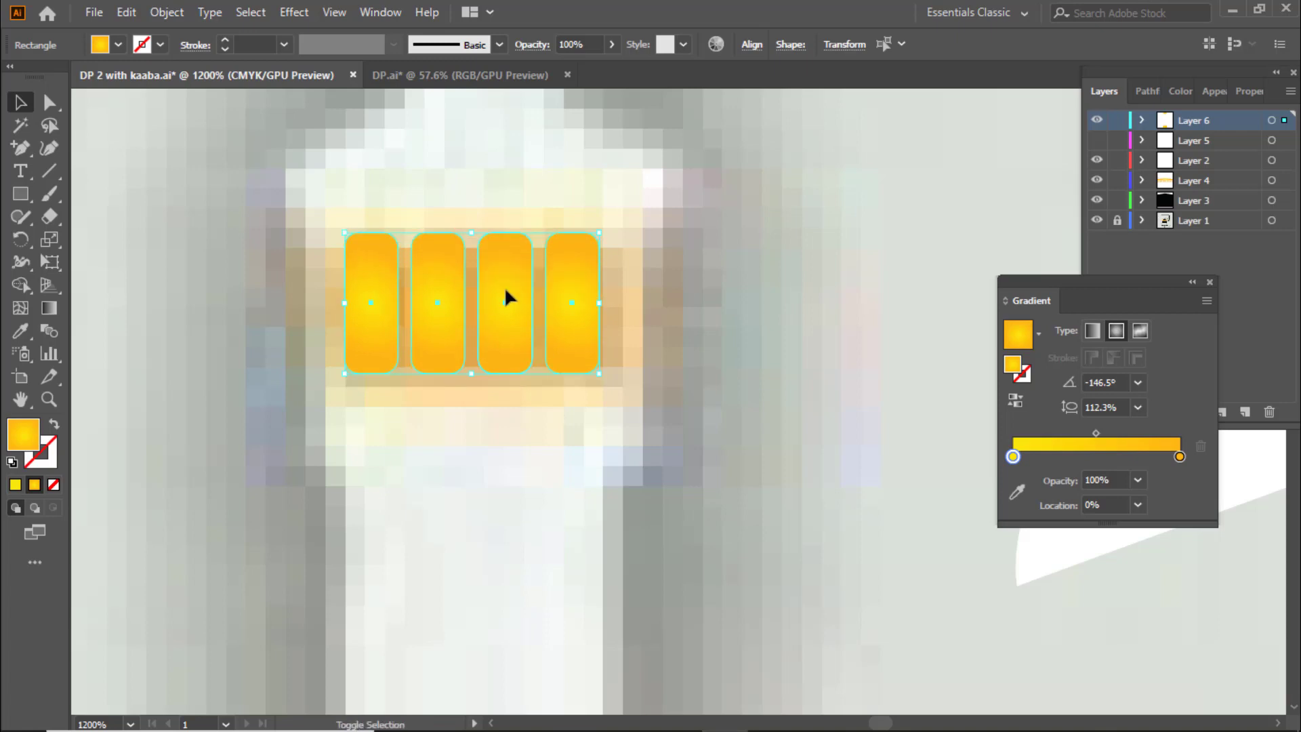
pyautogui.scroll(-3, 502, 400)
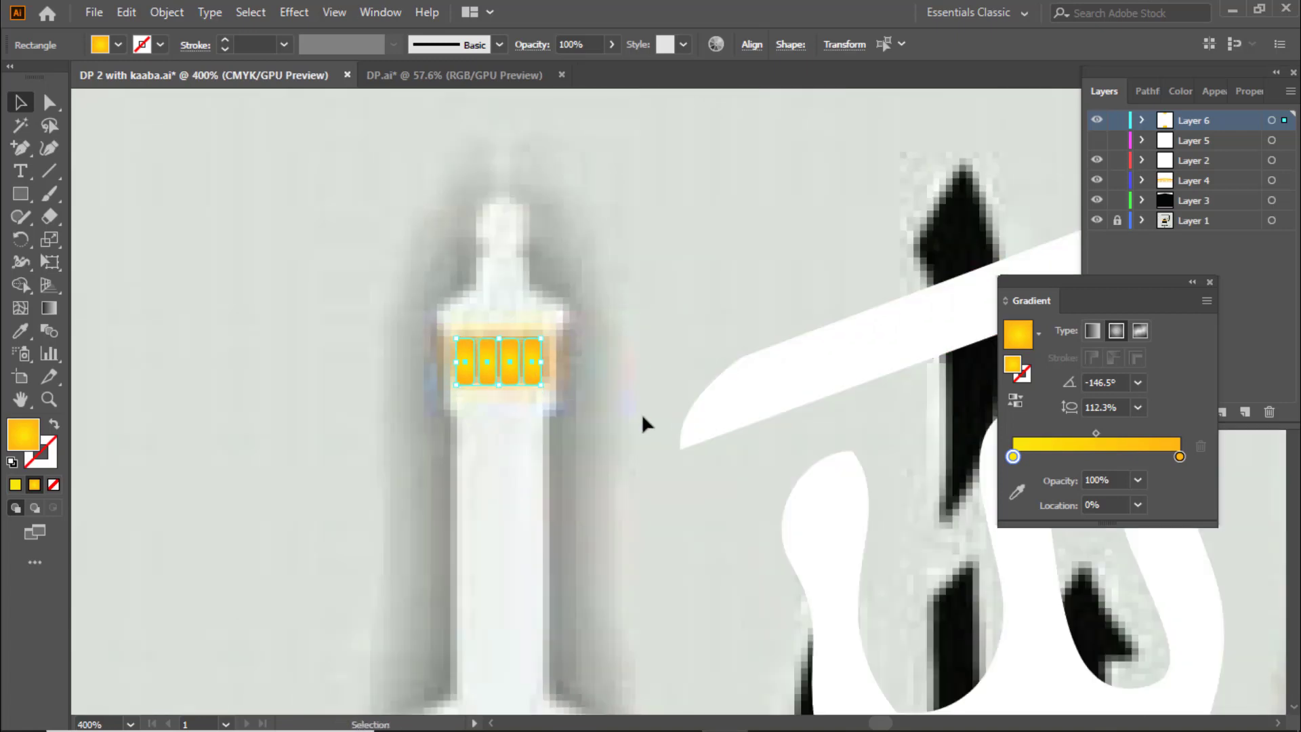
pyautogui.scroll(-2, 526, 415)
# Step: Group the left minaret with its gold bars and move Layer 6 below Layer 5
pyautogui.moveTo(610, 352); pyautogui.dragTo(465, 291)
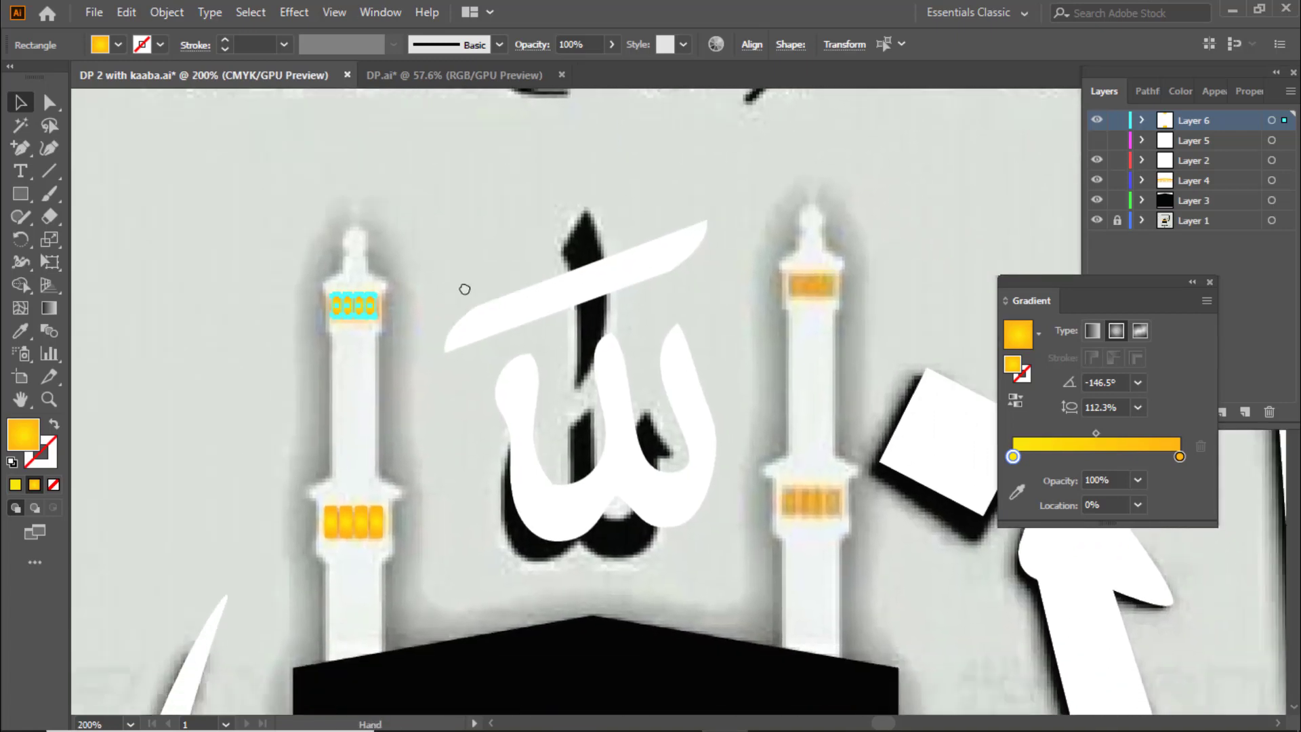
pyautogui.click(1097, 140)
pyautogui.click(403, 366)
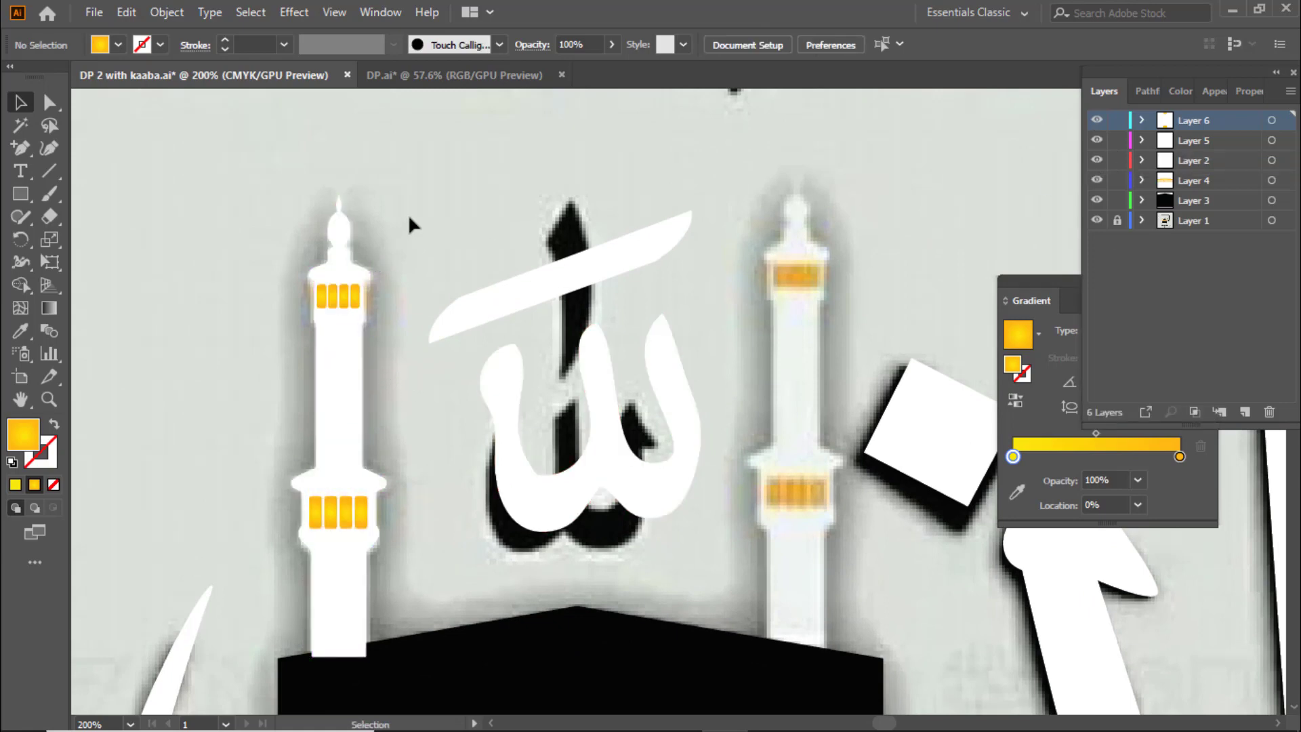
pyautogui.moveTo(408, 214); pyautogui.dragTo(359, 305)
pyautogui.hotkey('ctrl', 'g')
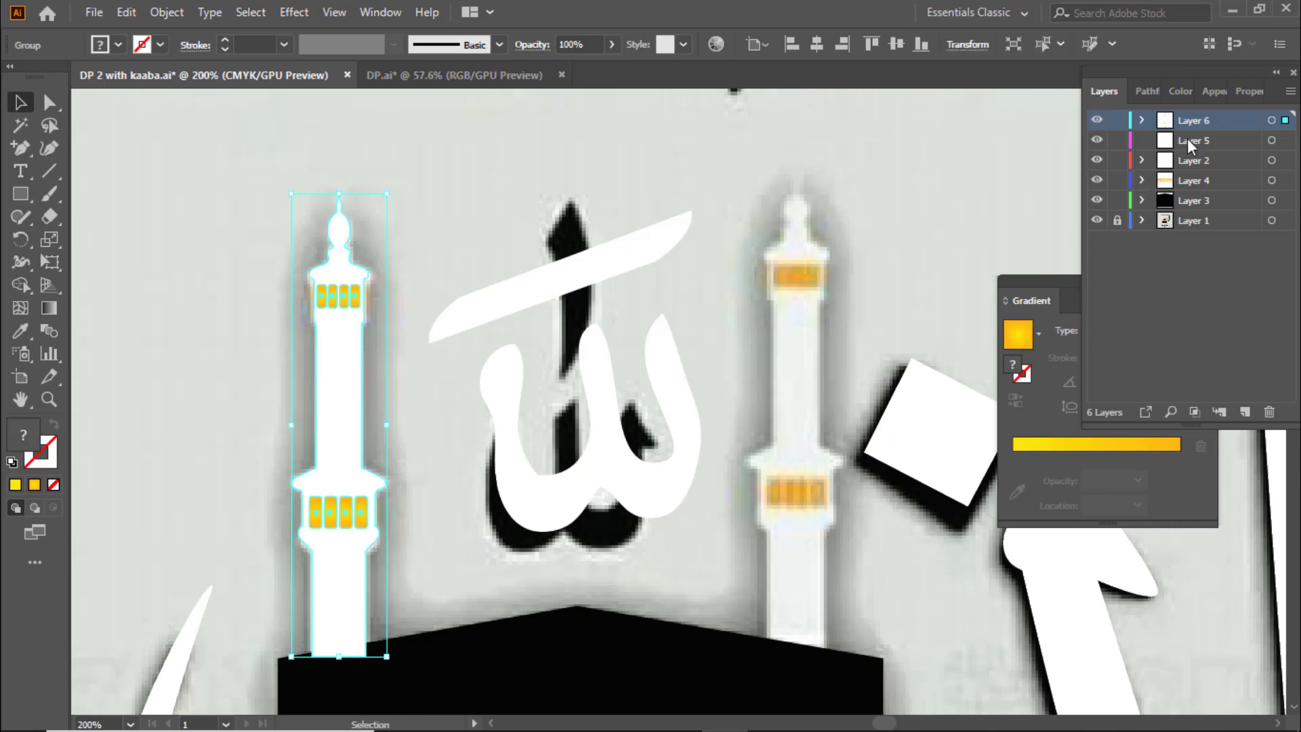
pyautogui.click(1183, 140)
pyautogui.moveTo(1183, 121); pyautogui.dragTo(1152, 142)
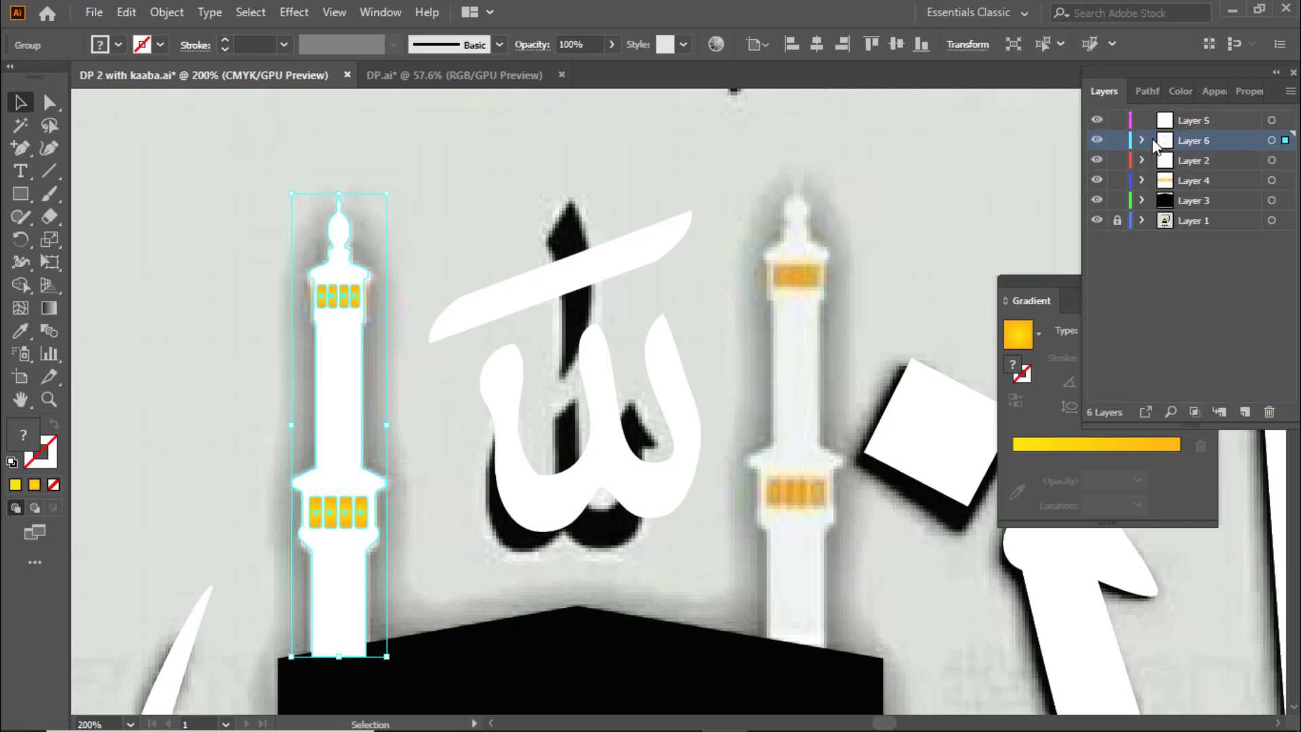
# Step: Alt-drag a copy of the minaret group onto the right tower
pyautogui.click(400, 353)
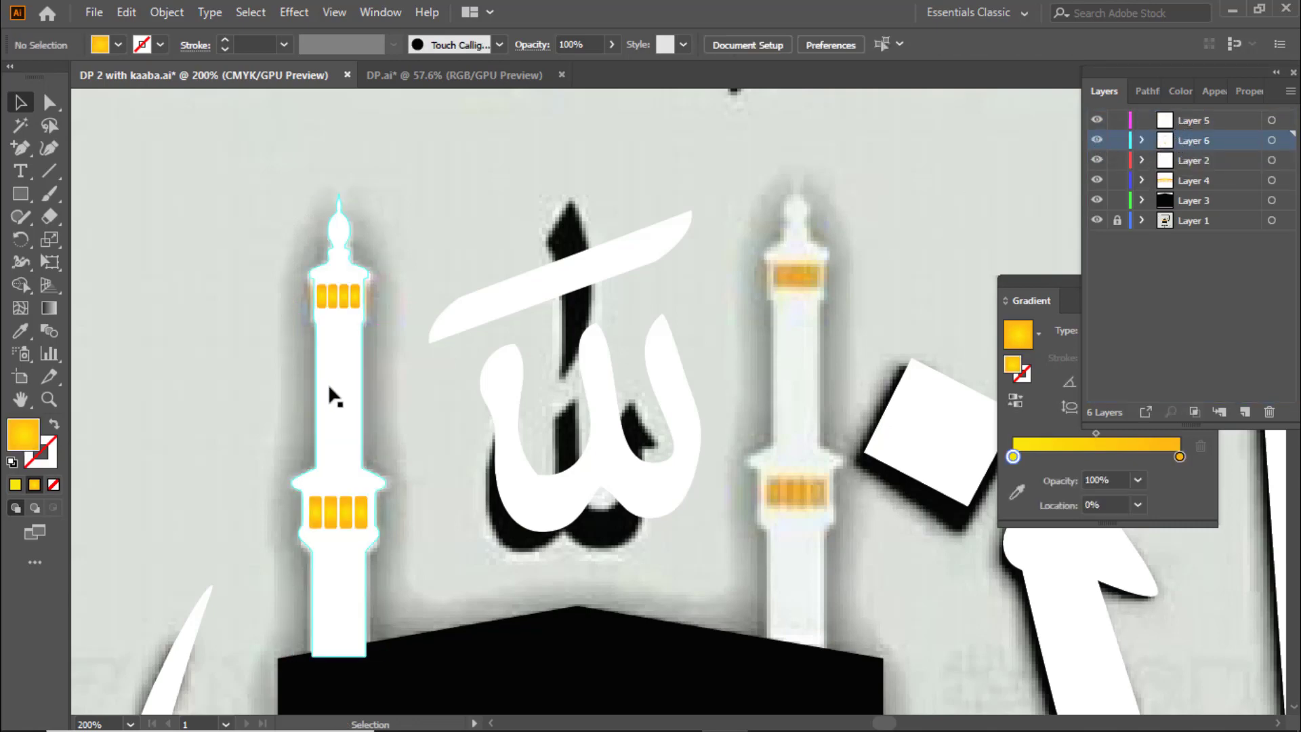
pyautogui.moveTo(332, 386)
pyautogui.mouseDown()
pyautogui.moveTo(513, 403)
pyautogui.moveTo(798, 388)
pyautogui.mouseUp()
pyautogui.click(942, 310)
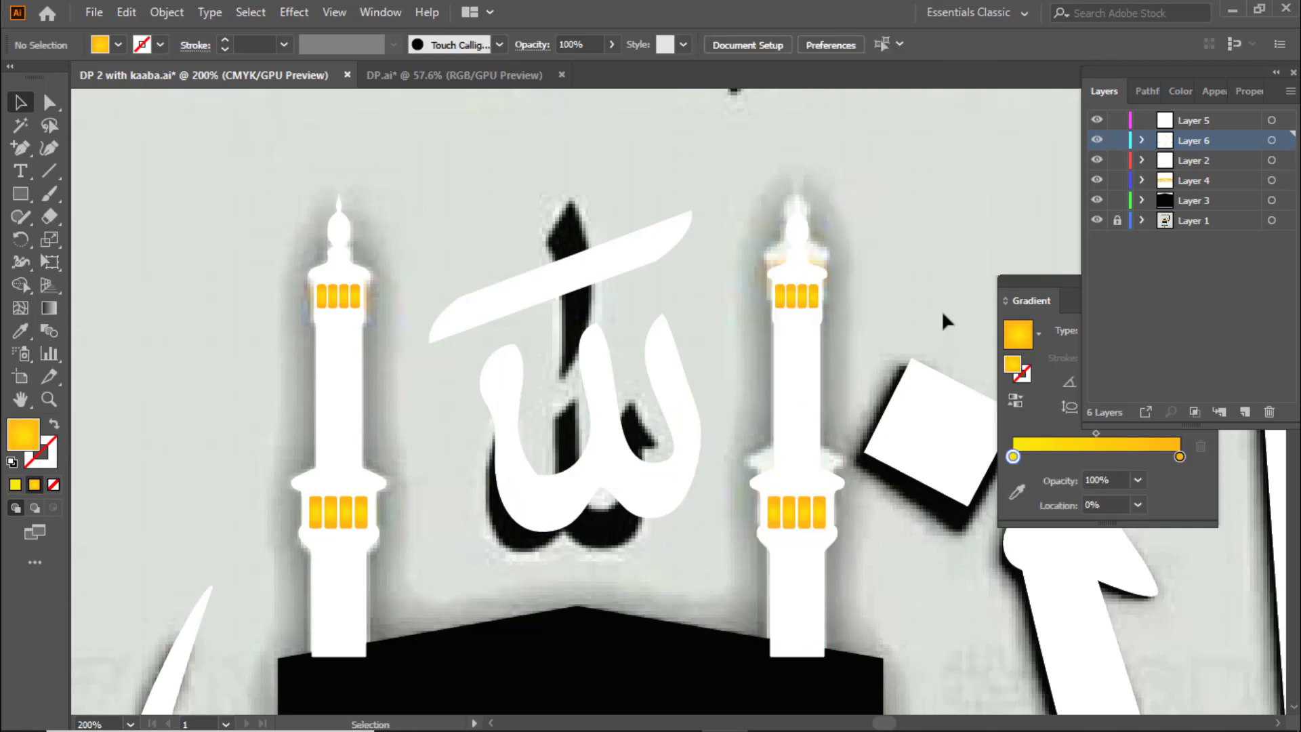
pyautogui.hotkey('ctrl', '-')
pyautogui.hotkey('ctrl', '-')
pyautogui.hotkey('ctrl', '-')
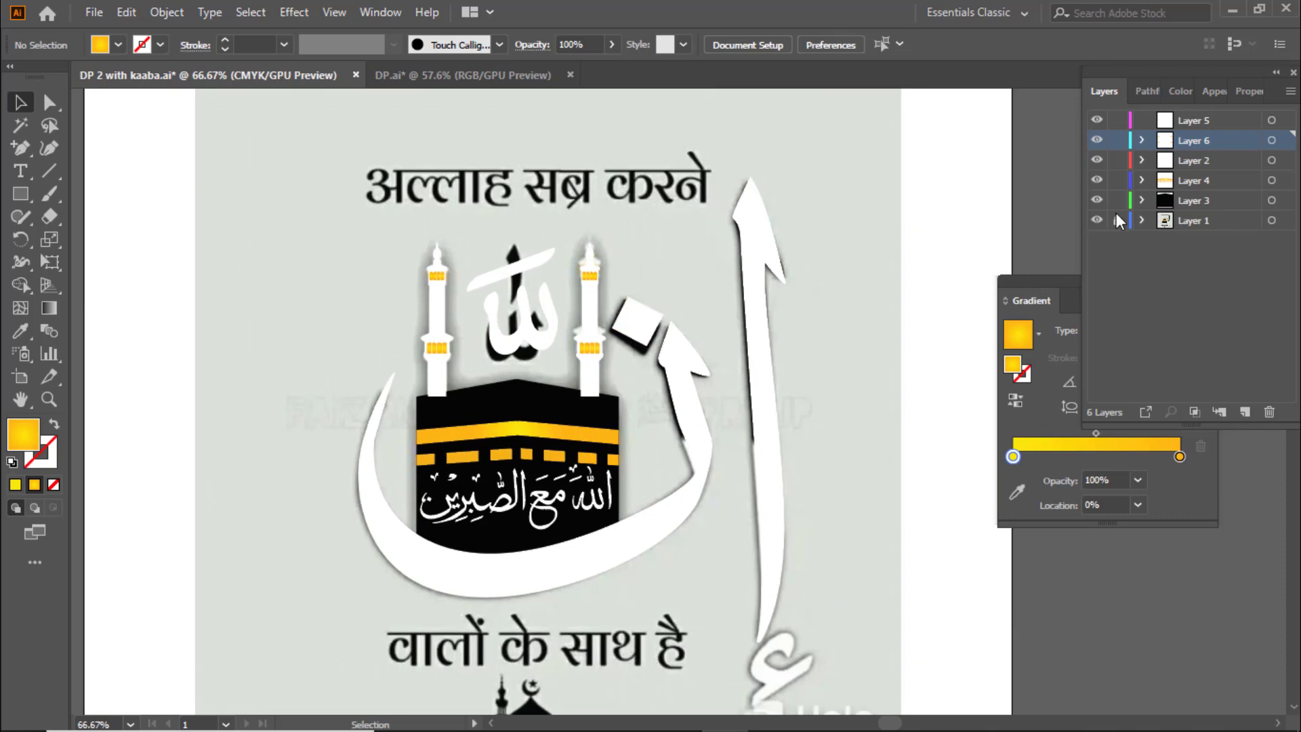
# Step: Hide the reference image in Layer 1 and add a new layer above it
pyautogui.click(1096, 221)
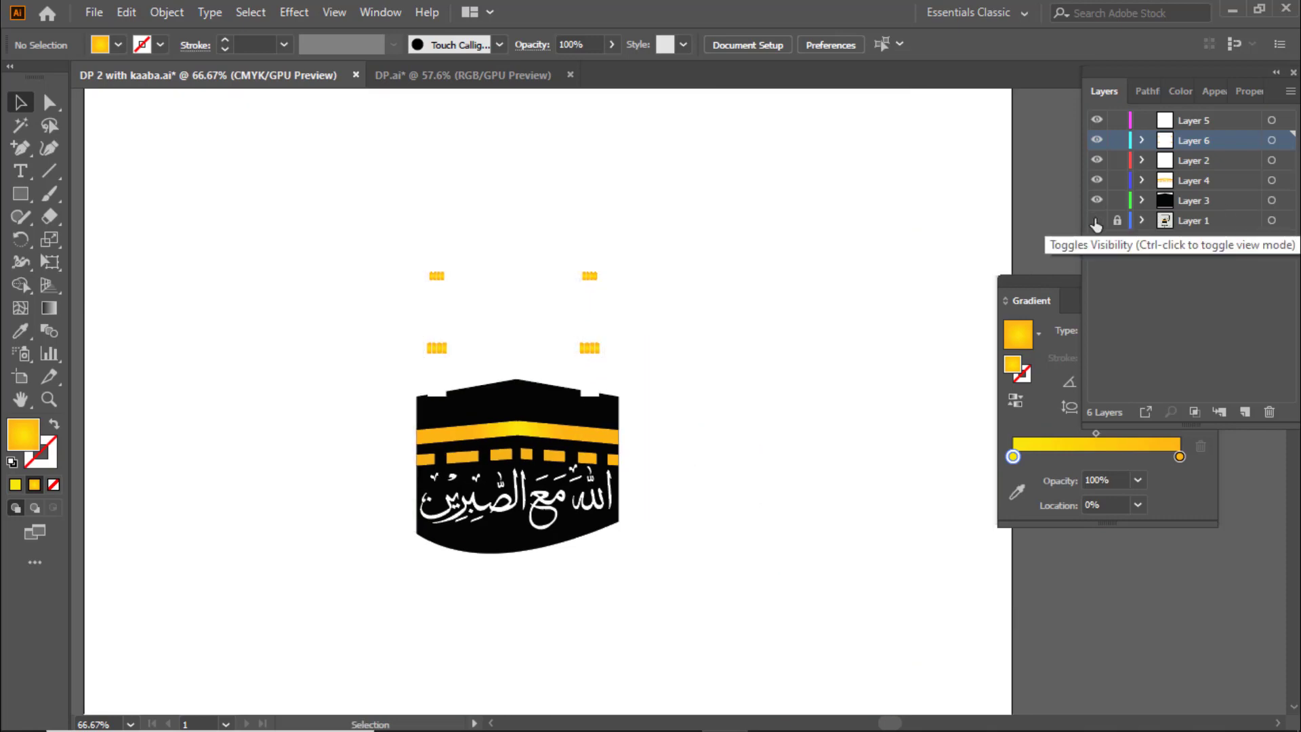
pyautogui.click(1096, 221)
pyautogui.click(1096, 220)
pyautogui.click(1244, 281)
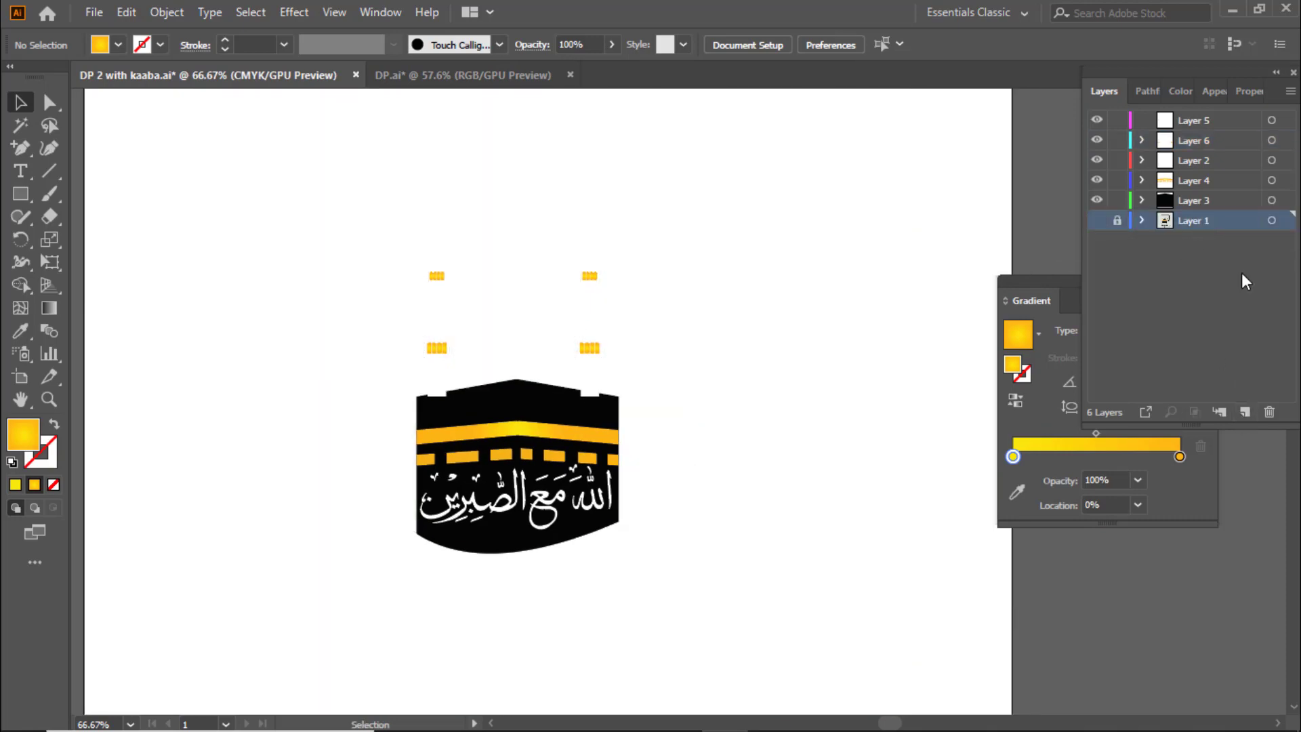
pyautogui.click(1245, 411)
# Step: Draw a rectangle covering the whole artboard
pyautogui.click(19, 194)
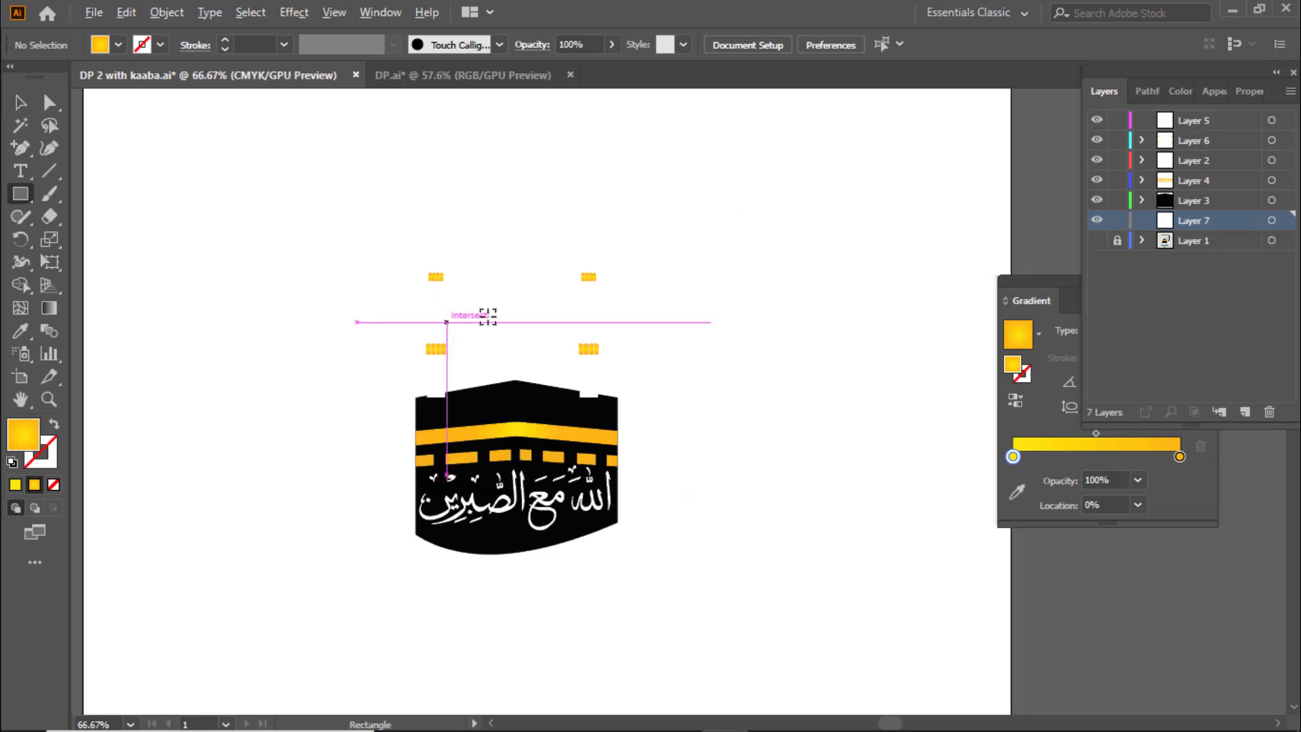
pyautogui.hotkey('ctrl', '-')
pyautogui.hotkey('ctrl', '-')
pyautogui.moveTo(751, 200); pyautogui.dragTo(275, 519)
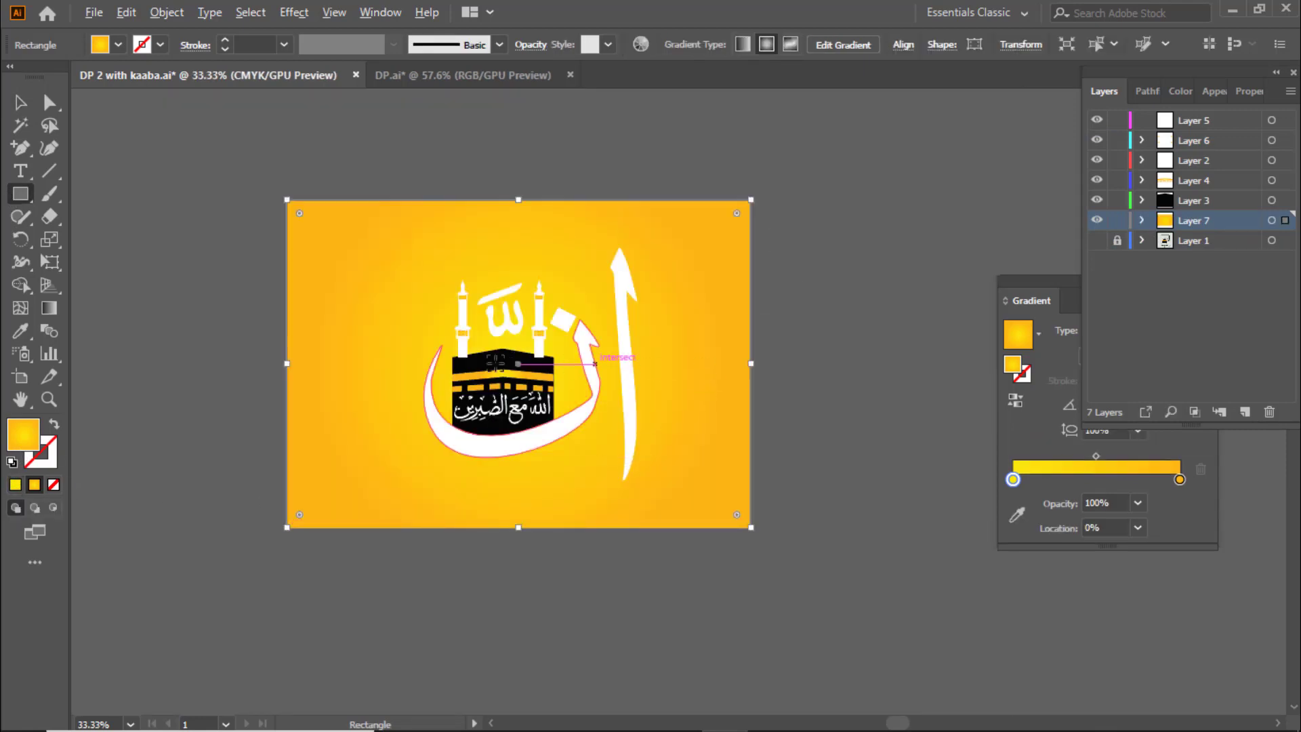
pyautogui.hotkey('ctrl', '+')
pyautogui.hotkey('ctrl', '+')
# Step: Fill the rectangle with light grey B5B5B5 via the Color Picker
pyautogui.click(15, 484)
pyautogui.doubleClick(23, 434)
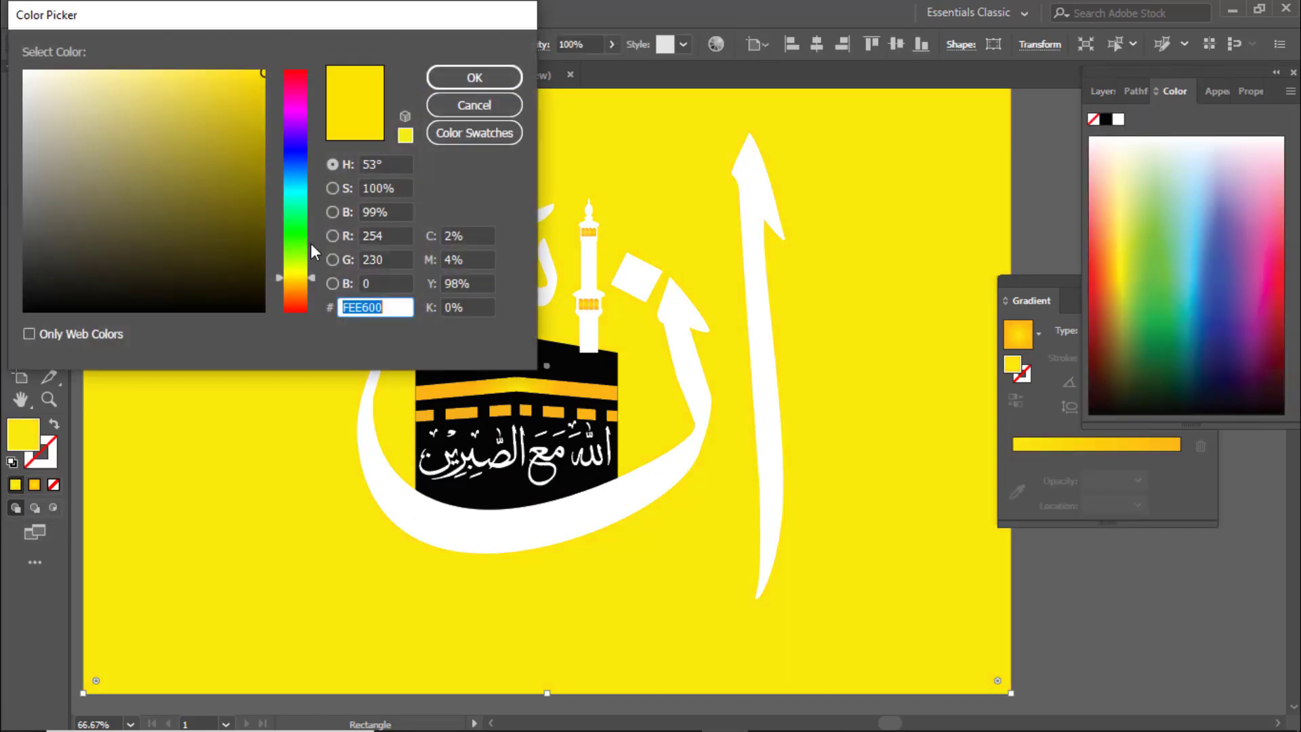
pyautogui.write('999999aaaaaab4b4b4')
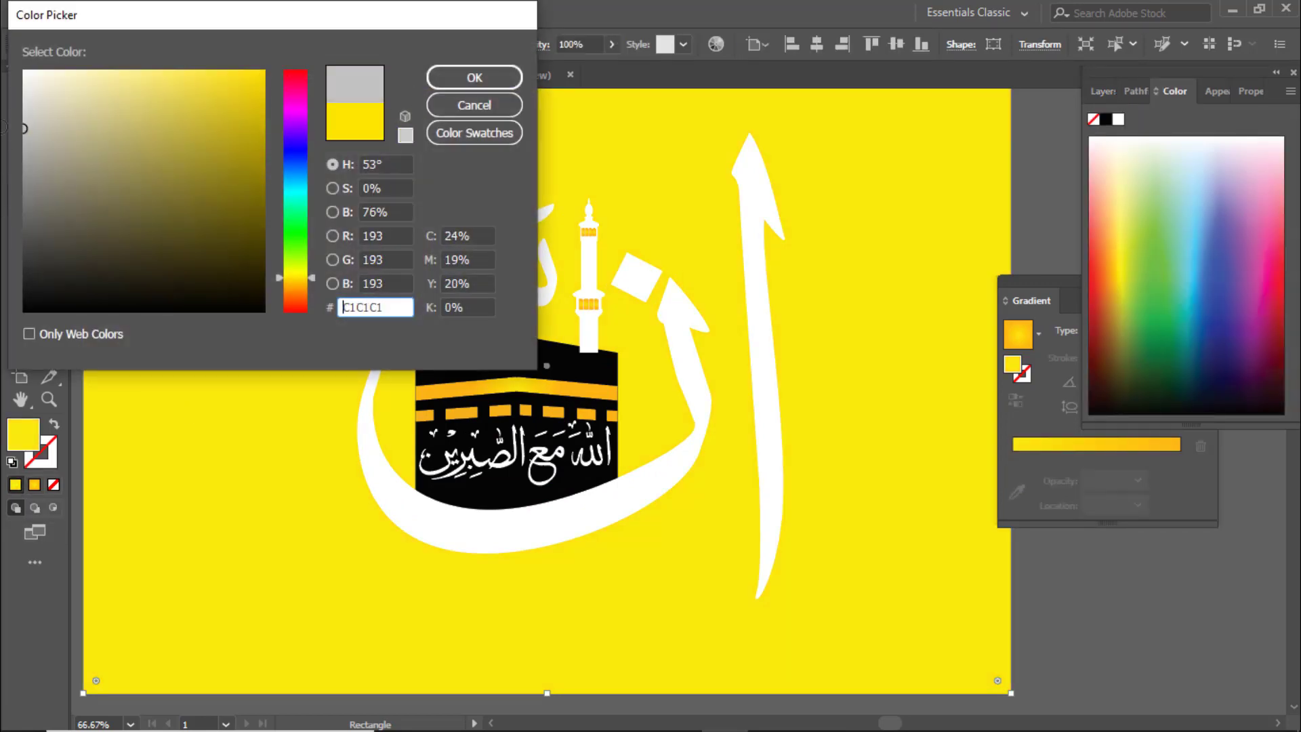
pyautogui.write('b5b5b5')
pyautogui.press('Return')
pyautogui.hotkey('ctrl', '-')
pyautogui.hotkey('ctrl', '-')
pyautogui.hotkey('ctrl', '-')
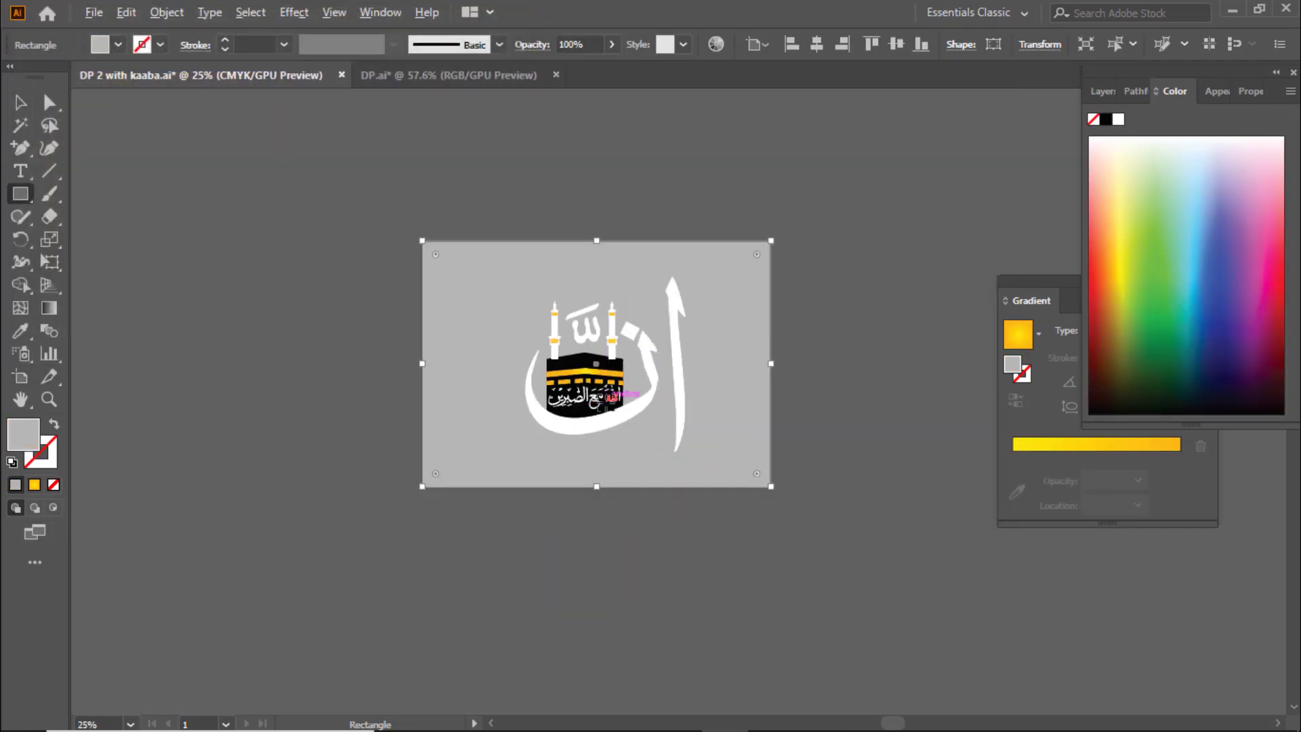
pyautogui.hotkey('ctrl', '+')
pyautogui.hotkey('ctrl', '+')
pyautogui.hotkey('ctrl', '+')
pyautogui.moveTo(520, 257); pyautogui.dragTo(459, 357)
# Step: Move the minarets layer below the Kaaba layers in the Layers panel
pyautogui.press('F7')
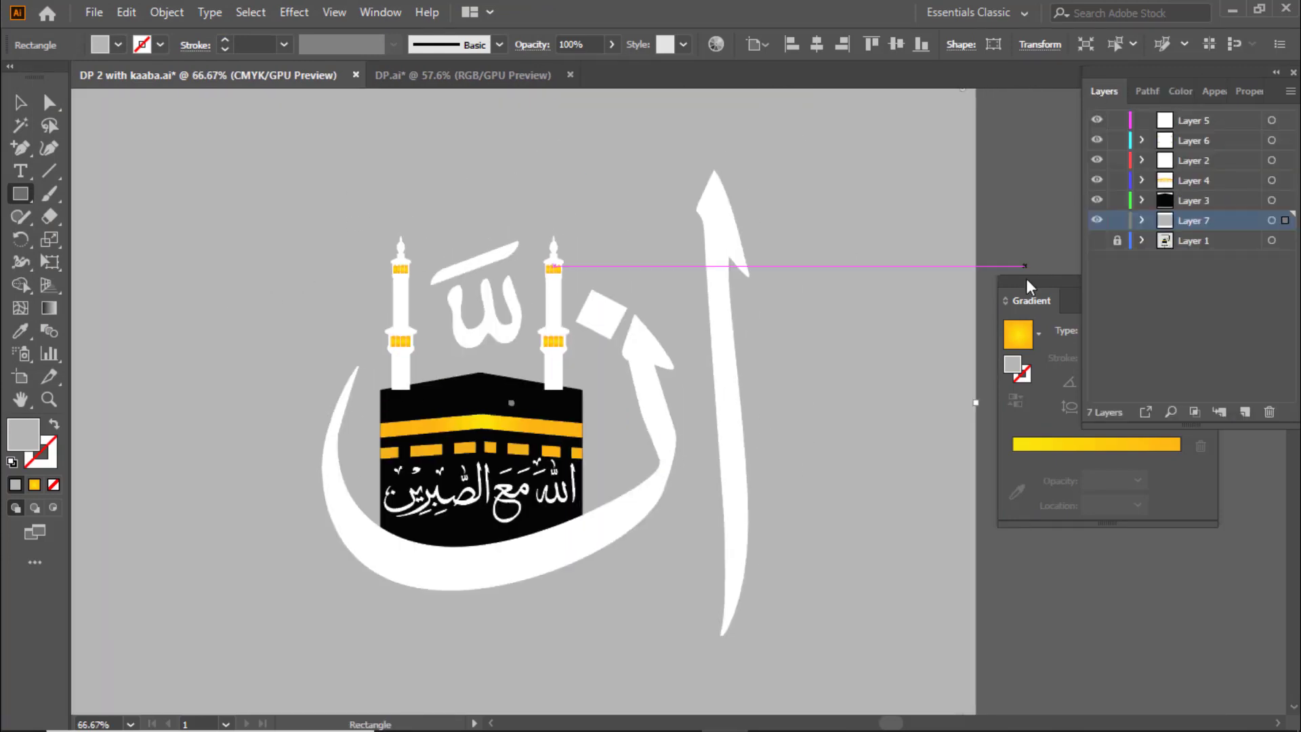
pyautogui.click(1097, 161)
pyautogui.click(1097, 161)
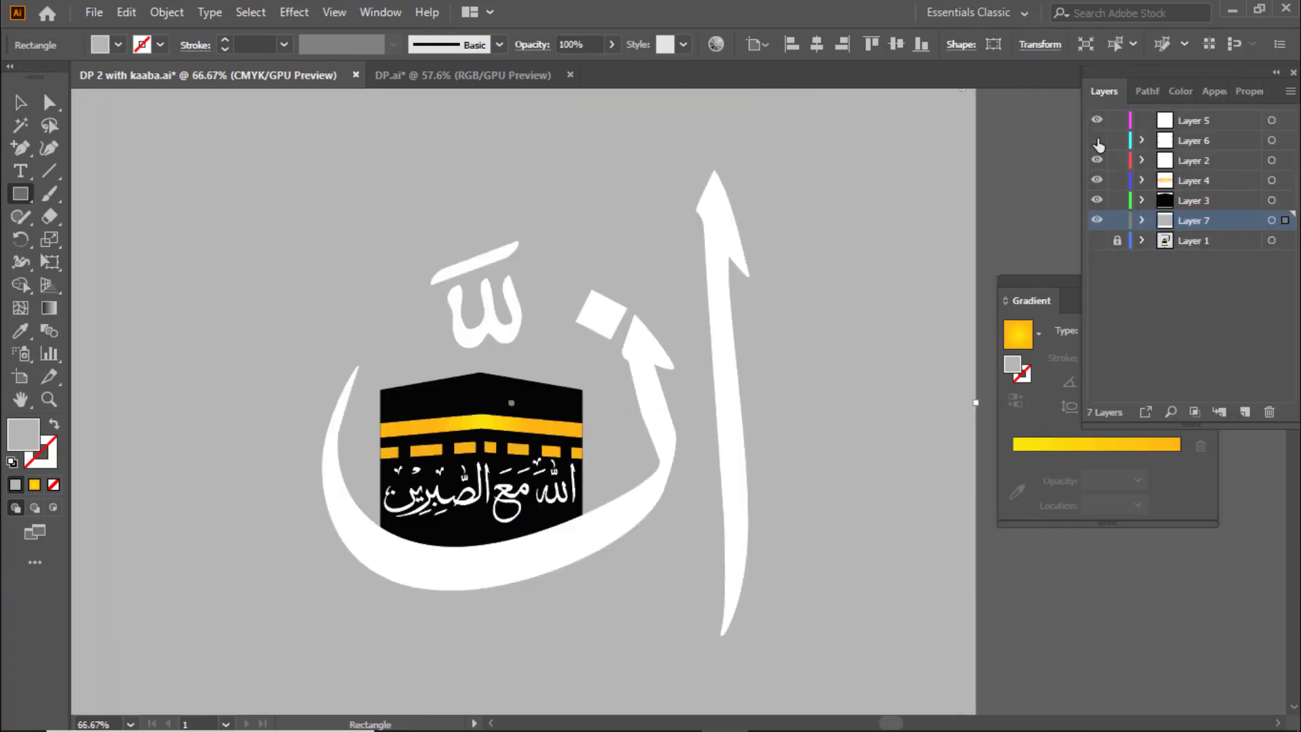
pyautogui.click(1098, 141)
pyautogui.click(1097, 140)
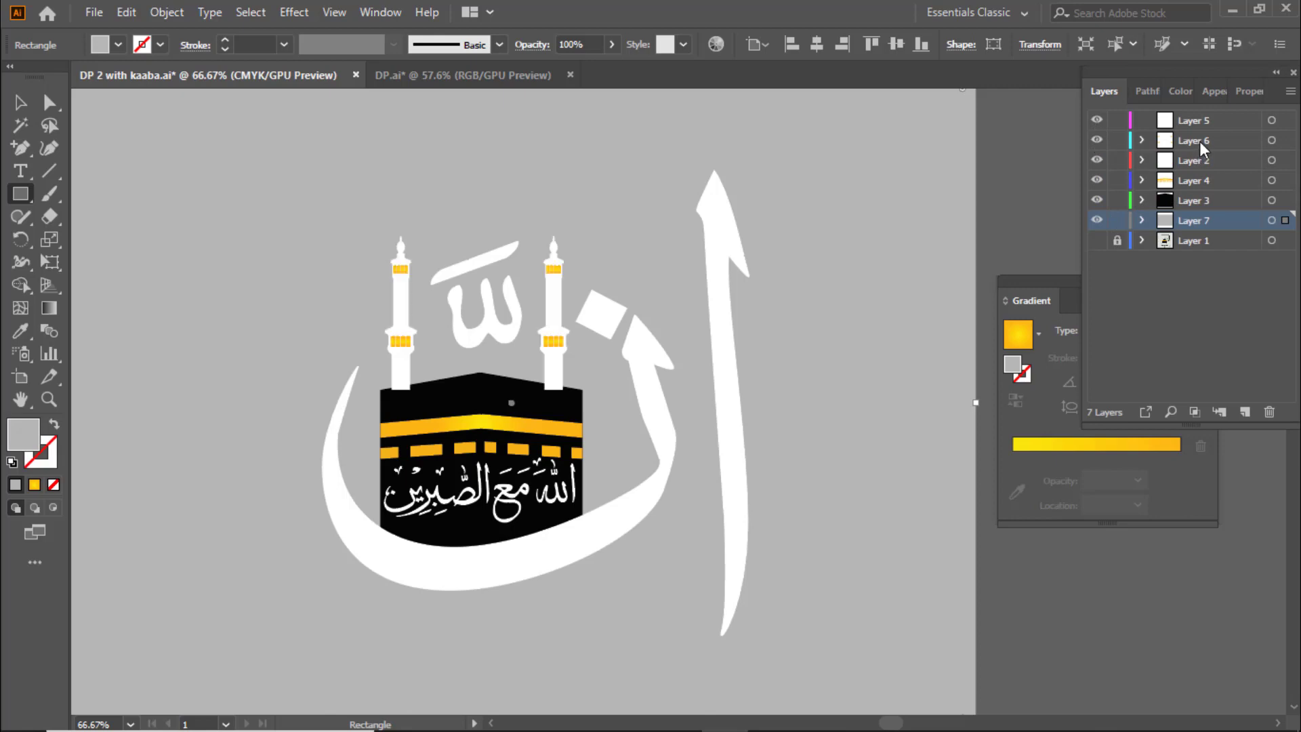
pyautogui.moveTo(1196, 140); pyautogui.dragTo(1205, 212)
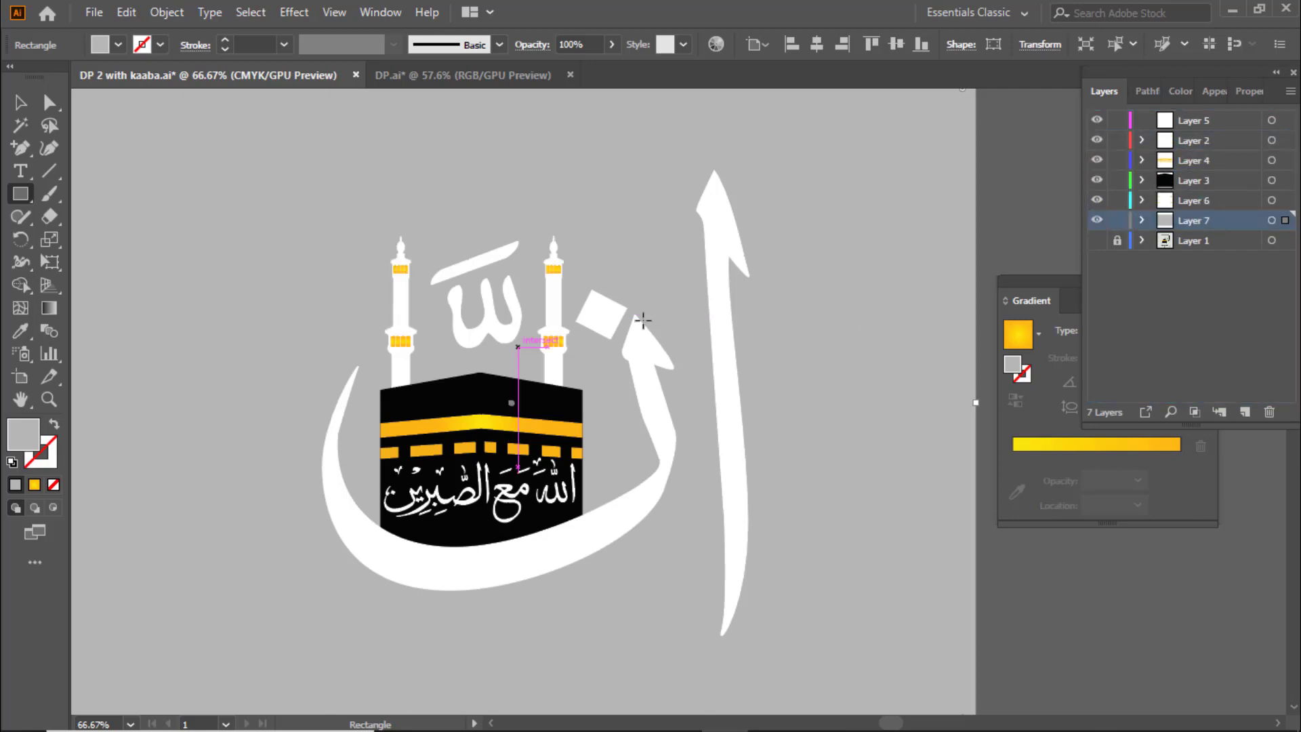
pyautogui.press('v')
# Step: Hide the grey background and vector layers to compare against the reference image
pyautogui.click(1096, 220)
pyautogui.click(1096, 221)
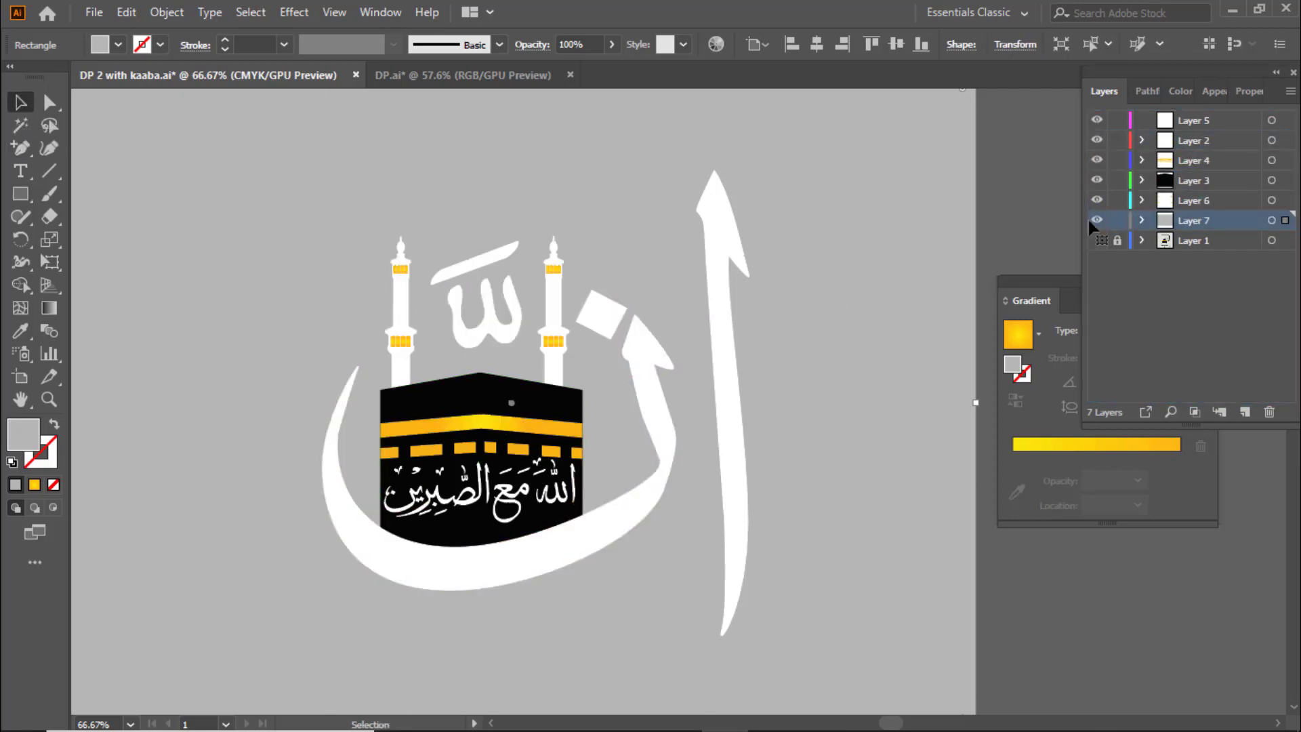
pyautogui.click(1097, 241)
pyautogui.click(1097, 221)
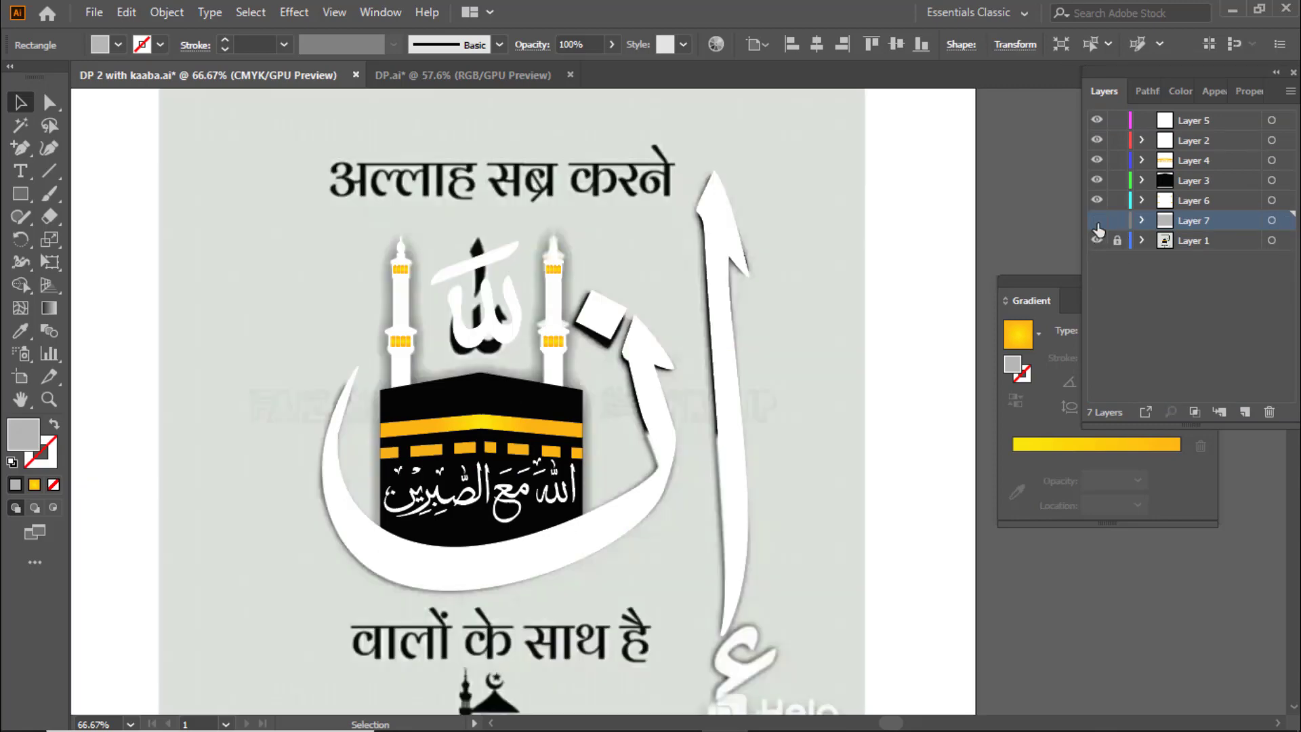
pyautogui.moveTo(1098, 201); pyautogui.dragTo(1099, 141)
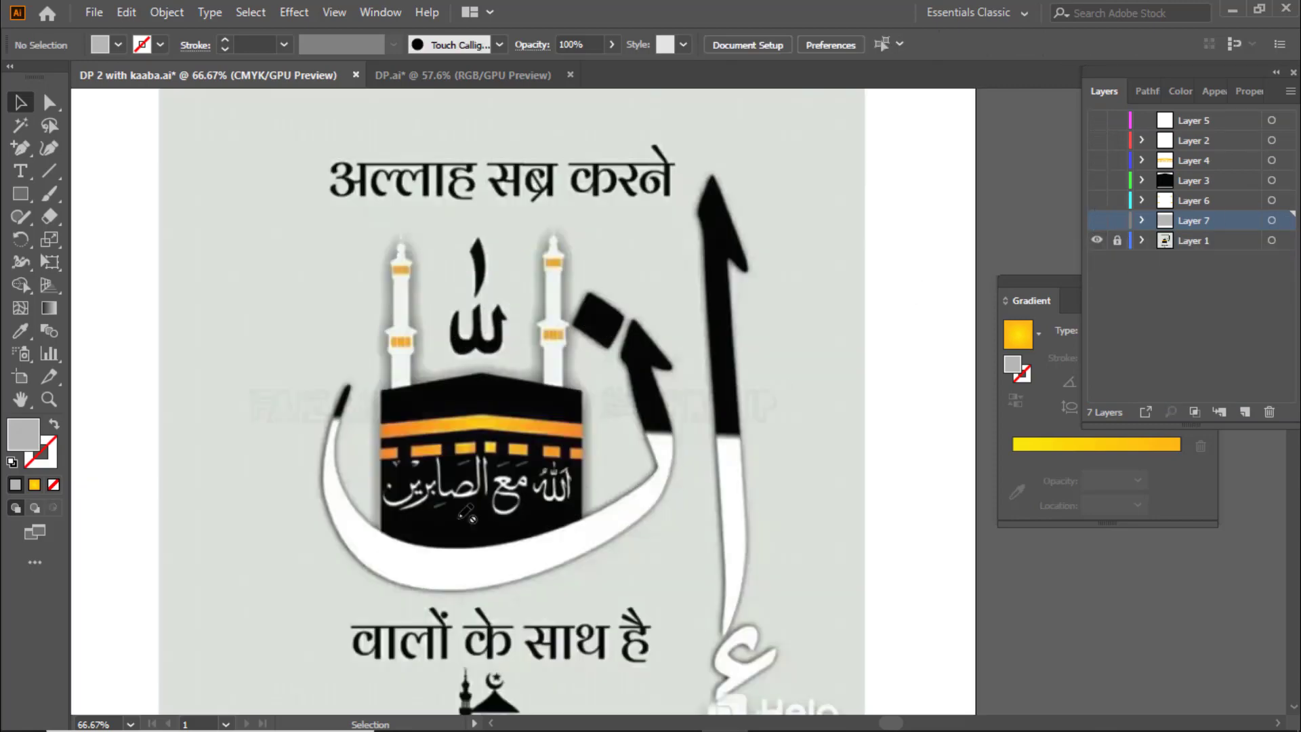
pyautogui.scroll(4, 466, 513)
pyautogui.scroll(-2, 533, 486)
pyautogui.scroll(-2, 539, 483)
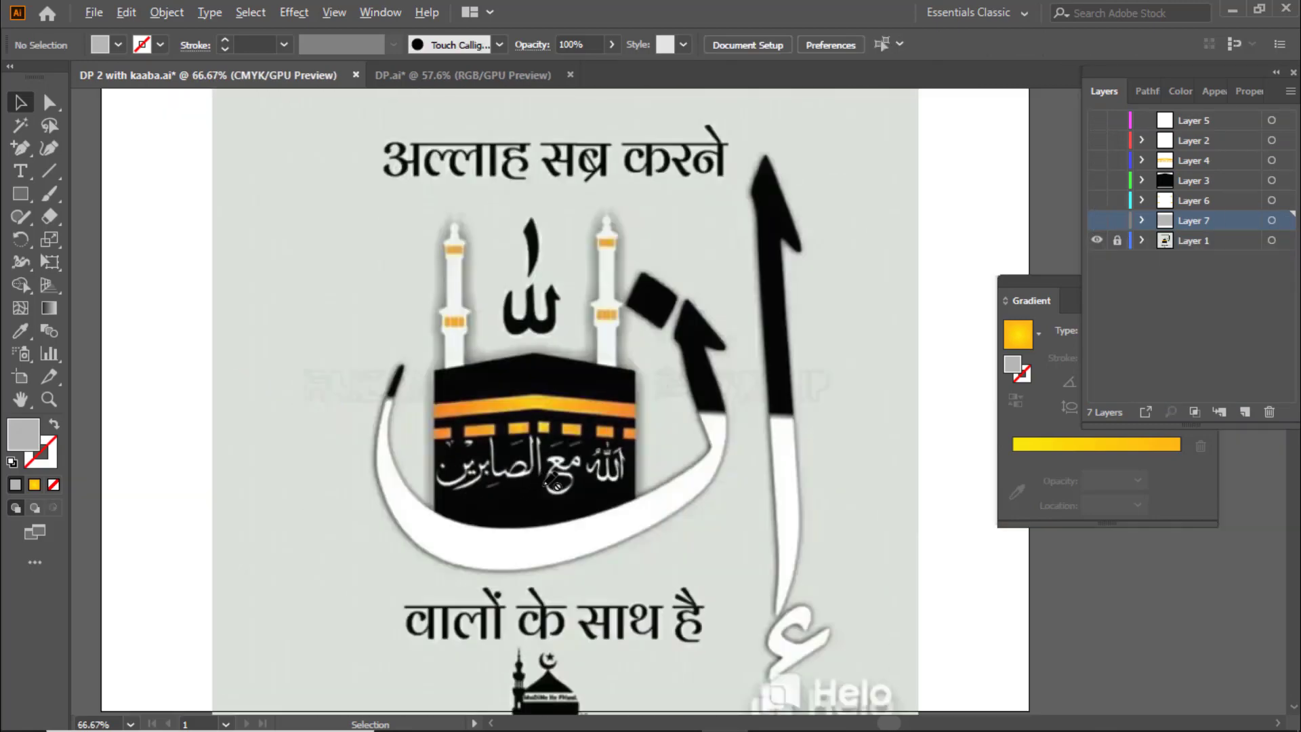
pyautogui.scroll(-1, 549, 481)
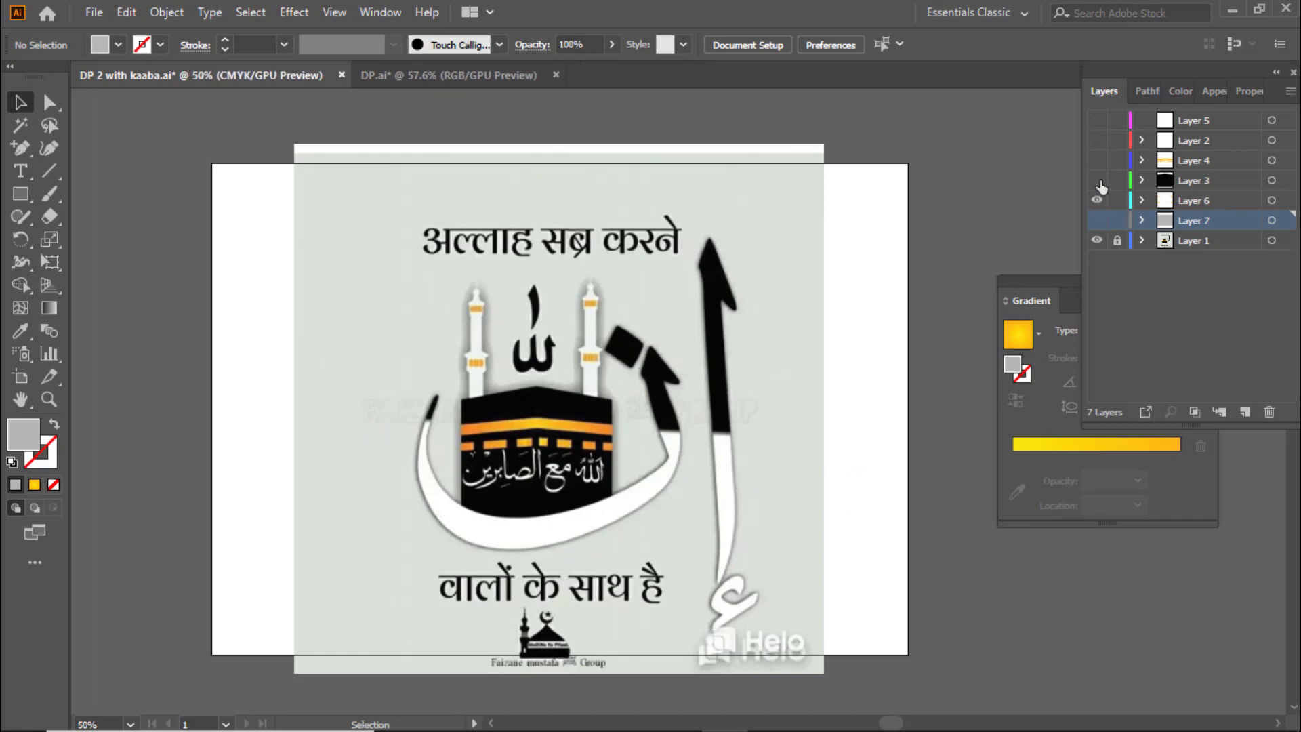
# Step: Restore the vector layers and grey background, then select the tall alif path
pyautogui.moveTo(1098, 182); pyautogui.dragTo(1099, 122)
pyautogui.click(1097, 221)
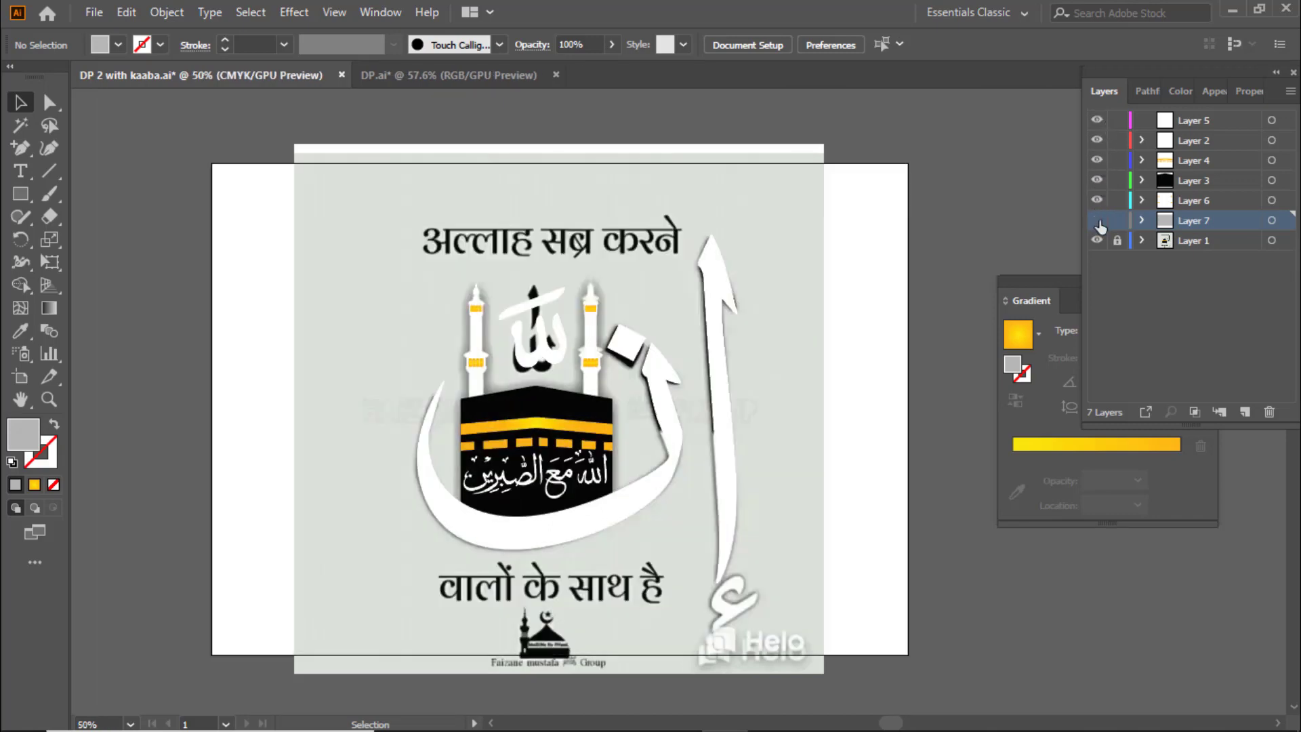
pyautogui.click(1097, 221)
pyautogui.click(1098, 221)
pyautogui.click(1098, 221)
pyautogui.click(1272, 140)
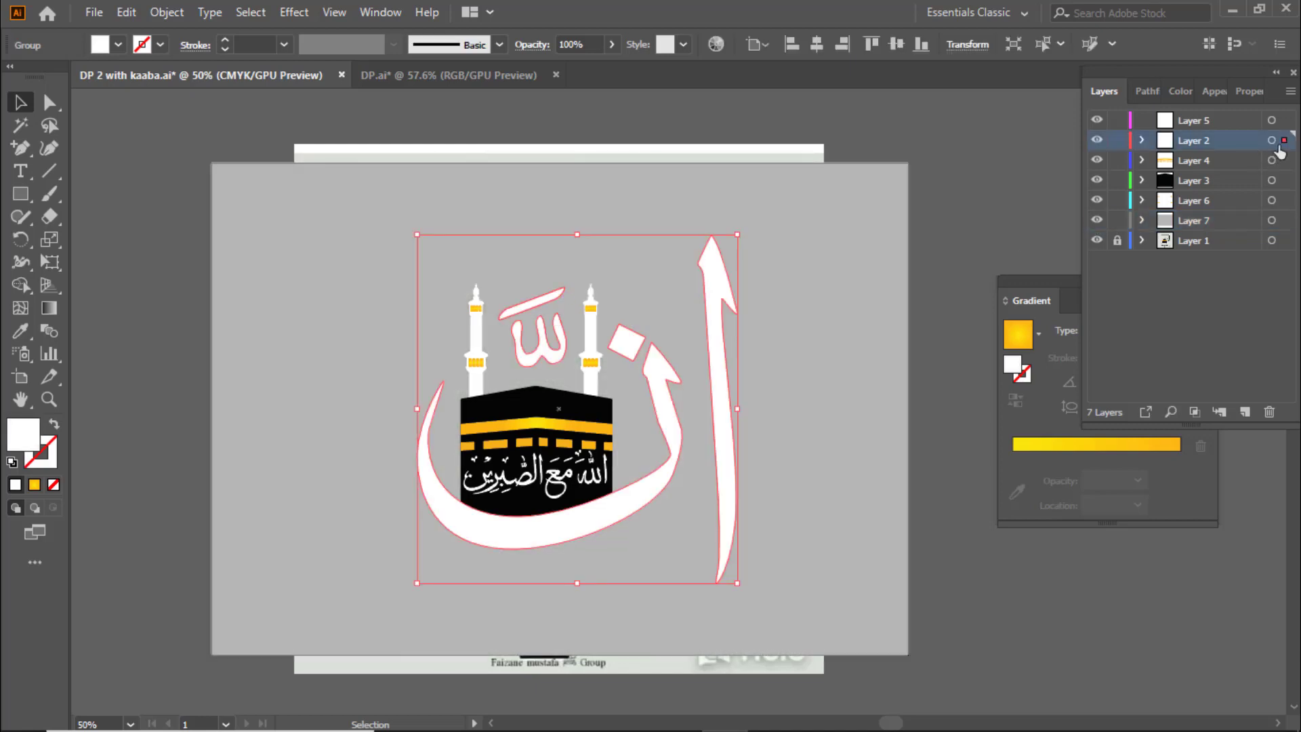
pyautogui.click(1142, 140)
pyautogui.click(1272, 220)
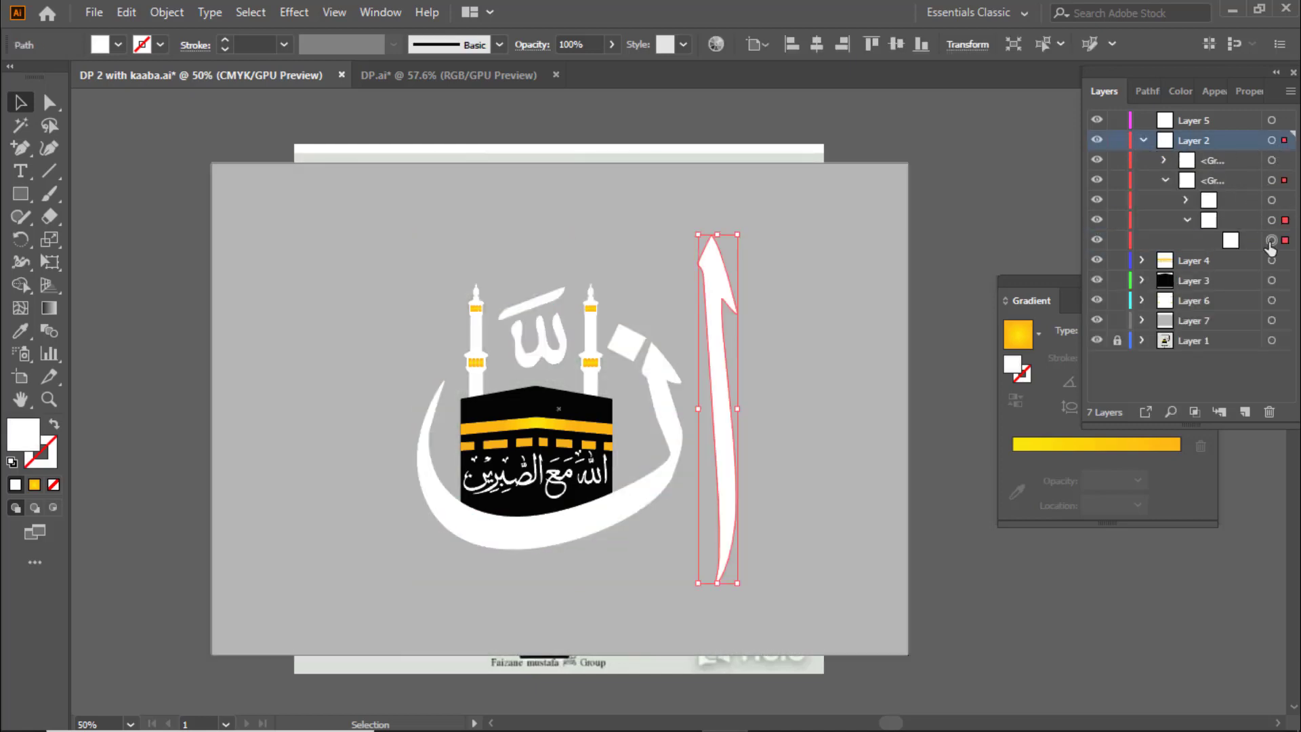
# Step: Copy the small stroke above Allah down beneath the alif's base as a kasra mark
pyautogui.click(1273, 199)
pyautogui.click(1186, 199)
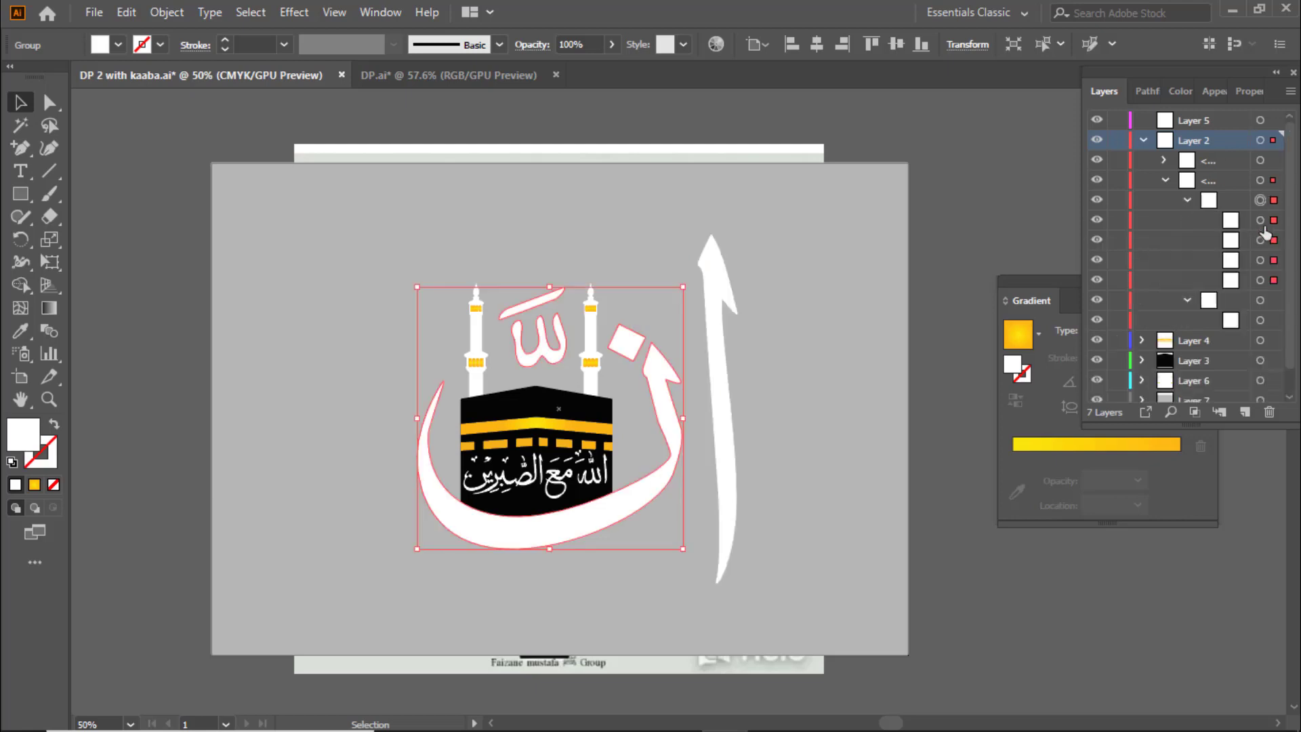
pyautogui.click(1260, 220)
pyautogui.moveTo(549, 305); pyautogui.dragTo(747, 592)
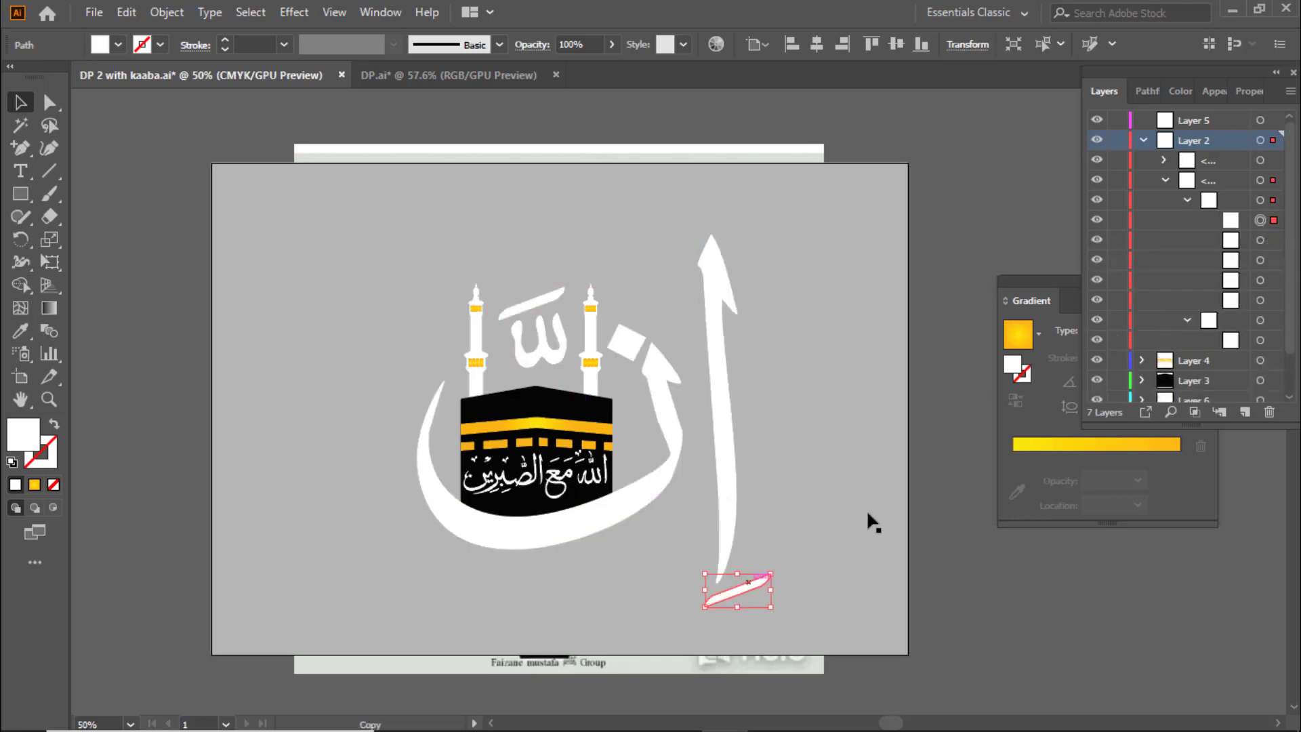
pyautogui.click(108, 139)
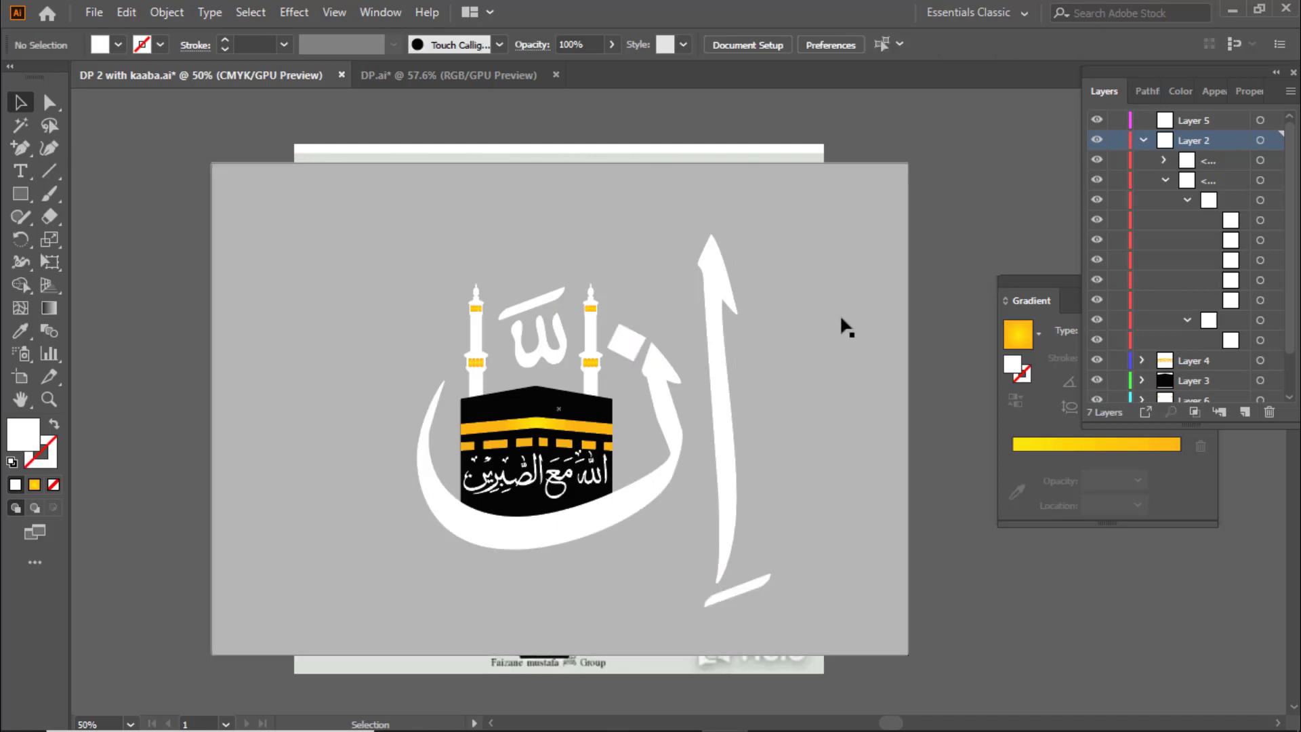
# Step: Try sampling the pale strip colour onto the grey background rectangle, then undo it
pyautogui.click(462, 217)
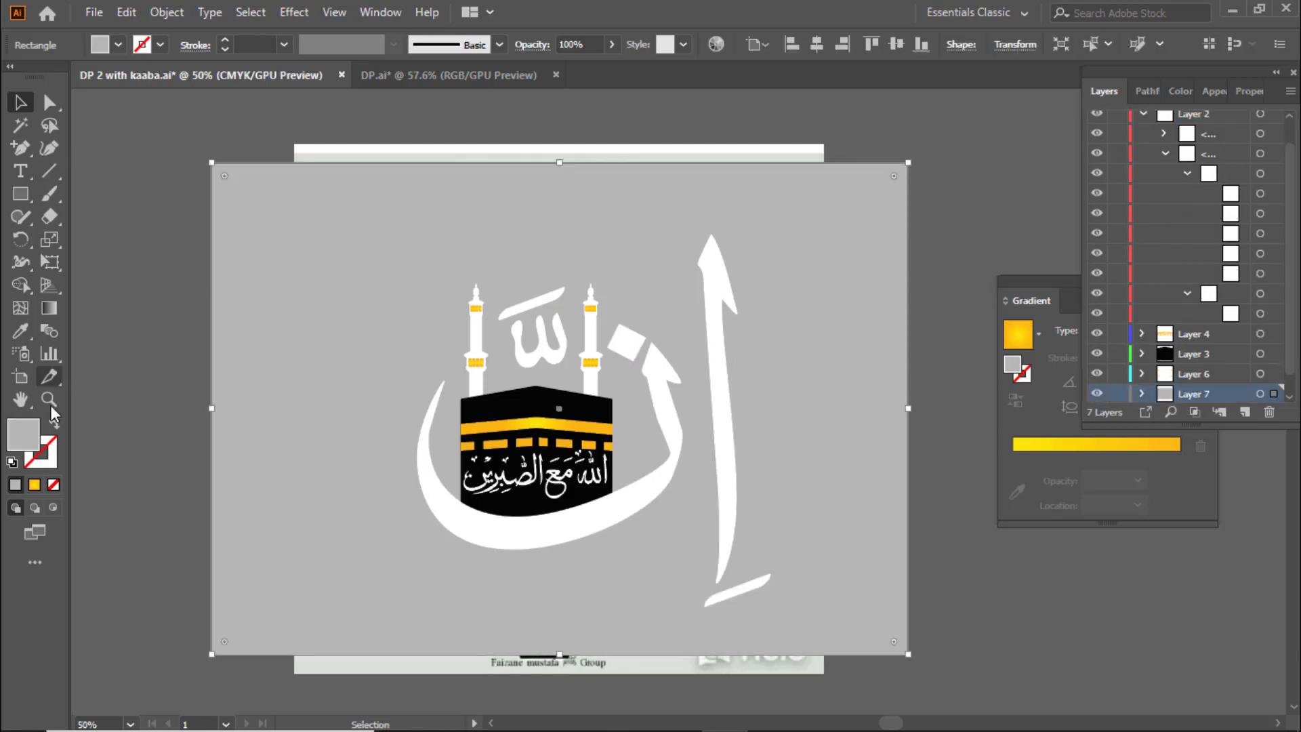
pyautogui.click(20, 331)
pyautogui.click(726, 151)
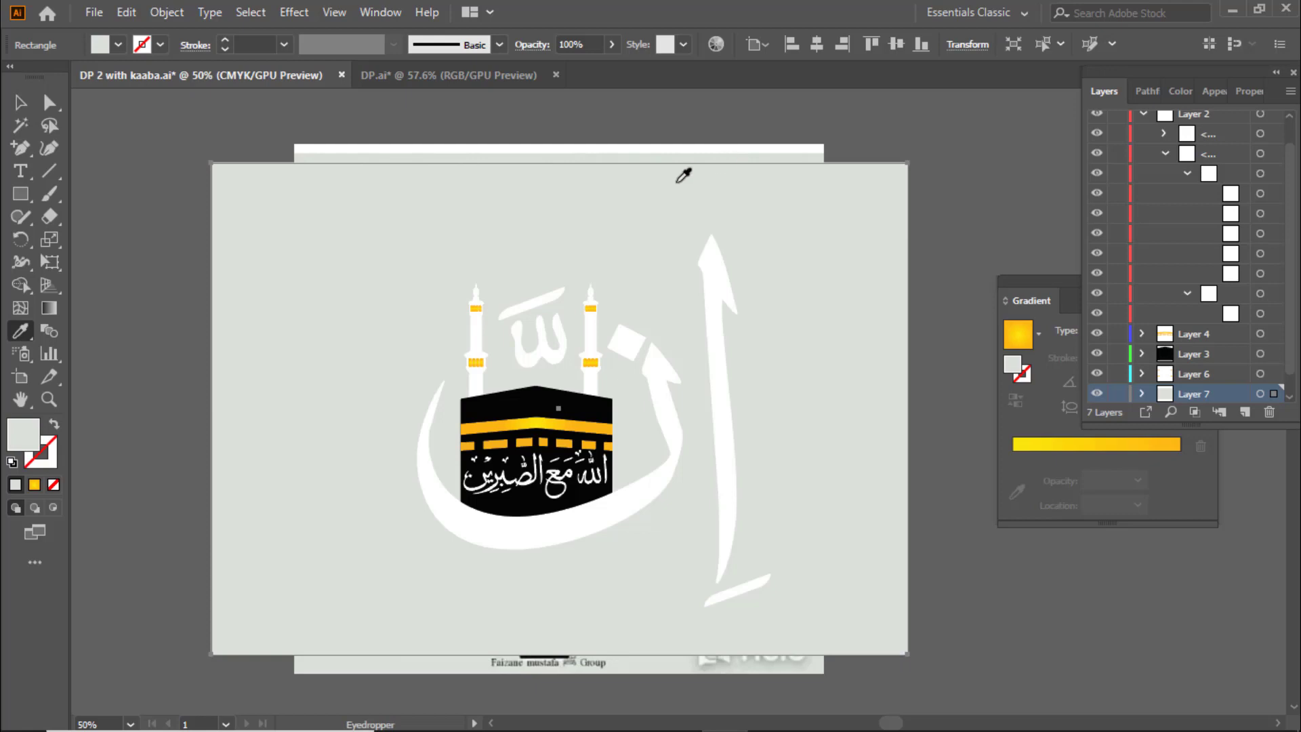
pyautogui.hotkey('ctrl', 'z')
pyautogui.press('v')
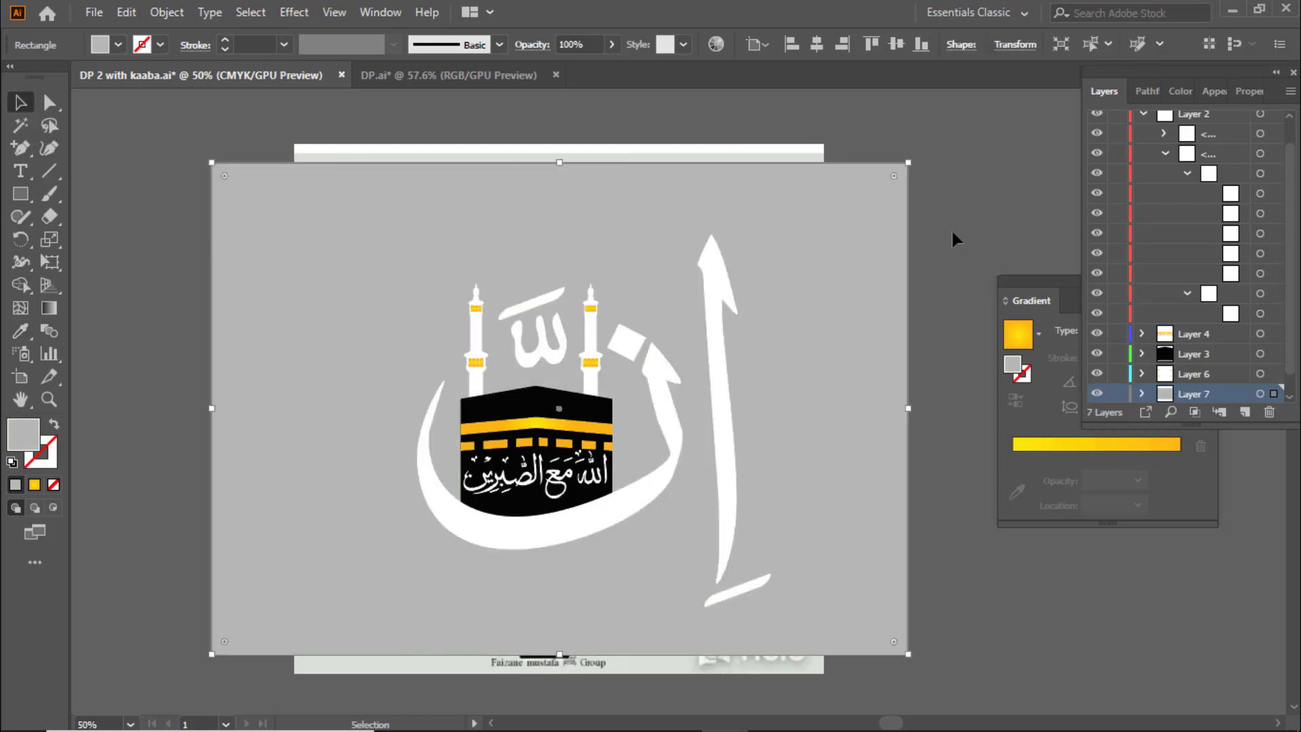
pyautogui.click(952, 229)
# Step: Try a blue #4357a6 fill on the background rectangle, then undo it
pyautogui.scroll(1, 1152, 156)
pyautogui.click(1141, 137)
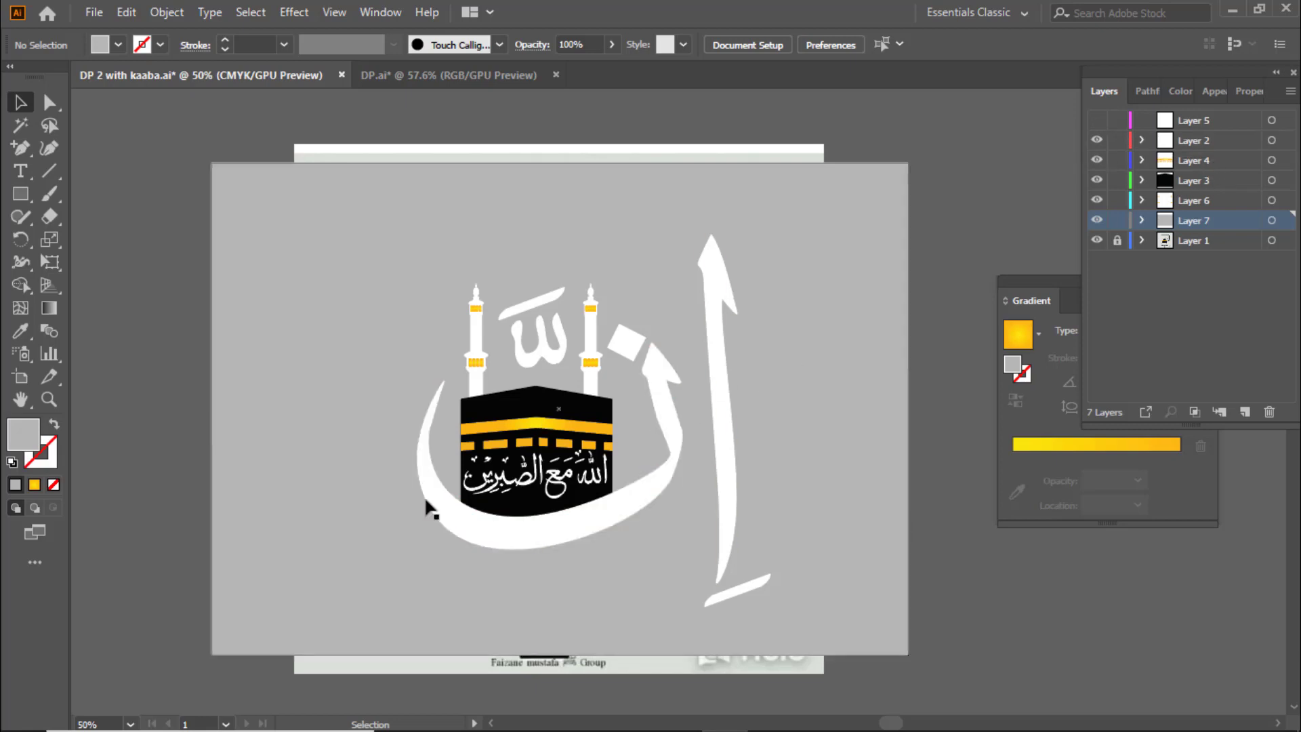
pyautogui.click(389, 410)
pyautogui.doubleClick(23, 434)
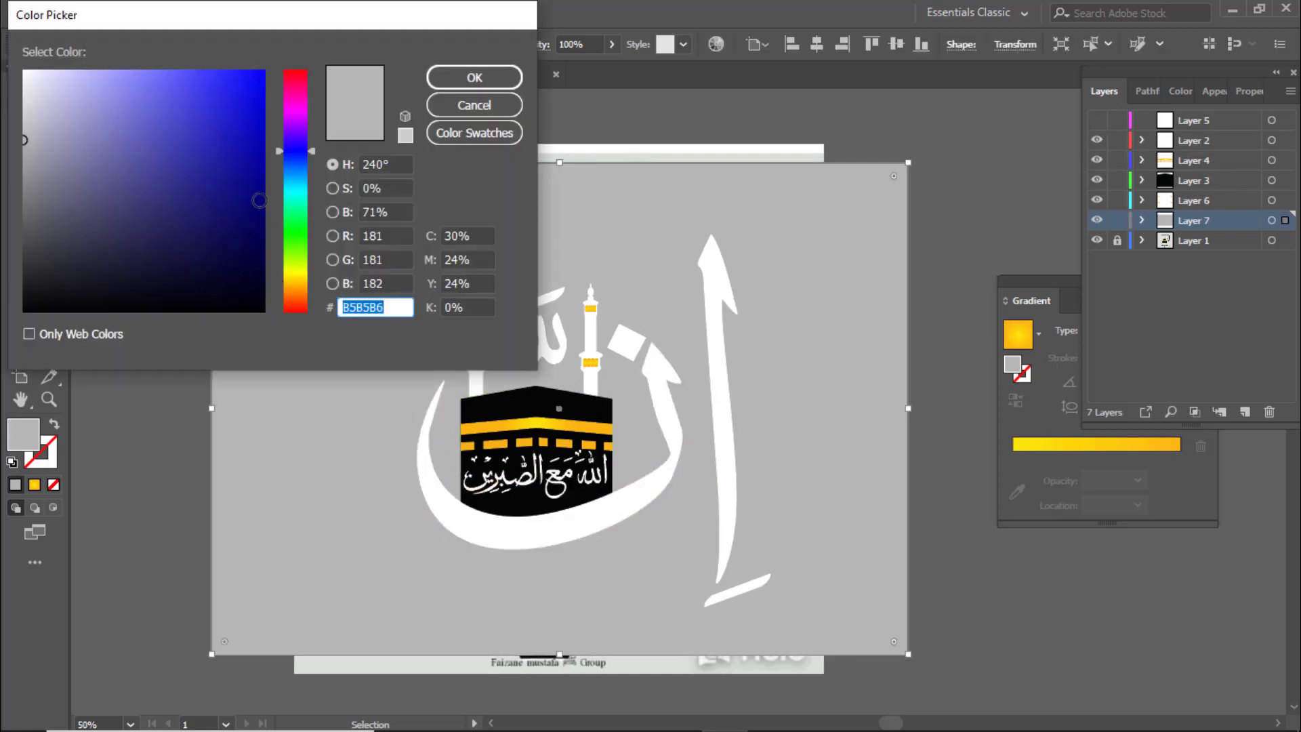
pyautogui.write('4357a6')
pyautogui.click(444, 78)
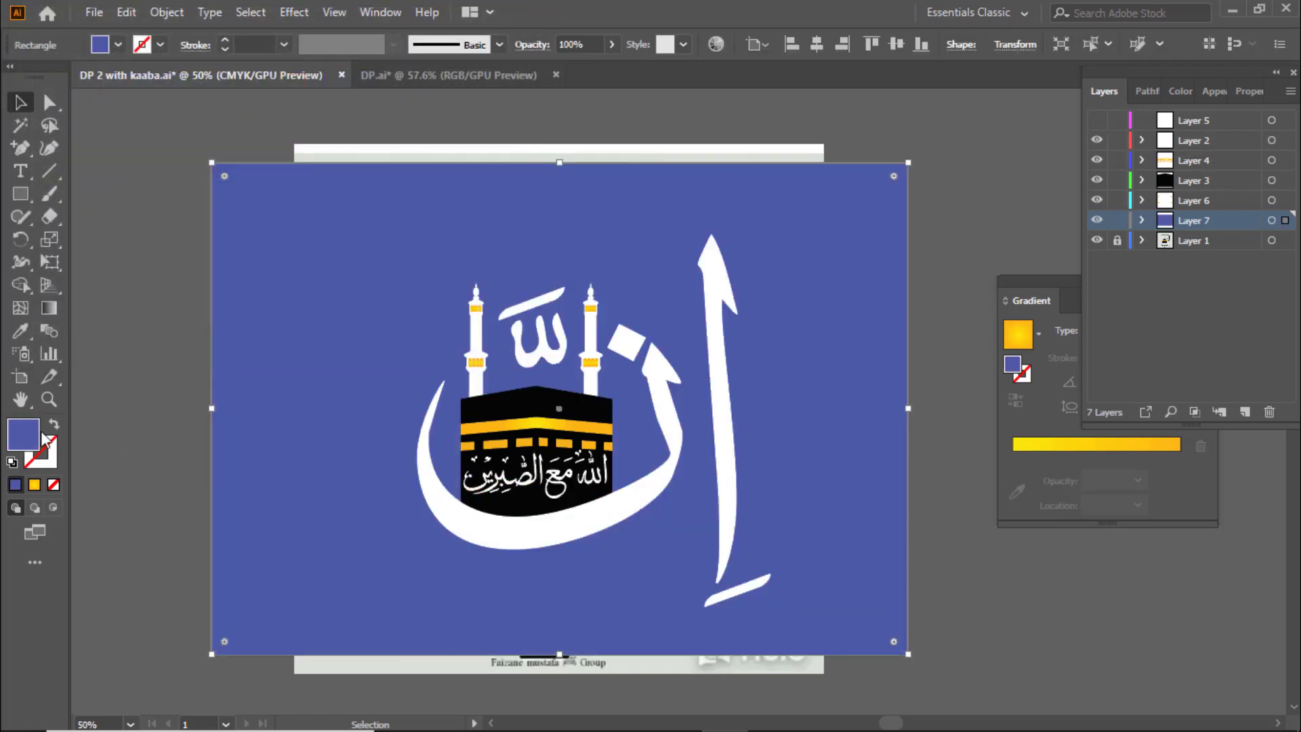
pyautogui.hotkey('ctrl', 'z')
# Step: Try two different yellow background fills, undoing each one
pyautogui.doubleClick(24, 435)
pyautogui.click(286, 275)
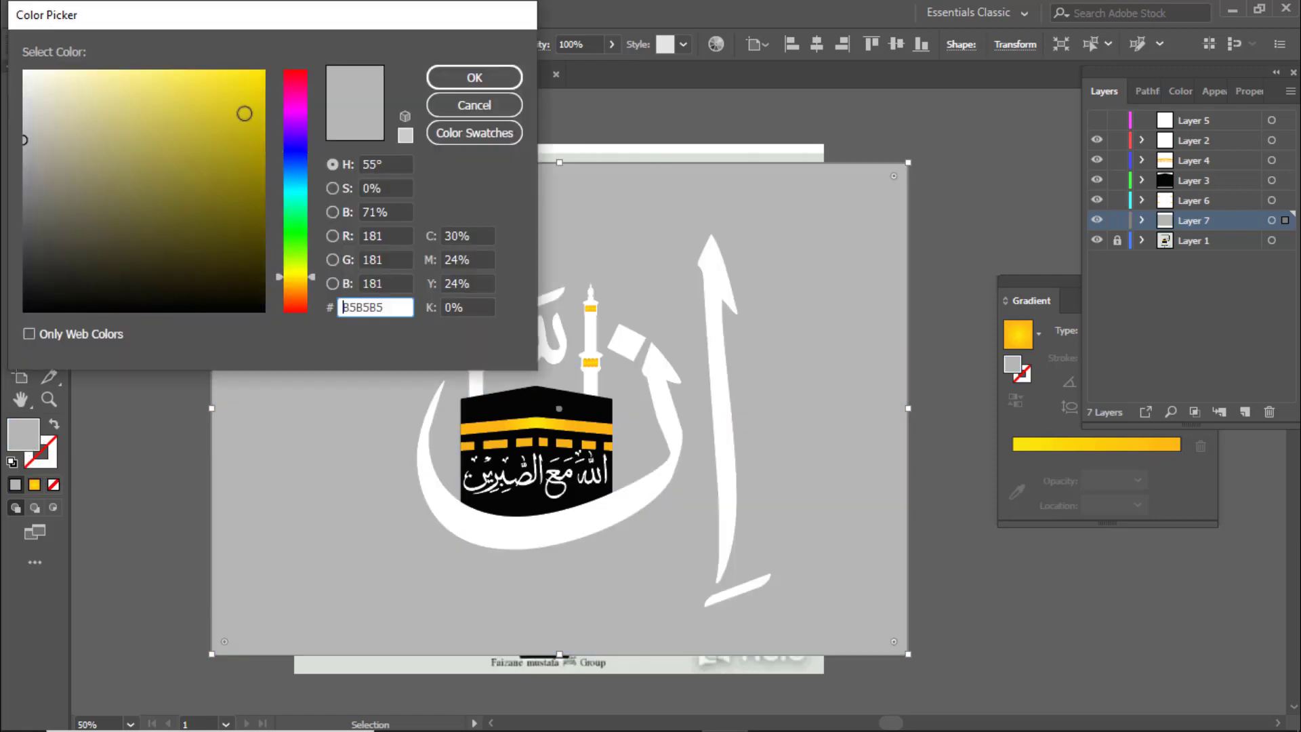
pyautogui.click(245, 112)
pyautogui.click(475, 77)
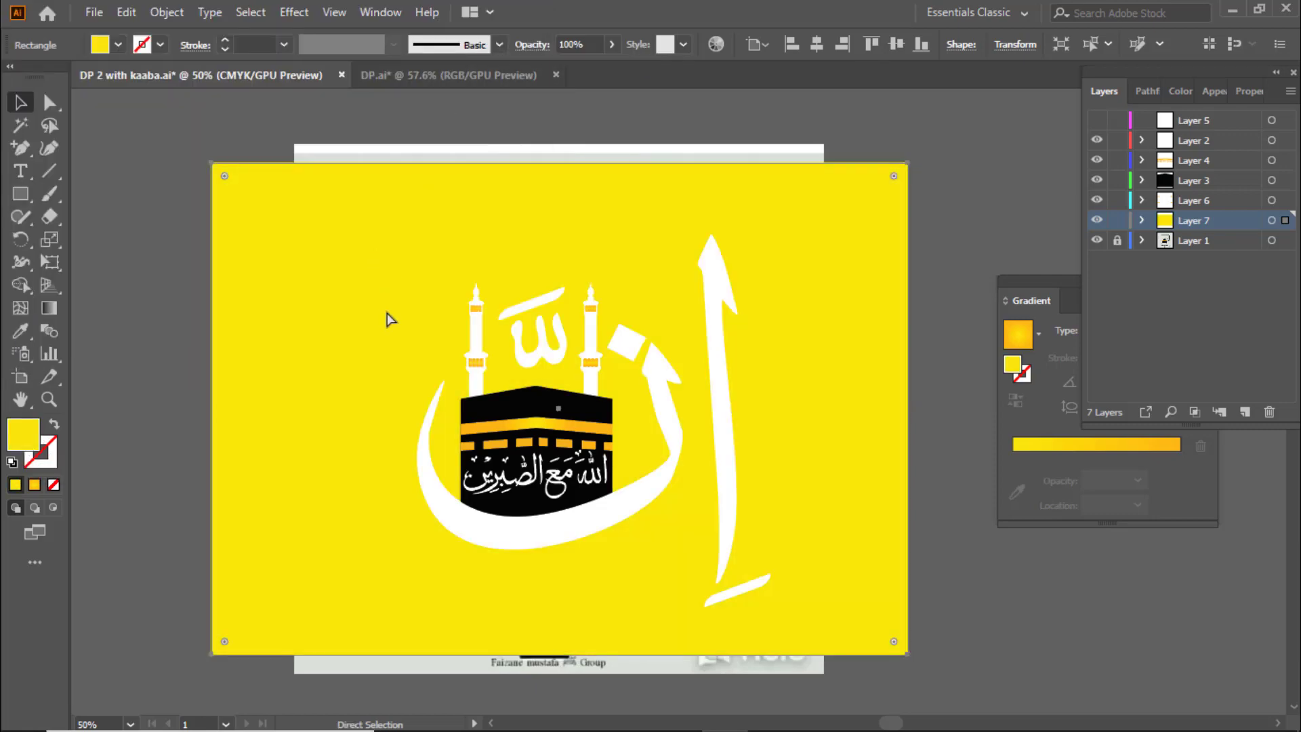
pyautogui.hotkey('ctrl', 'z')
pyautogui.doubleClick(24, 435)
pyautogui.click(296, 274)
pyautogui.click(176, 71)
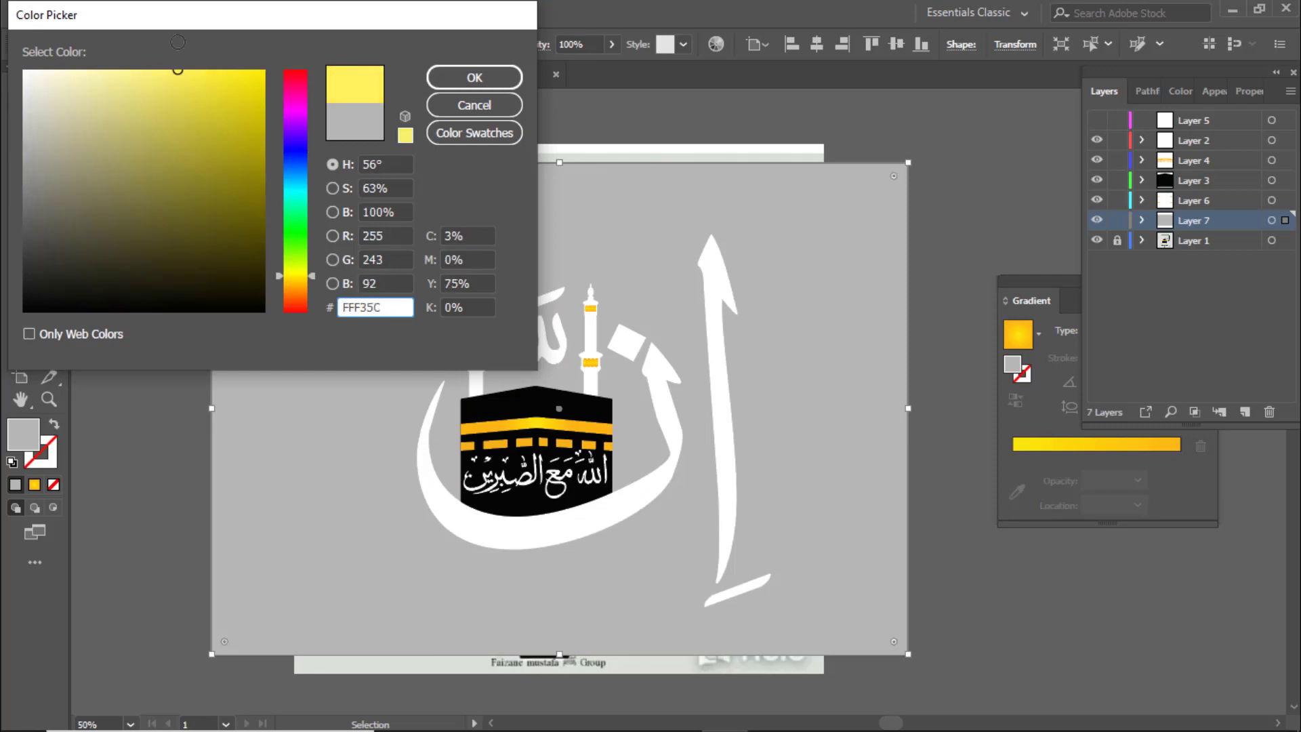
pyautogui.click(474, 78)
pyautogui.hotkey('ctrl', 'z')
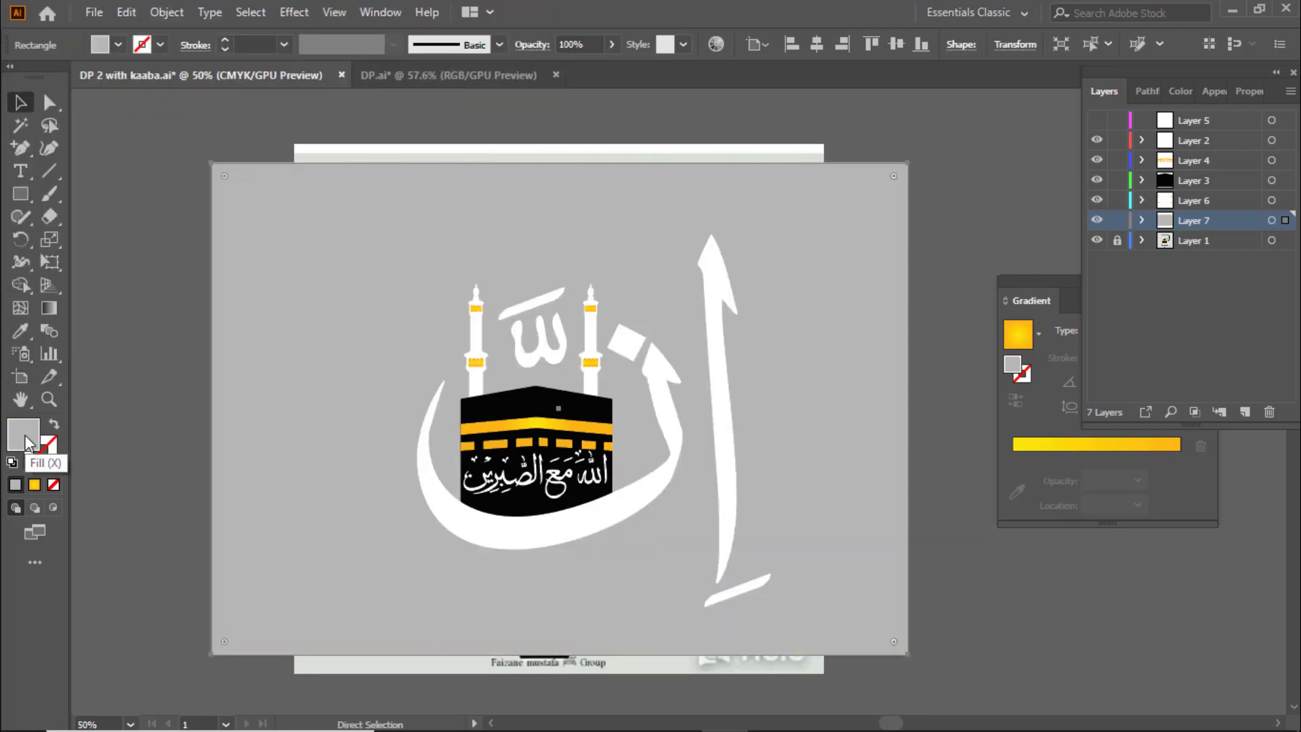
# Step: Fill the background rectangle with a soft lavender colour
pyautogui.doubleClick(24, 435)
pyautogui.click(50, 117)
pyautogui.click(452, 76)
pyautogui.hotkey('ctrl', '1')
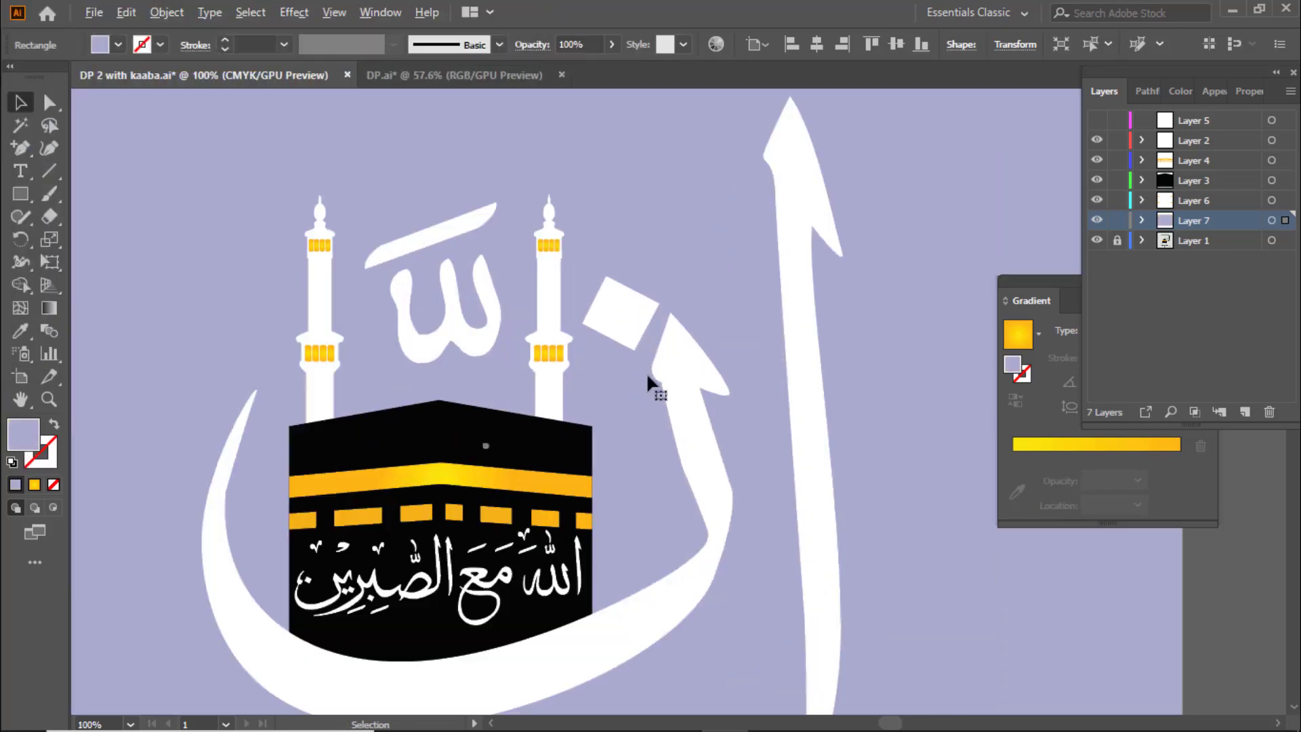
pyautogui.hotkey('ctrl', '-')
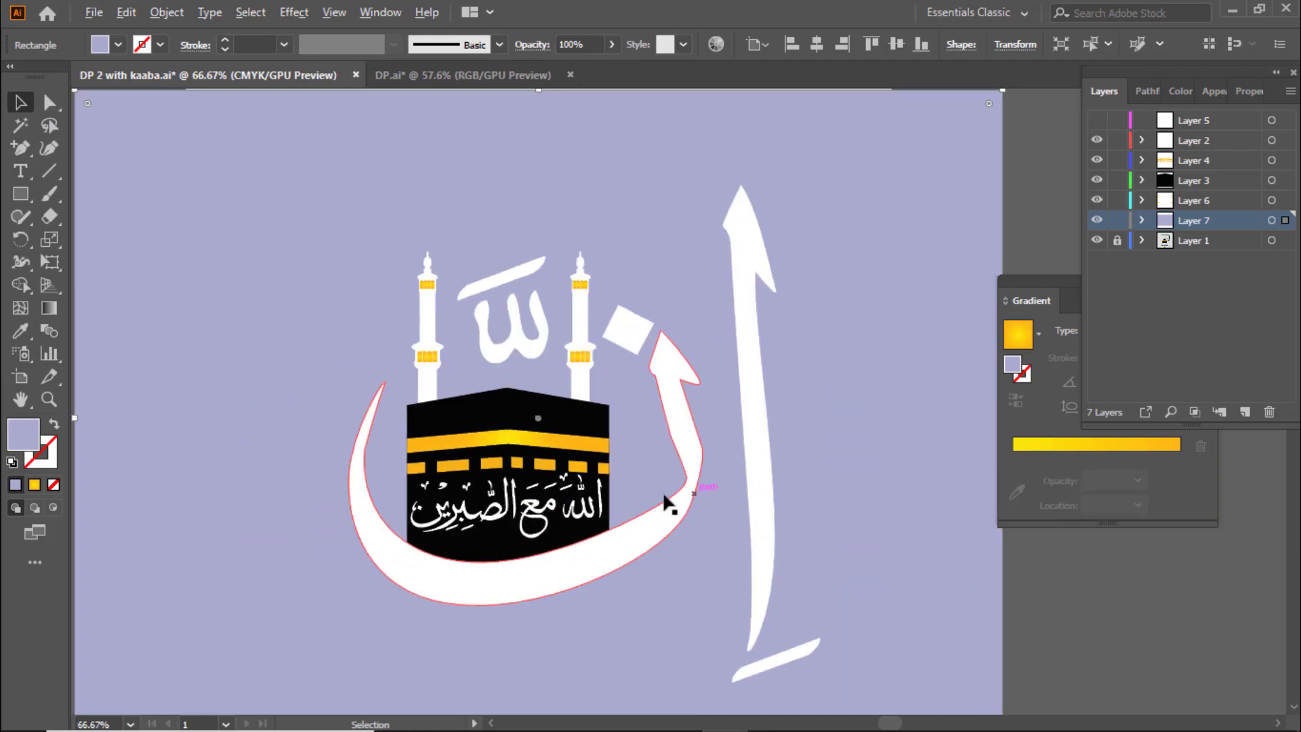
pyautogui.hotkey('ctrl', '-')
# Step: Switch layer selections from Layer 2 to Layer 7, then select the letter and Kaaba artwork
pyautogui.click(1194, 141)
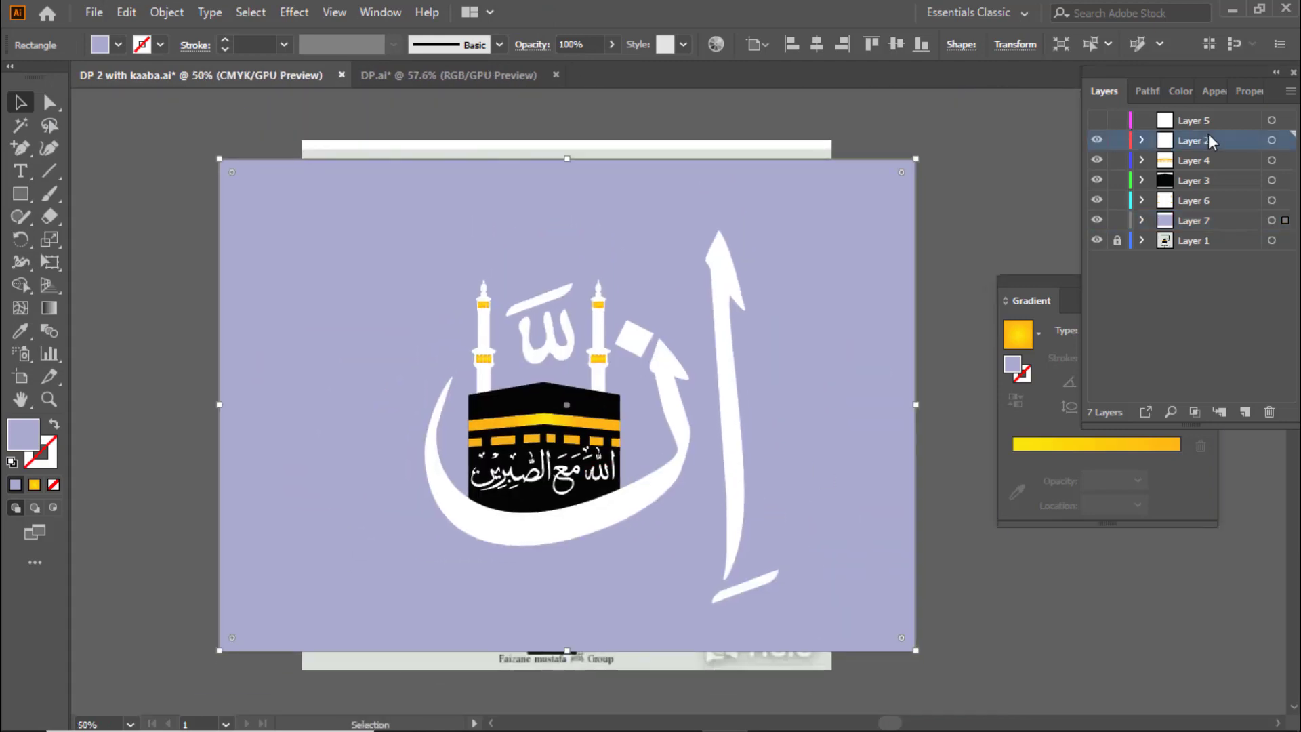
pyautogui.keyDown('shift'); pyautogui.click(1222, 198); pyautogui.keyUp('shift')
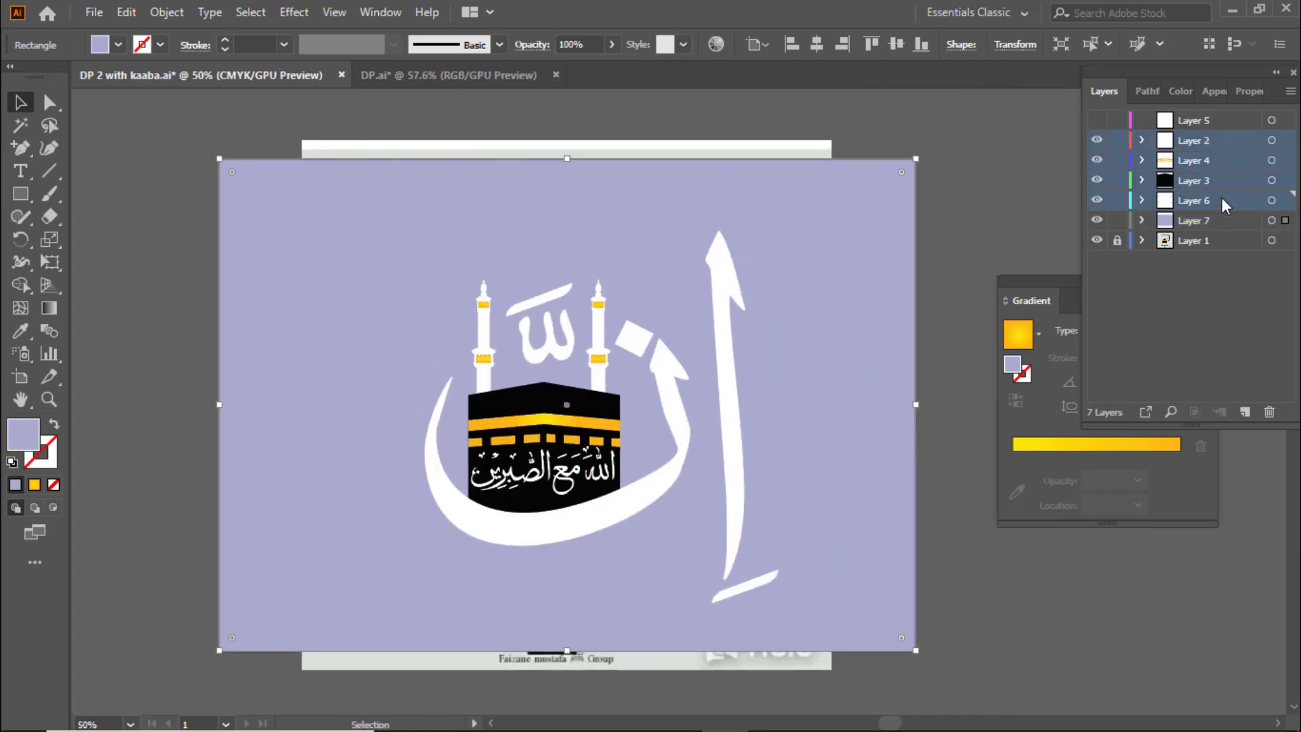
pyautogui.click(1228, 143)
pyautogui.keyDown('shift'); pyautogui.click(1222, 212); pyautogui.keyUp('shift')
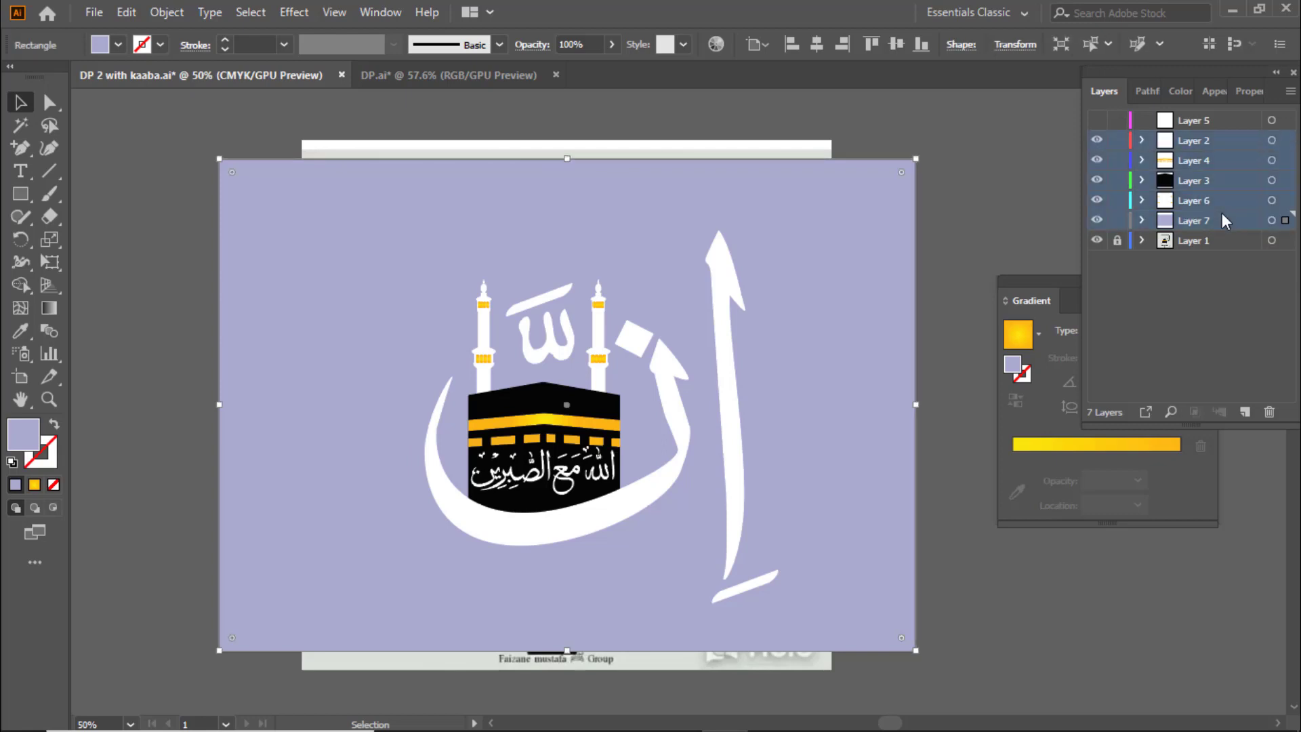
pyautogui.keyDown('shift'); pyautogui.click(1222, 197); pyautogui.keyUp('shift')
pyautogui.click(1213, 222)
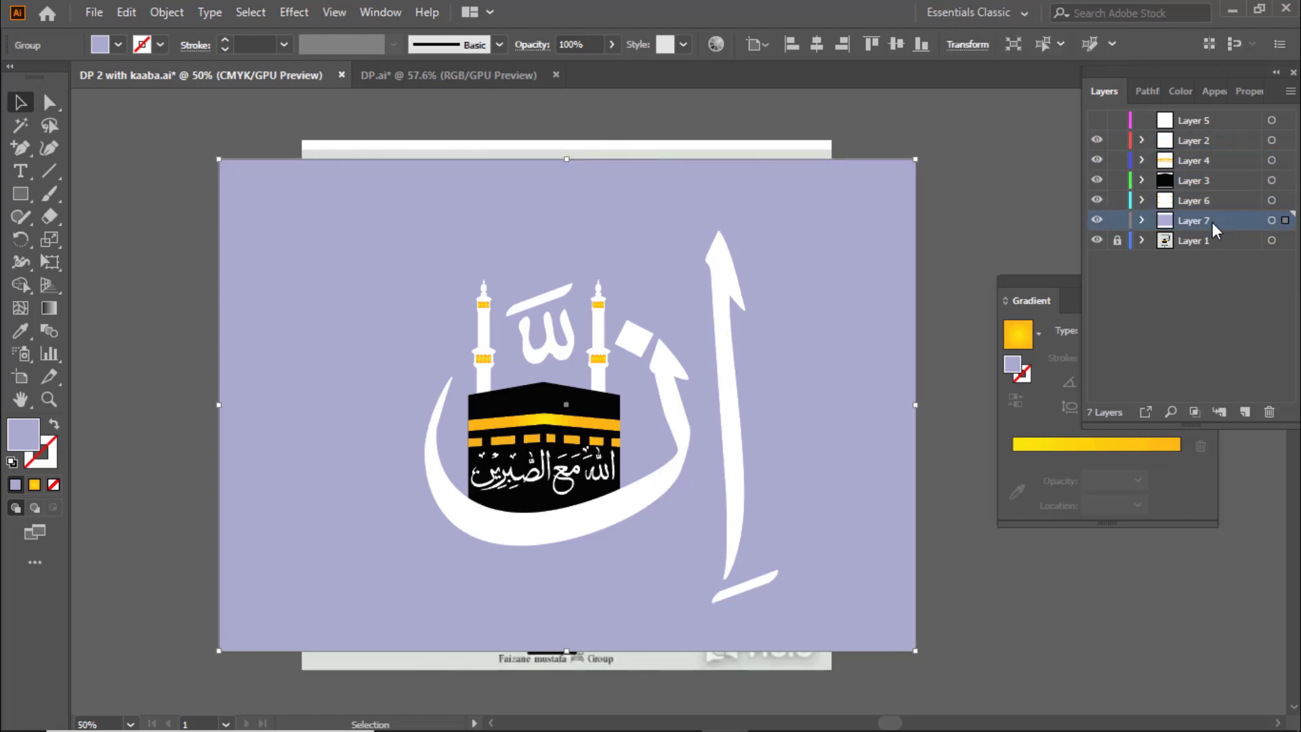
pyautogui.click(726, 290)
# Step: Merge all the Kaaba, minaret and lettering artwork into Layer 2
pyautogui.hotkey('ctrl', 'a')
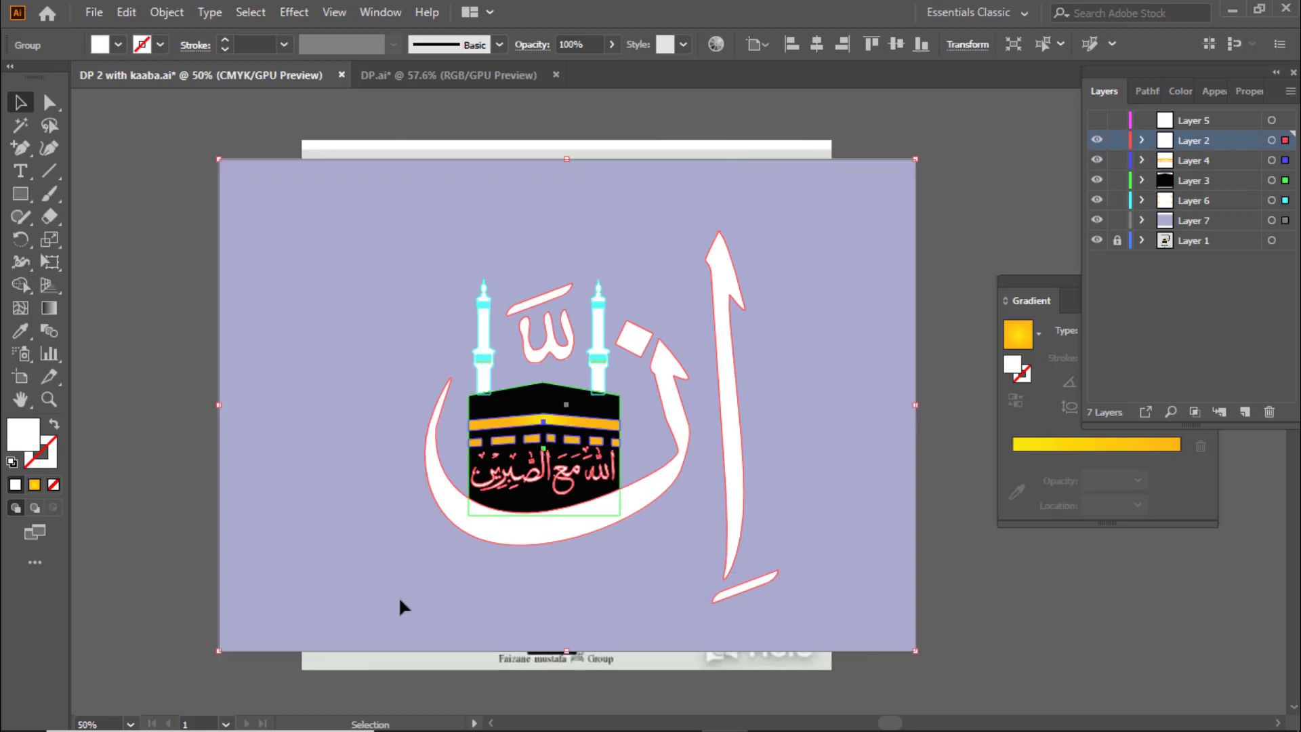
pyautogui.click(1272, 140)
pyautogui.keyDown('shift'); pyautogui.click(1272, 200); pyautogui.keyUp('shift')
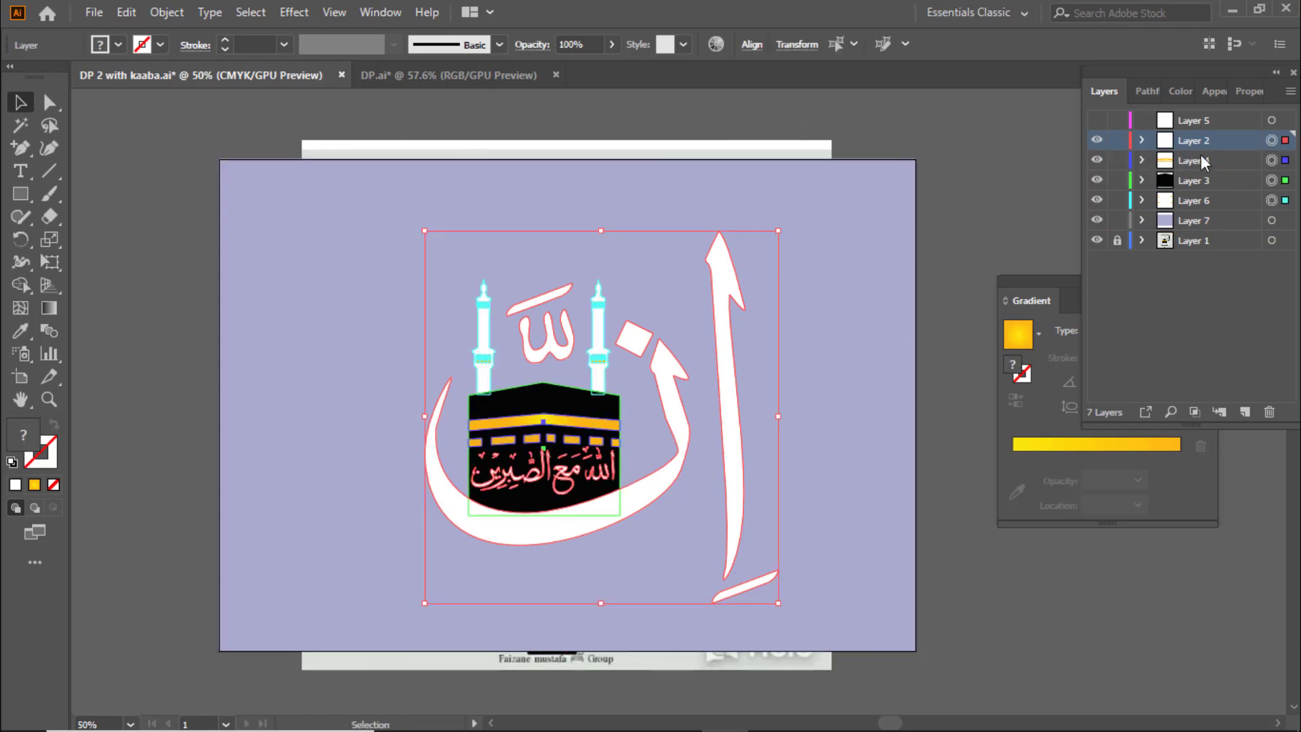
pyautogui.hotkey('ctrl', 'g')
pyautogui.hotkey('ctrl', 'shift', 'a')
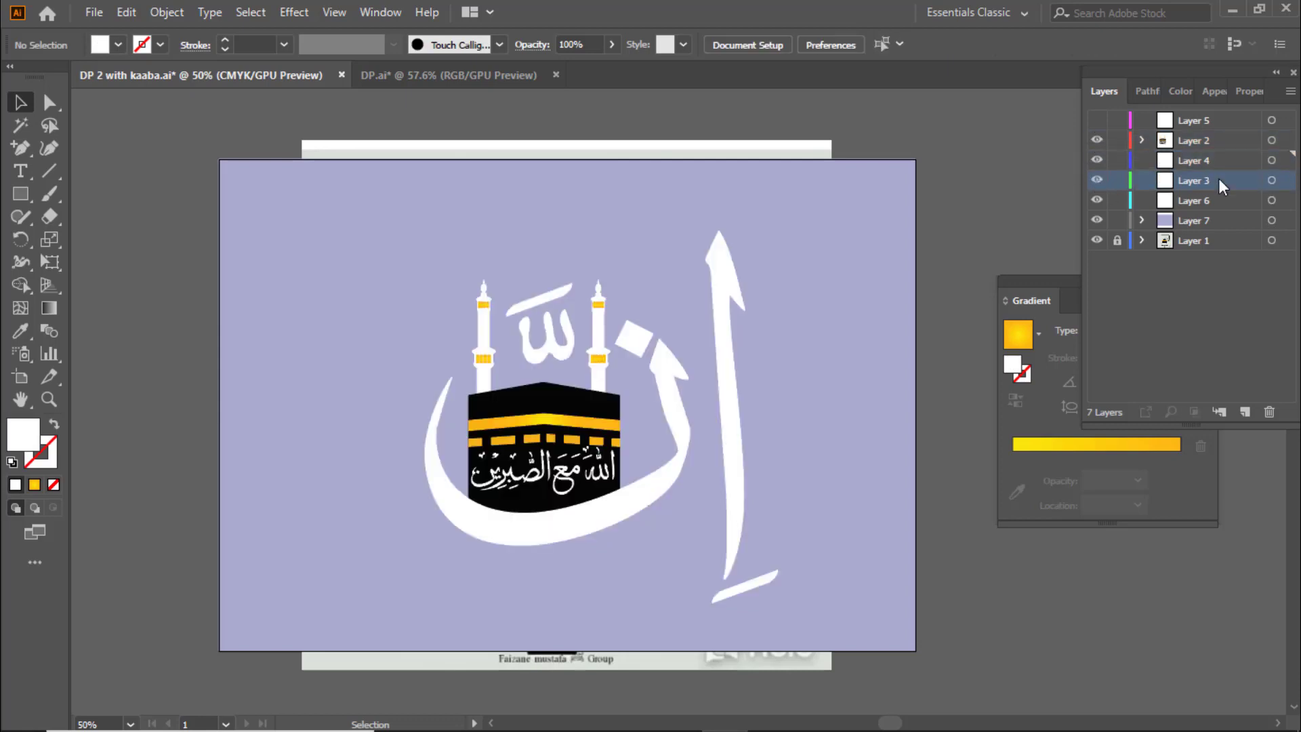
pyautogui.rightClick(724, 275)
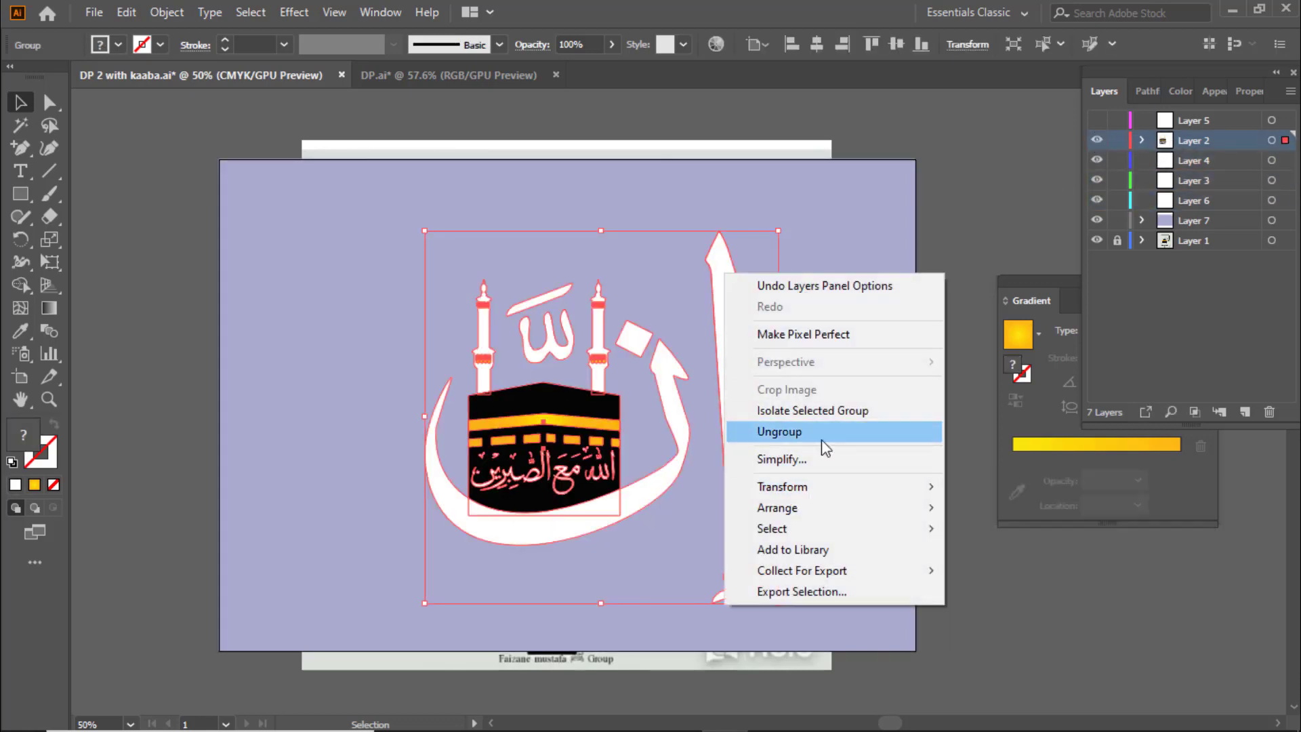
pyautogui.moveTo(828, 529)
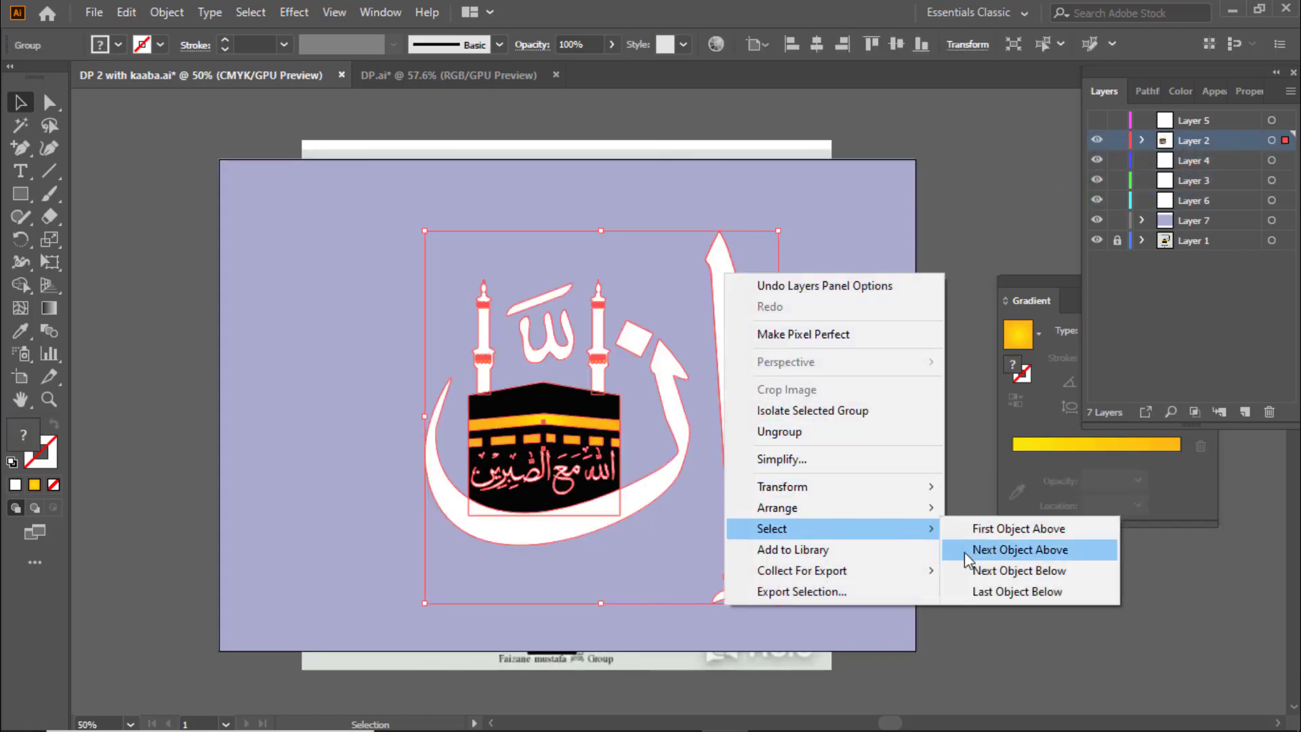
# Step: Apply a black Multiply drop shadow: X -3 mm, Y 1 mm, 3 mm blur
pyautogui.click(301, 12)
pyautogui.moveTo(319, 228)
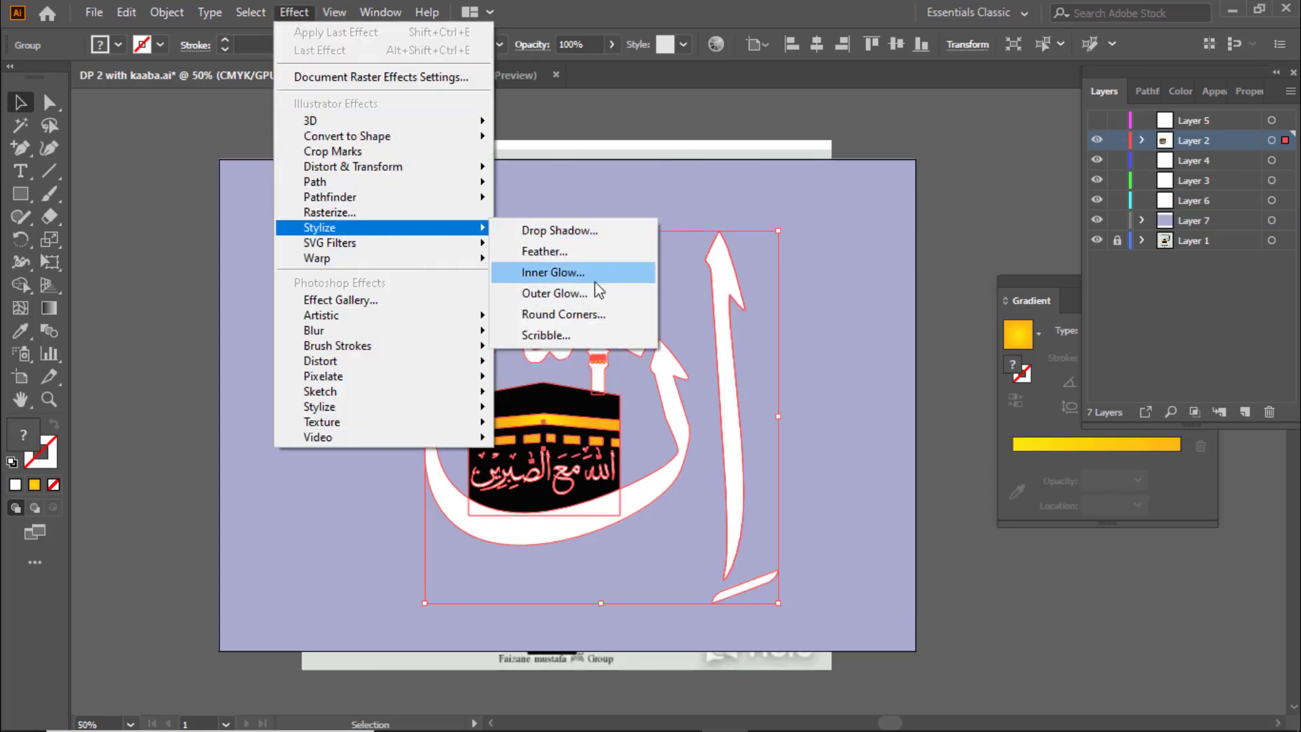
pyautogui.click(542, 227)
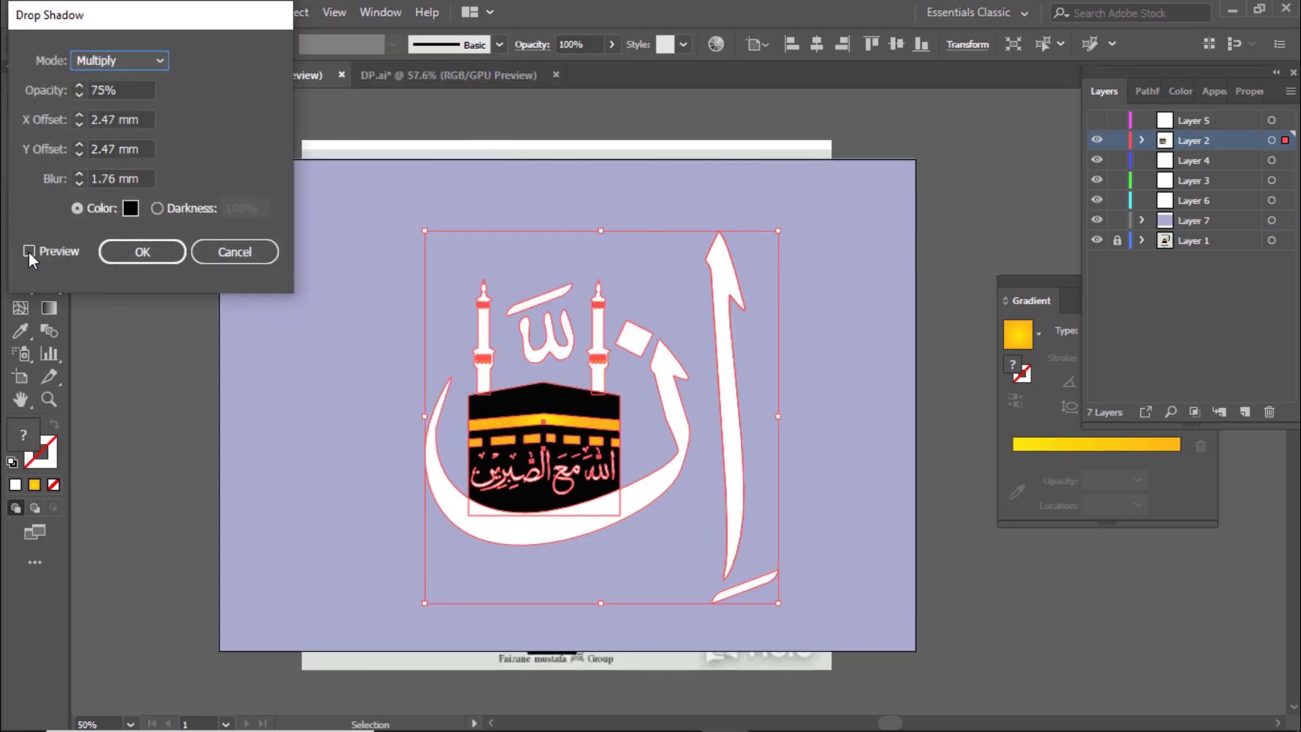
pyautogui.click(30, 251)
pyautogui.click(119, 60)
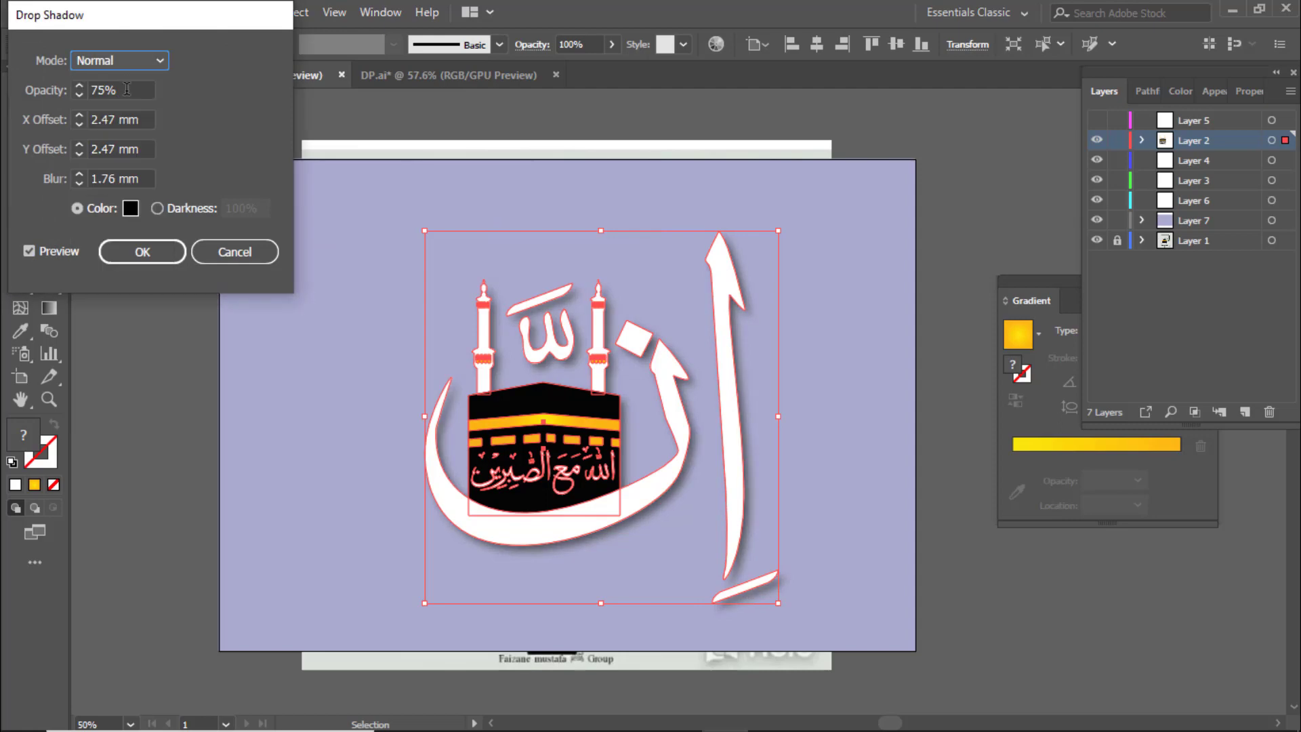
pyautogui.click(156, 61)
pyautogui.click(108, 104)
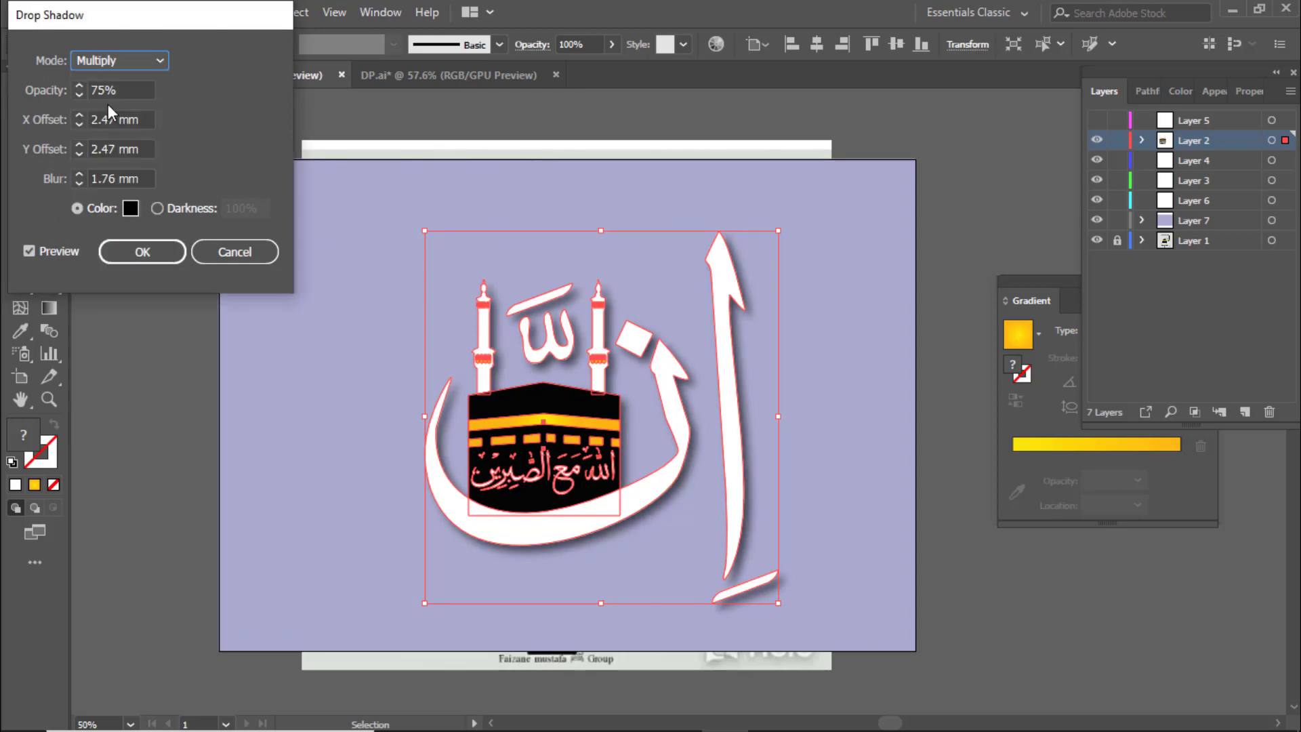
pyautogui.click(78, 145)
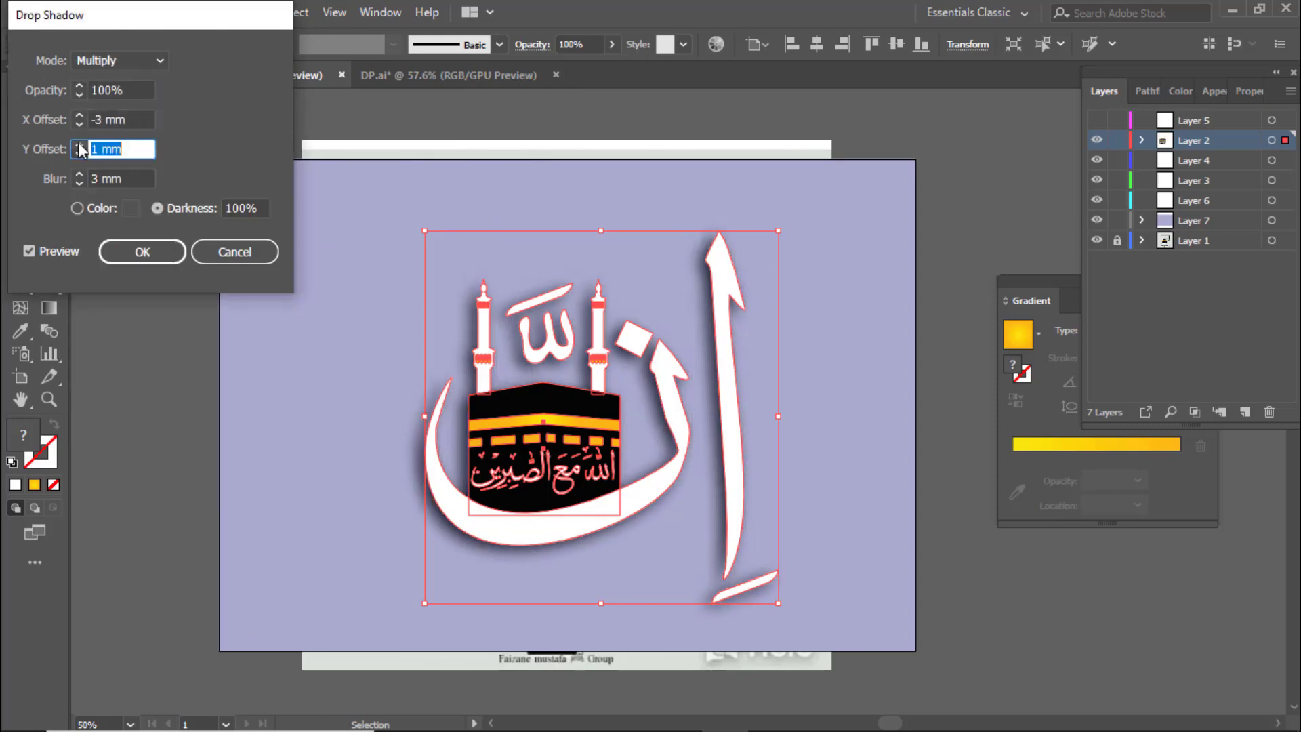
pyautogui.click(79, 145)
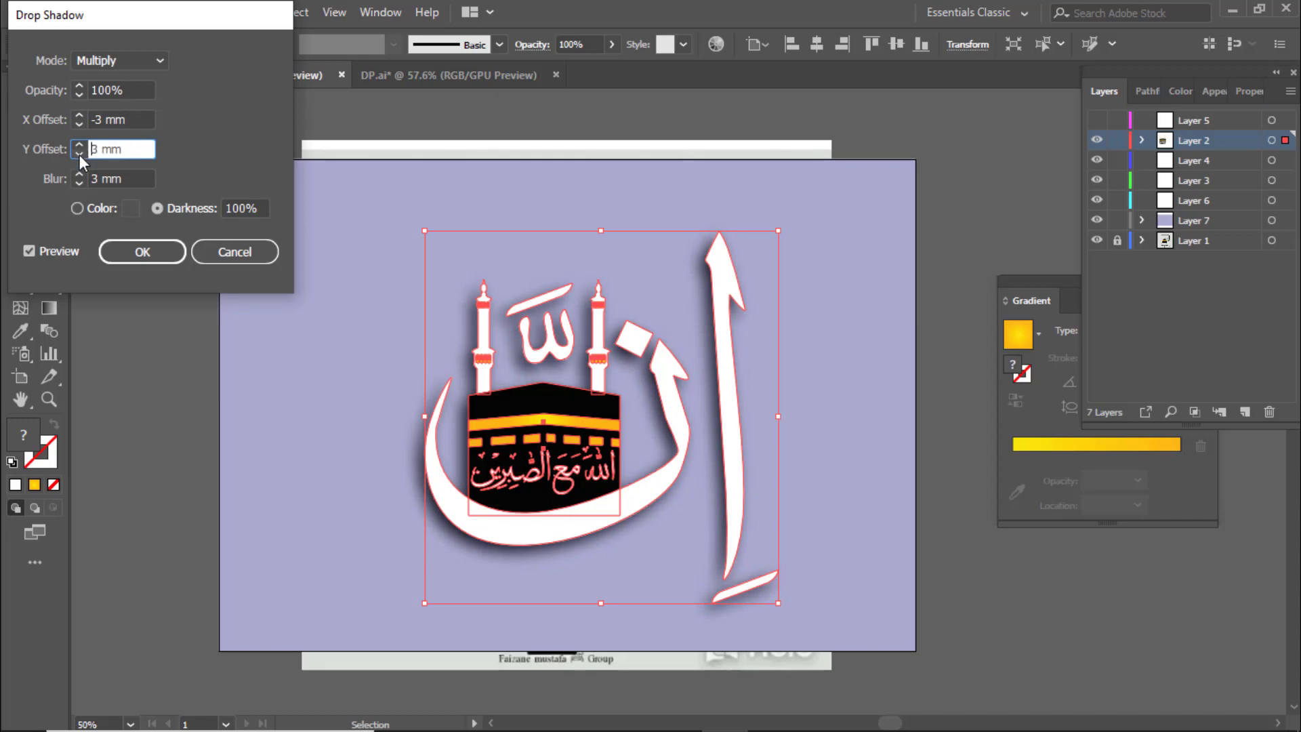
pyautogui.click(79, 154)
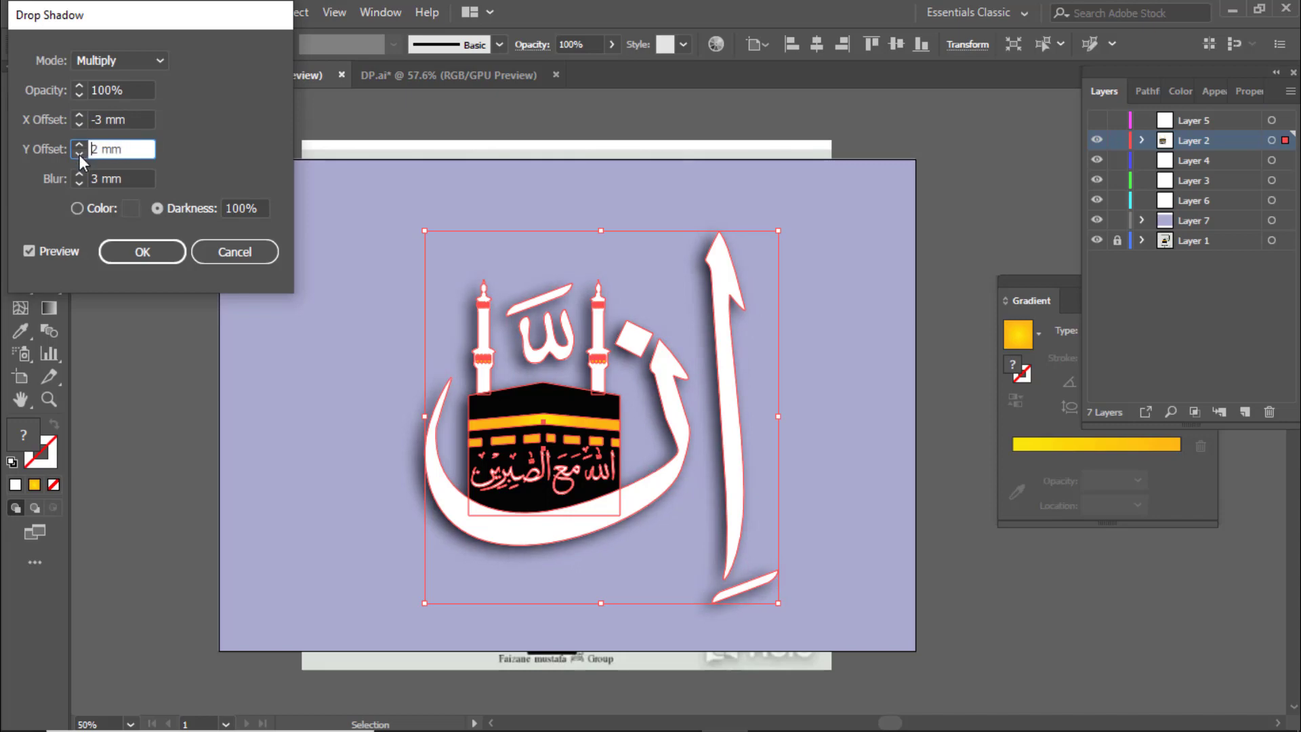
pyautogui.click(79, 155)
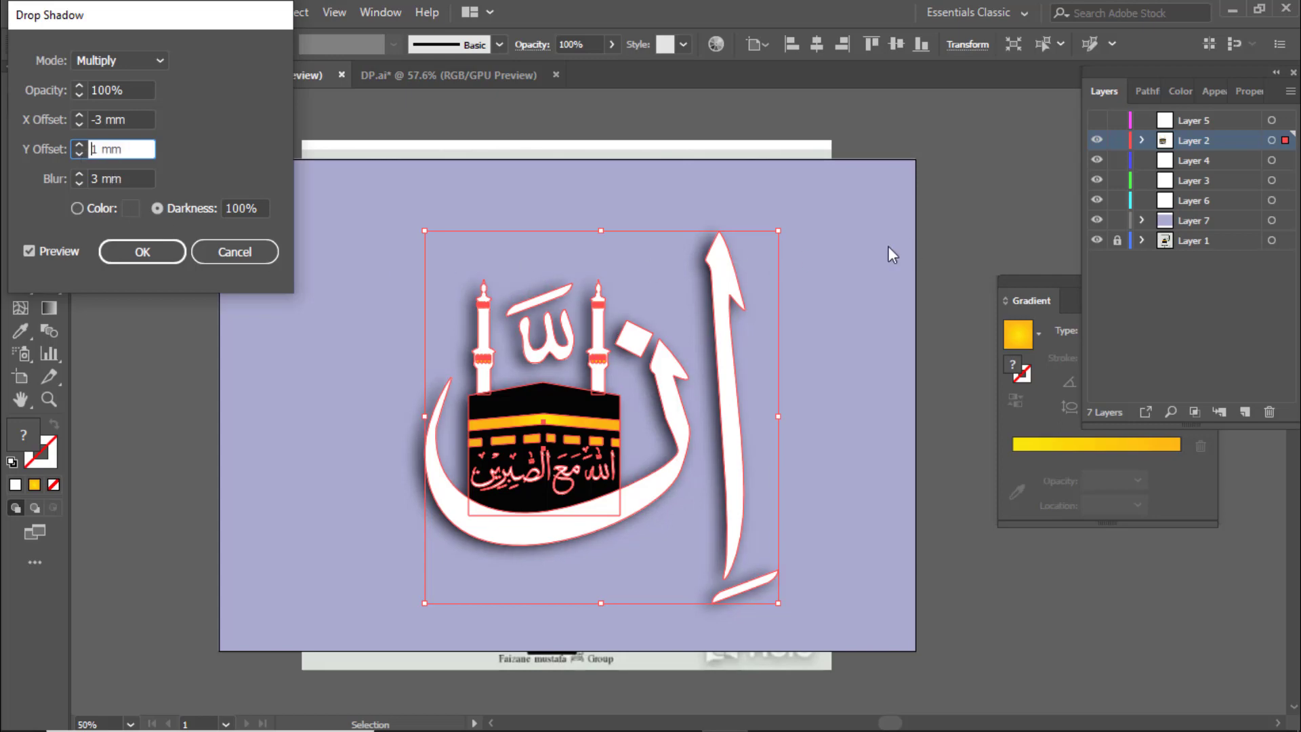
pyautogui.click(78, 210)
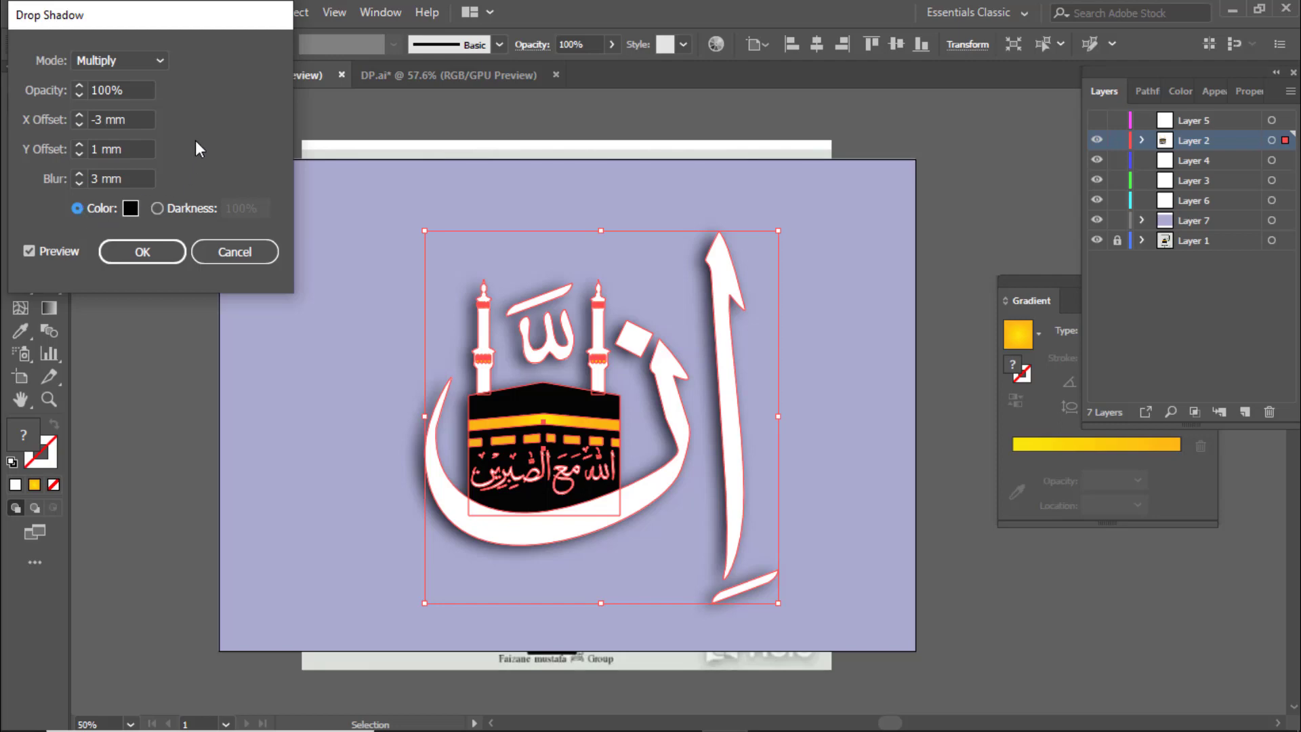
pyautogui.click(150, 255)
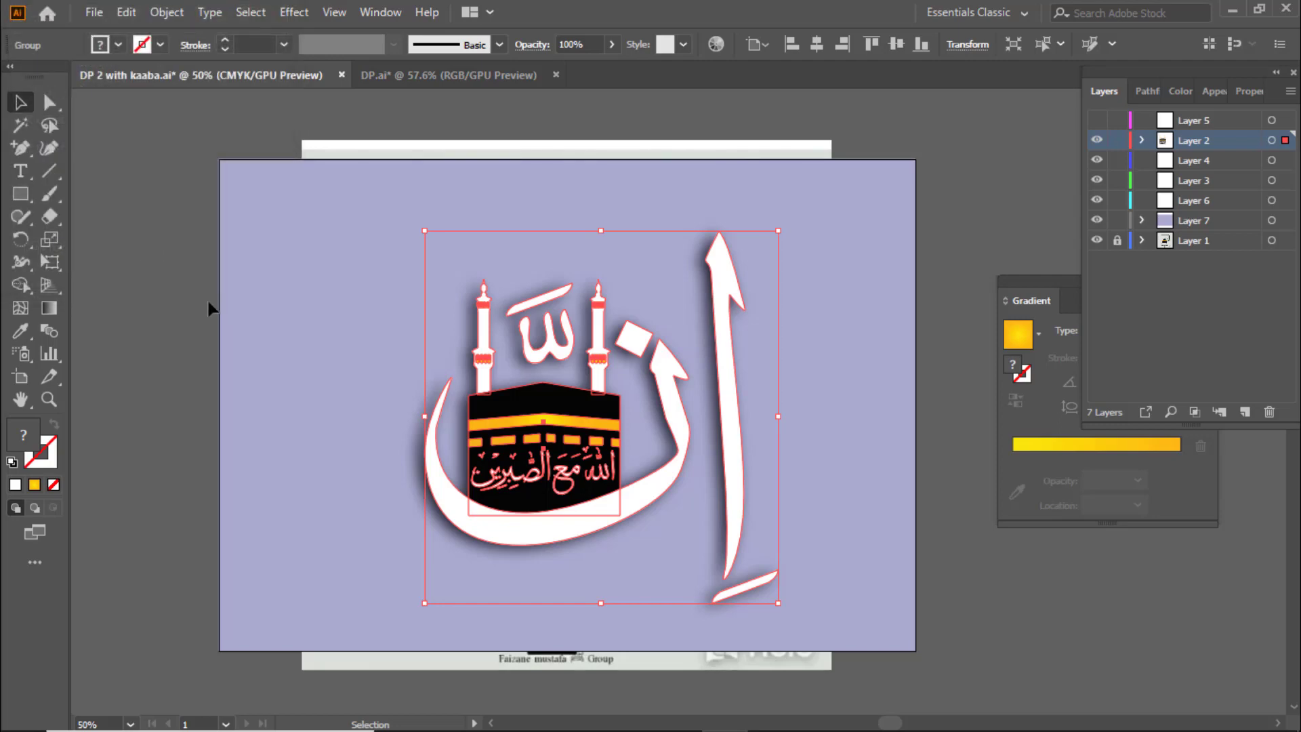
pyautogui.click(818, 280)
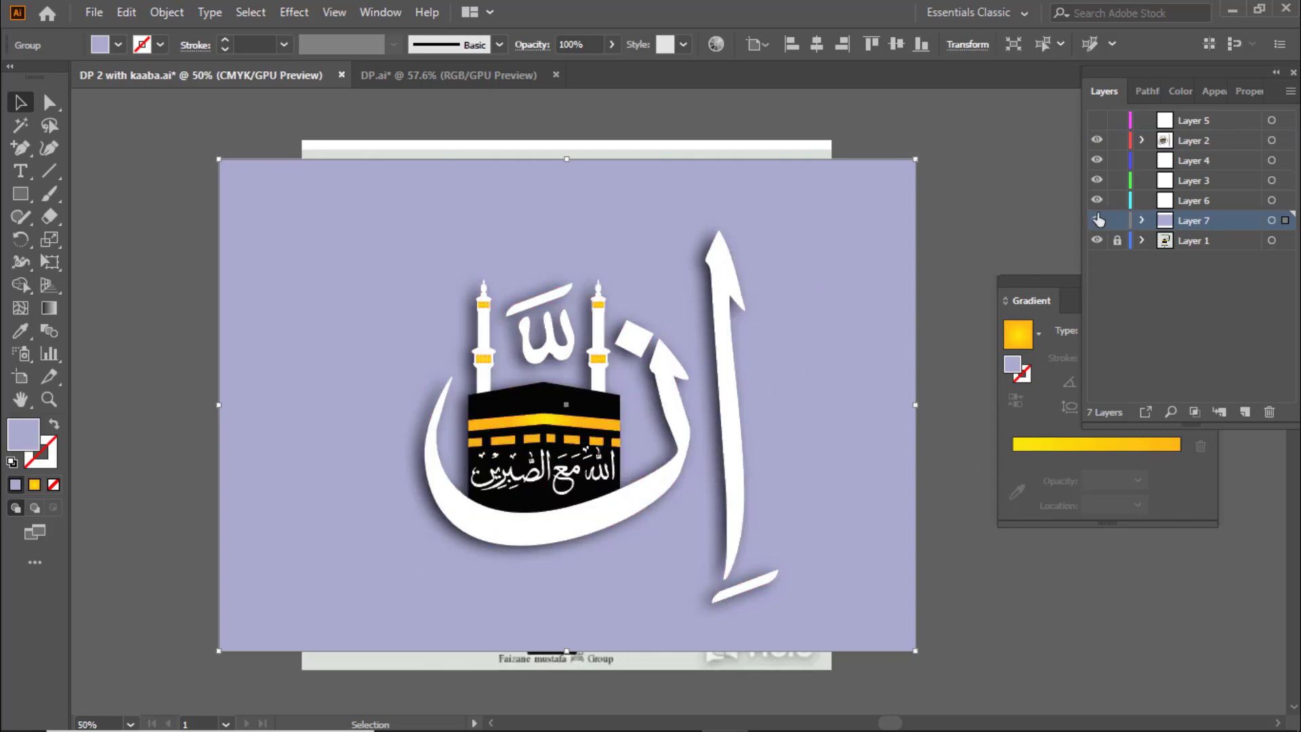
pyautogui.click(1099, 141)
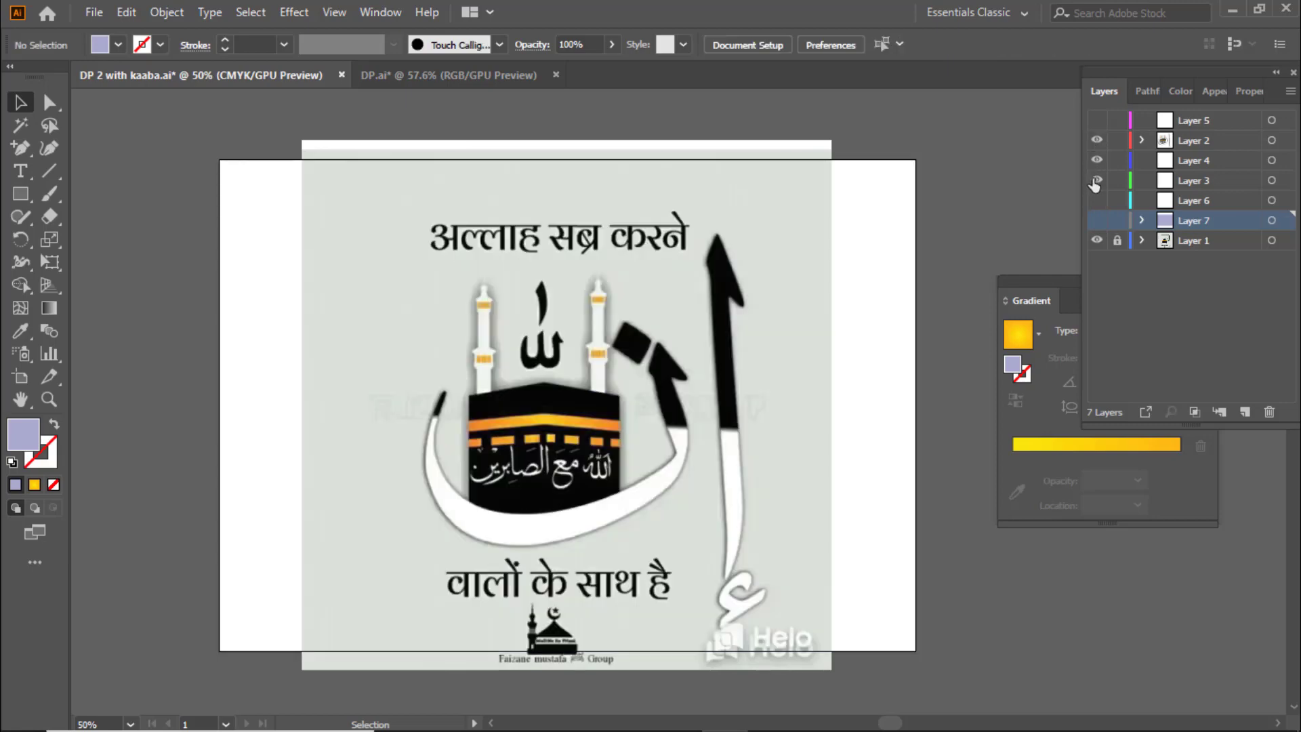
pyautogui.click(1097, 160)
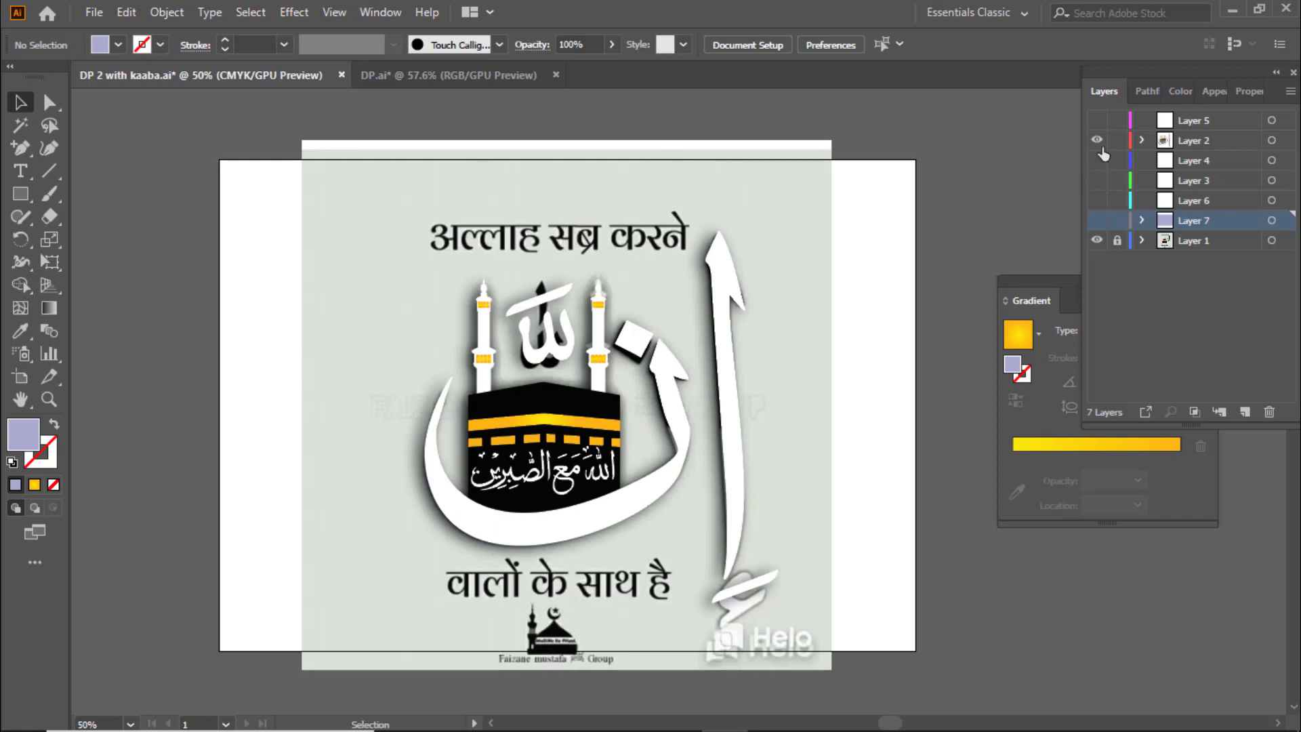
pyautogui.click(1098, 221)
pyautogui.click(1098, 221)
pyautogui.click(1097, 221)
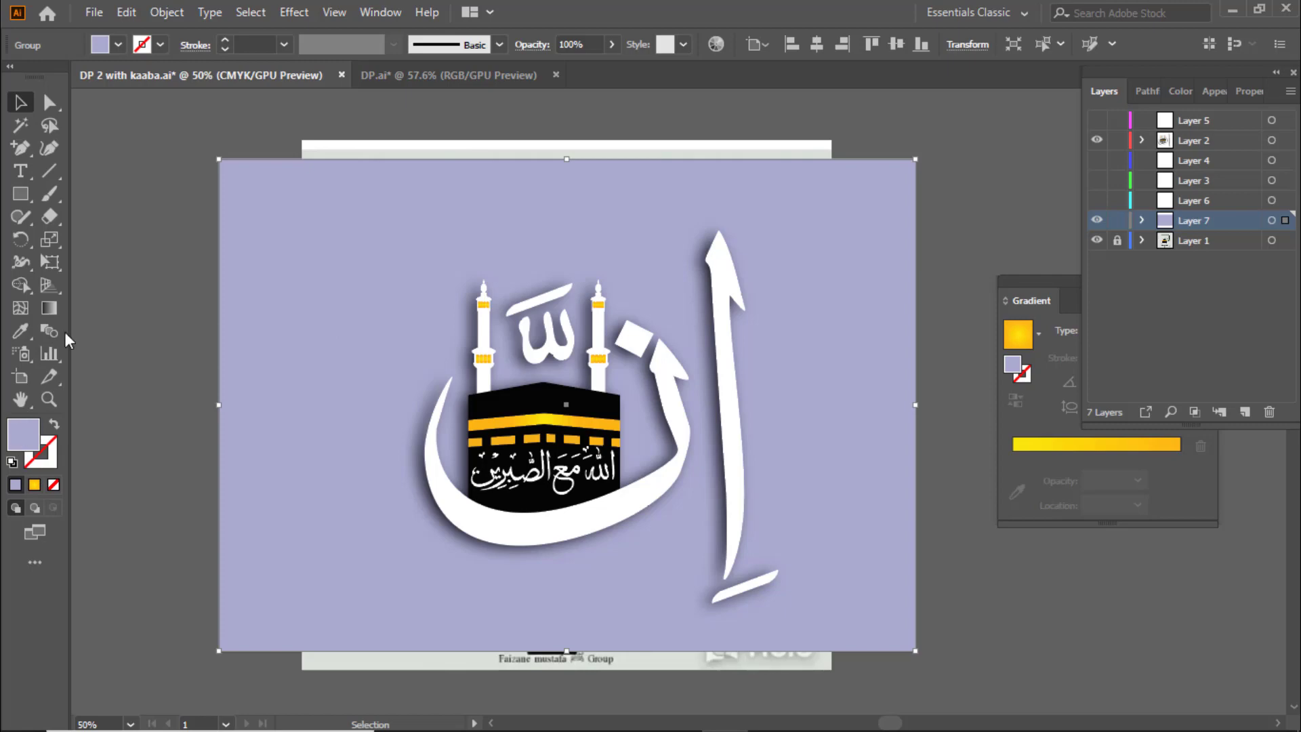
# Step: Refill the lavender background rectangle with light grey and deselect it
pyautogui.doubleClick(23, 434)
pyautogui.click(22, 138)
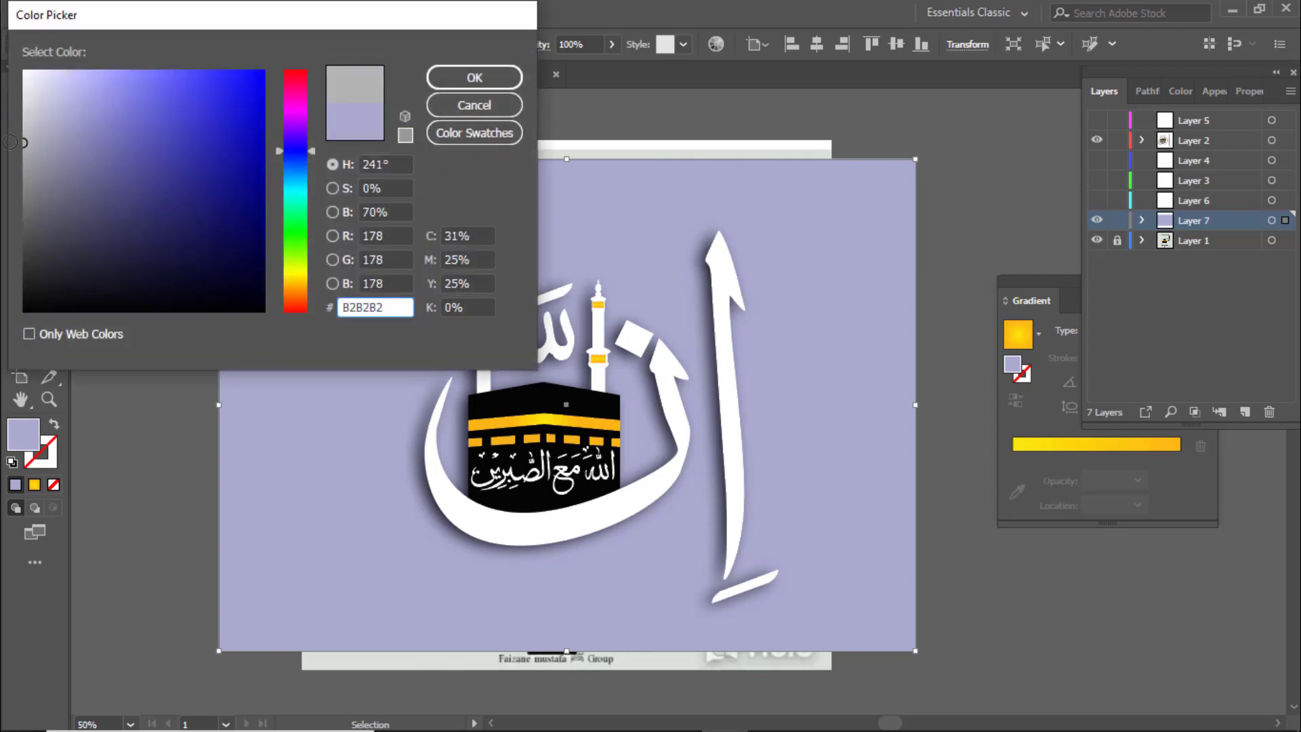
pyautogui.click(485, 78)
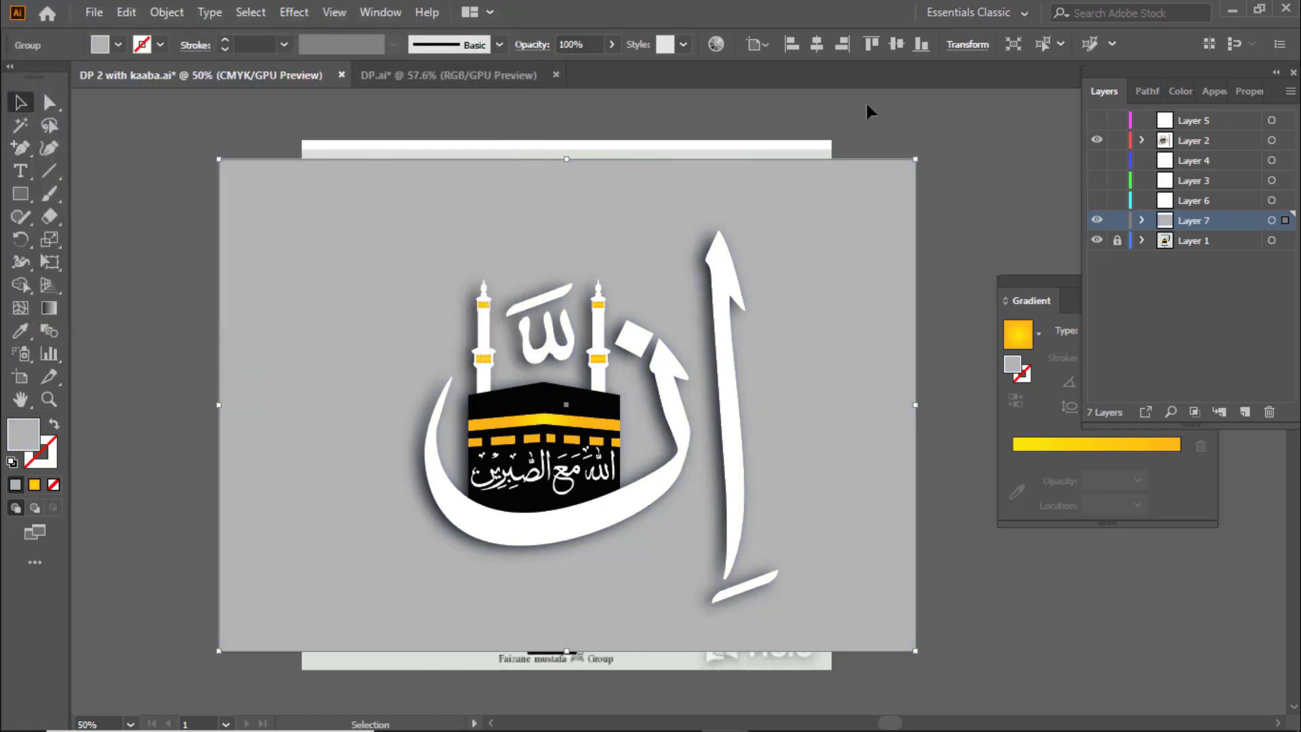
pyautogui.click(839, 89)
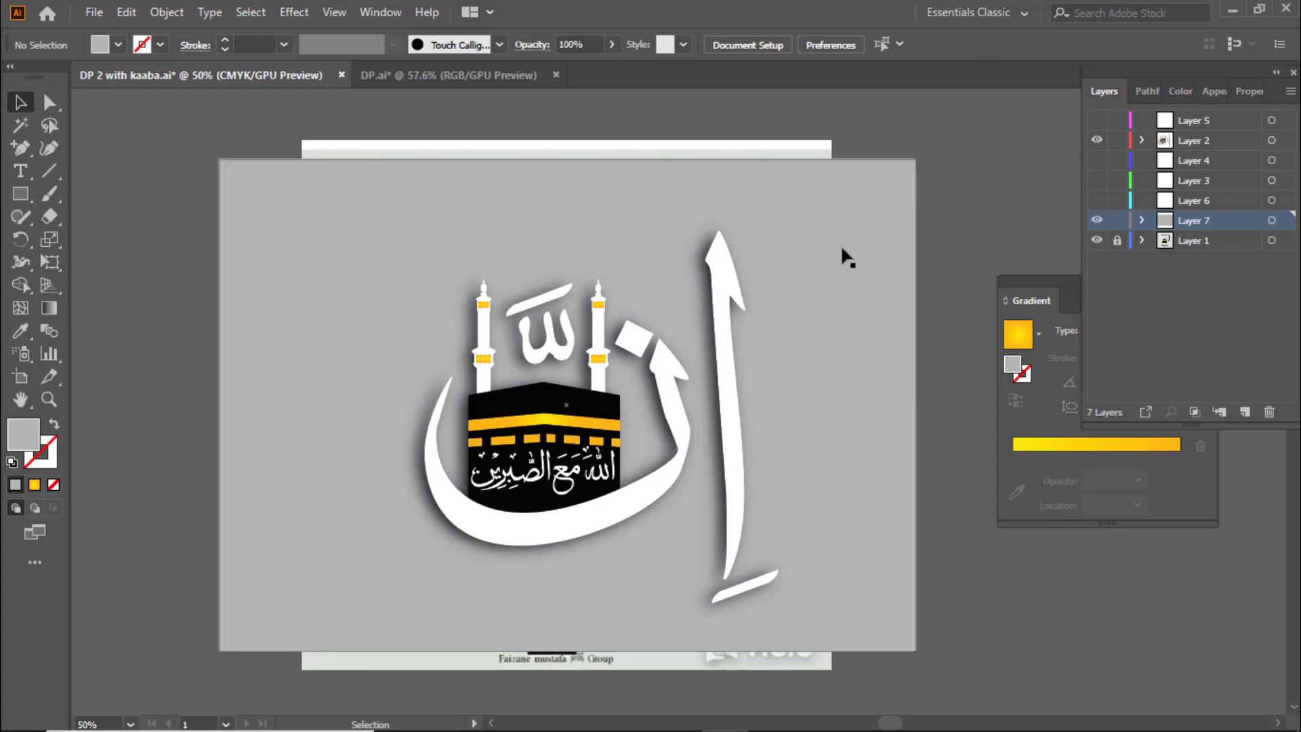